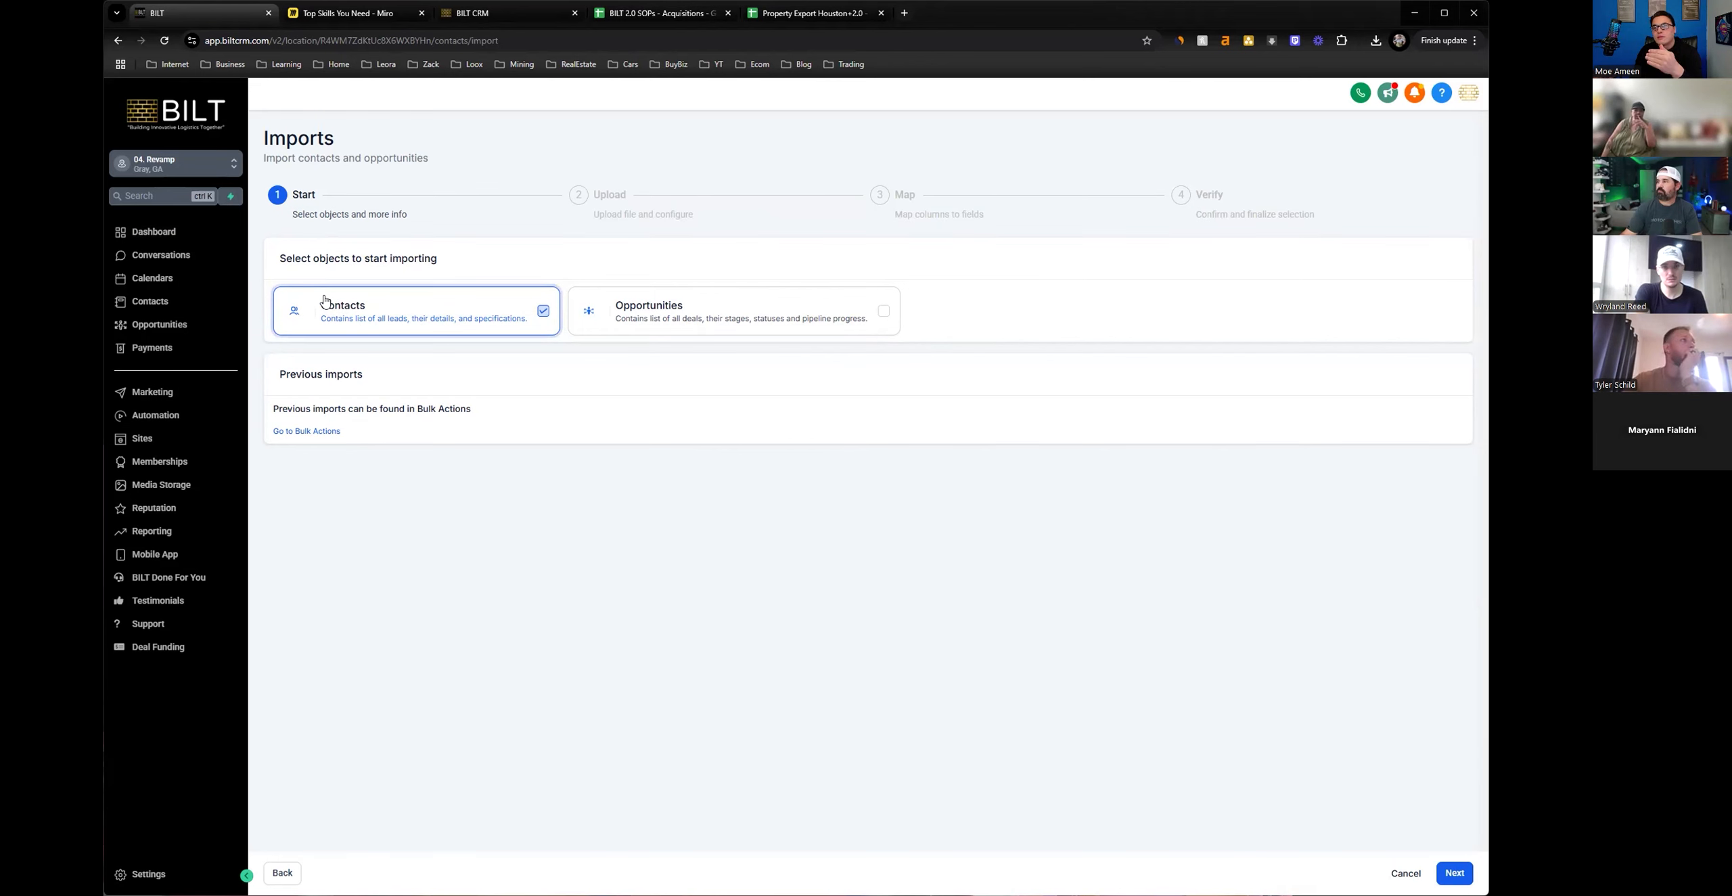
Check the CRM login and contact import instructions in the BILT 2.0 SOPs - Acquisitions spreadsheet, and return to the BILT import page.
{"action": "key", "text": "ctrl+4"}
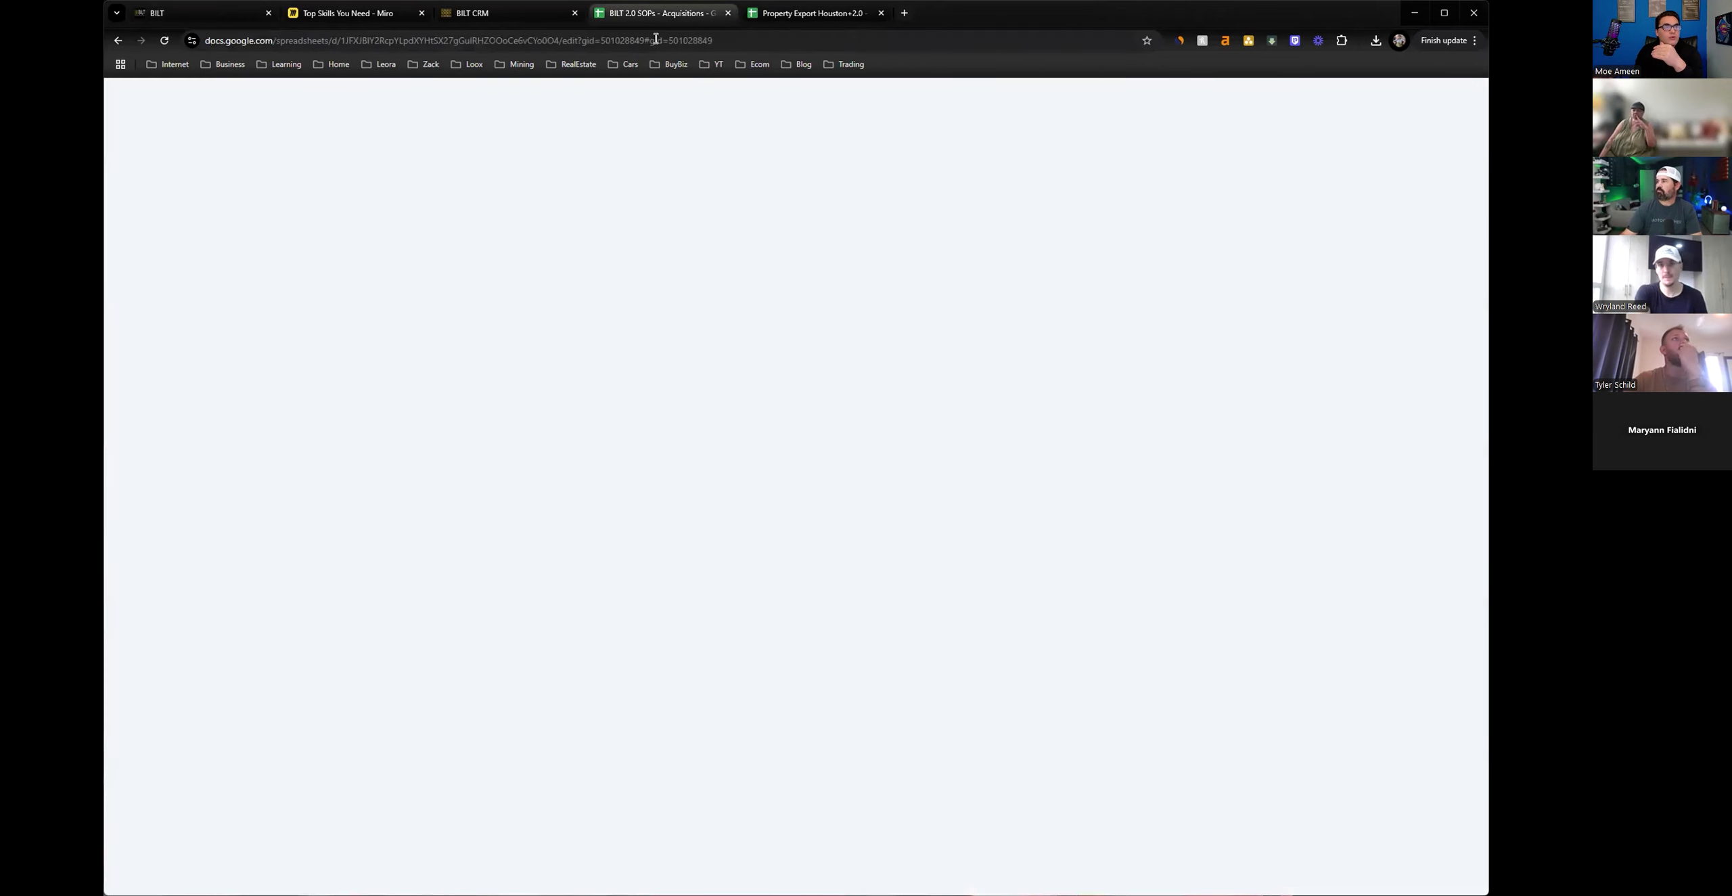
{"action": "left_click", "coordinate": [655, 395]}
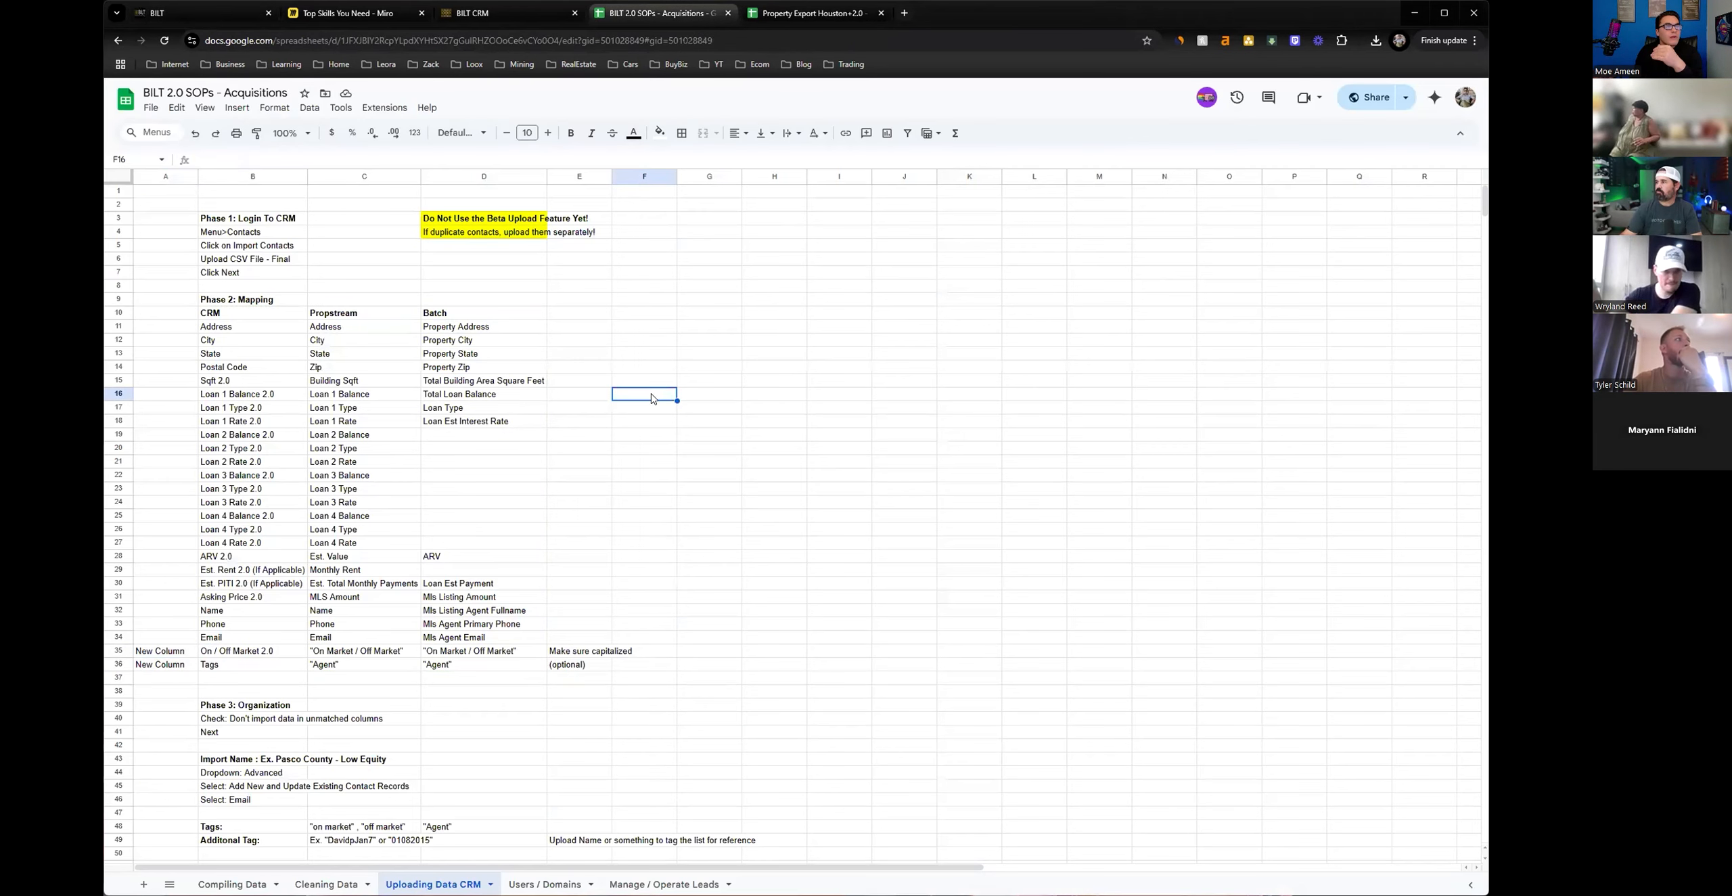
{"action": "left_click", "coordinate": [230, 234]}
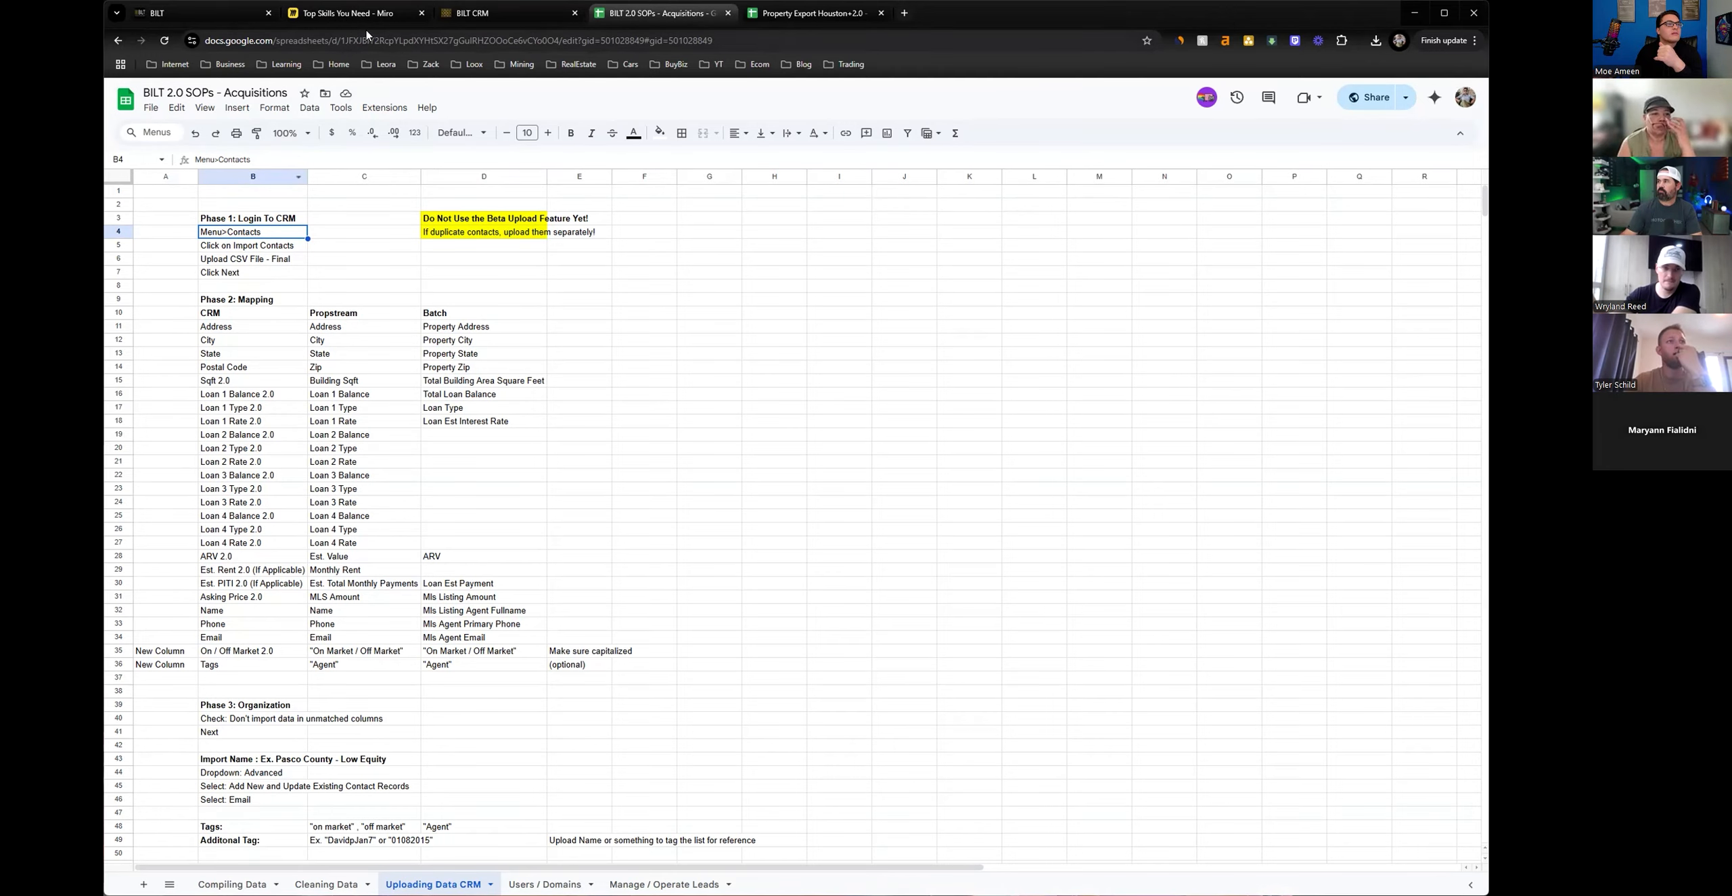
{"action": "left_click", "coordinate": [208, 12]}
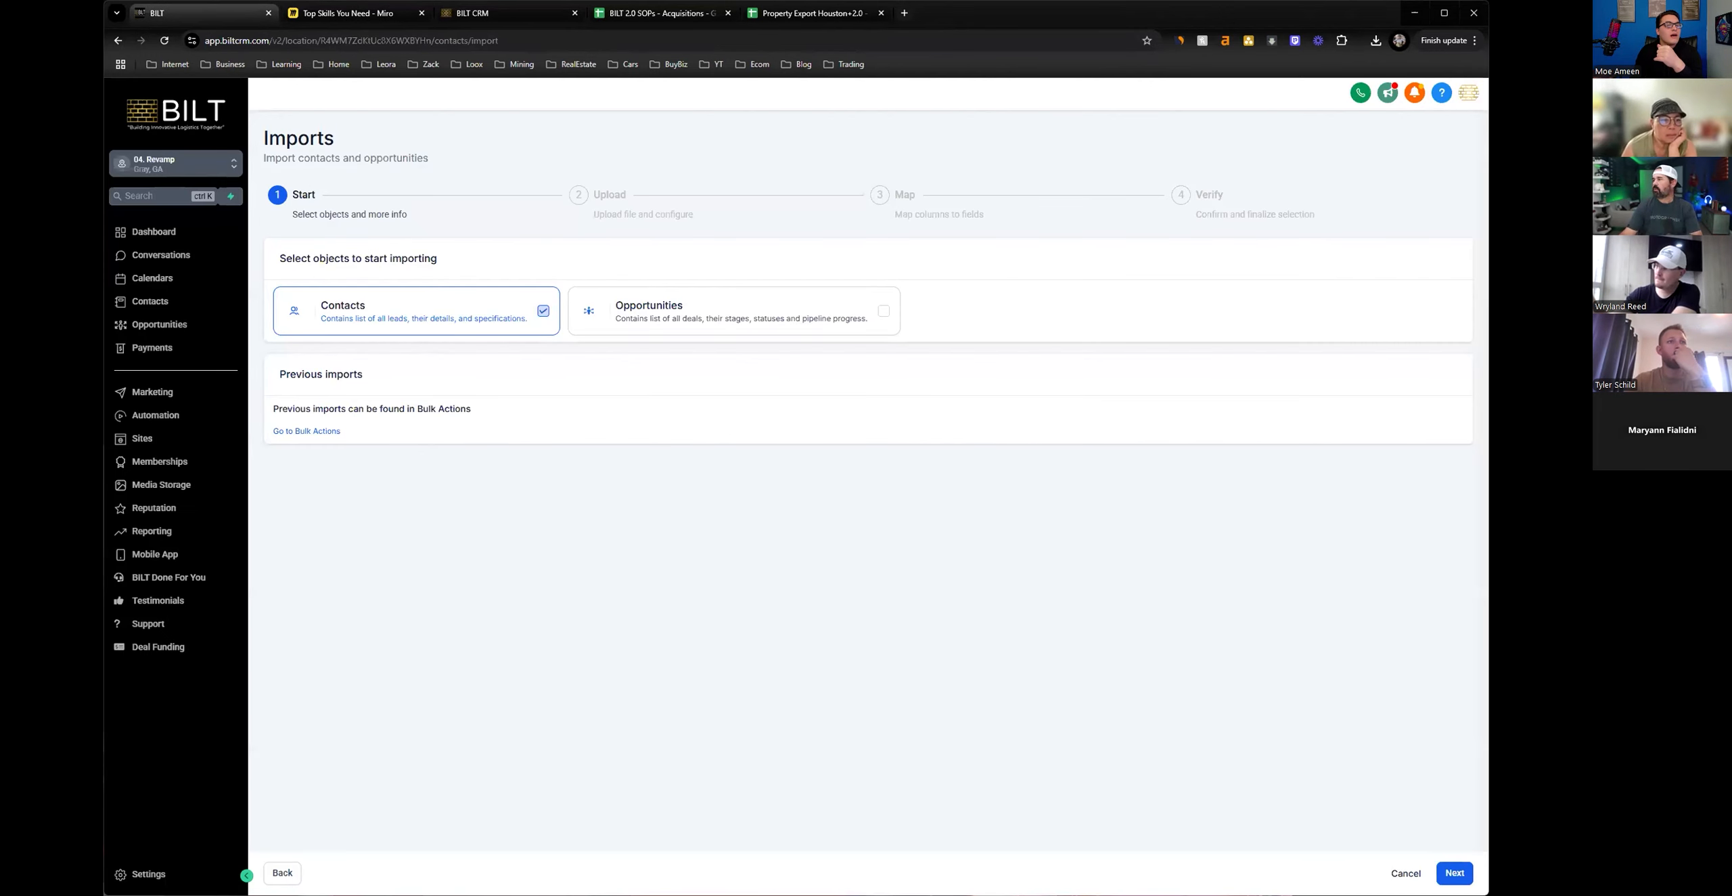
Upload Property Export Houston+2.0-clean.csv from Downloads for the contacts import and proceed to column mapping.
{"action": "left_click", "coordinate": [1451, 872]}
{"action": "left_click", "coordinate": [895, 338]}
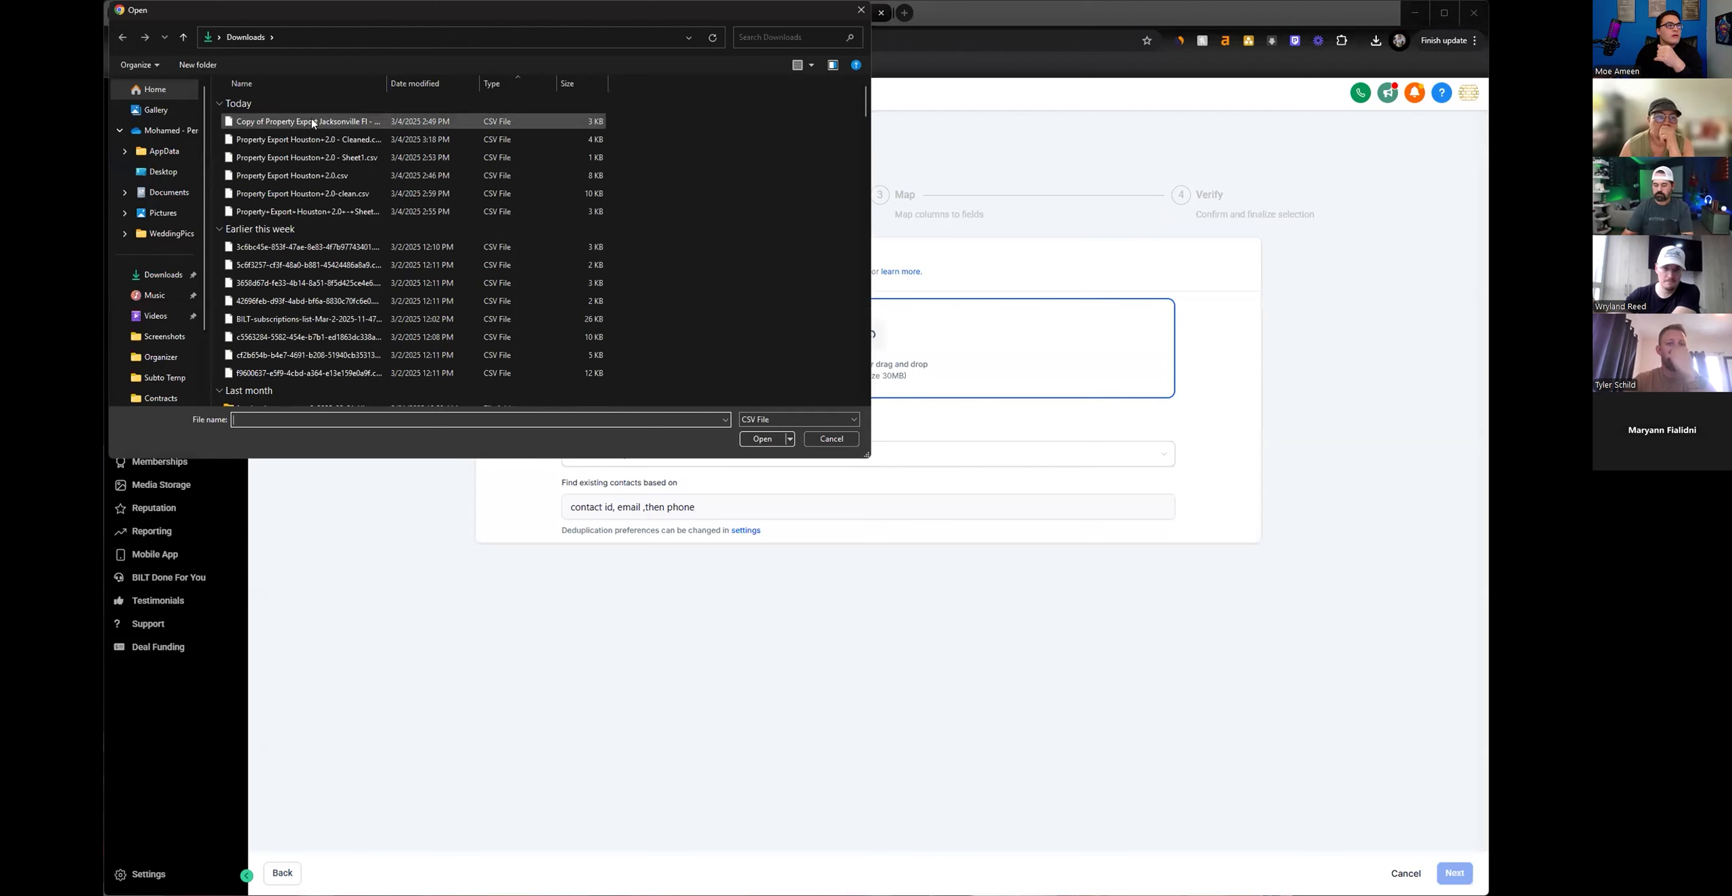
{"action": "left_click", "coordinate": [323, 212]}
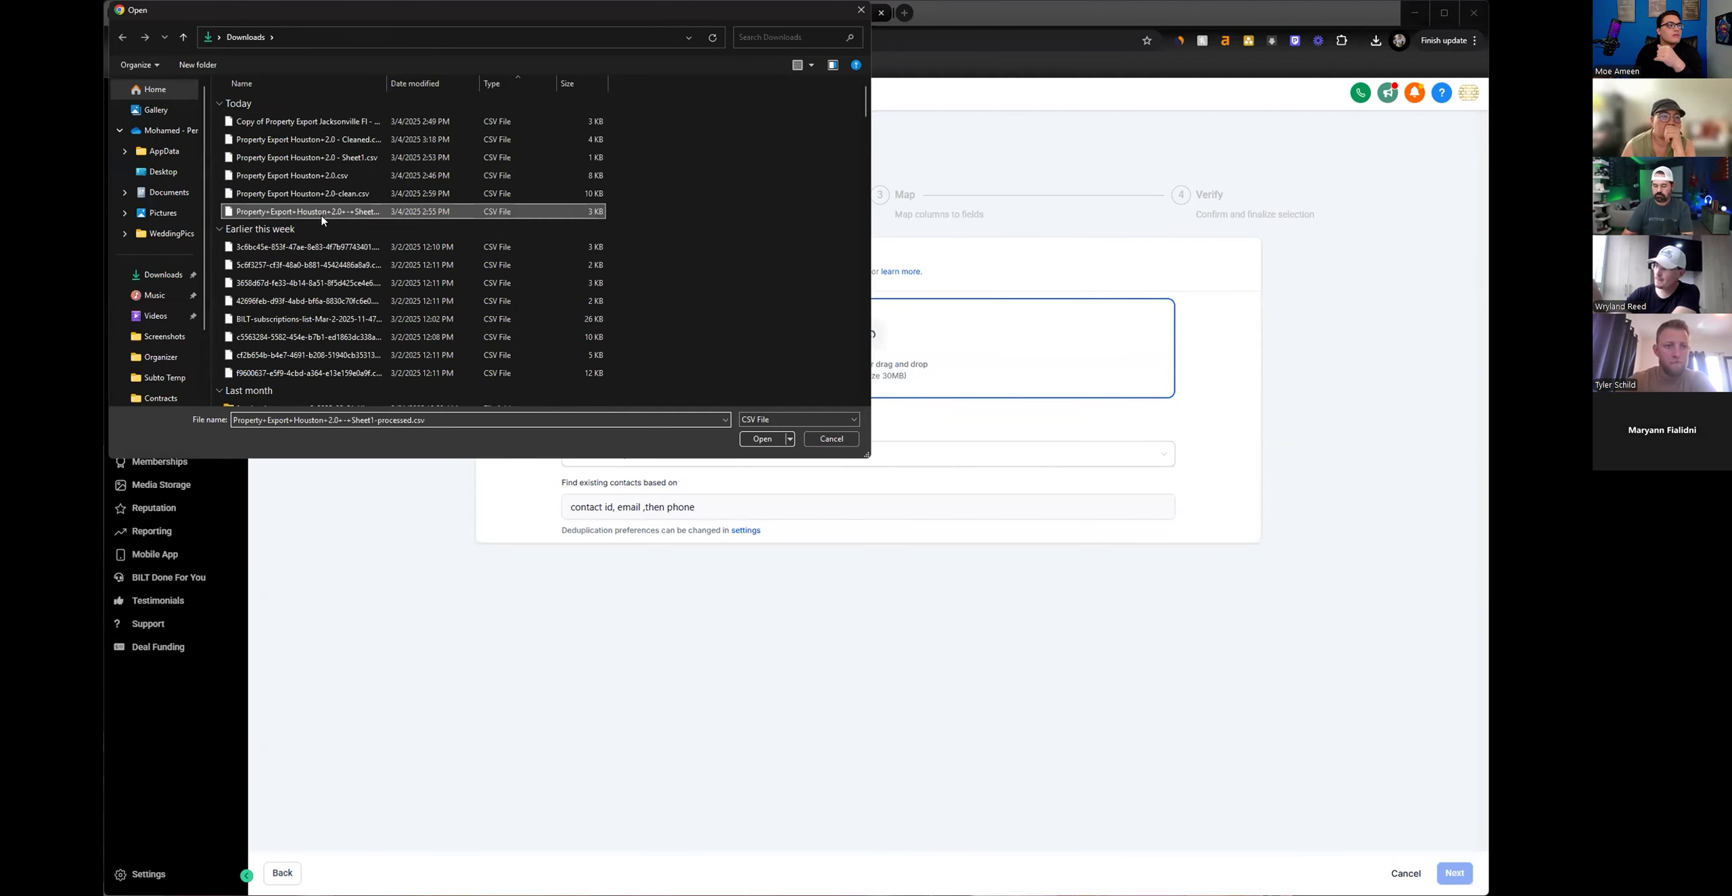
{"action": "left_click", "coordinate": [336, 196]}
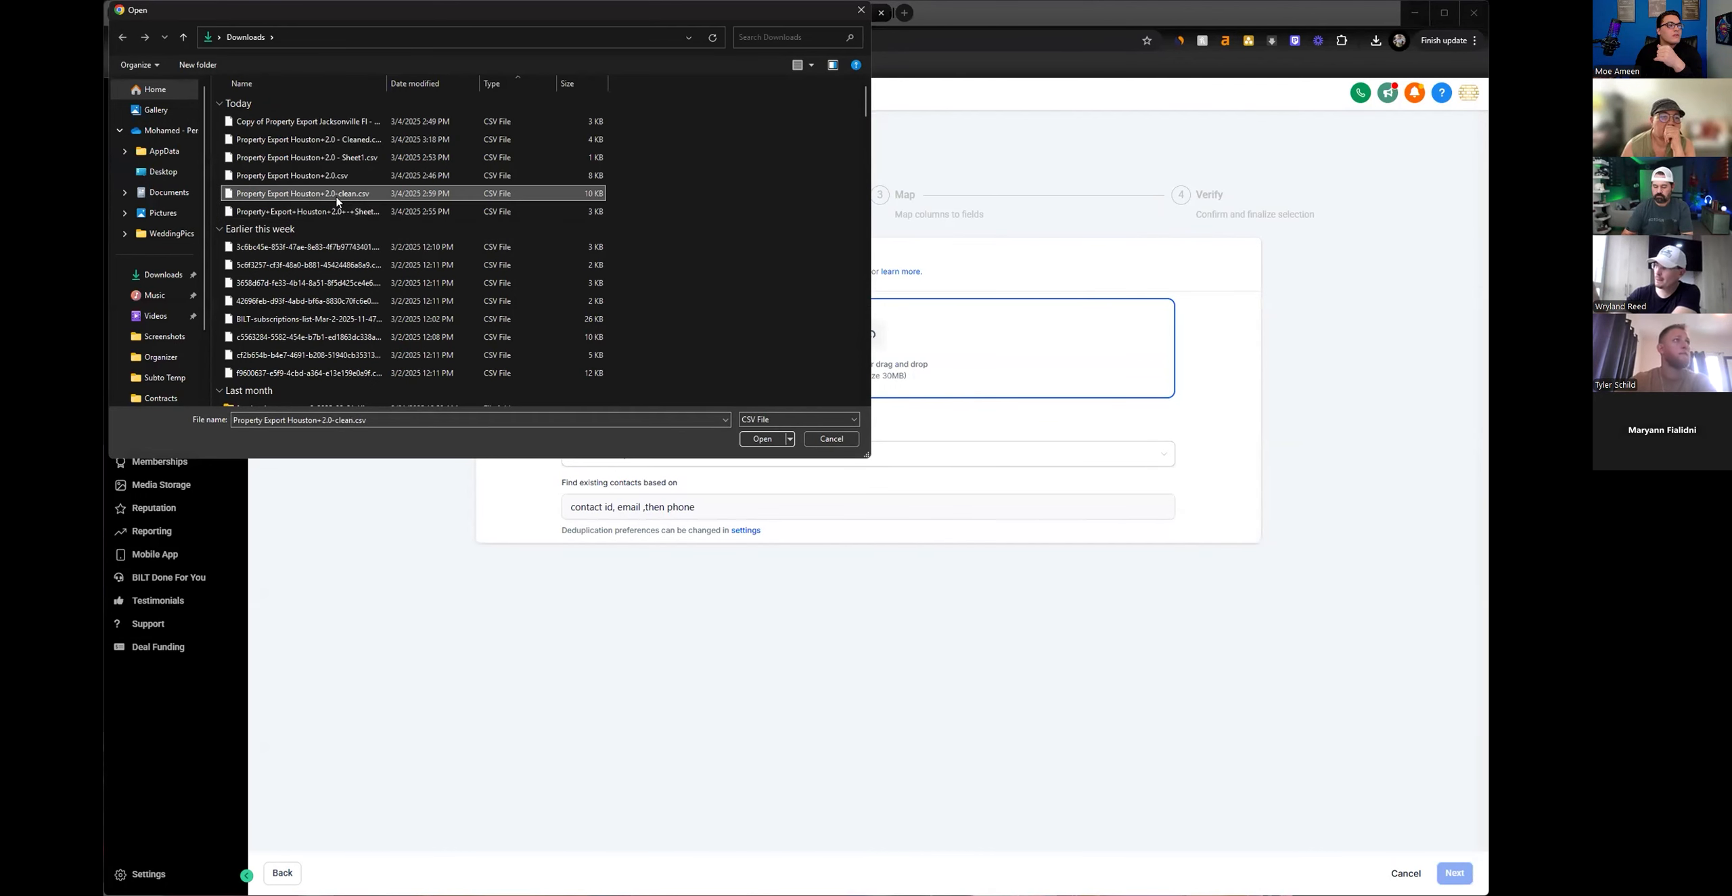
{"action": "key", "text": "Return"}
{"action": "left_click_drag", "start_coordinate": [528, 357], "coordinate": [761, 386]}
{"action": "left_click", "coordinate": [546, 408]}
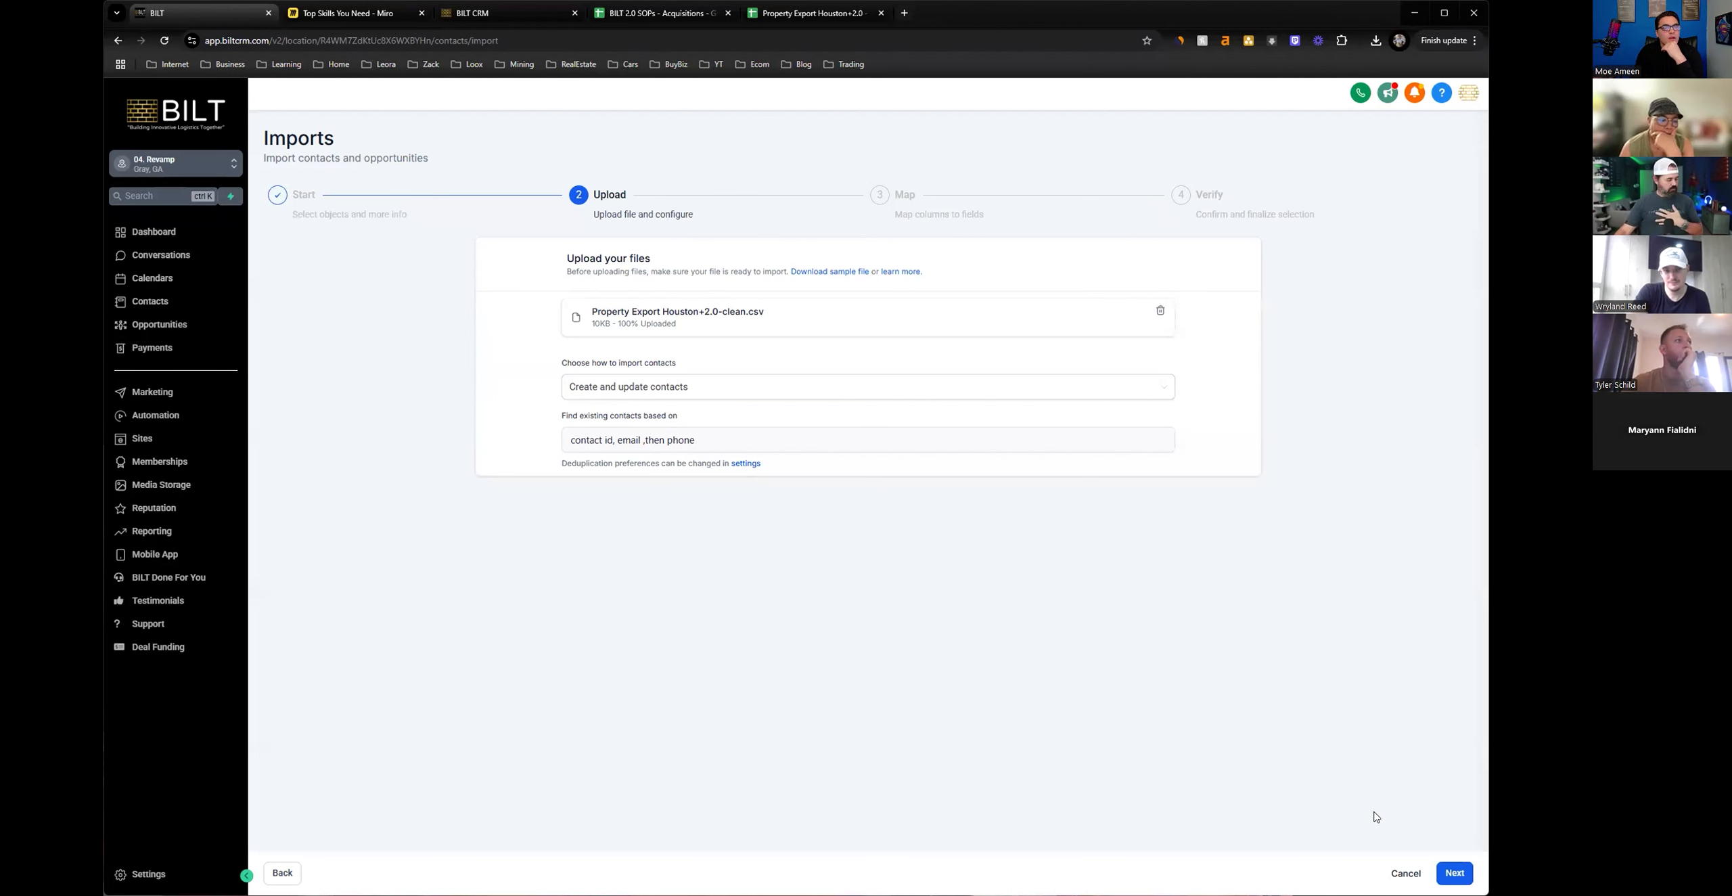
{"action": "left_click", "coordinate": [1454, 873]}
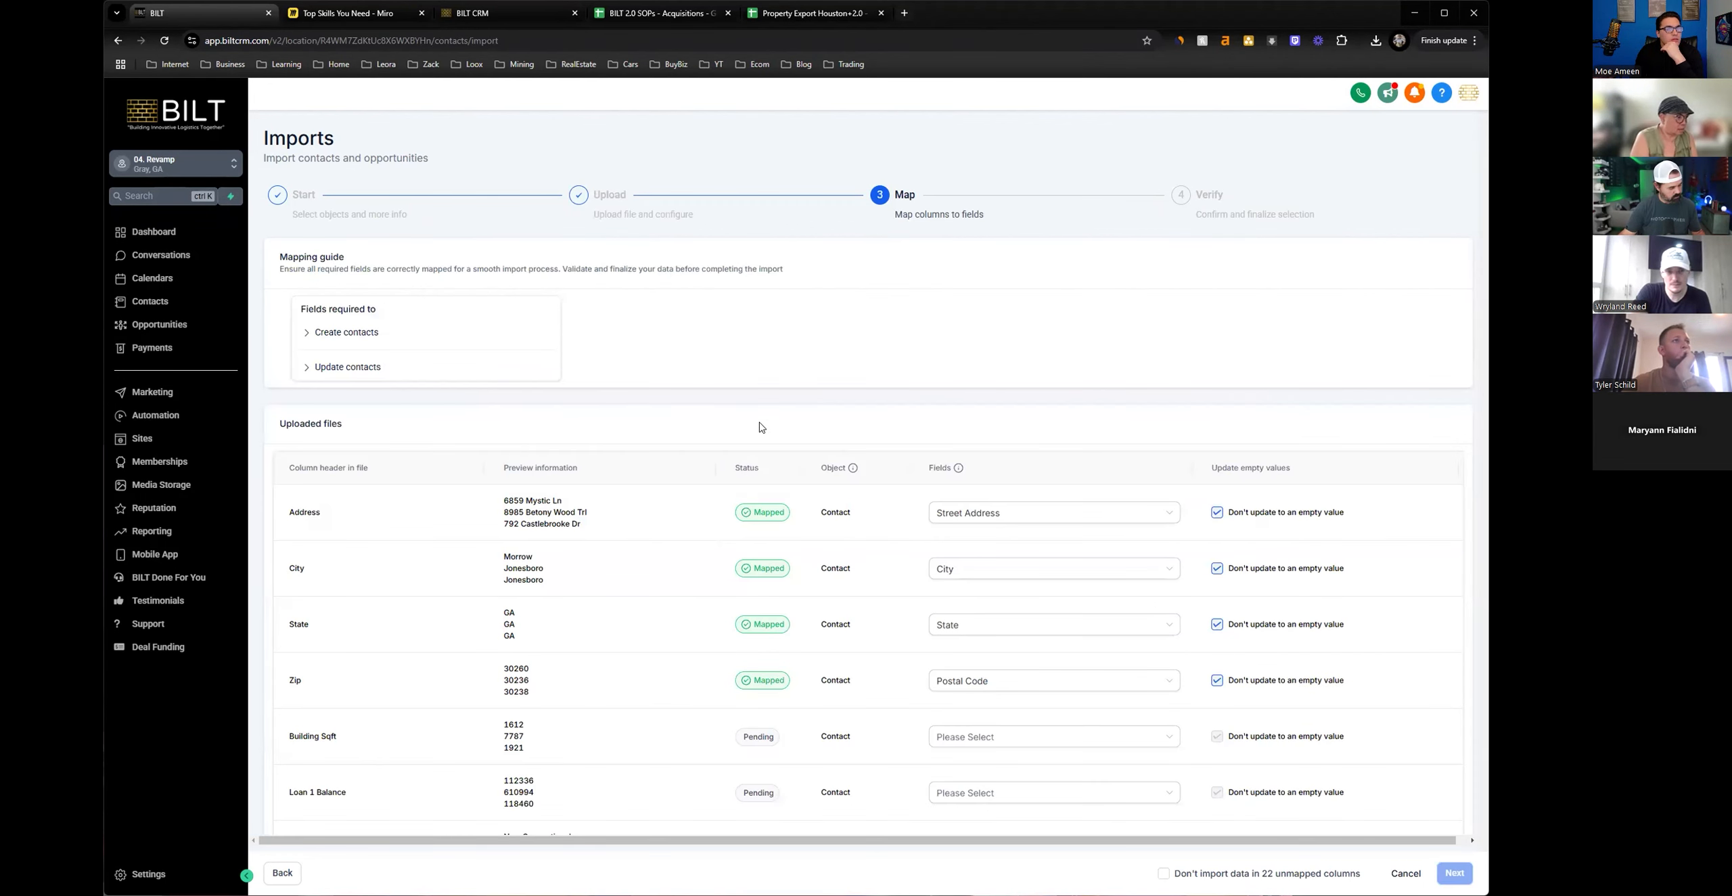
Map the Building Sqft column to the Sqft 2.0 contact field.
{"action": "left_click_drag", "start_coordinate": [359, 512], "coordinate": [278, 513]}
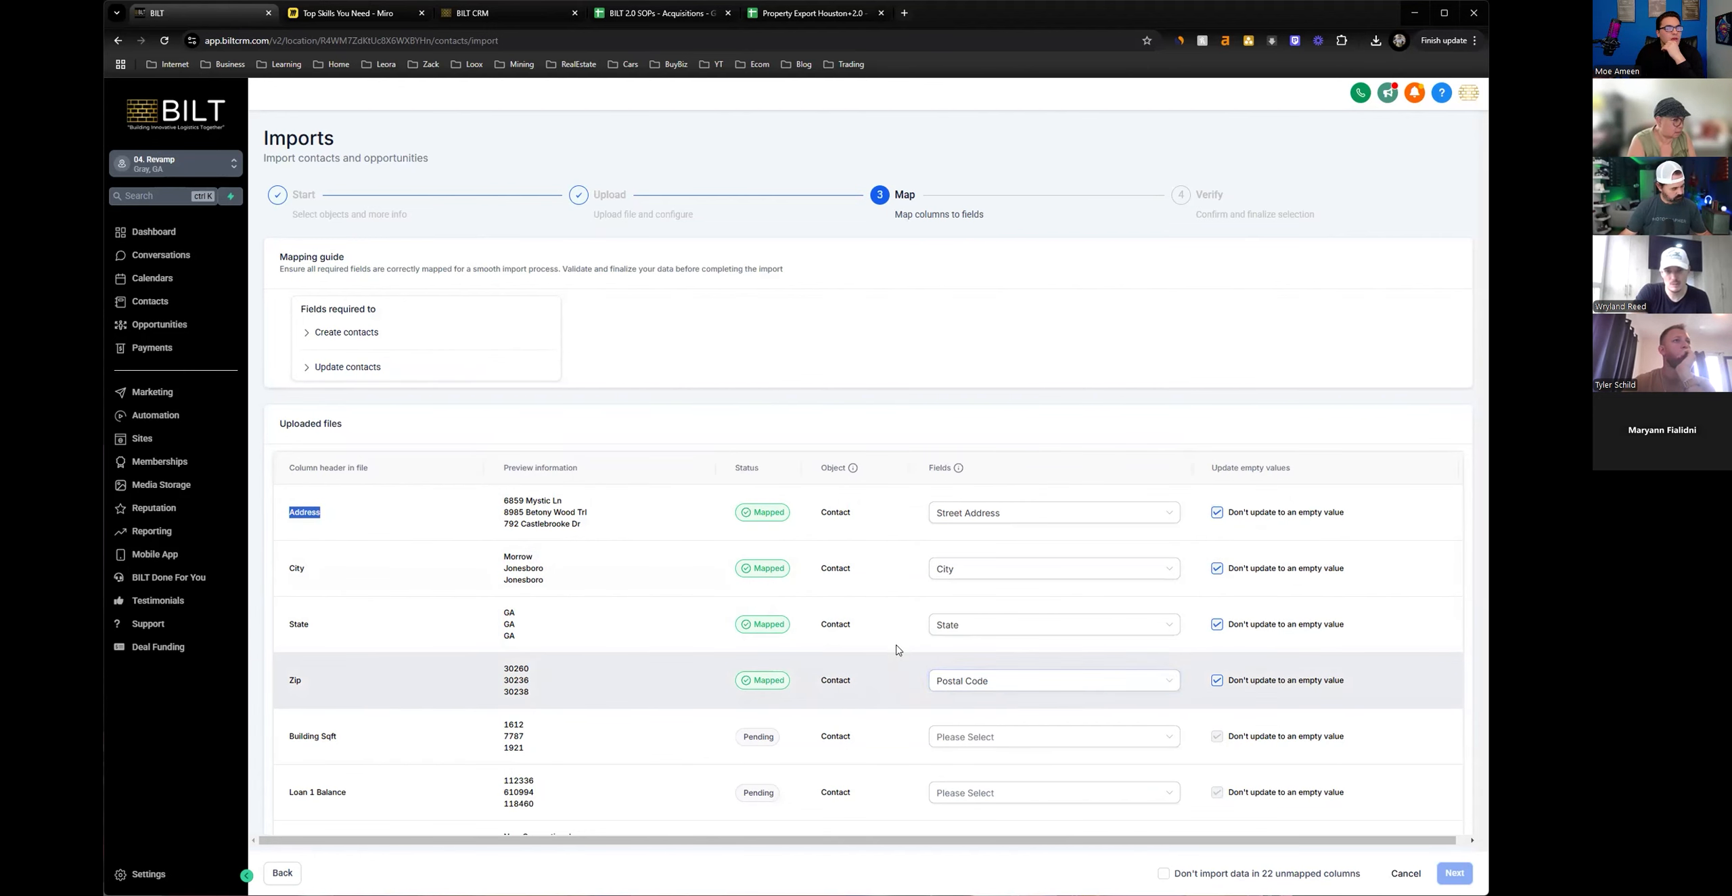
{"action": "scroll", "coordinate": [896, 651], "scroll_direction": "down", "scroll_amount": 4}
{"action": "left_click", "coordinate": [1024, 479]}
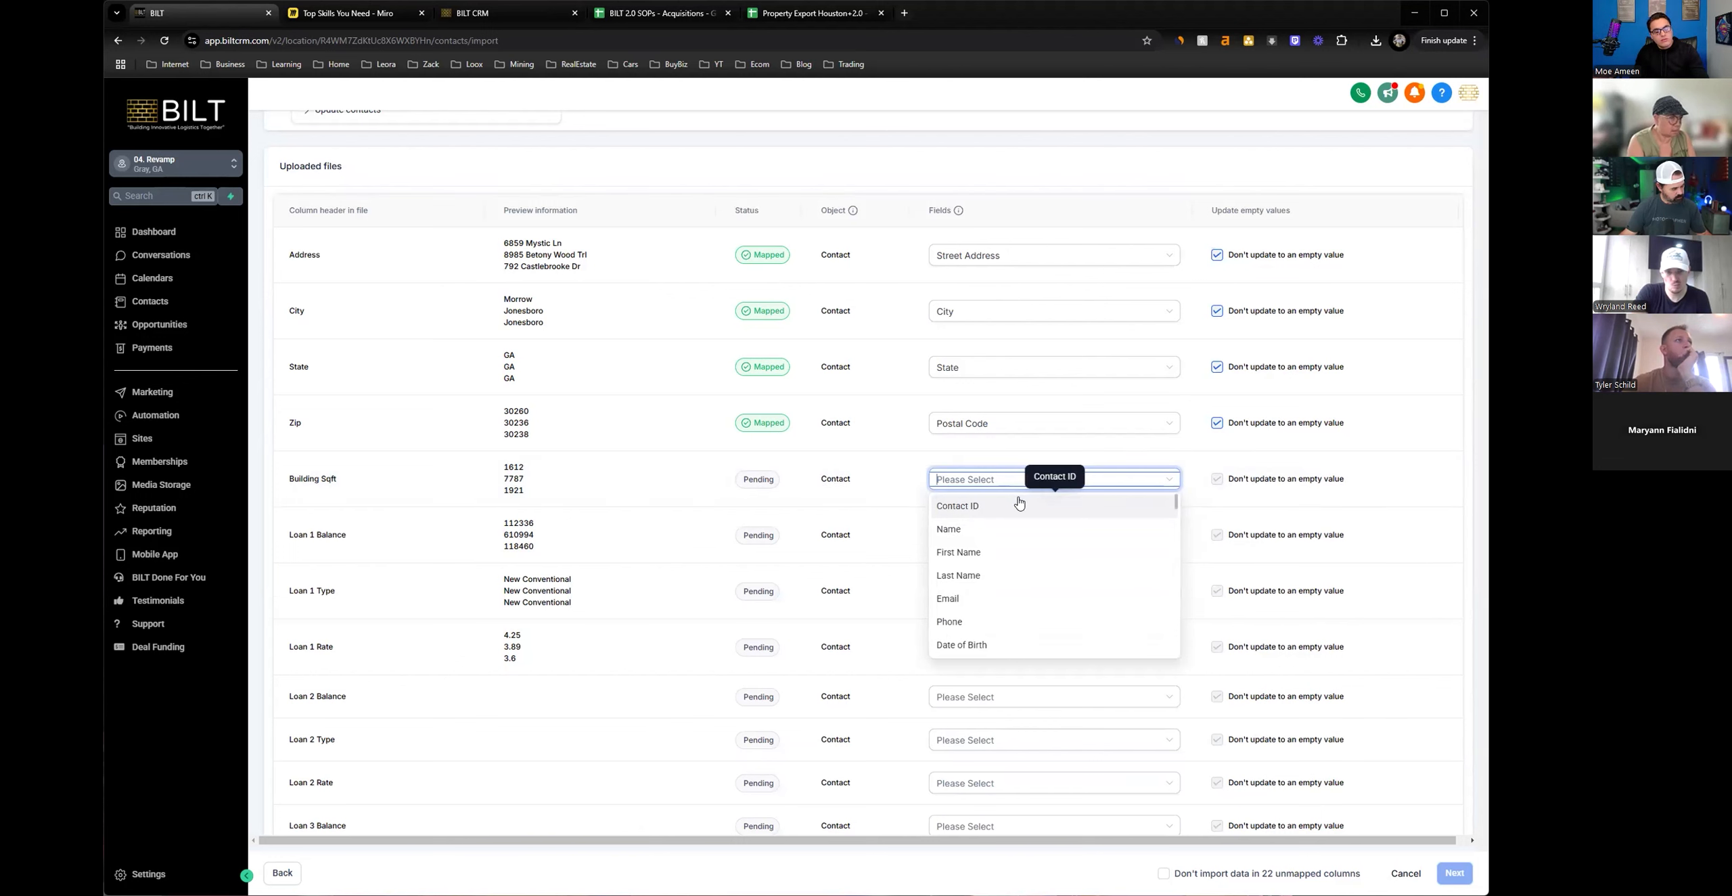
{"action": "type", "text": "sqw"}
{"action": "key", "text": "BackSpace"}
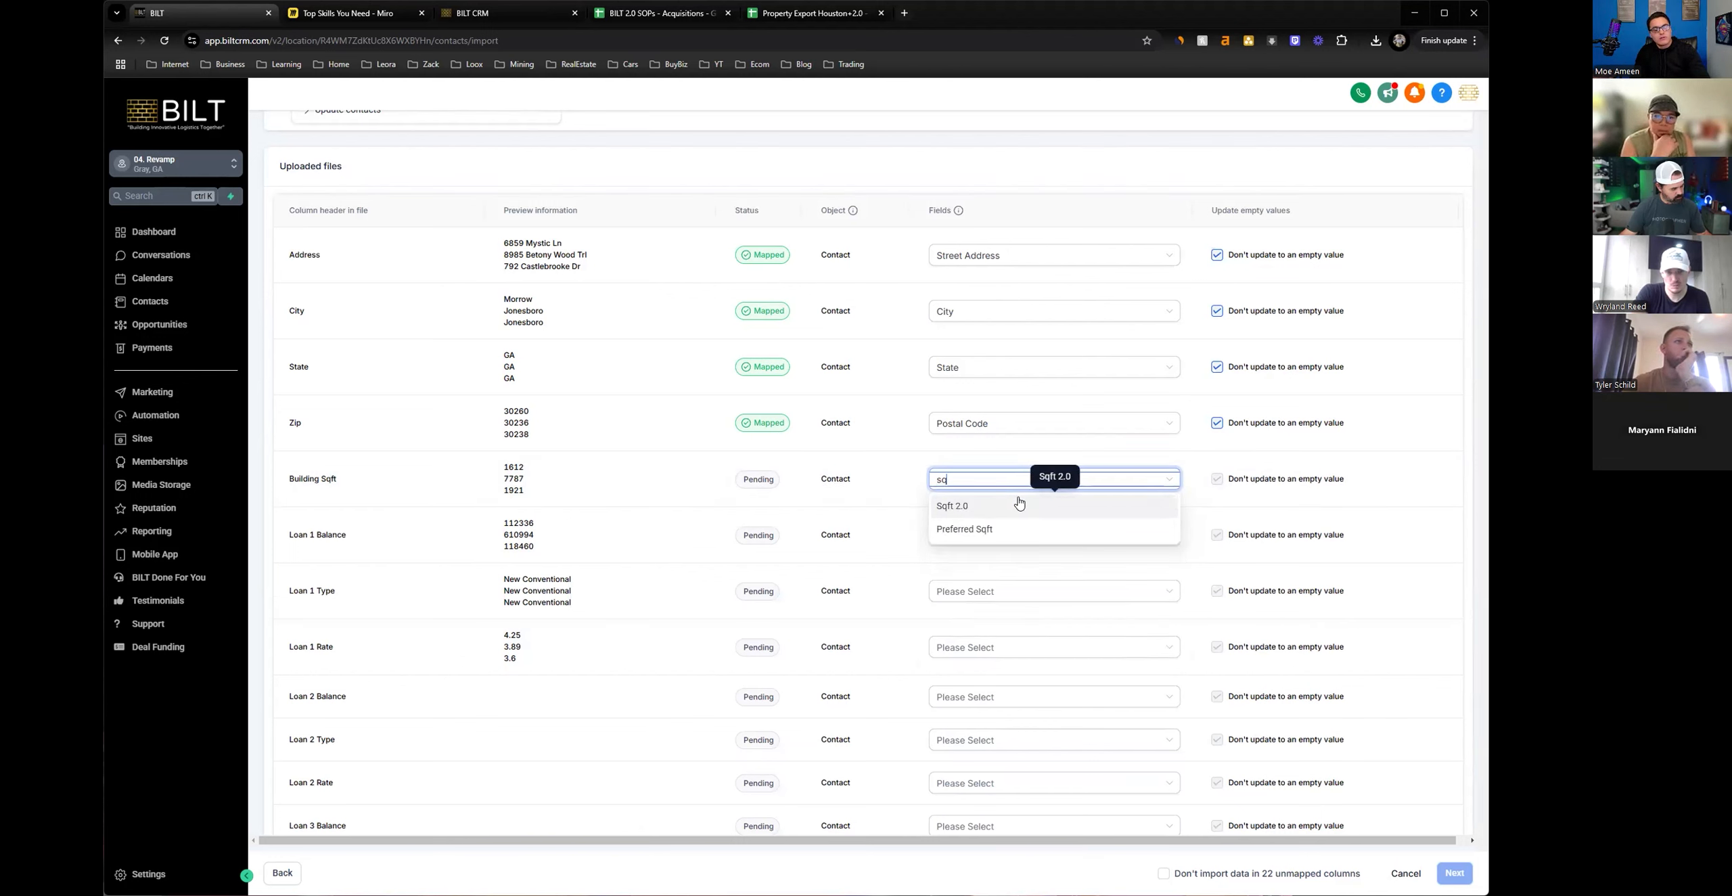
{"action": "left_click", "coordinate": [962, 512]}
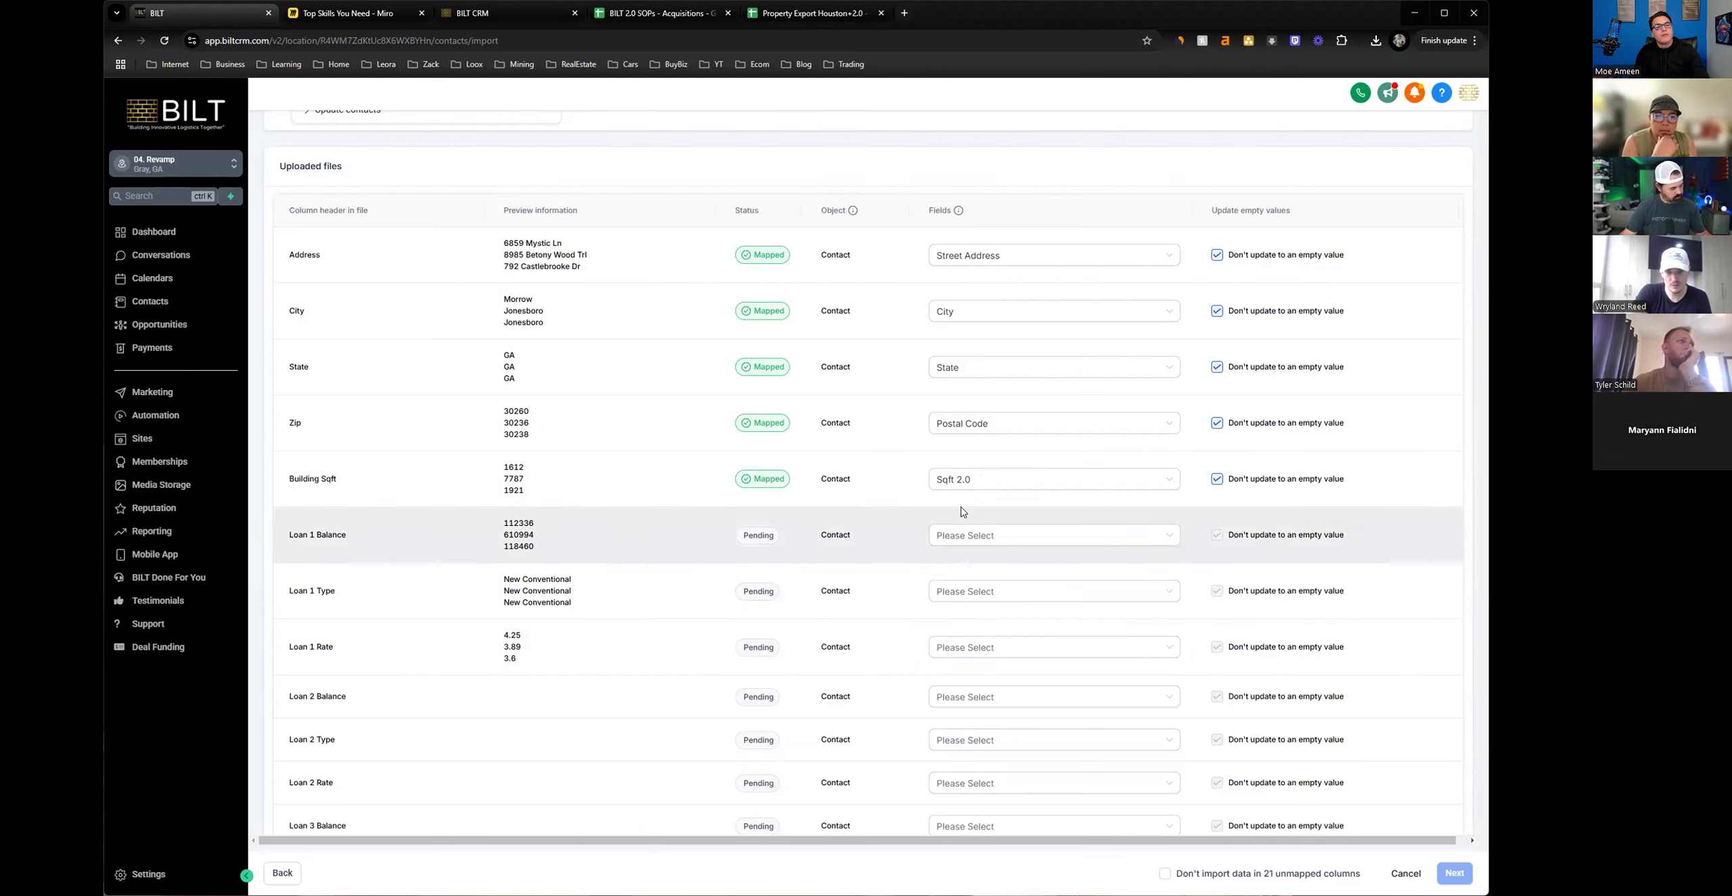
Map the Loan 1 Balance column to the Loan 1 Balance 2.0 field.
{"action": "left_click_drag", "start_coordinate": [349, 537], "coordinate": [260, 536]}
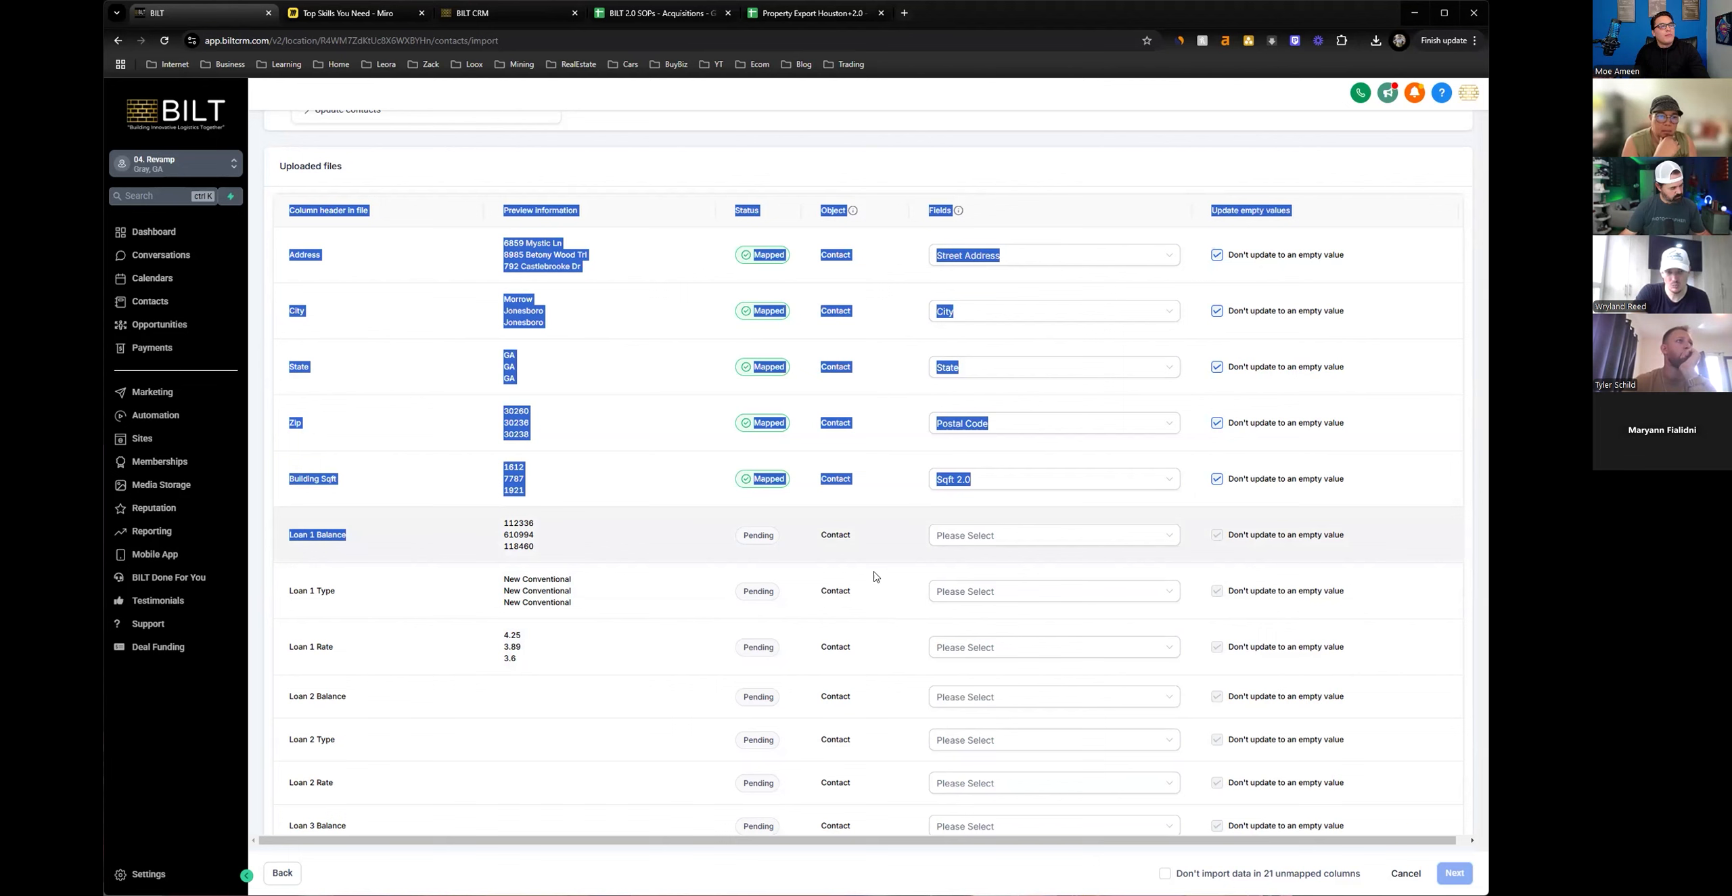
{"action": "left_click", "coordinate": [1018, 538]}
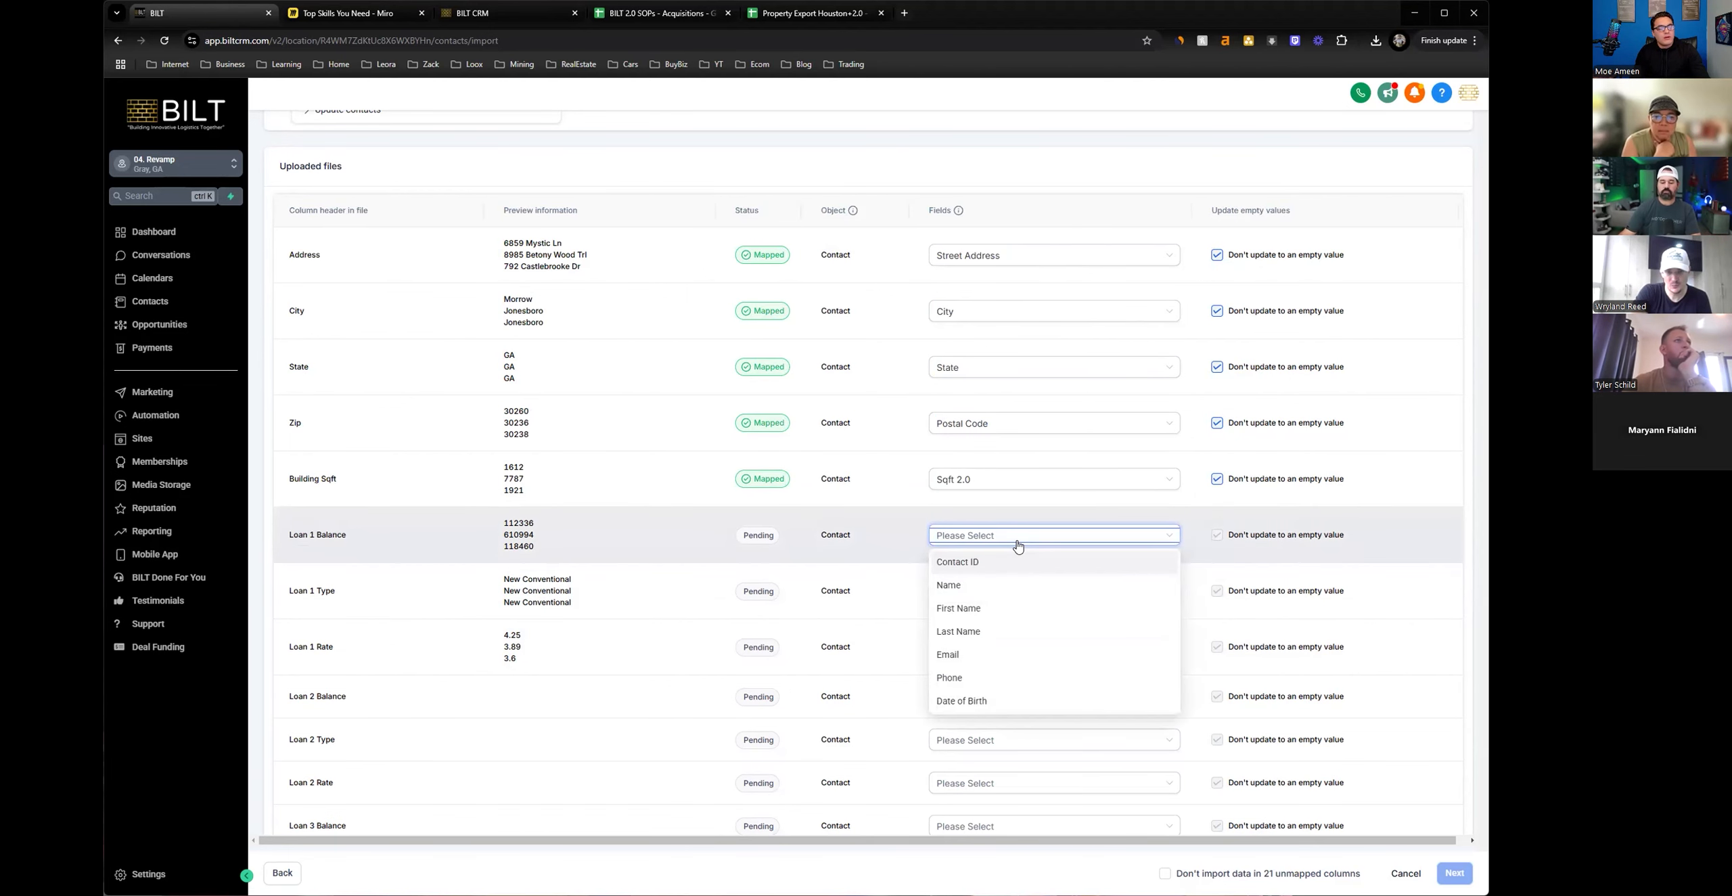
{"action": "type", "text": "loa"}
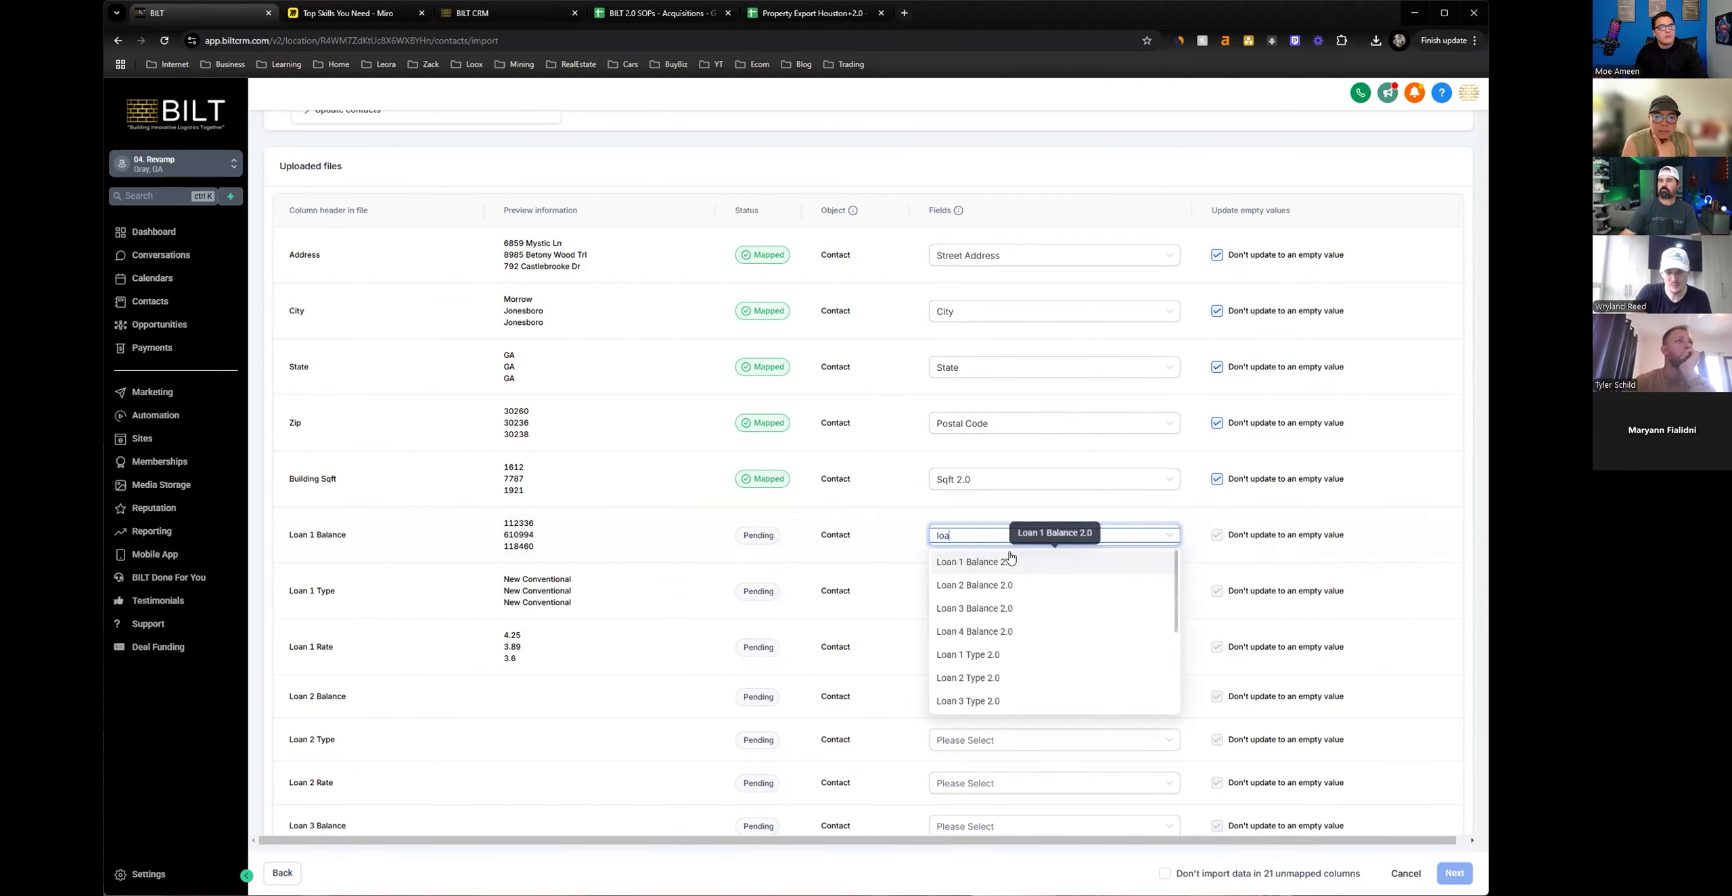
{"action": "left_click", "coordinate": [953, 562]}
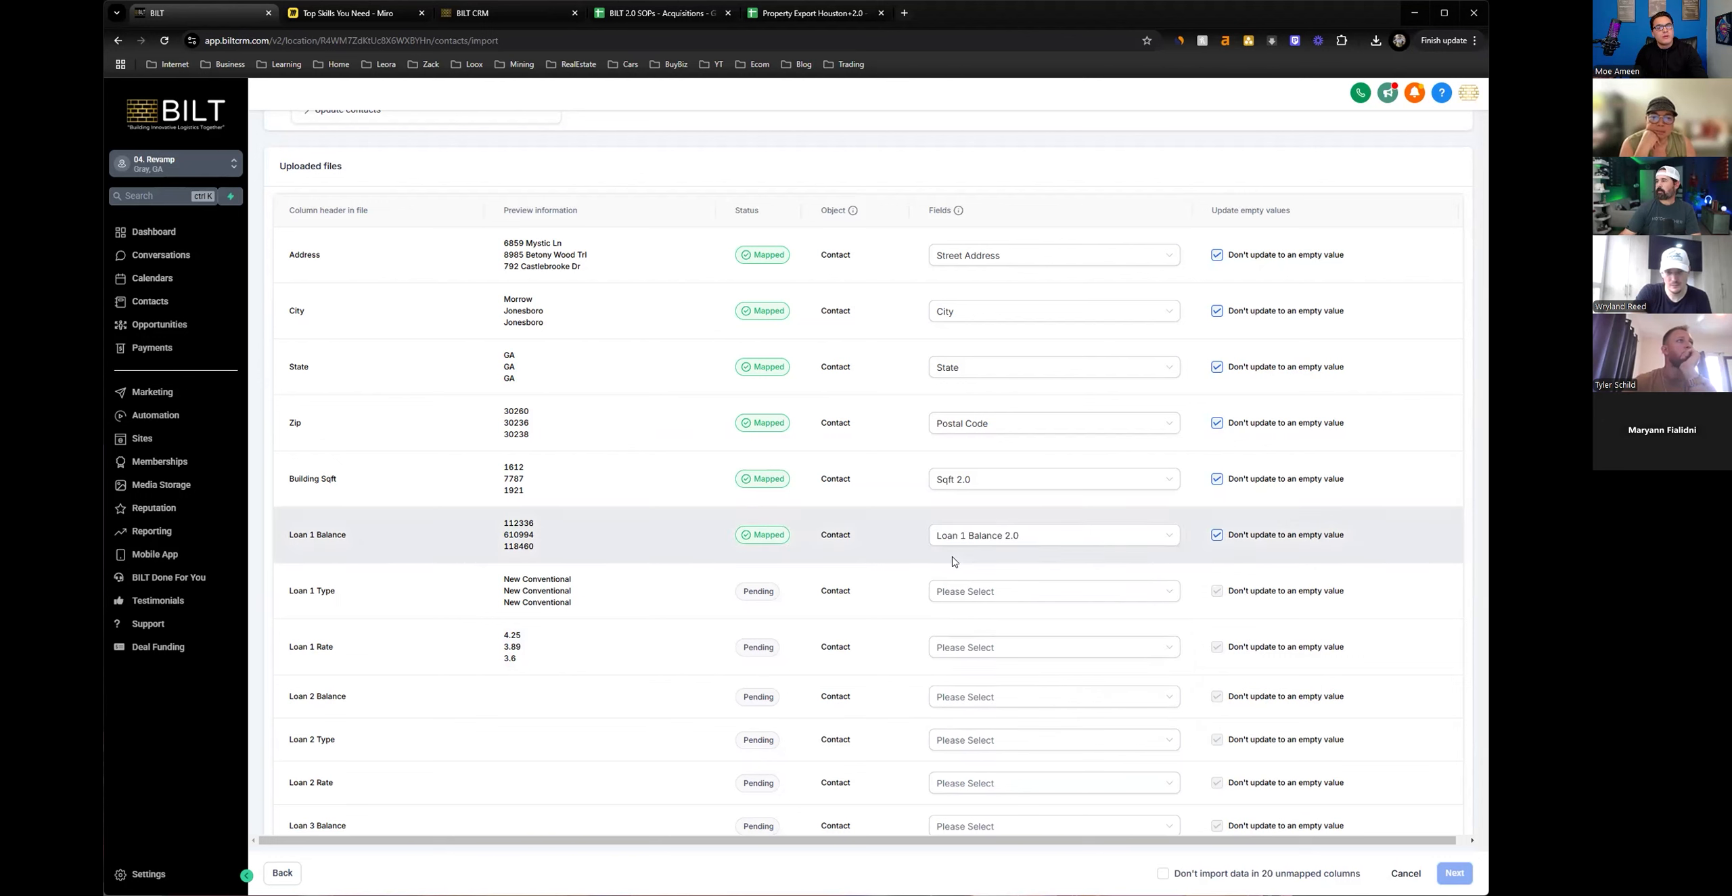
Map the Loan 1 Type column to Loan 1 Type 2.0 and Loan 1 Rate to Loan 1 Rate 2.0.
{"action": "left_click", "coordinate": [999, 602]}
{"action": "type", "text": "typ"}
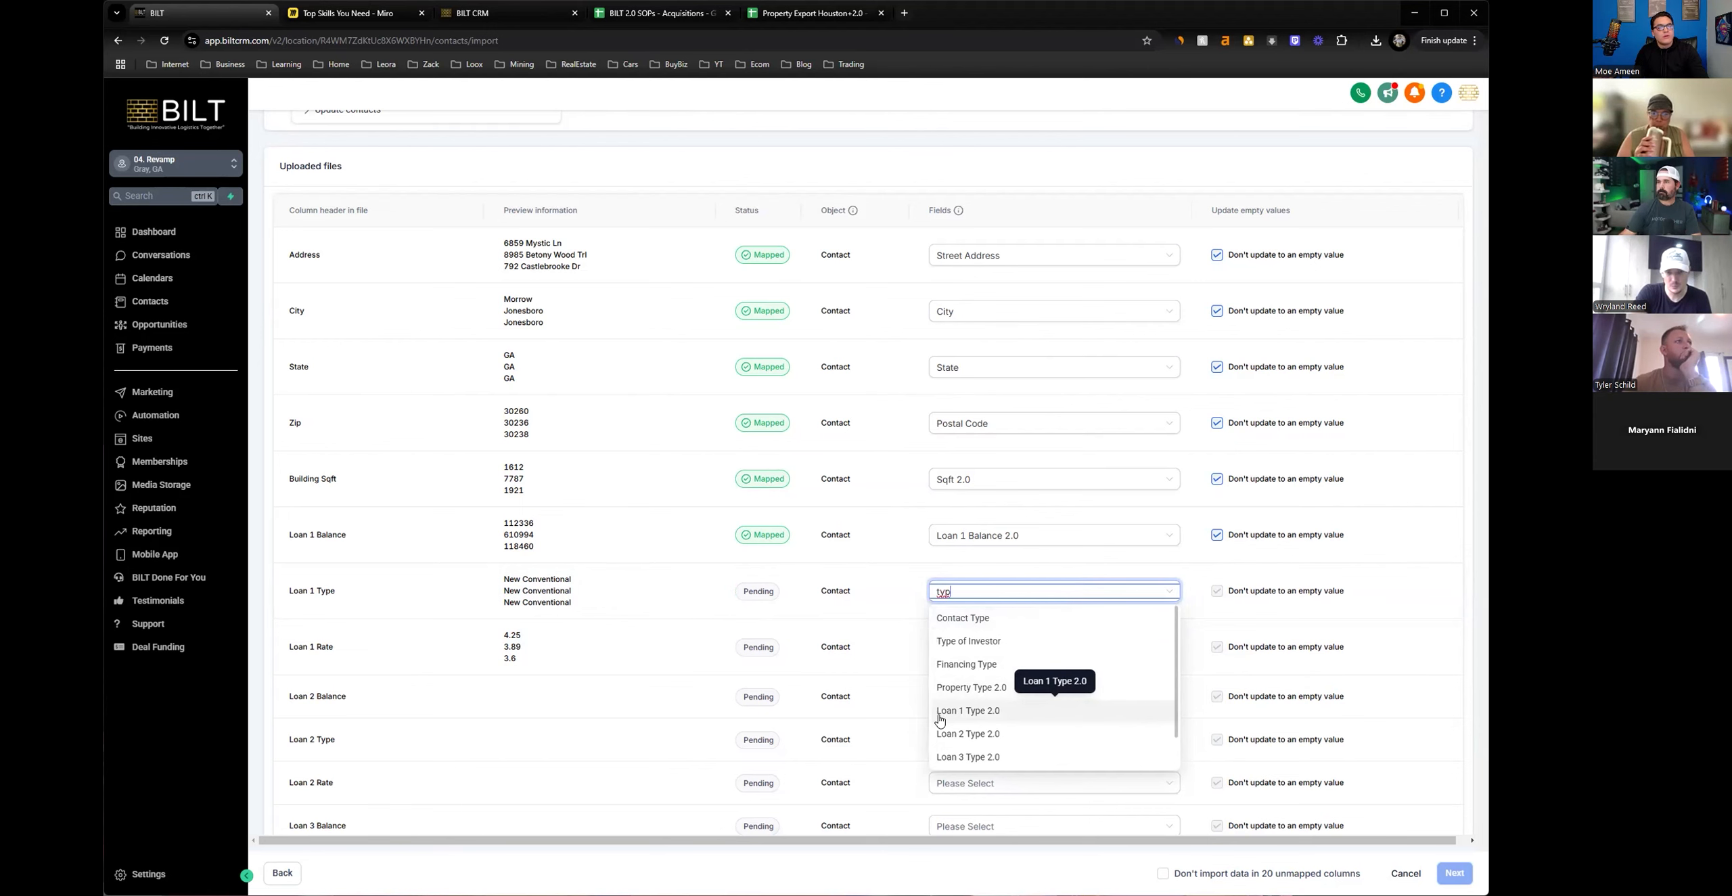
{"action": "left_click", "coordinate": [975, 711]}
{"action": "left_click", "coordinate": [940, 650]}
{"action": "type", "text": "rate"}
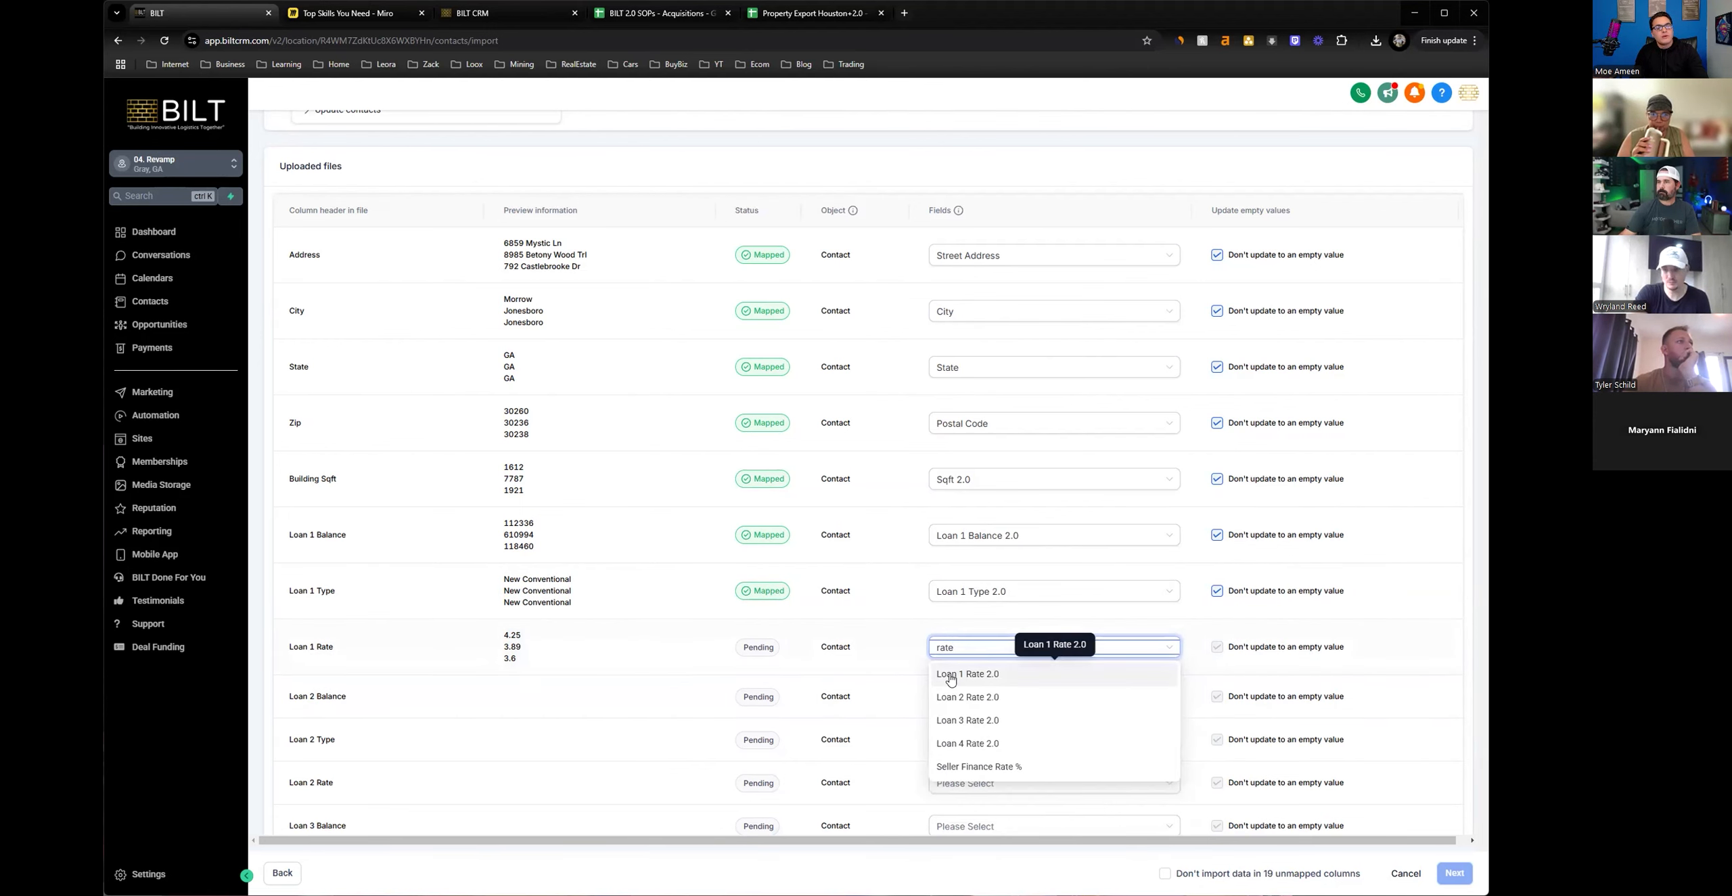
{"action": "key", "text": "Return"}
Examine how the SOP spreadsheet matches the Propstream and Batch loan columns to the CRM loan fields, and return to the BILT import mapping.
{"action": "scroll", "coordinate": [879, 670], "scroll_direction": "down", "scroll_amount": 4}
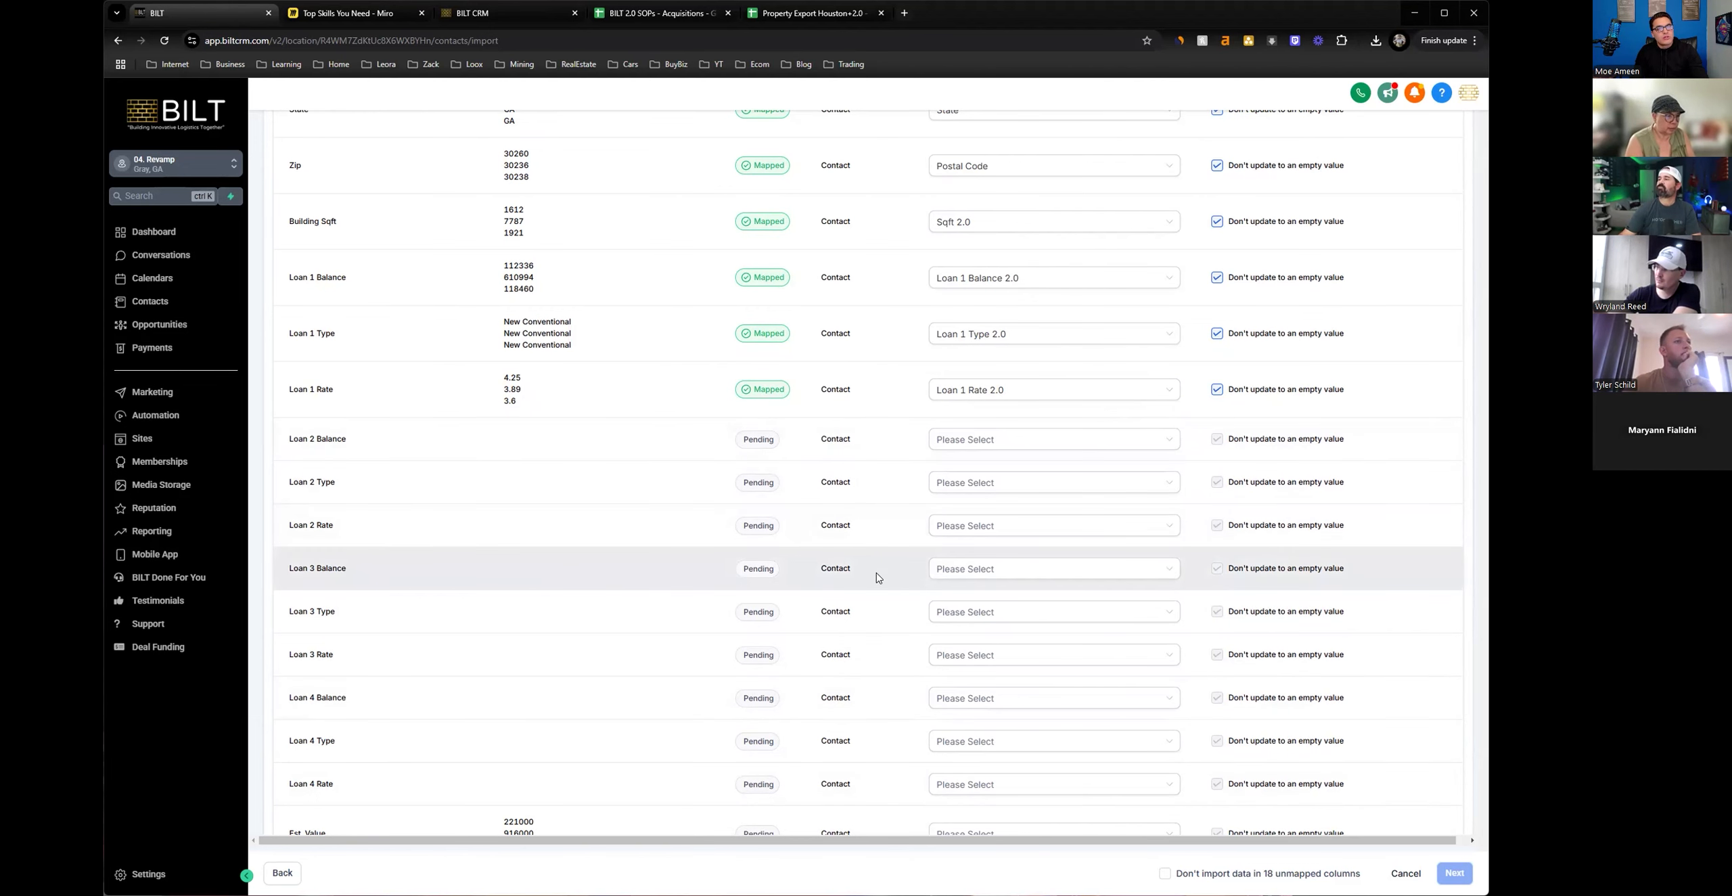
{"action": "scroll", "coordinate": [877, 577], "scroll_direction": "up", "scroll_amount": 1}
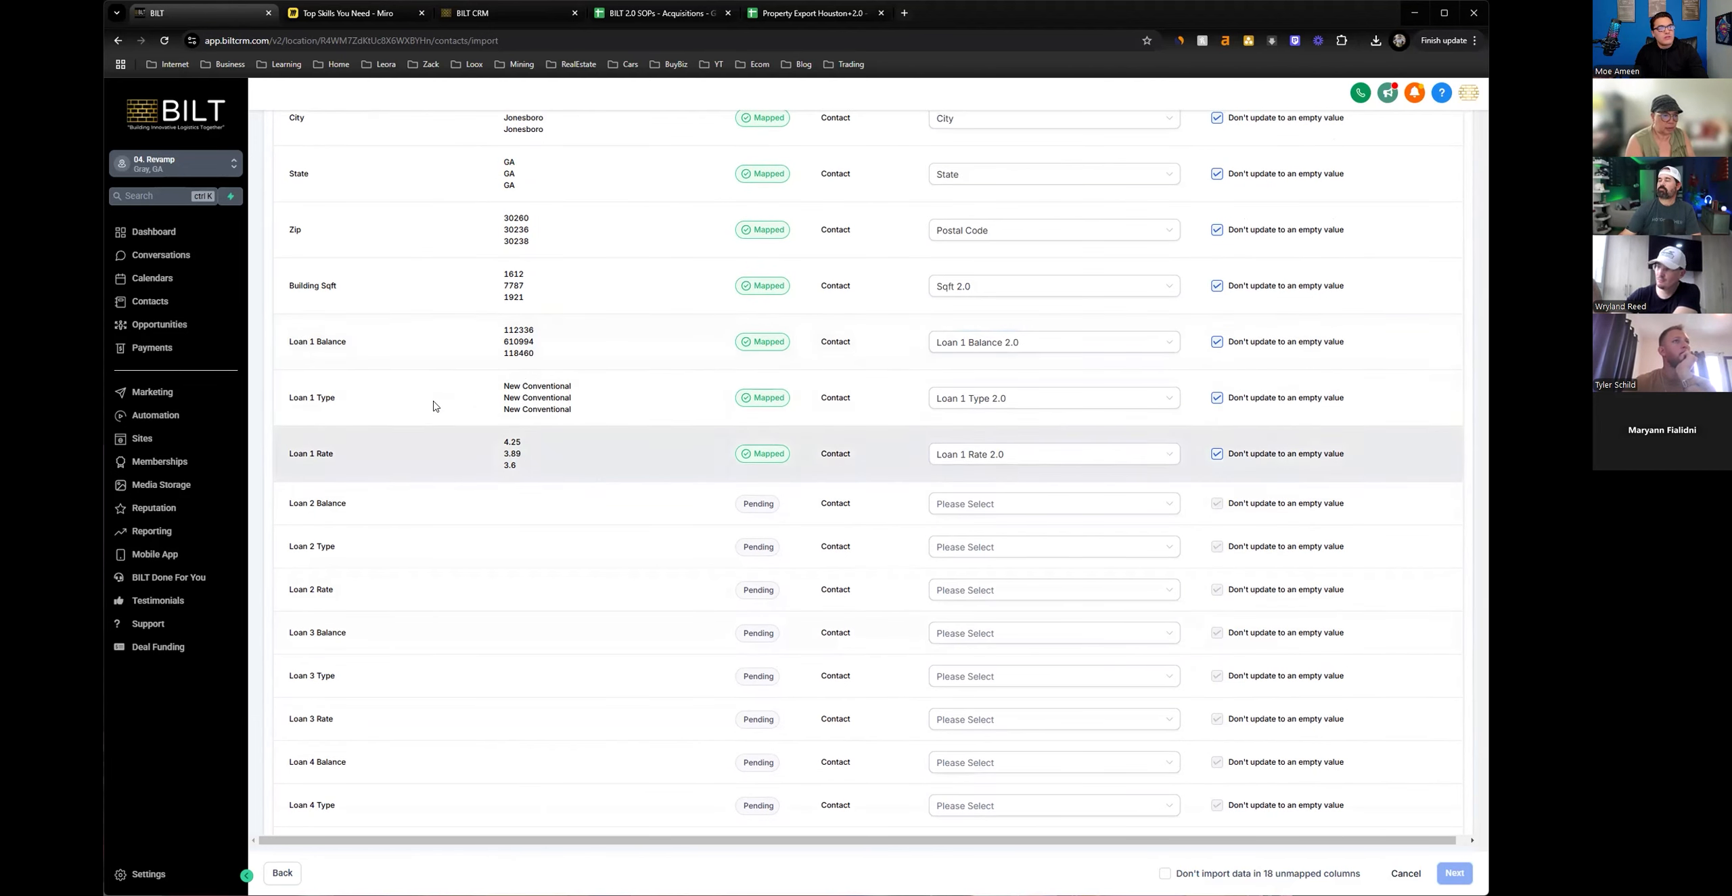
{"action": "left_click_drag", "start_coordinate": [347, 345], "coordinate": [285, 351]}
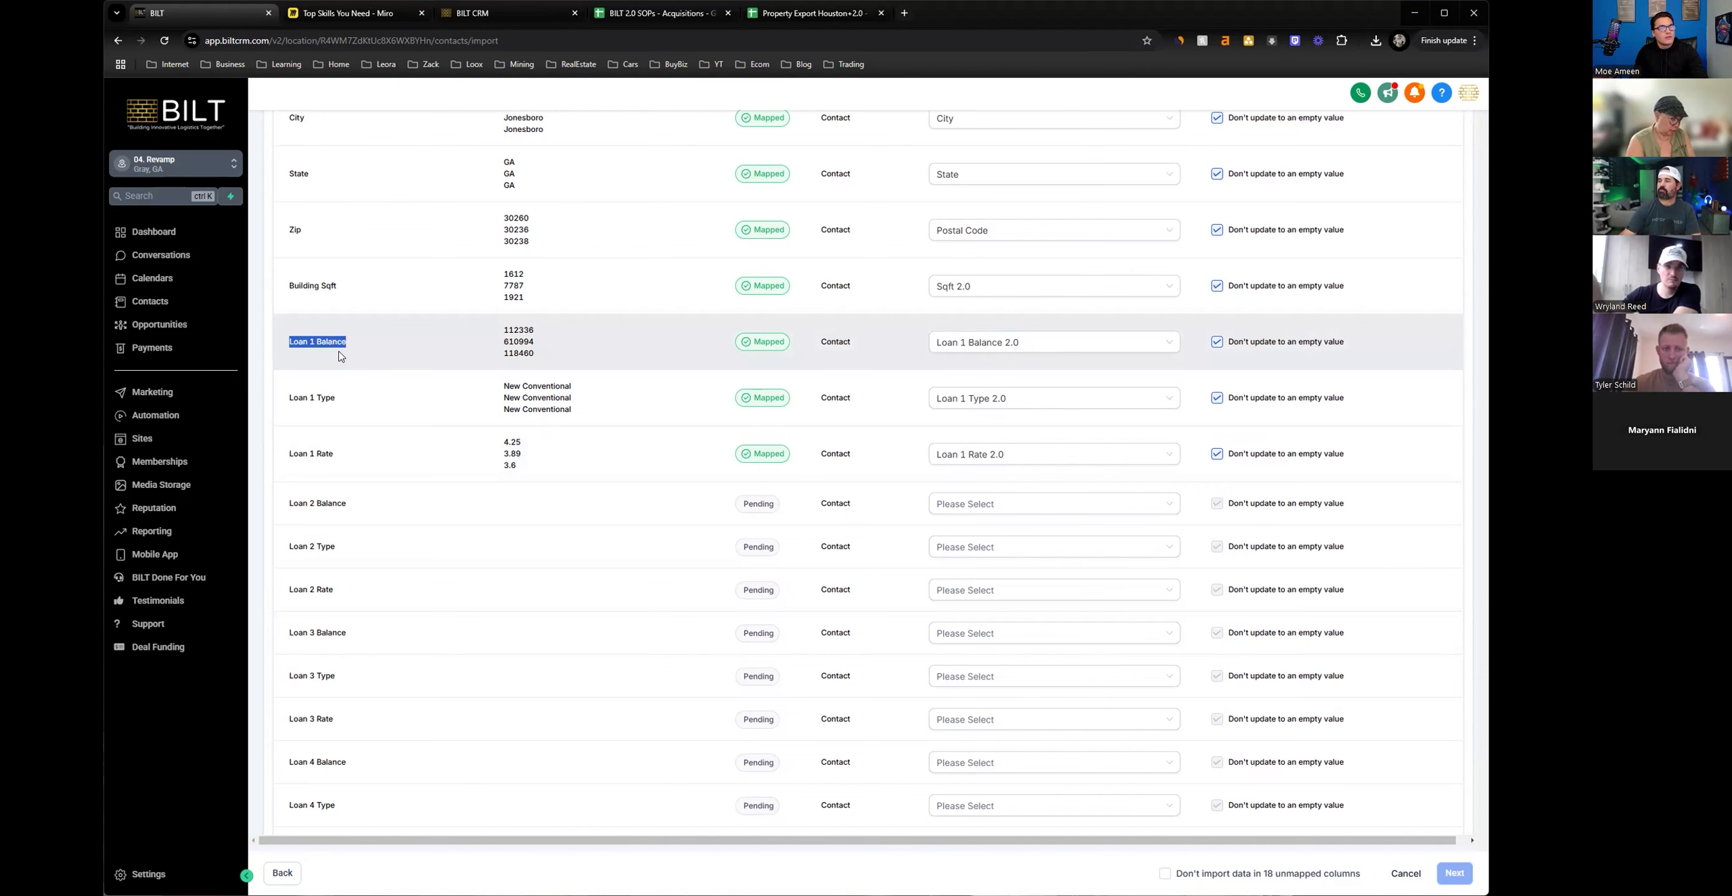
{"action": "left_click", "coordinate": [674, 21]}
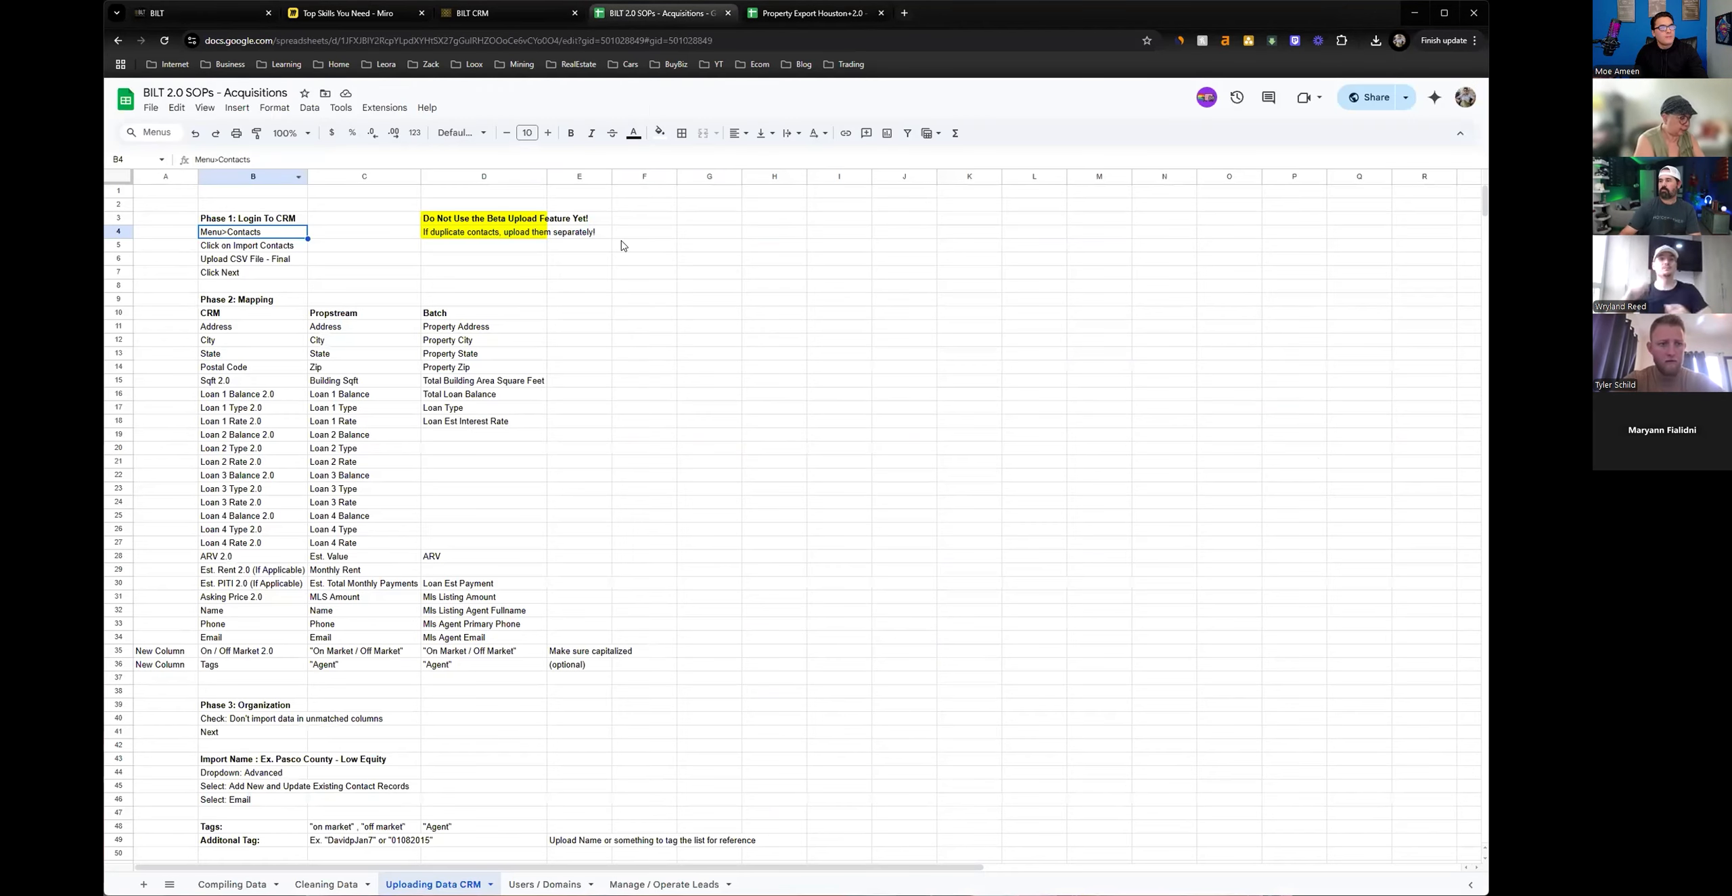
{"action": "left_click", "coordinate": [439, 398]}
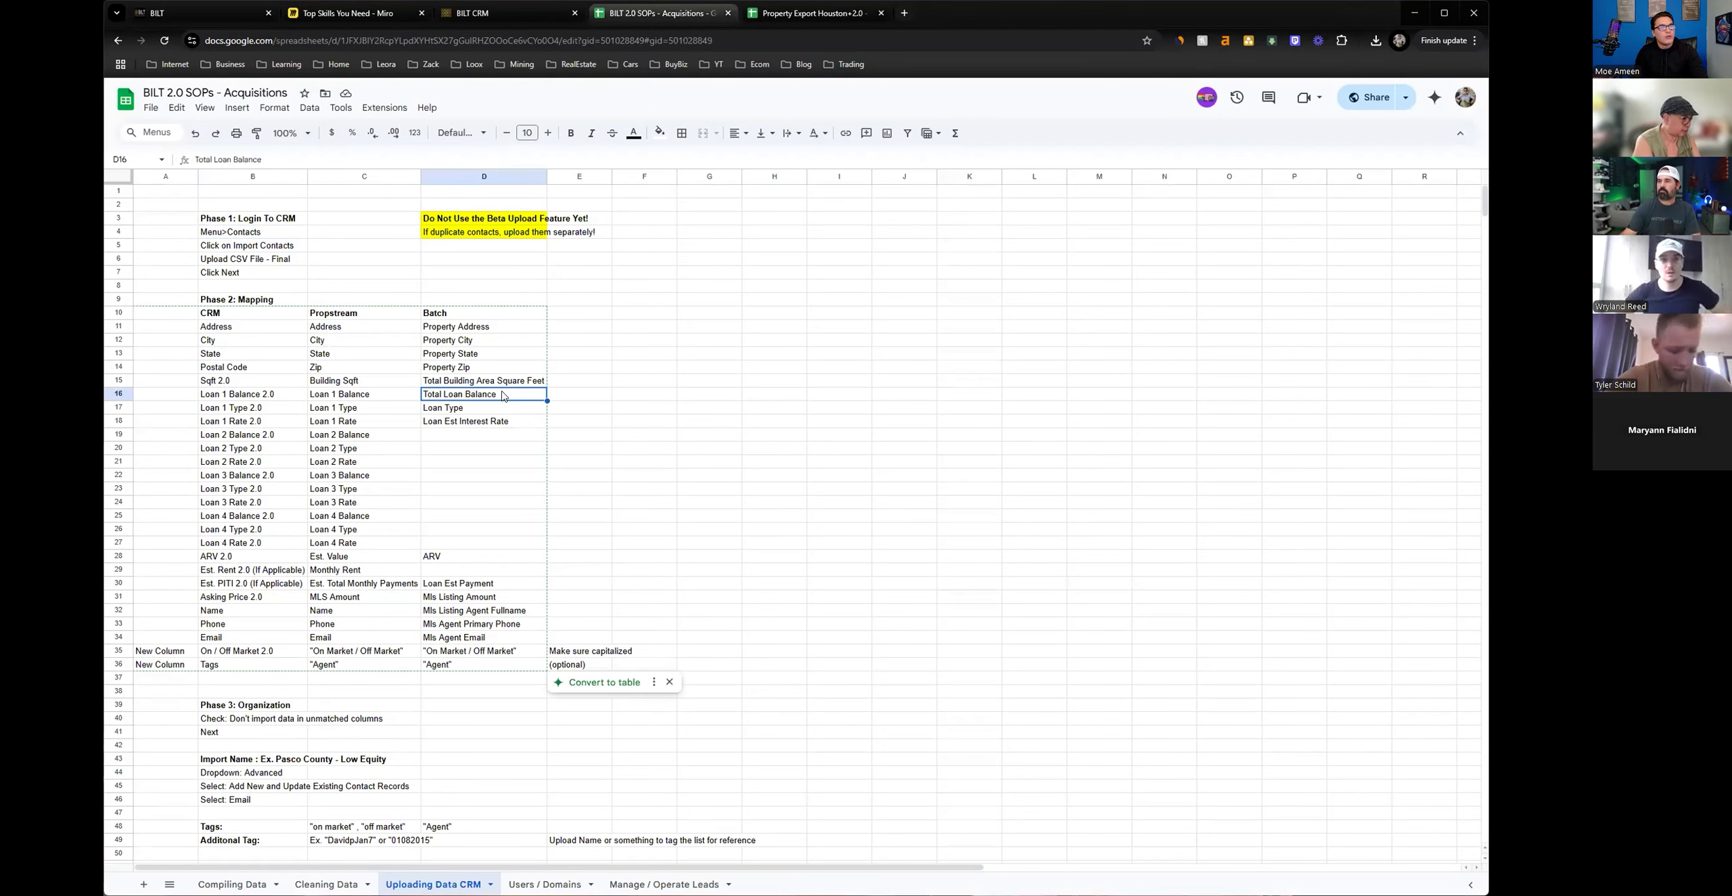
{"action": "left_click", "coordinate": [449, 410]}
{"action": "left_click", "coordinate": [443, 422]}
{"action": "left_click_drag", "start_coordinate": [377, 399], "coordinate": [383, 438]}
{"action": "left_click", "coordinate": [486, 464]}
{"action": "left_click", "coordinate": [458, 442]}
{"action": "left_click_drag", "start_coordinate": [455, 395], "coordinate": [451, 420]}
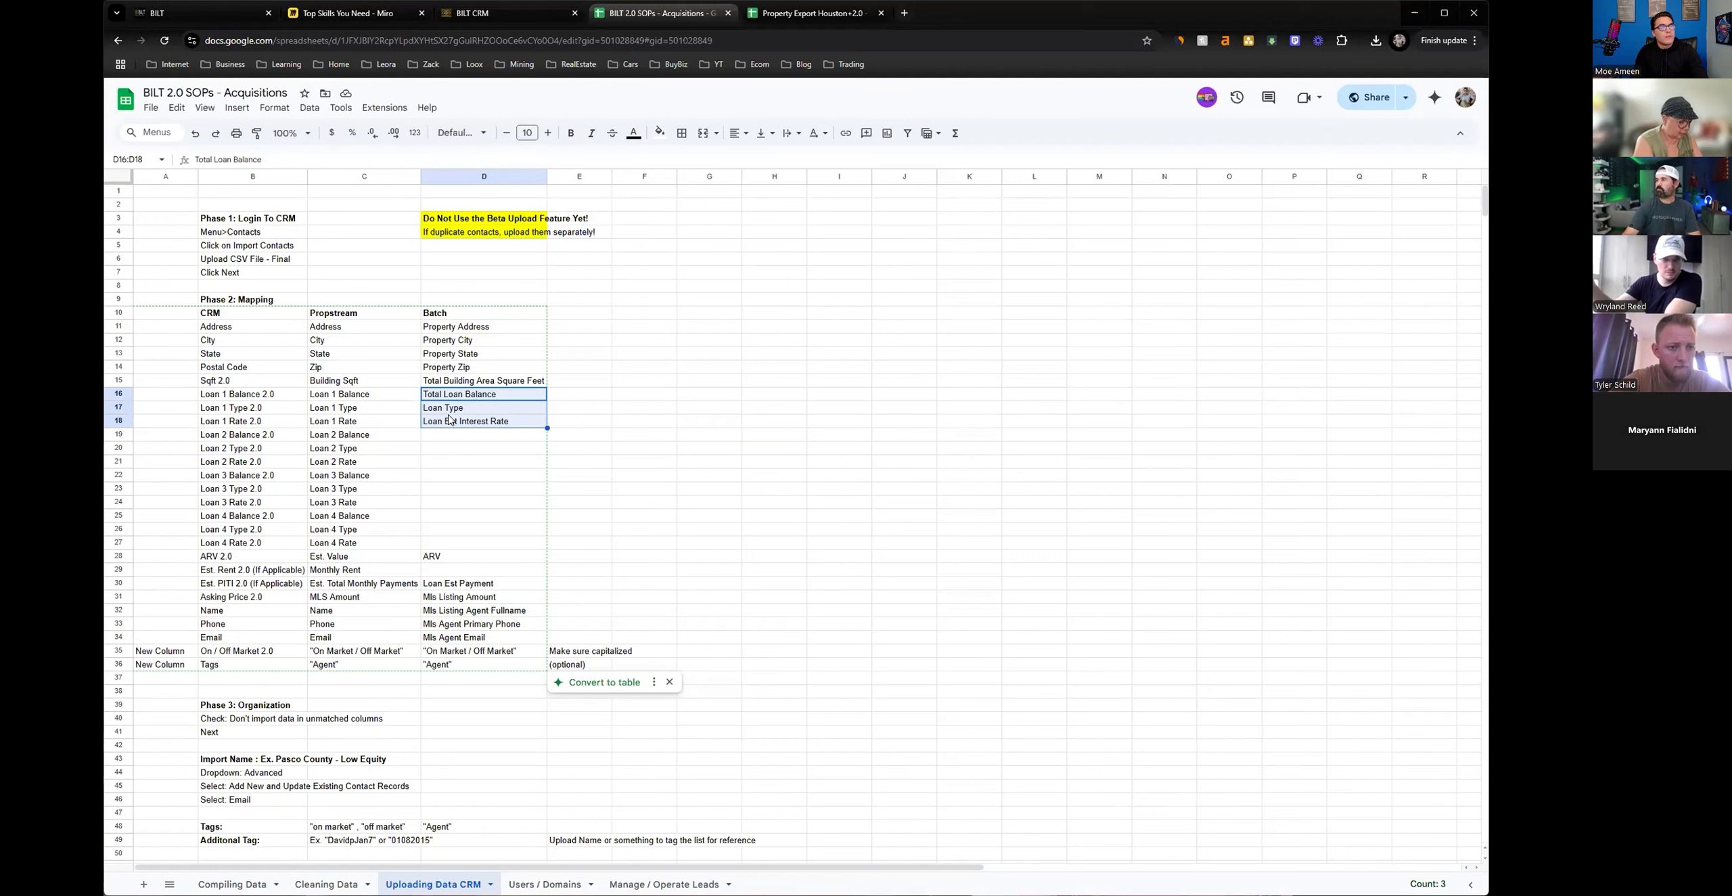
{"action": "left_click_drag", "start_coordinate": [269, 399], "coordinate": [278, 545]}
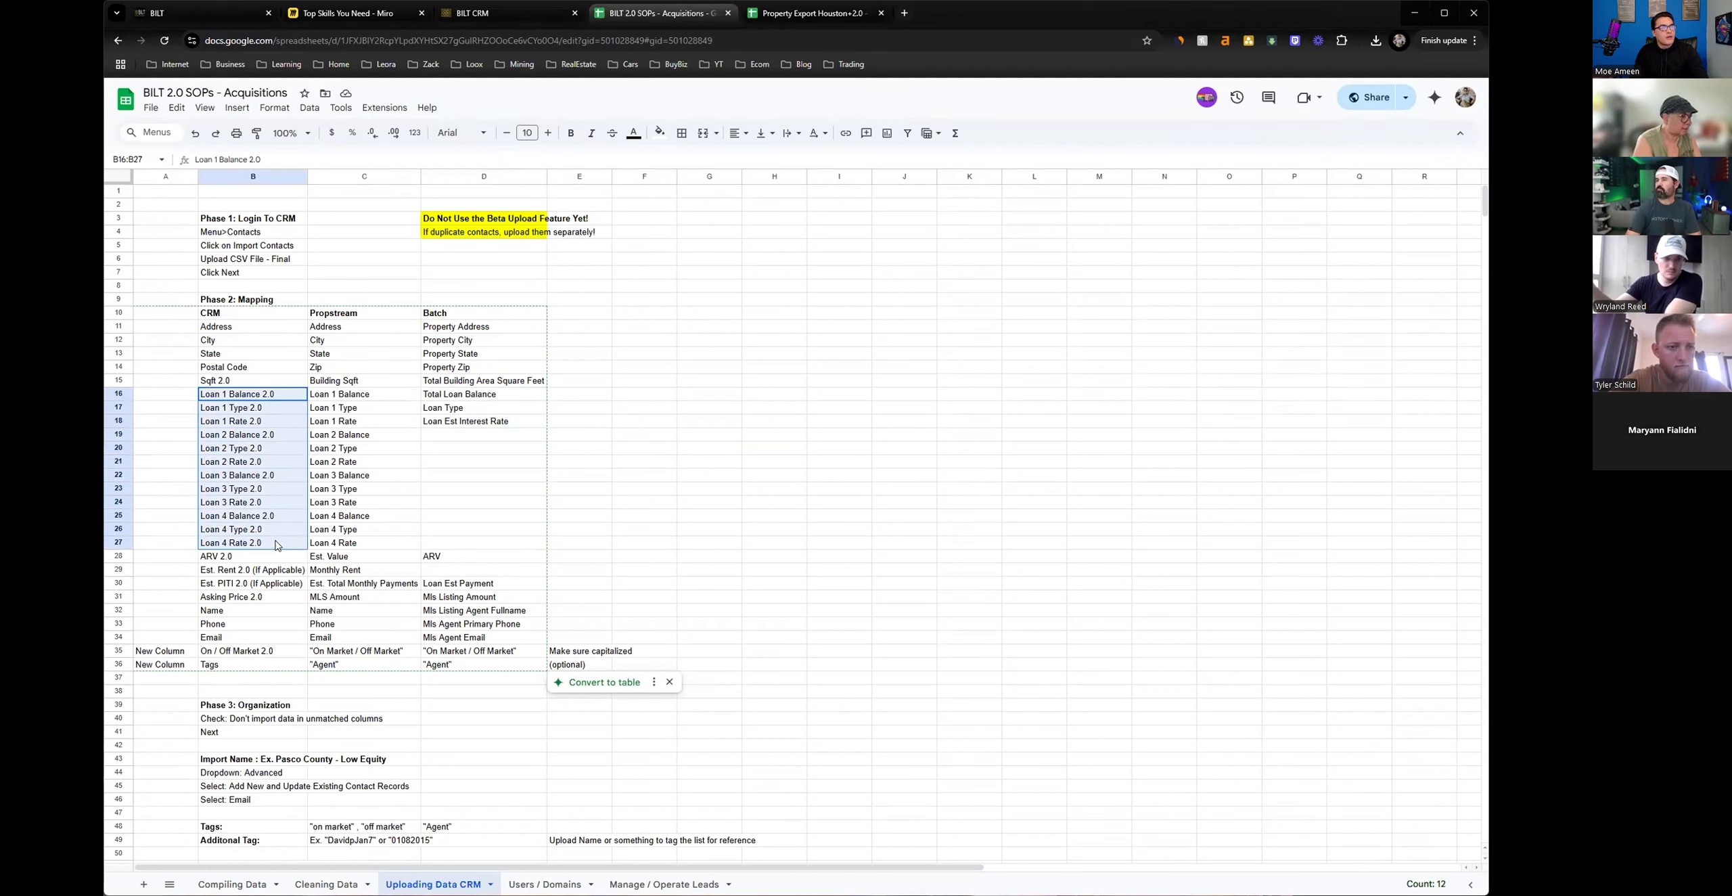
{"action": "left_click", "coordinate": [244, 13]}
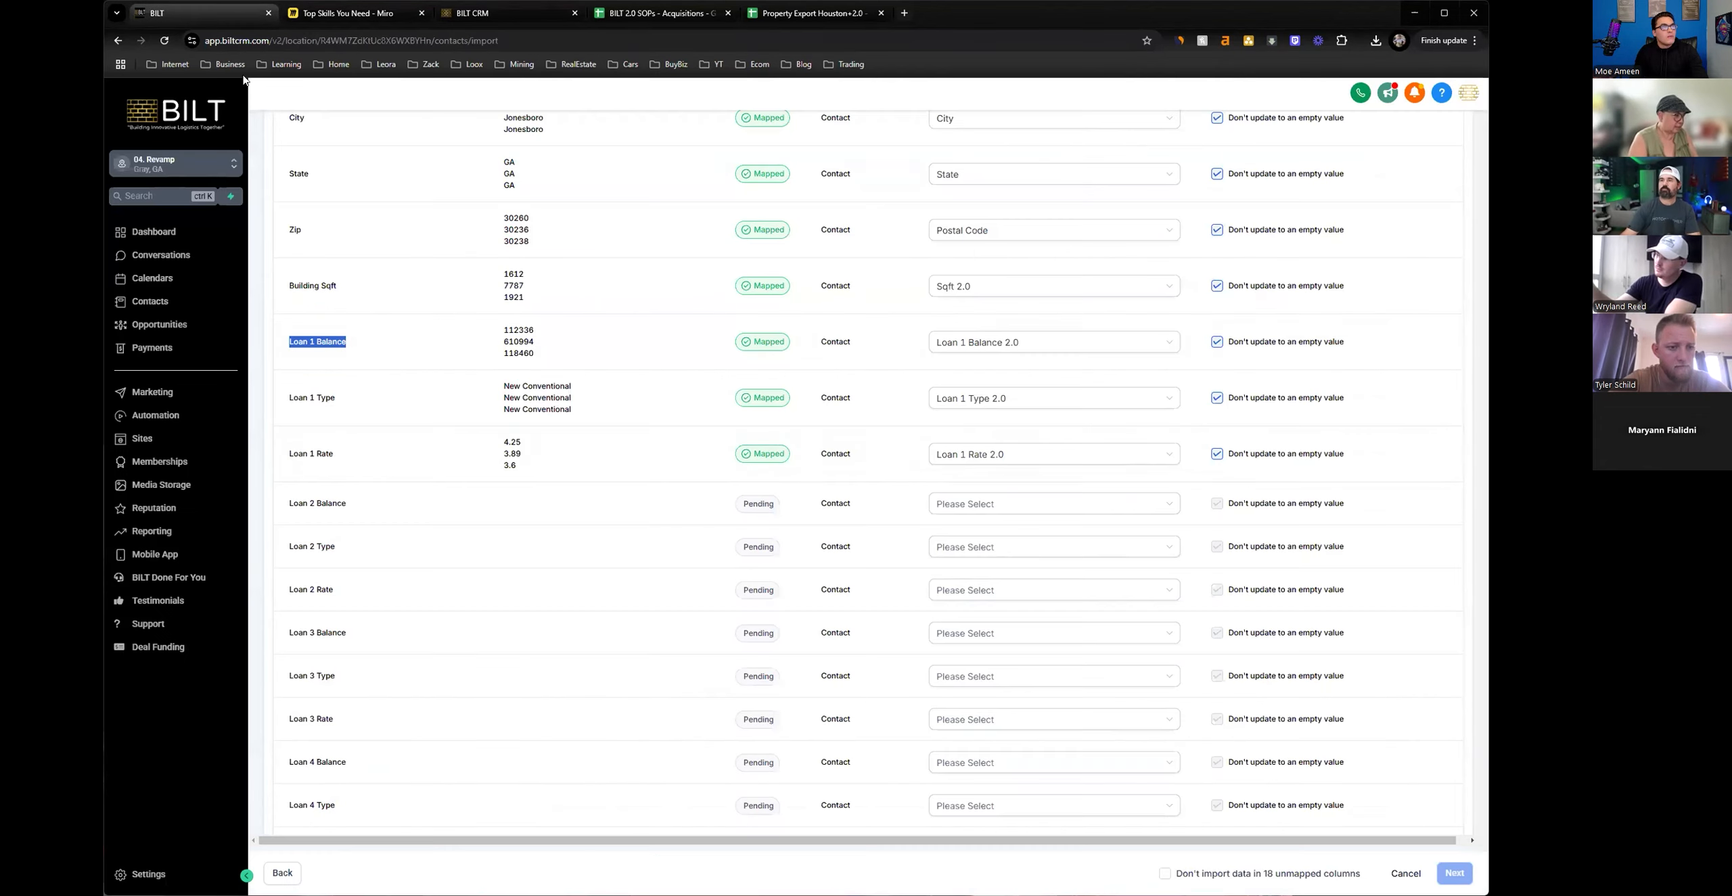
Map the Loan 2 Balance column to the Loan 2 Balance 2.0 field.
{"action": "left_click", "coordinate": [990, 516]}
{"action": "type", "text": "2"}
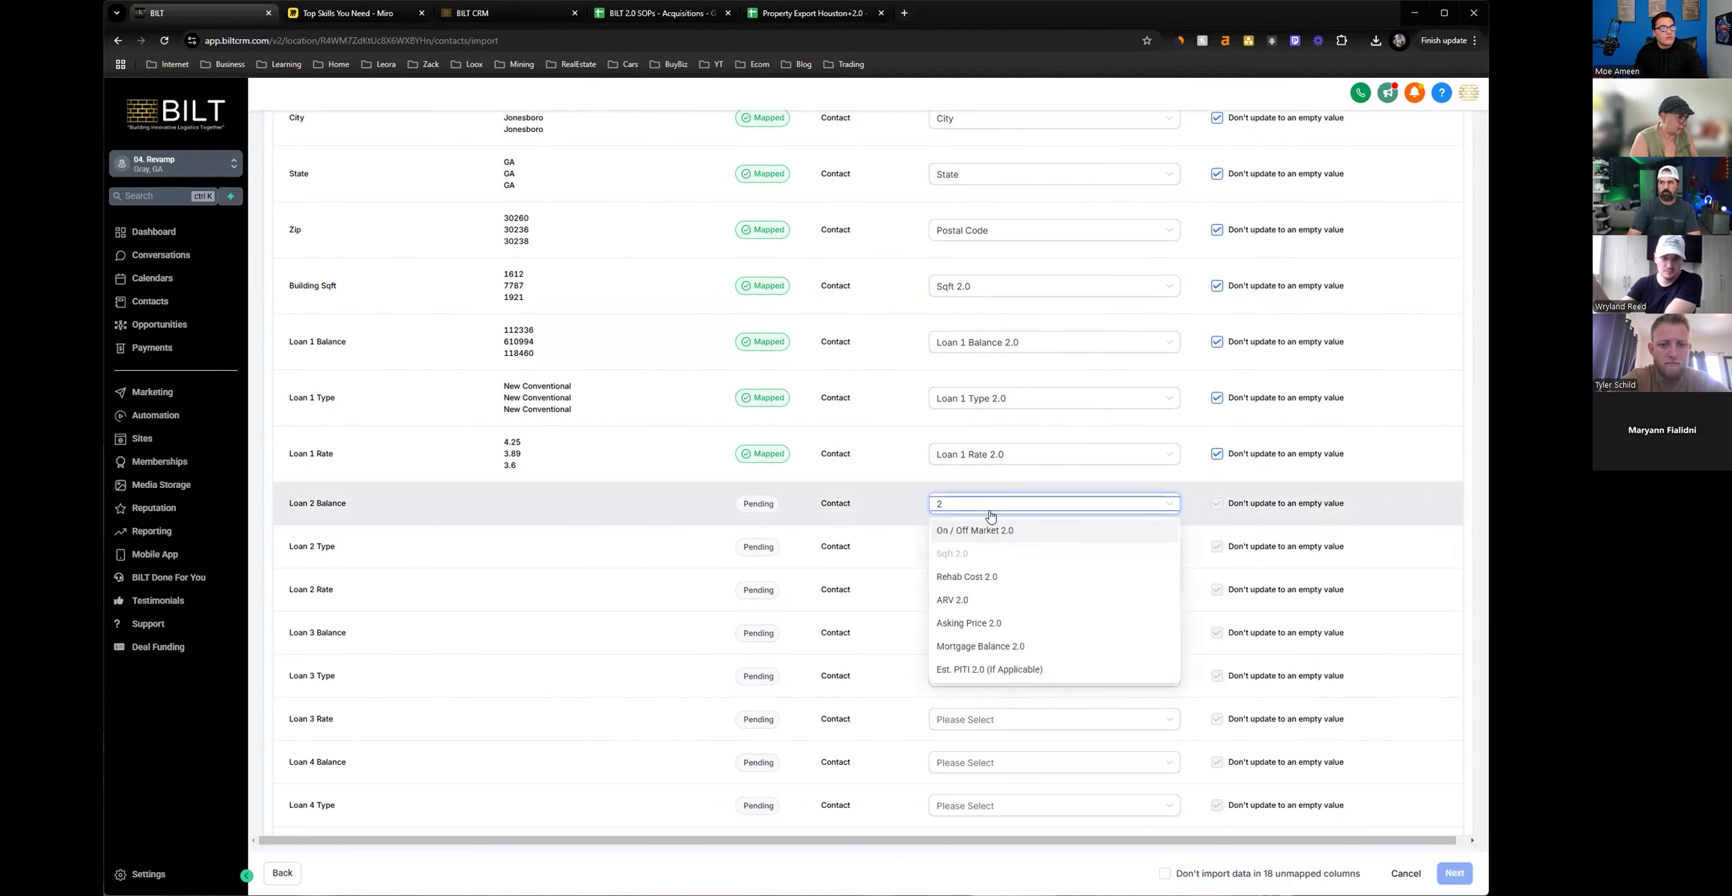
{"action": "key", "text": "BackSpace"}
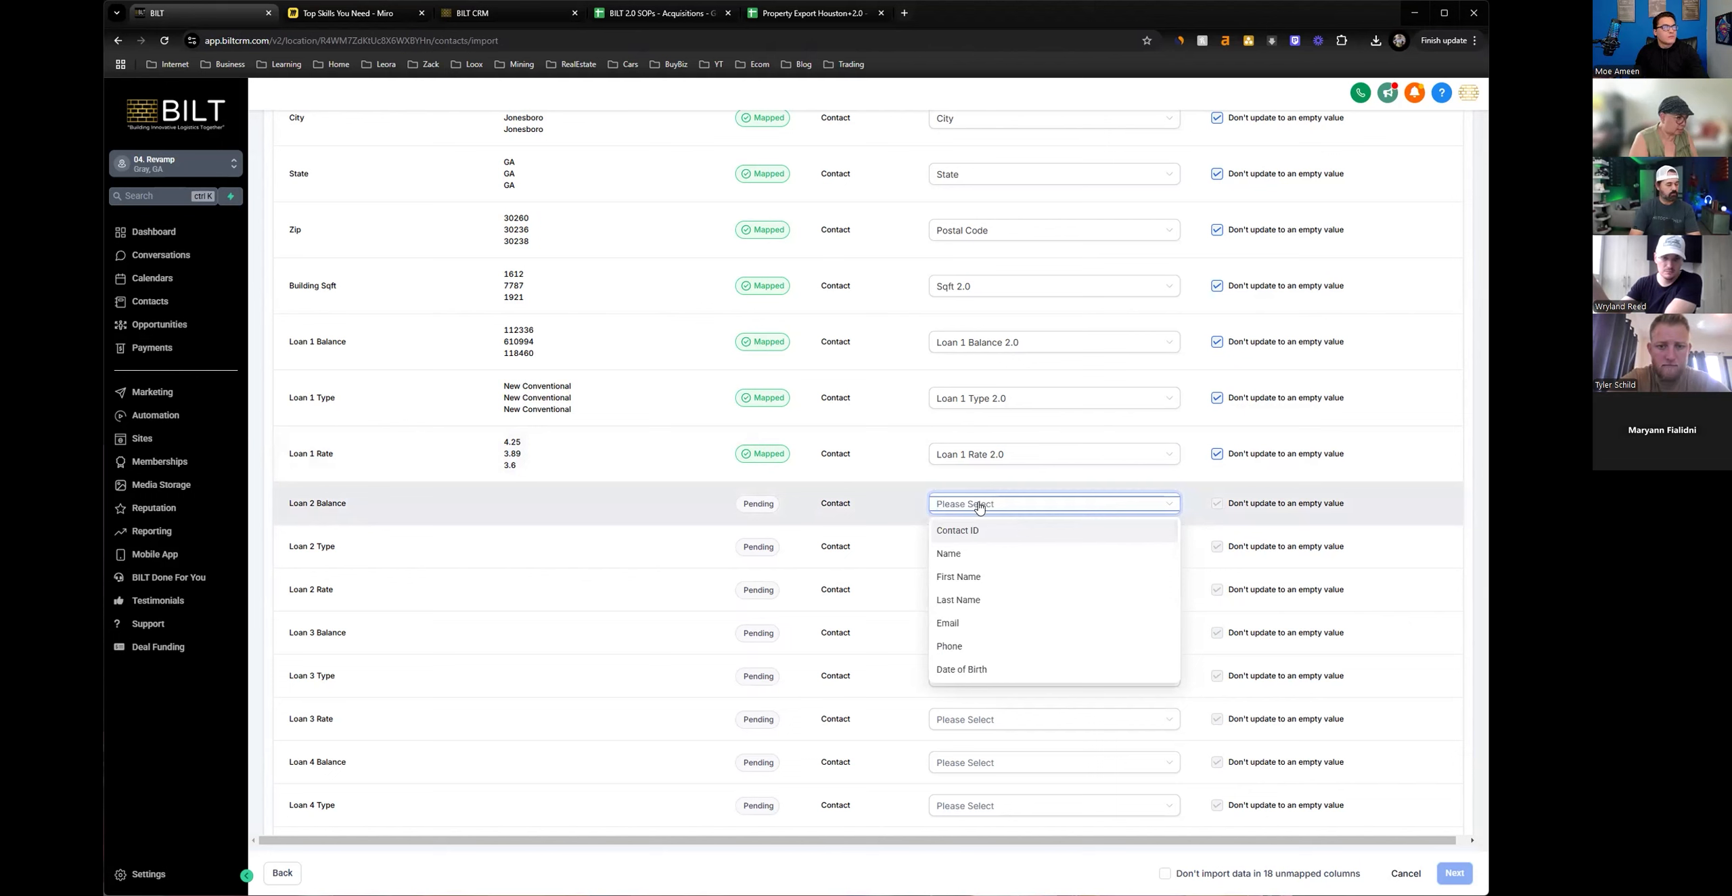
{"action": "type", "text": "loan 2"}
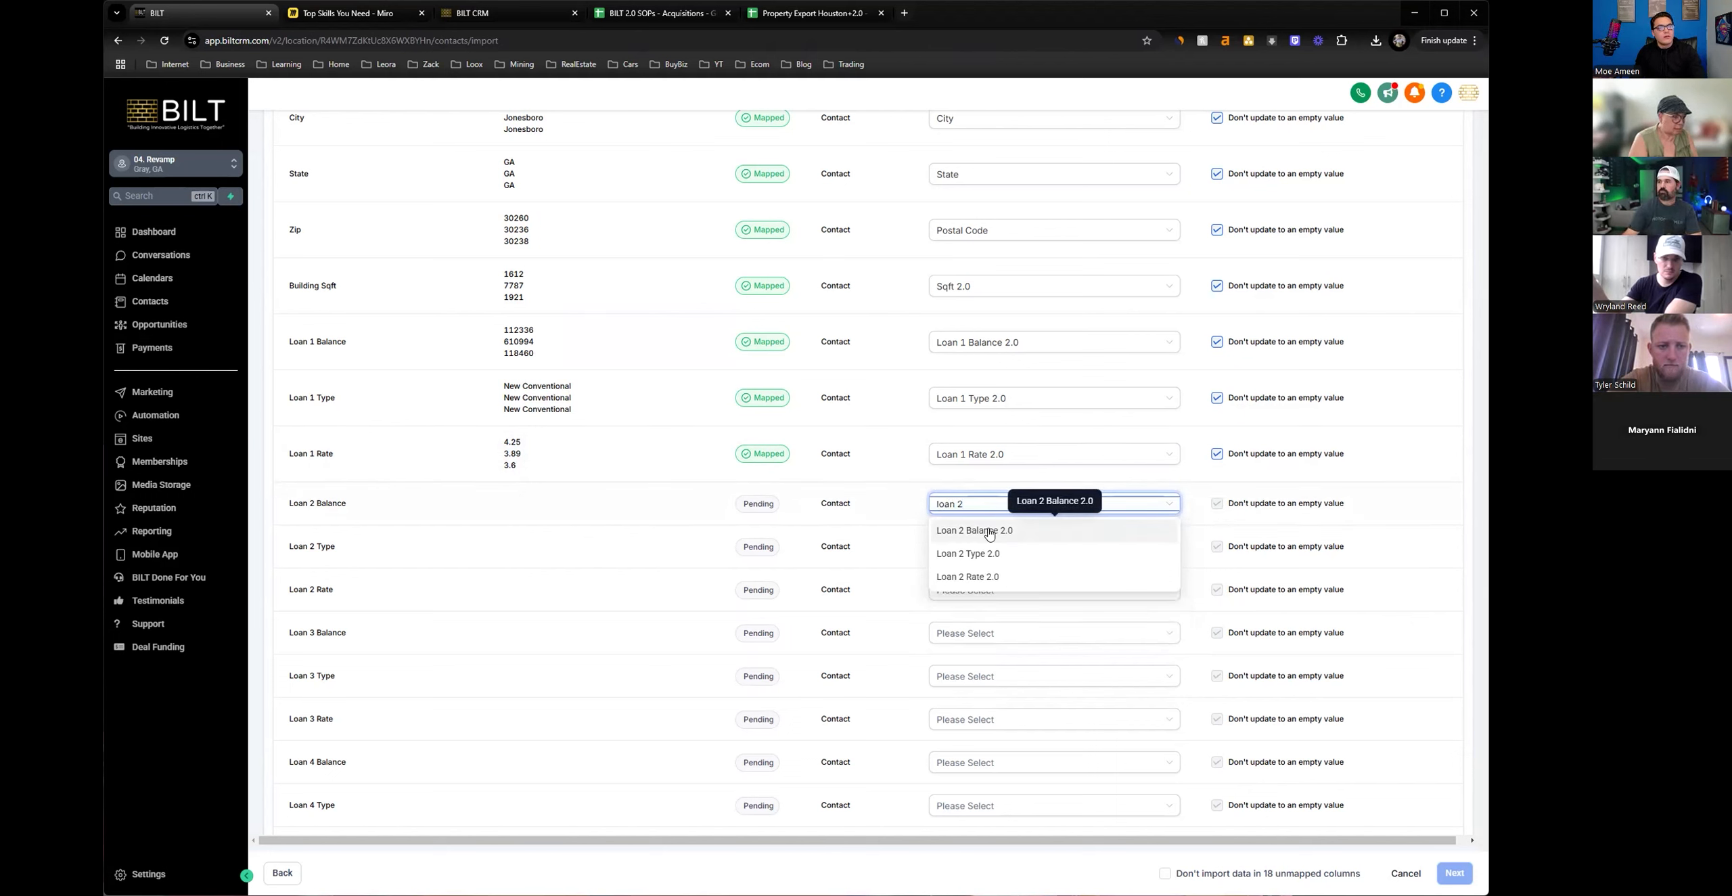
{"action": "left_click", "coordinate": [989, 531]}
Map the Loan 2 Type column to Loan 2 Type 2.0 and Loan 2 Rate to Loan 2 Rate 2.0.
{"action": "left_click", "coordinate": [978, 546]}
{"action": "type", "text": "t"}
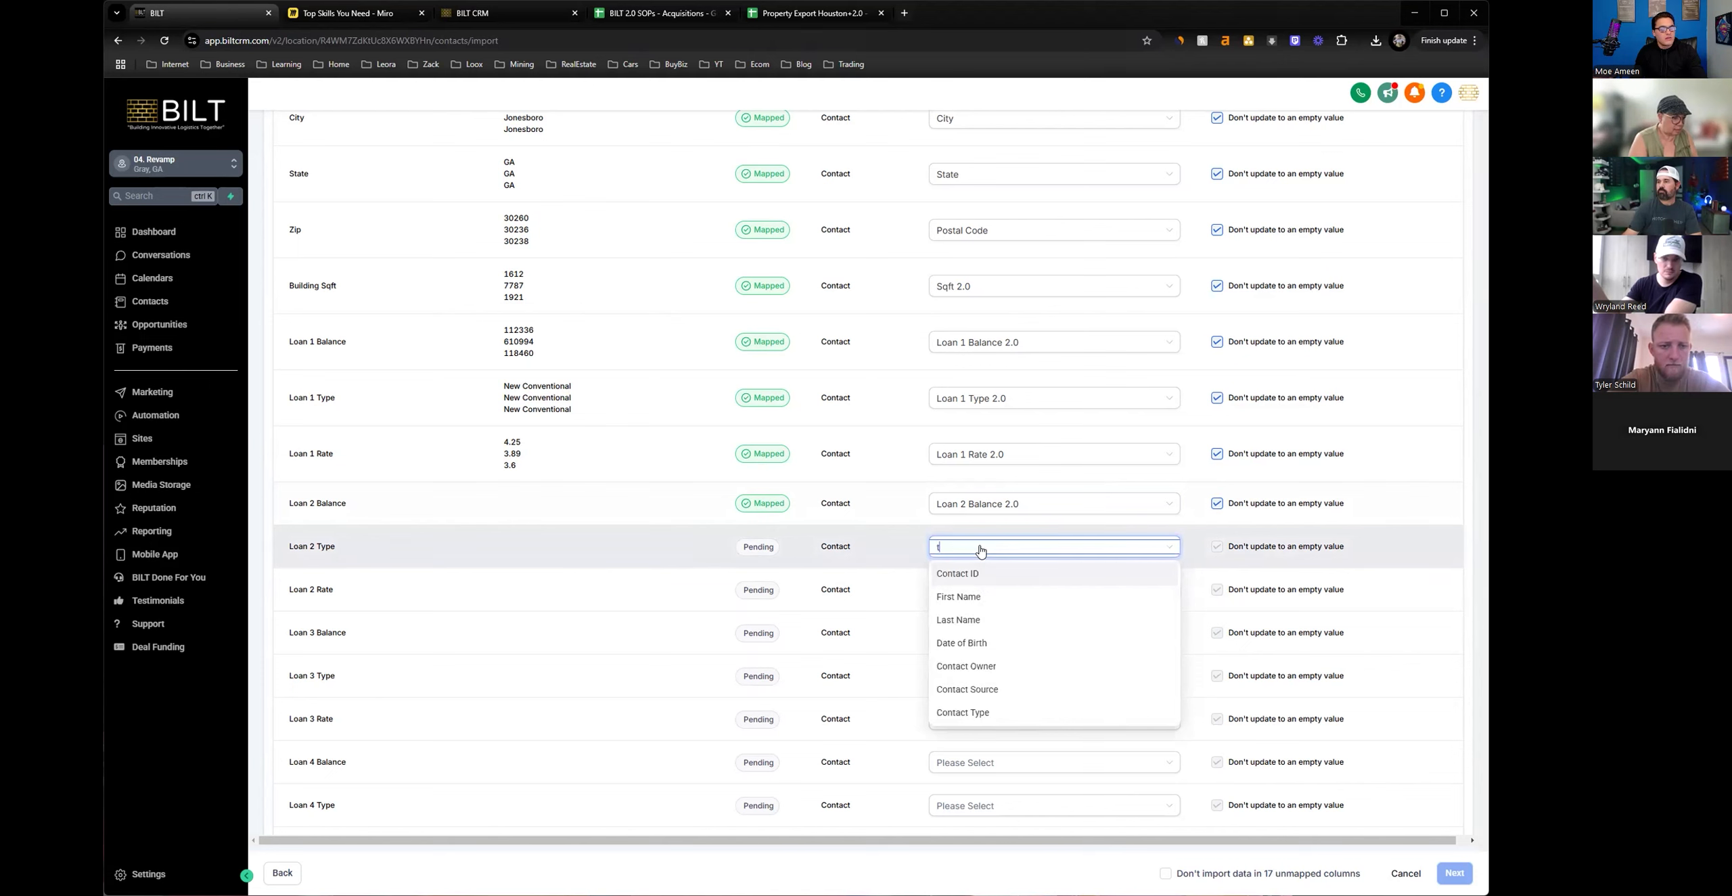
{"action": "type", "text": "yp"}
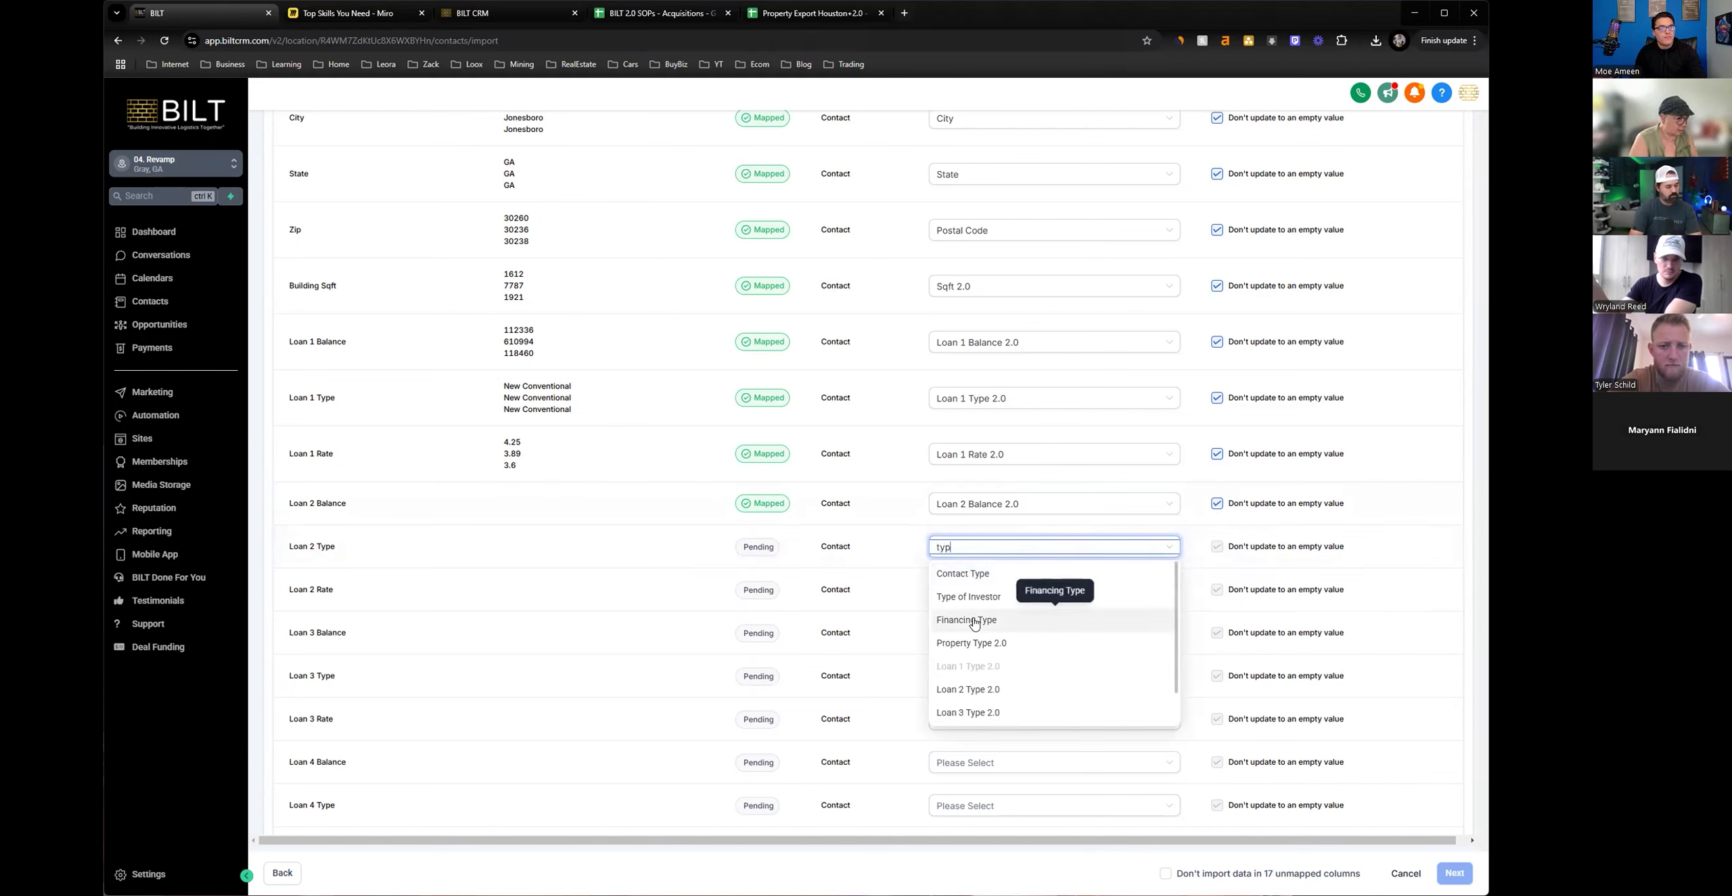
{"action": "left_click", "coordinate": [963, 689]}
{"action": "left_click", "coordinate": [961, 590]}
{"action": "type", "text": "rate"}
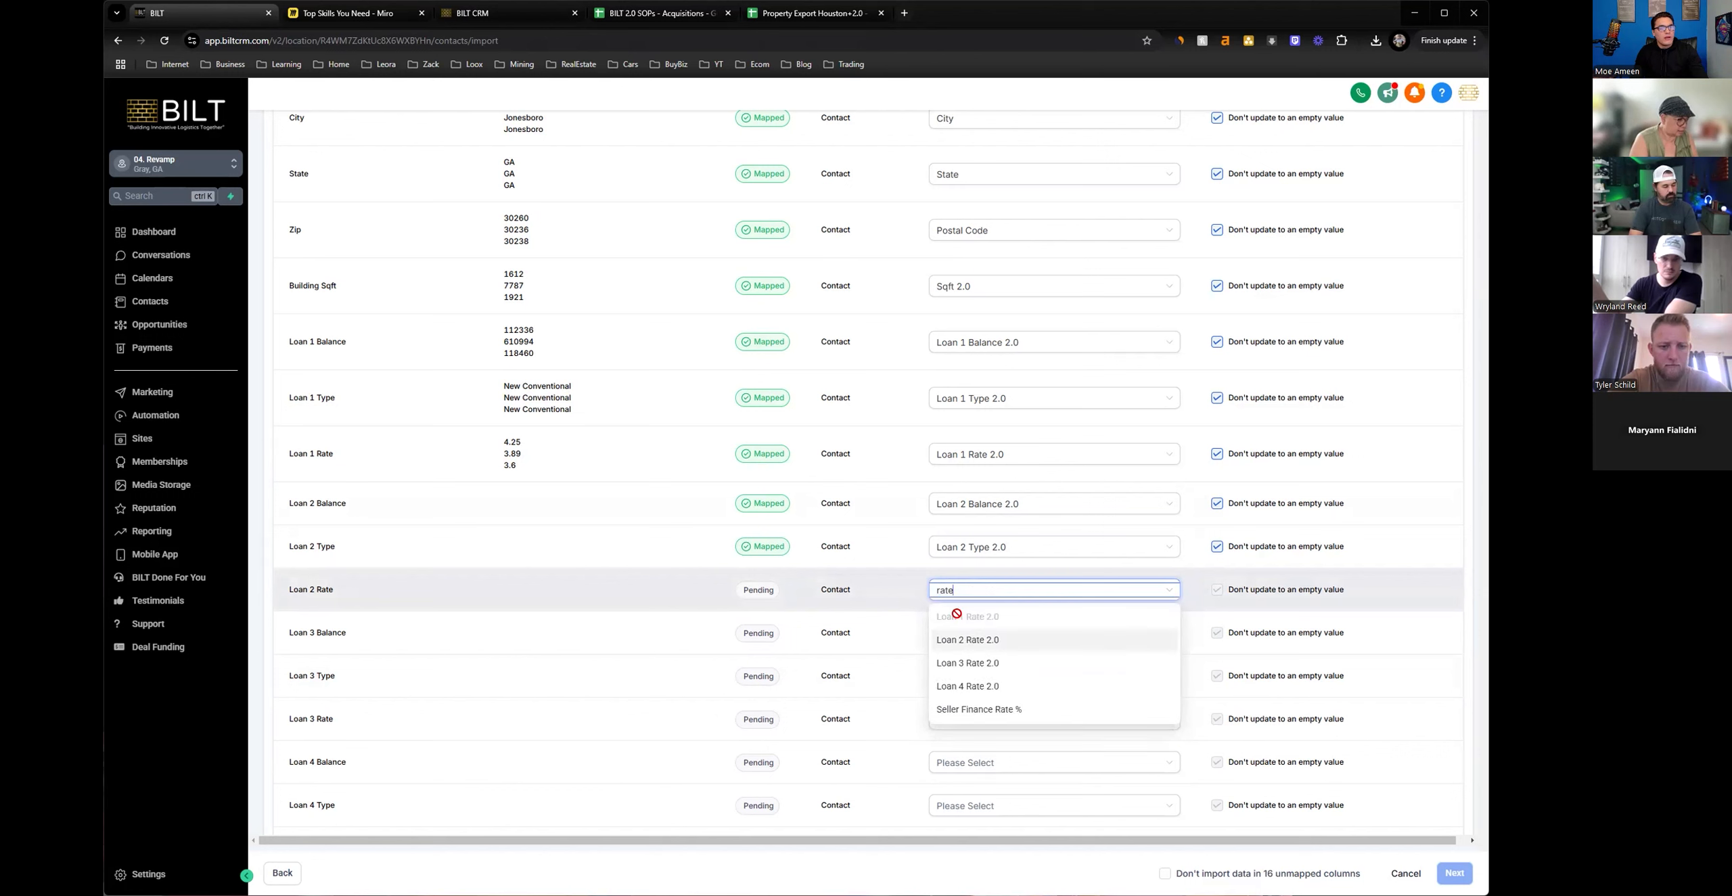
{"action": "left_click", "coordinate": [947, 639]}
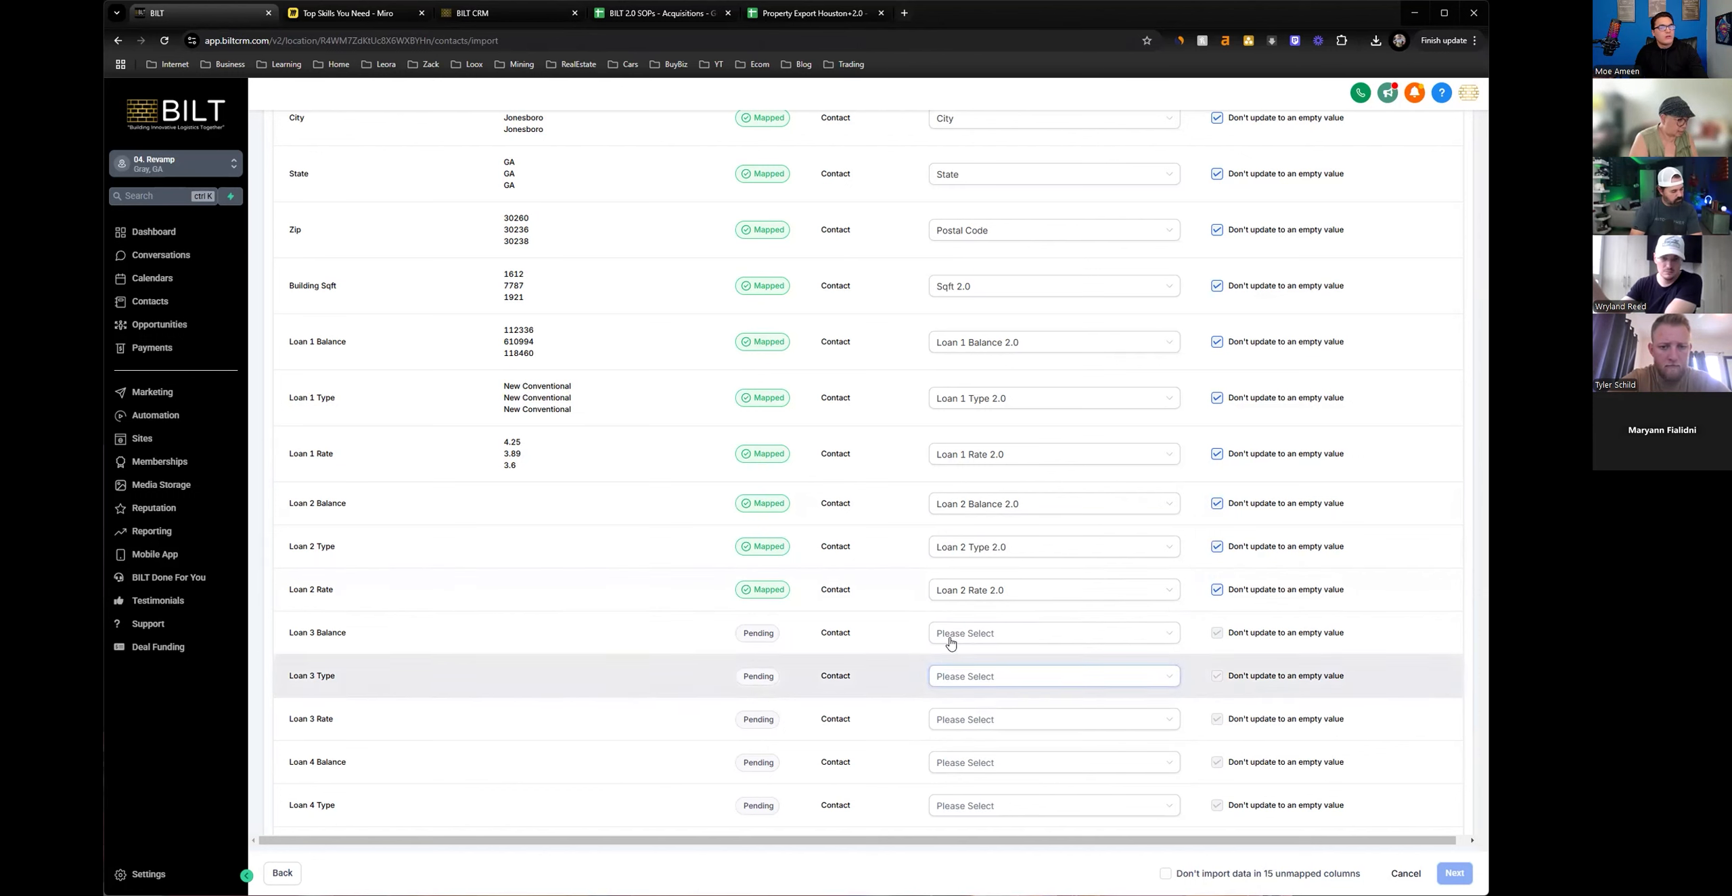
Map the Loan 3 Balance column to the Loan 3 Balance 2.0 field.
{"action": "left_click", "coordinate": [954, 633]}
{"action": "type", "text": "bak"}
{"action": "key", "text": "BackSpace"}
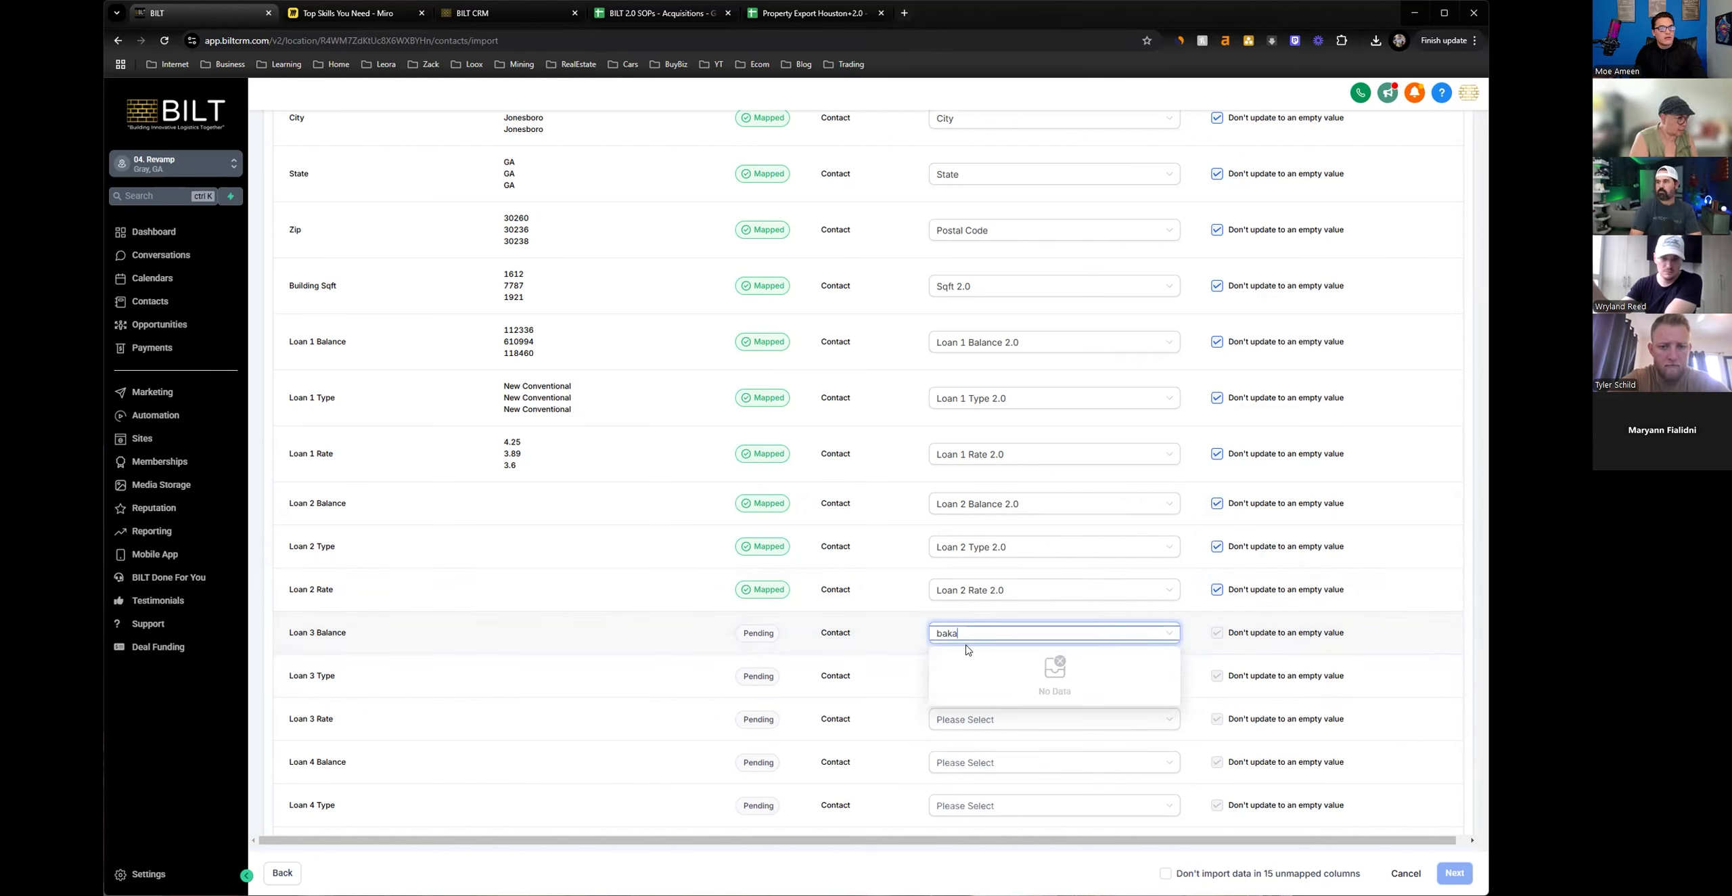
{"action": "type", "text": "la"}
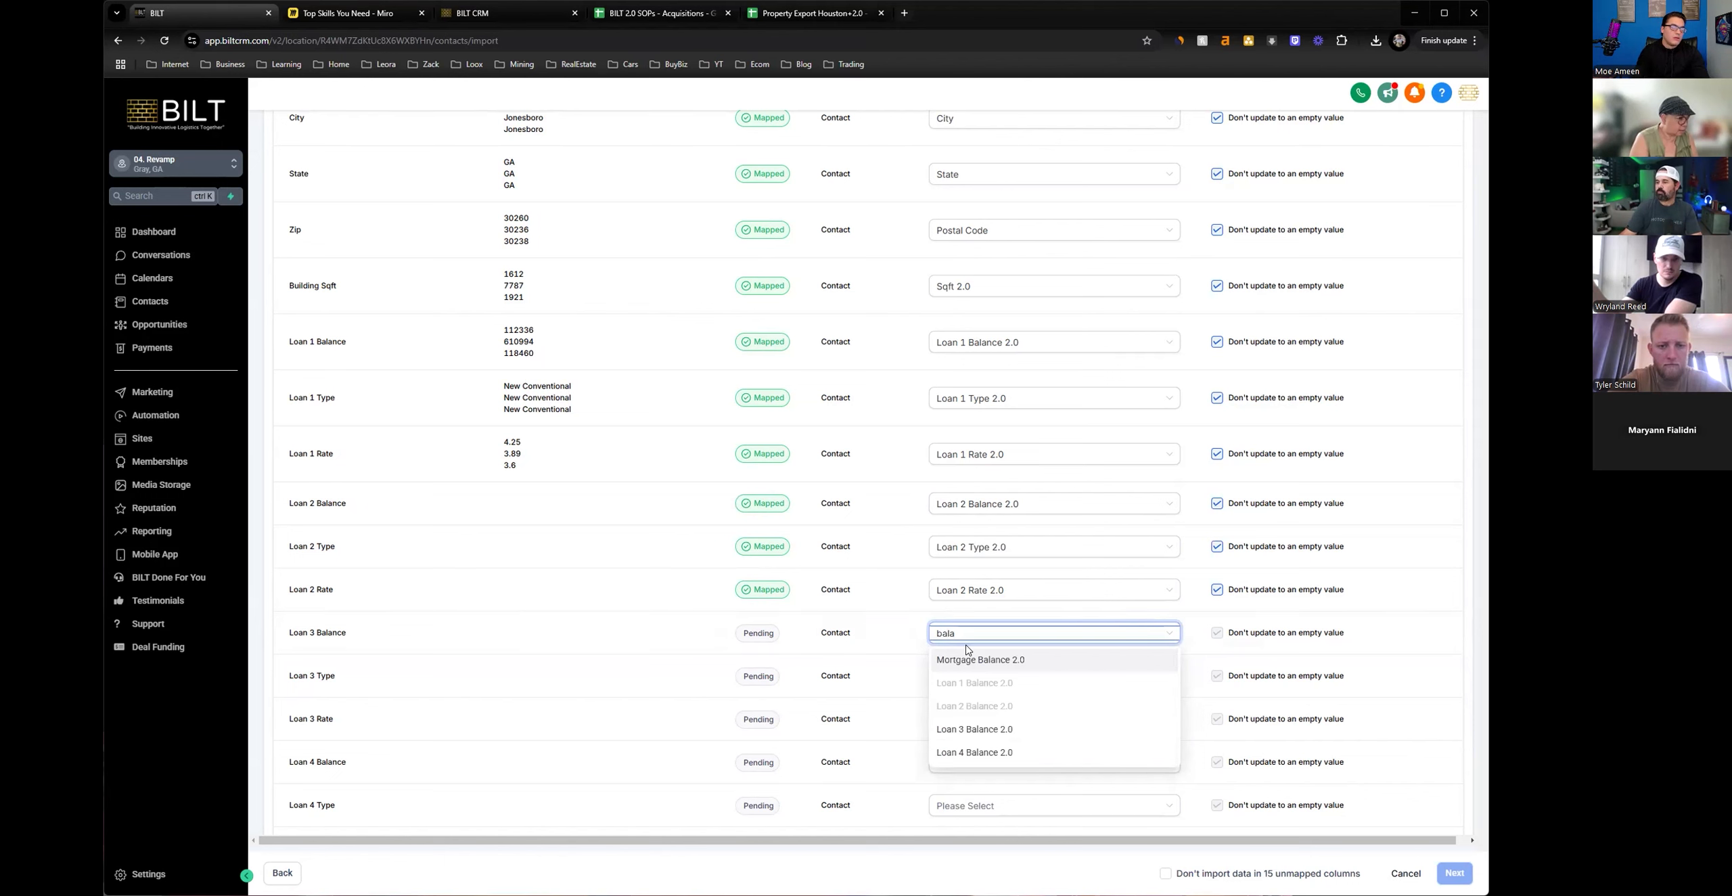
{"action": "left_click", "coordinate": [956, 729]}
Map the Loan 3 Type column to the Loan 3 Type 2.0 field.
{"action": "left_click", "coordinate": [966, 683]}
{"action": "type", "text": "type"}
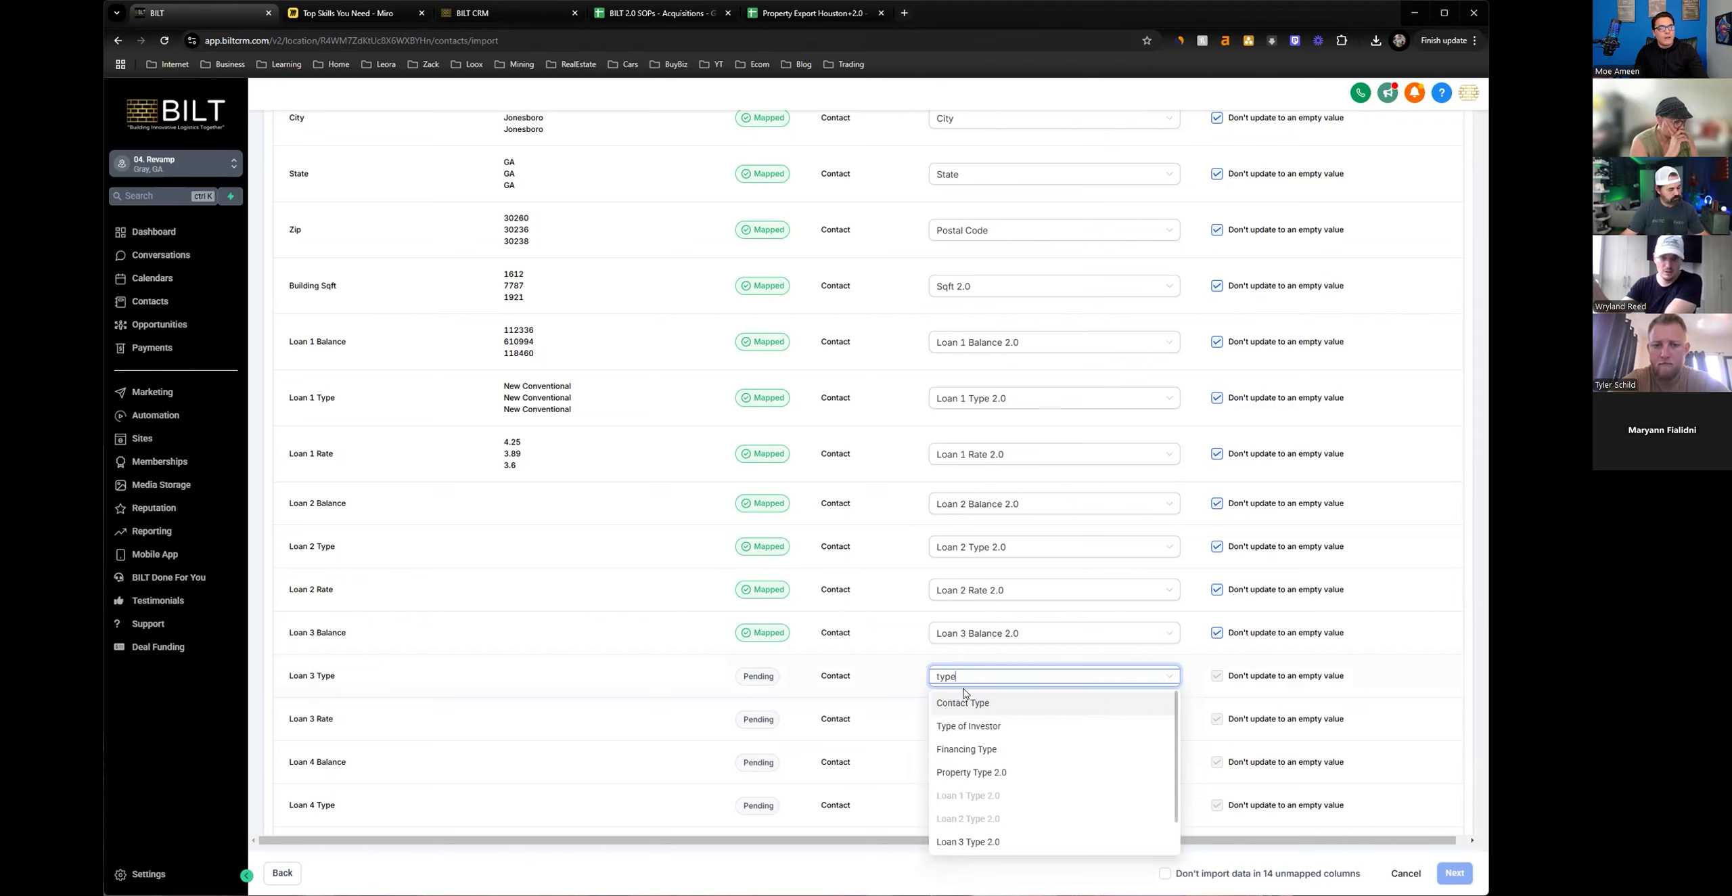
{"action": "scroll", "coordinate": [969, 808], "scroll_direction": "down", "scroll_amount": 1}
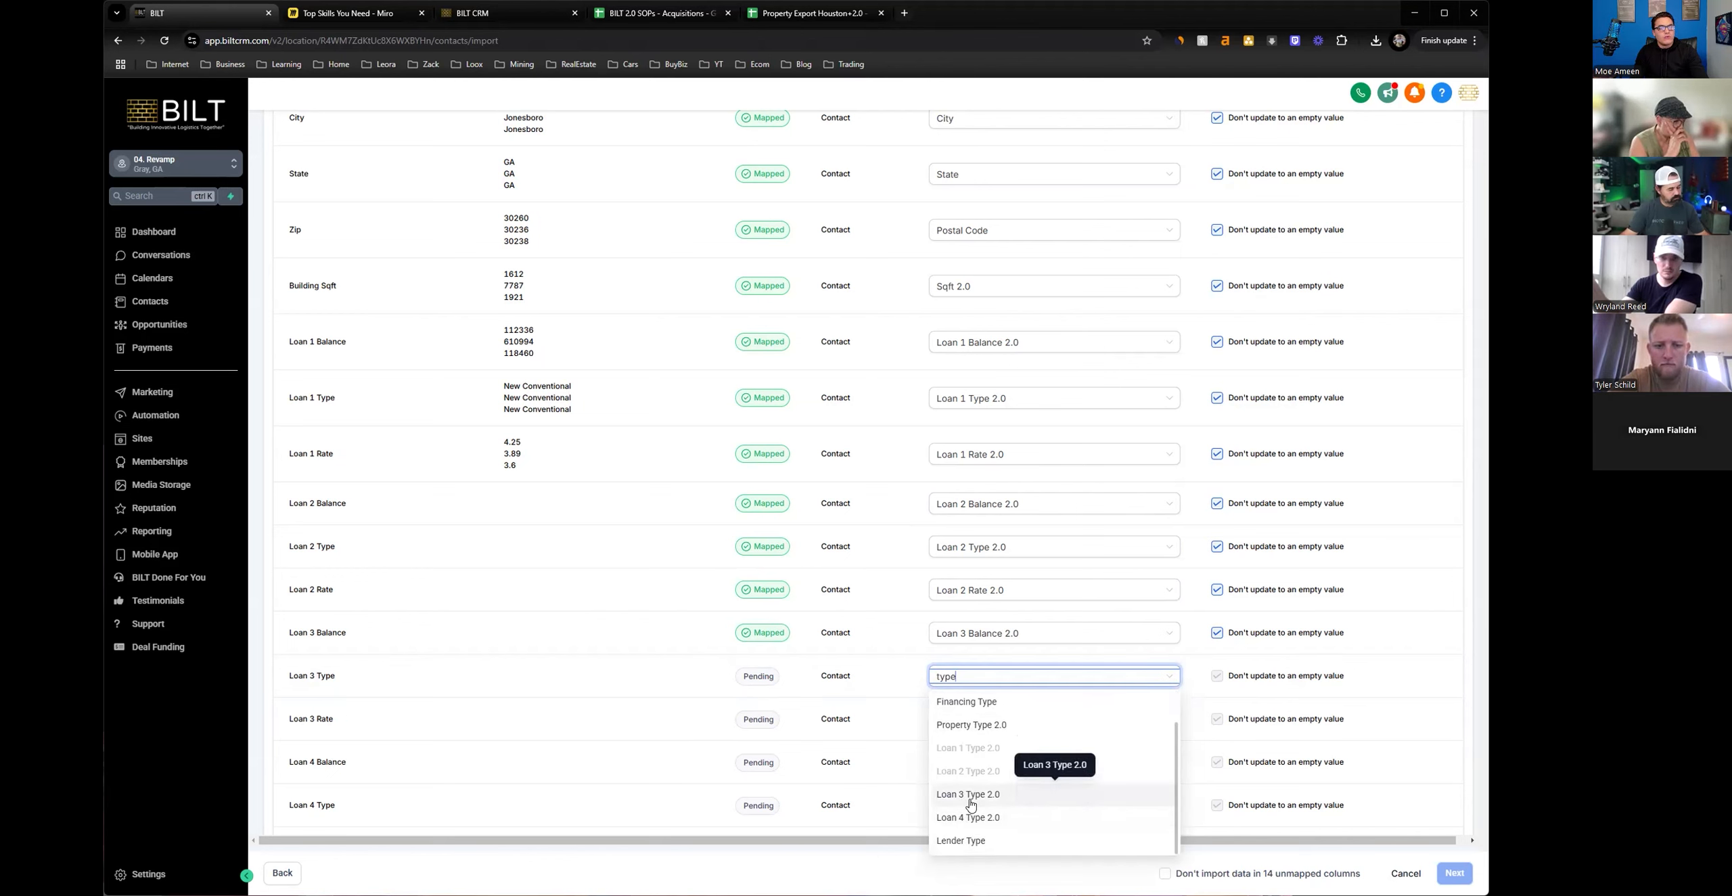
{"action": "left_click", "coordinate": [969, 794]}
{"action": "left_click_drag", "start_coordinate": [344, 678], "coordinate": [568, 557]}
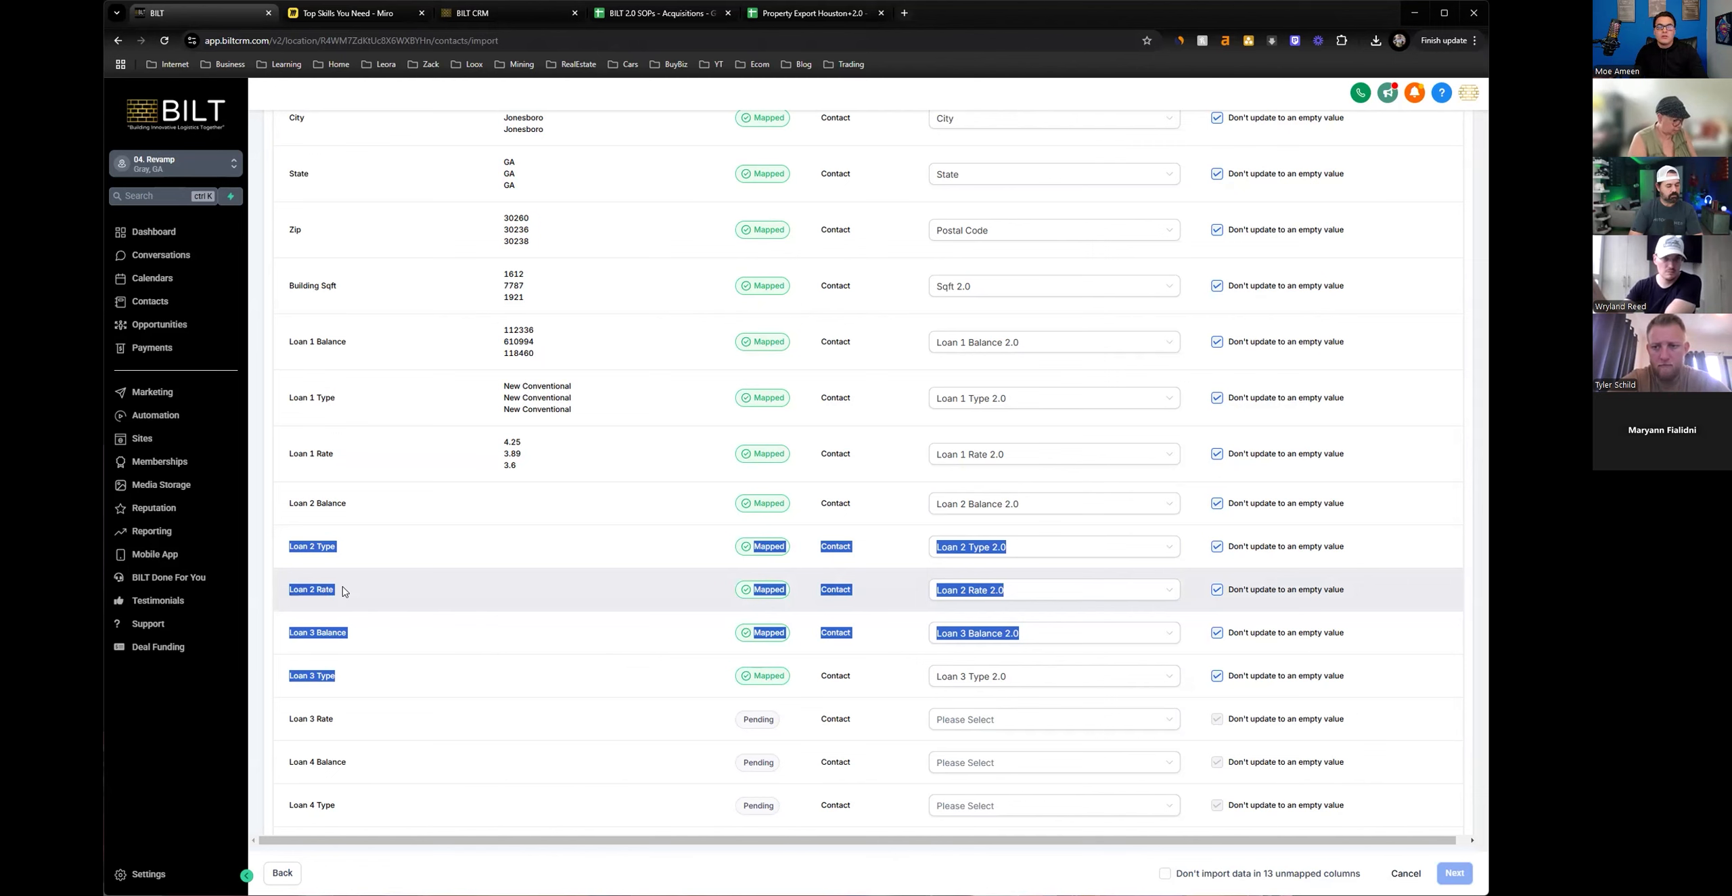
{"action": "left_click", "coordinate": [703, 606]}
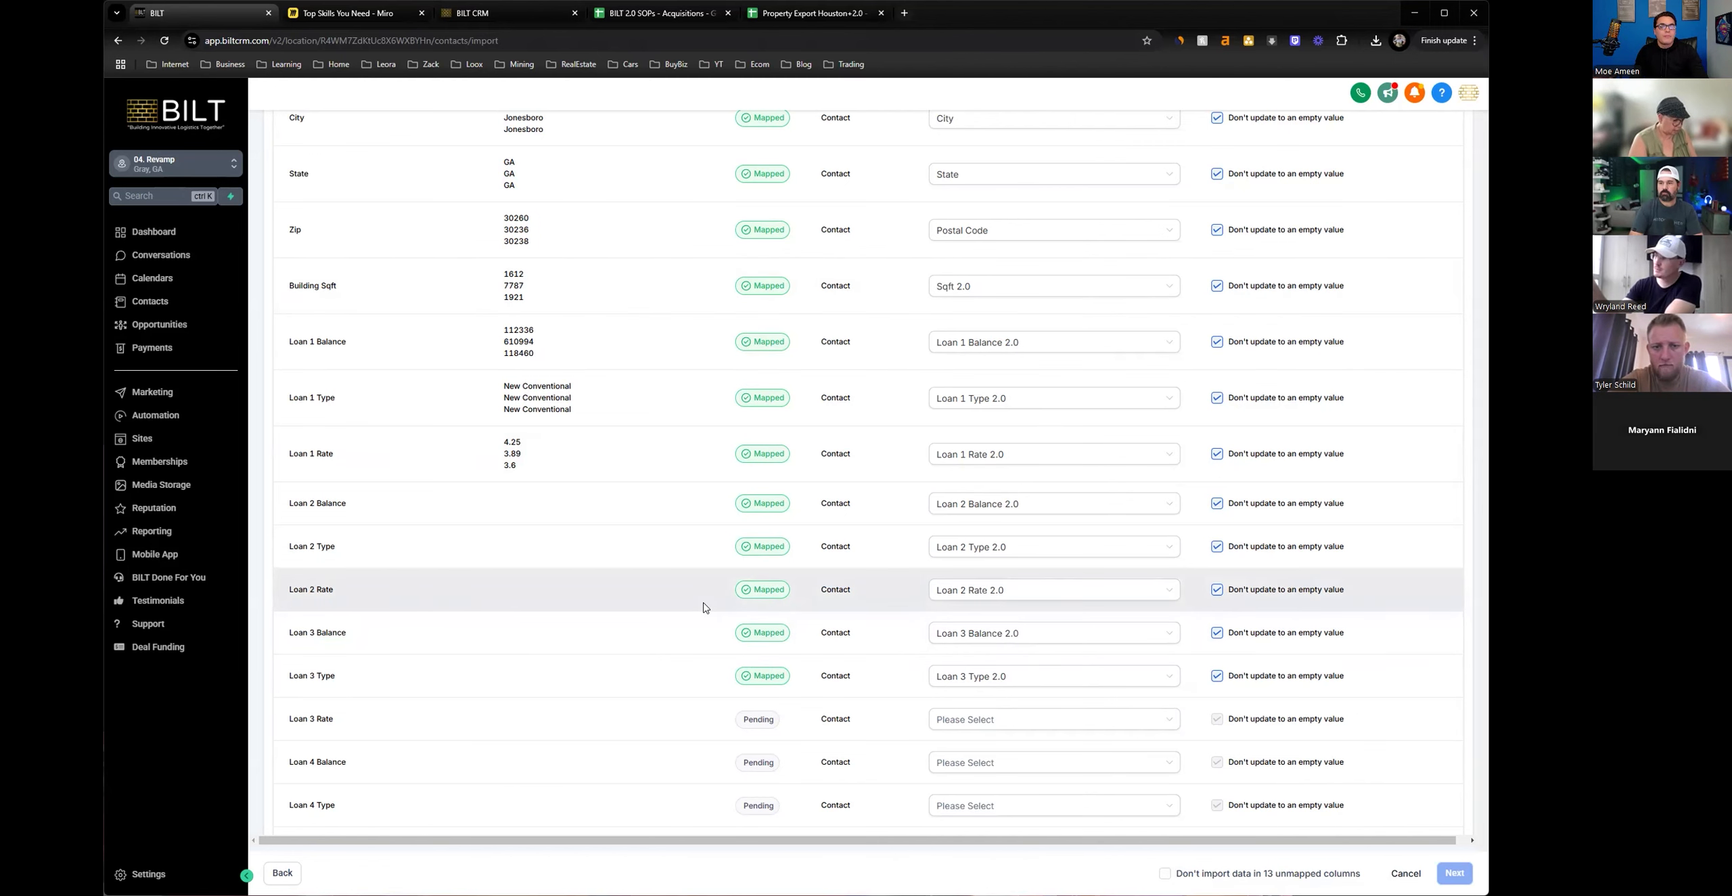
Map the Loan 3 Rate column to the Loan 3 Rate 2.0 field.
{"action": "scroll", "coordinate": [703, 607], "scroll_direction": "down", "scroll_amount": 2}
{"action": "left_click", "coordinate": [958, 591]}
{"action": "type", "text": "rate"}
{"action": "left_click", "coordinate": [965, 663]}
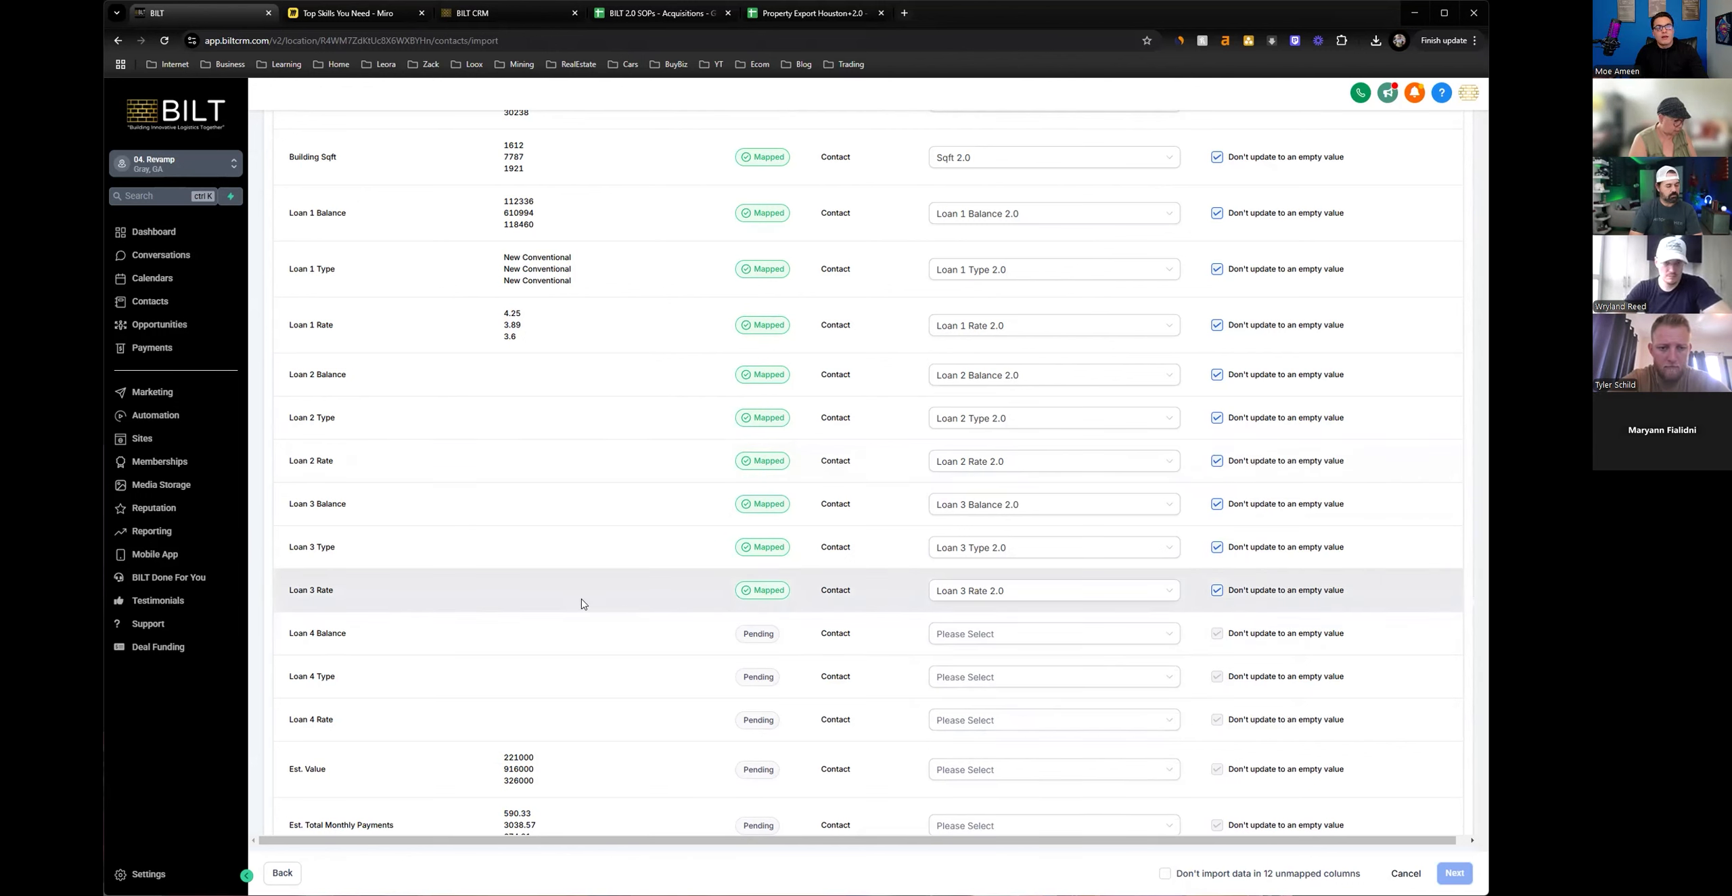
Map the Loan 4 Balance column to the Loan 4 Balance 2.0 field.
{"action": "scroll", "coordinate": [581, 604], "scroll_direction": "down", "scroll_amount": 1}
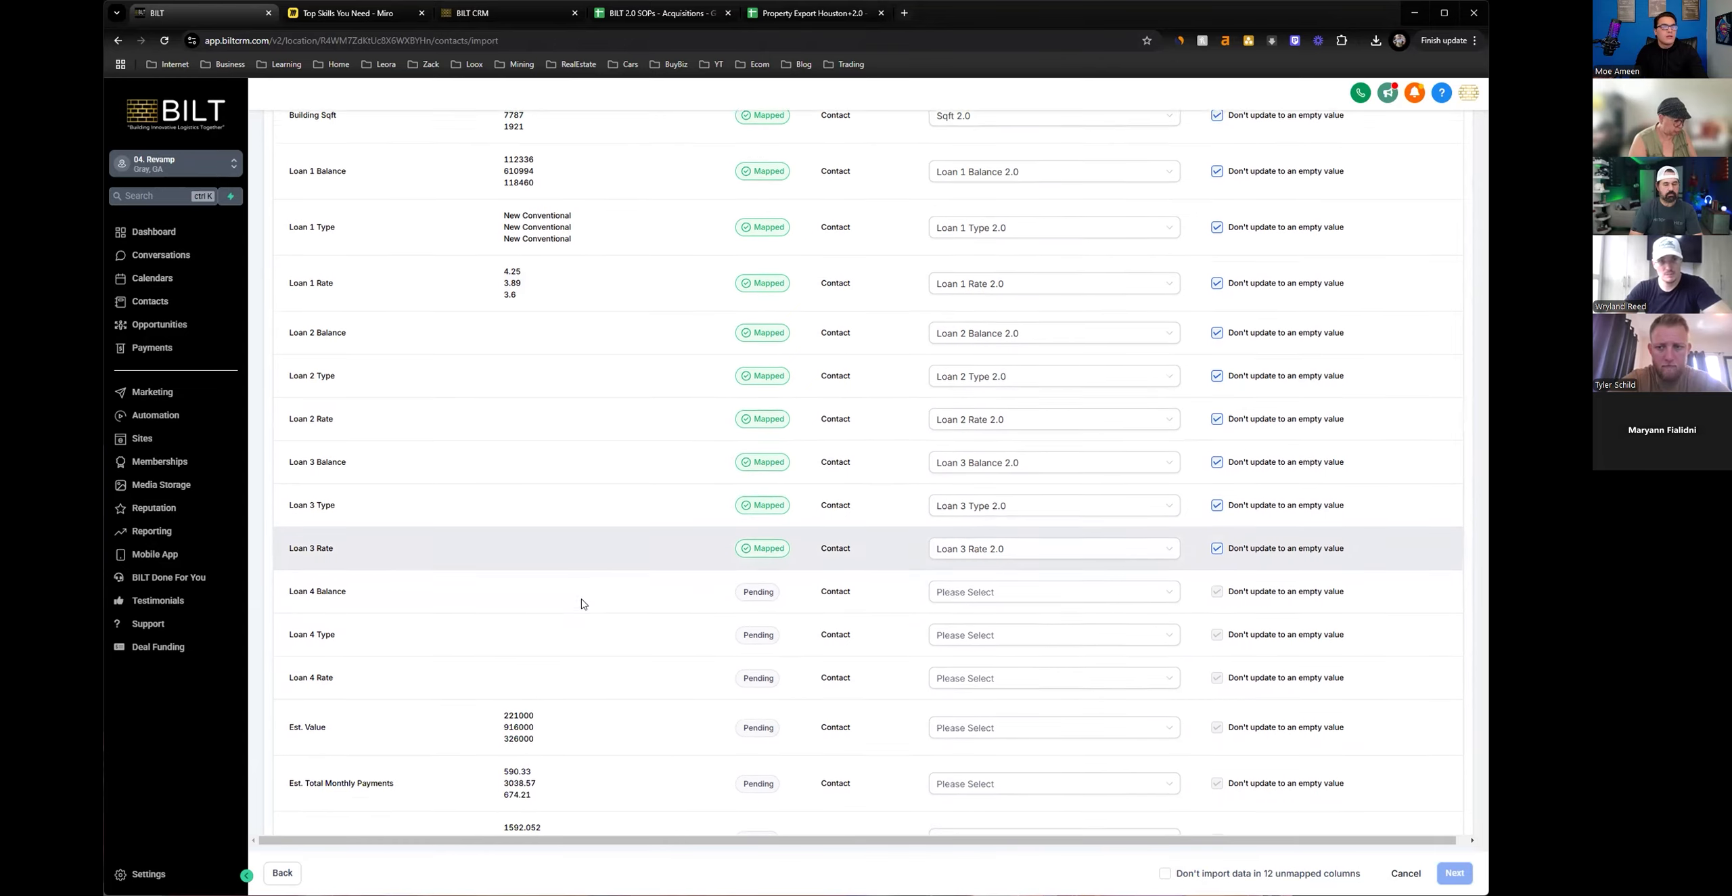
{"action": "left_click", "coordinate": [955, 575]}
{"action": "type", "text": "bala"}
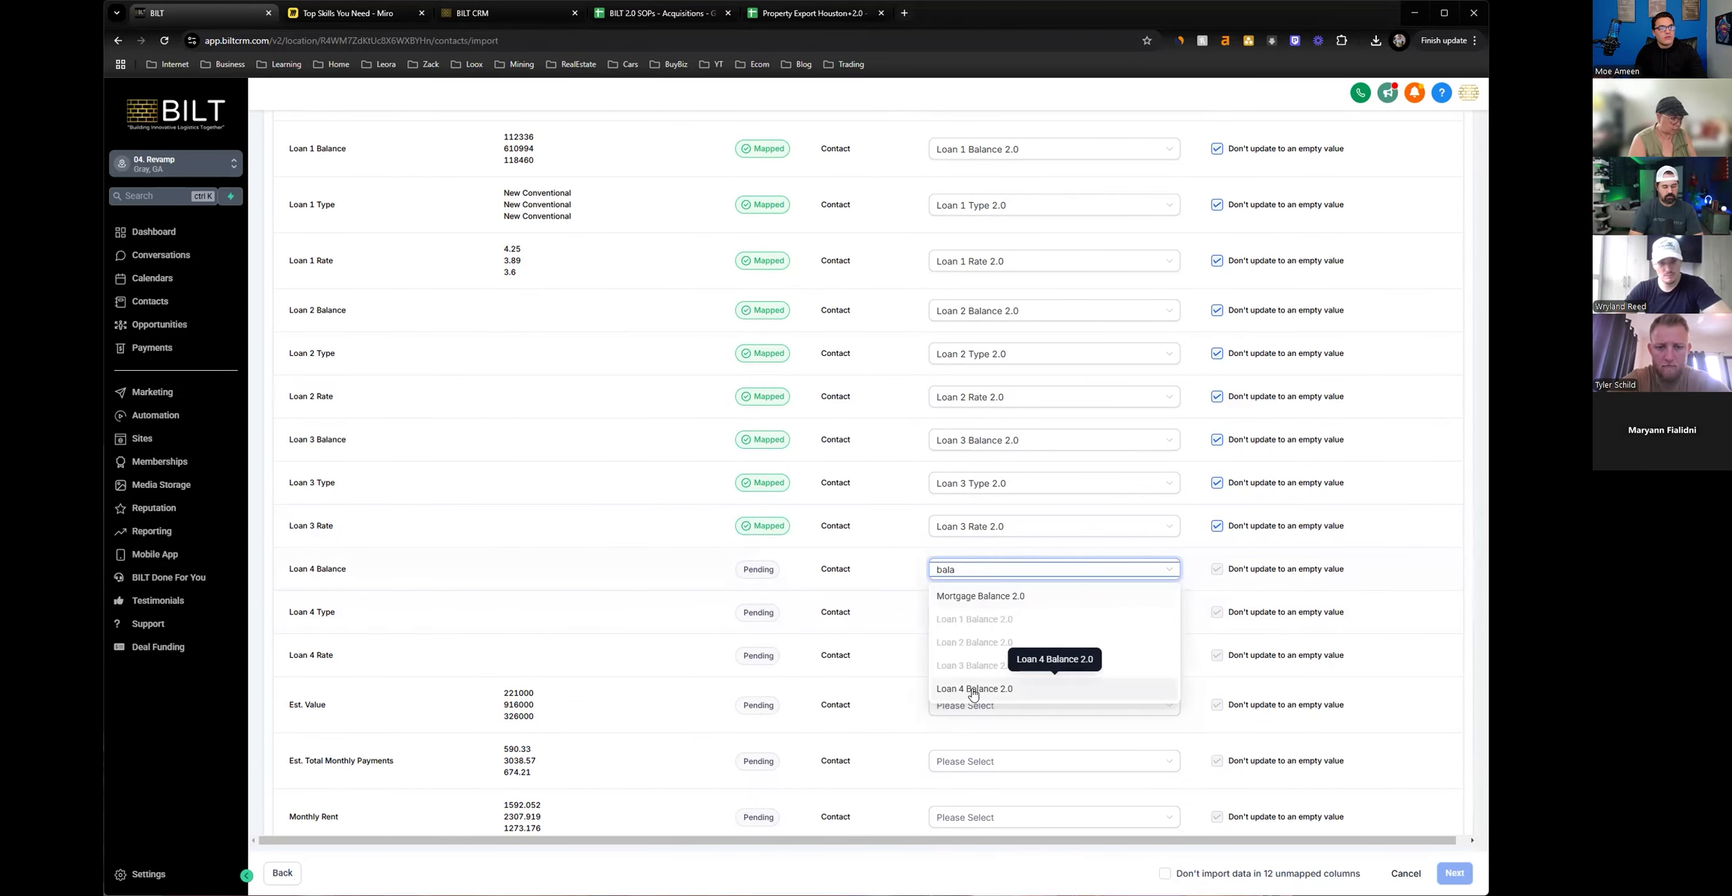
{"action": "left_click", "coordinate": [974, 689]}
Map the Loan 4 Type column to Loan 4 Type 2.0 and Loan 4 Rate to Loan 4 Rate 2.0.
{"action": "left_click", "coordinate": [966, 621]}
{"action": "type", "text": "type"}
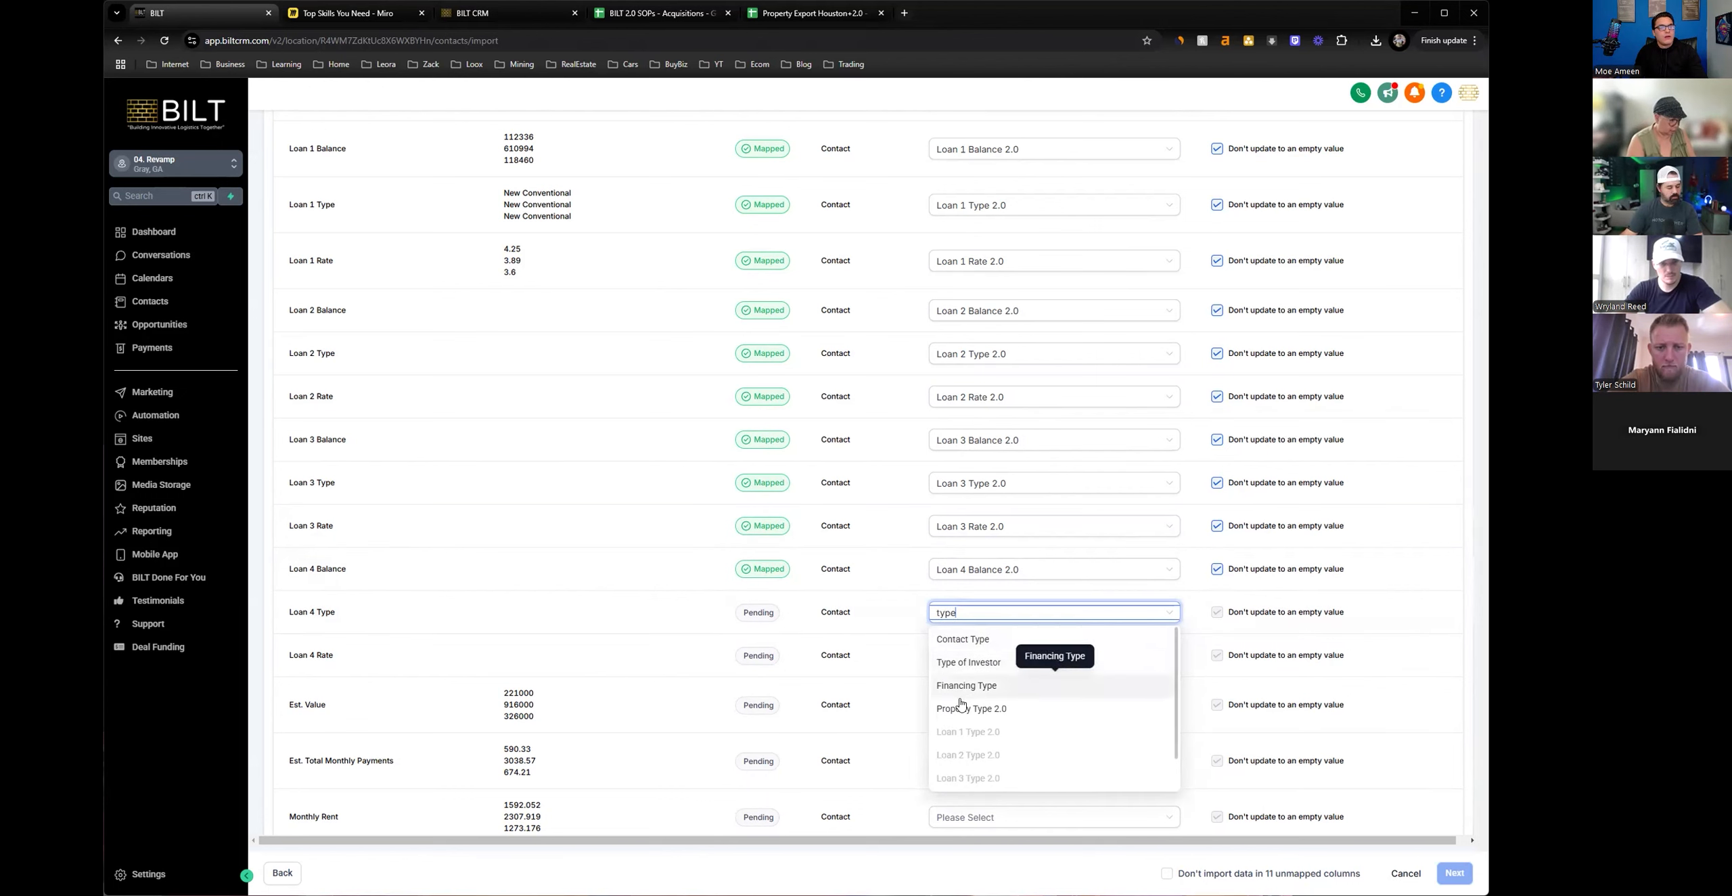
{"action": "scroll", "coordinate": [974, 676], "scroll_direction": "down", "scroll_amount": 3}
{"action": "left_click", "coordinate": [967, 744]}
{"action": "left_click", "coordinate": [940, 654]}
{"action": "type", "text": "rate"}
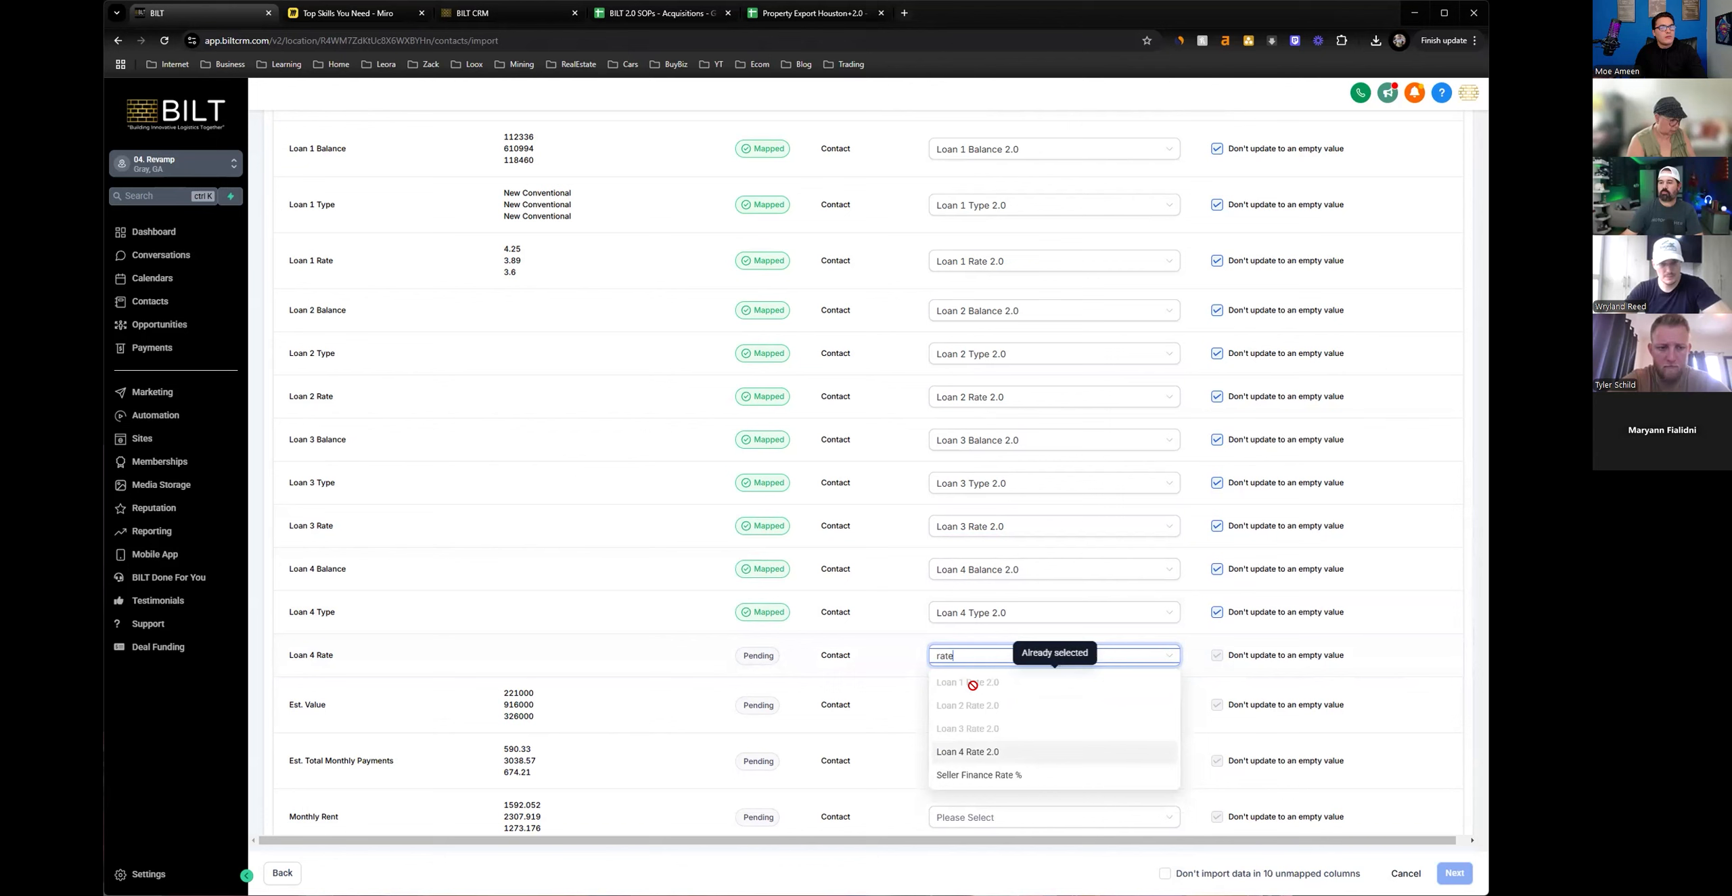
{"action": "left_click", "coordinate": [967, 751]}
Map the Est. Value column to the ARV 2.0 field.
{"action": "left_click", "coordinate": [960, 710]}
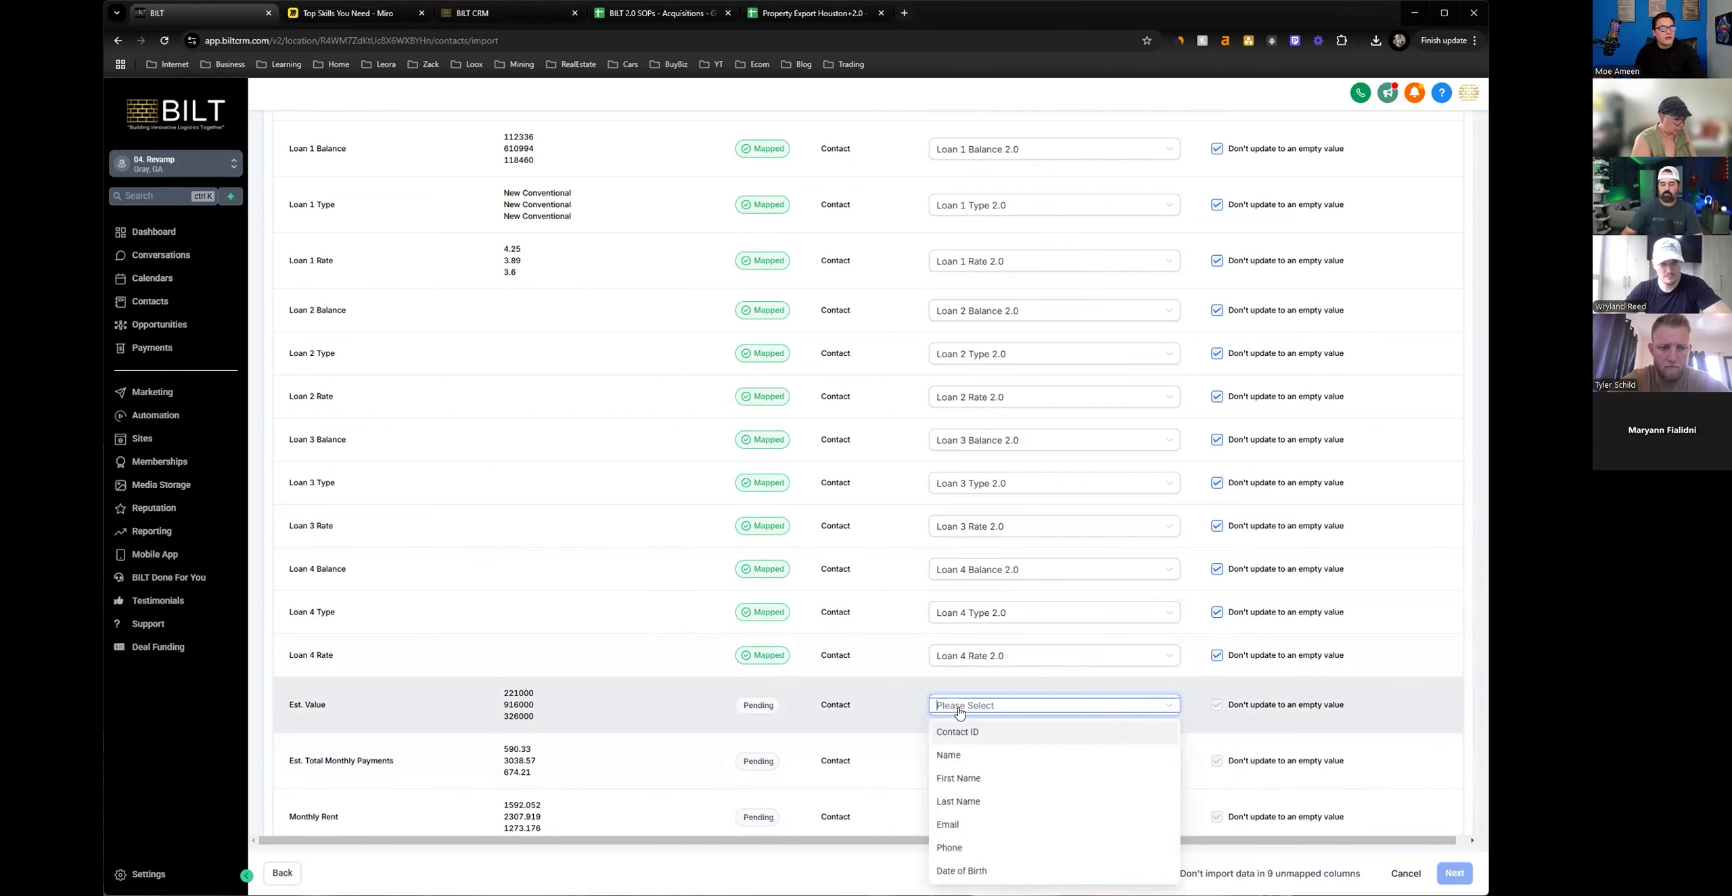
{"action": "left_click", "coordinate": [857, 596]}
{"action": "scroll", "coordinate": [858, 596], "scroll_direction": "down", "scroll_amount": 3}
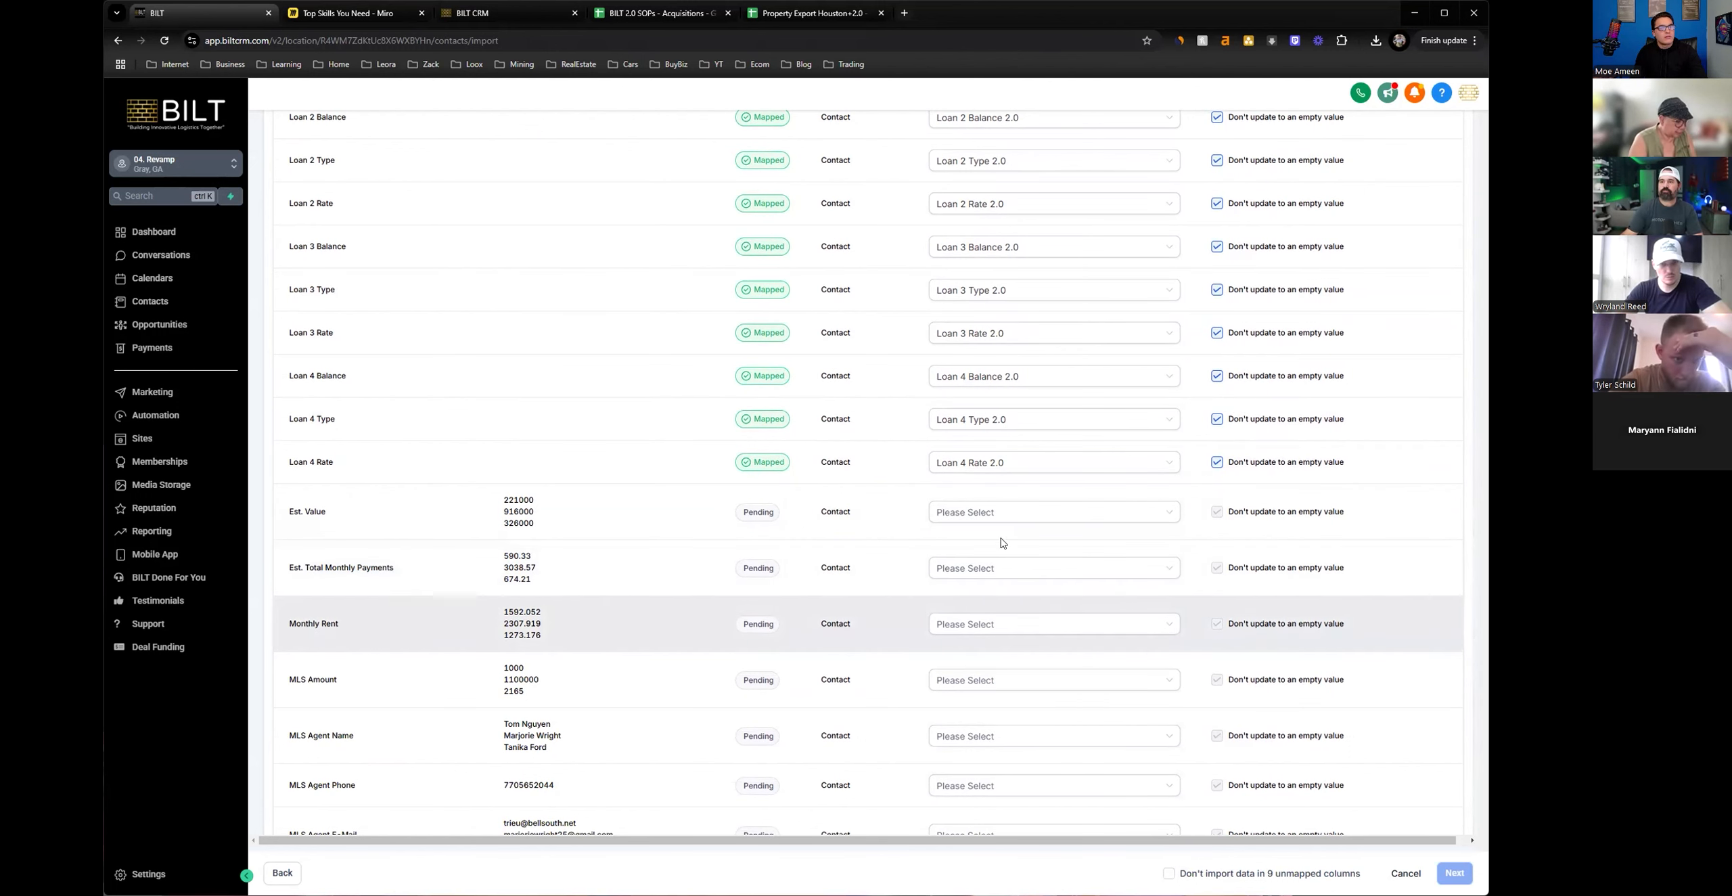
{"action": "left_click", "coordinate": [966, 512]}
{"action": "type", "text": "arv"}
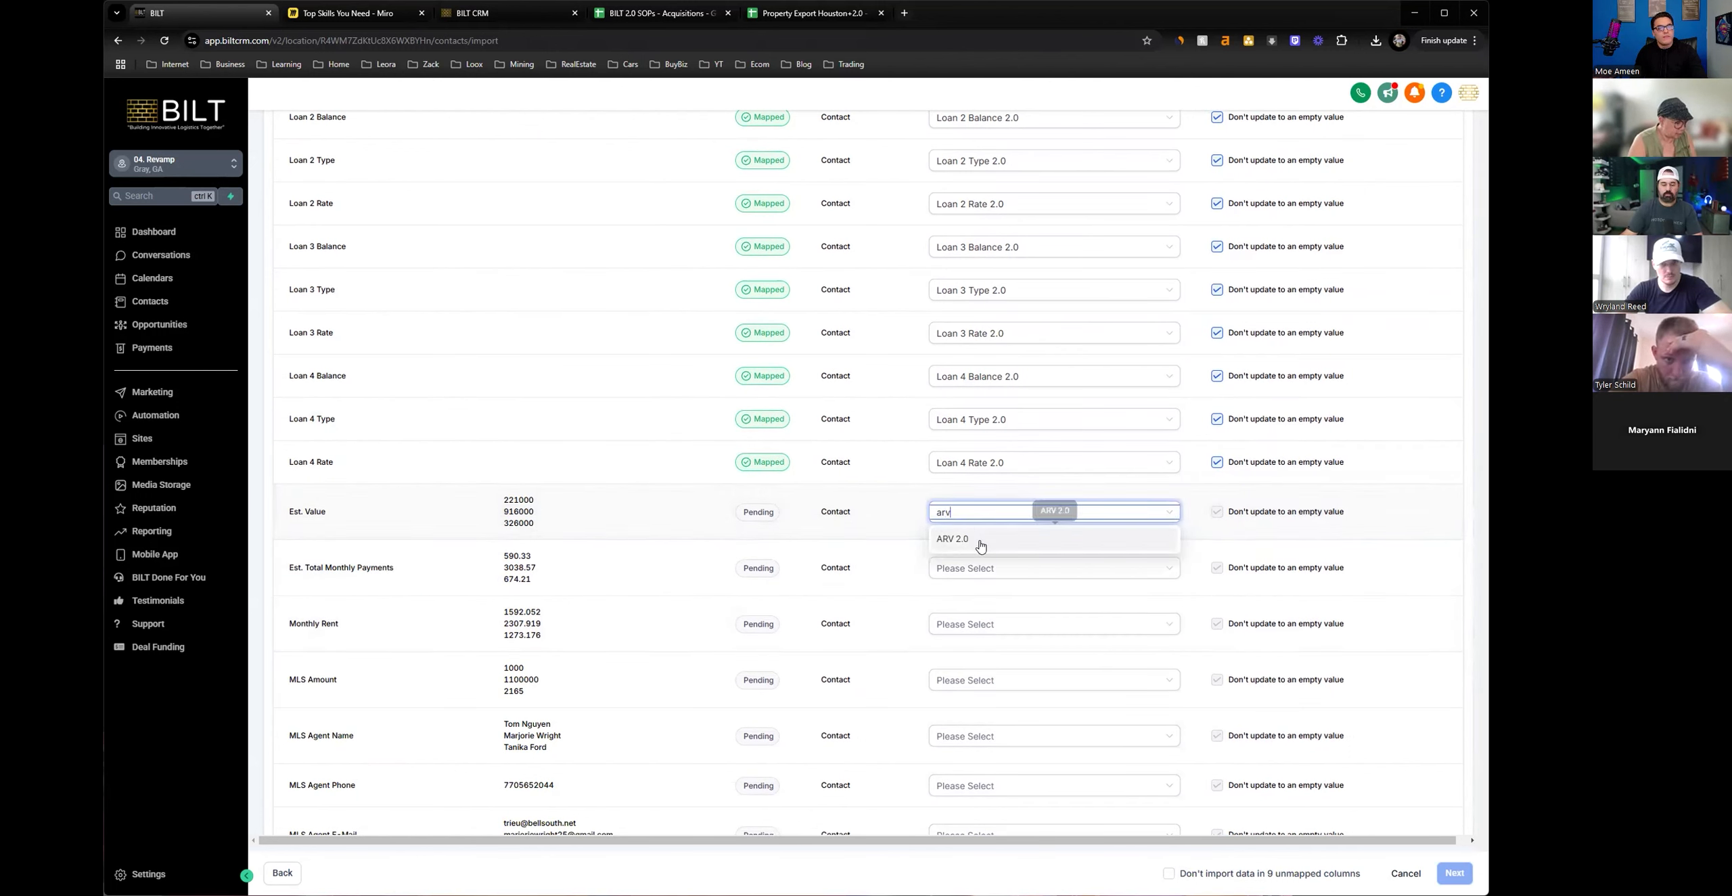
{"action": "left_click", "coordinate": [977, 541]}
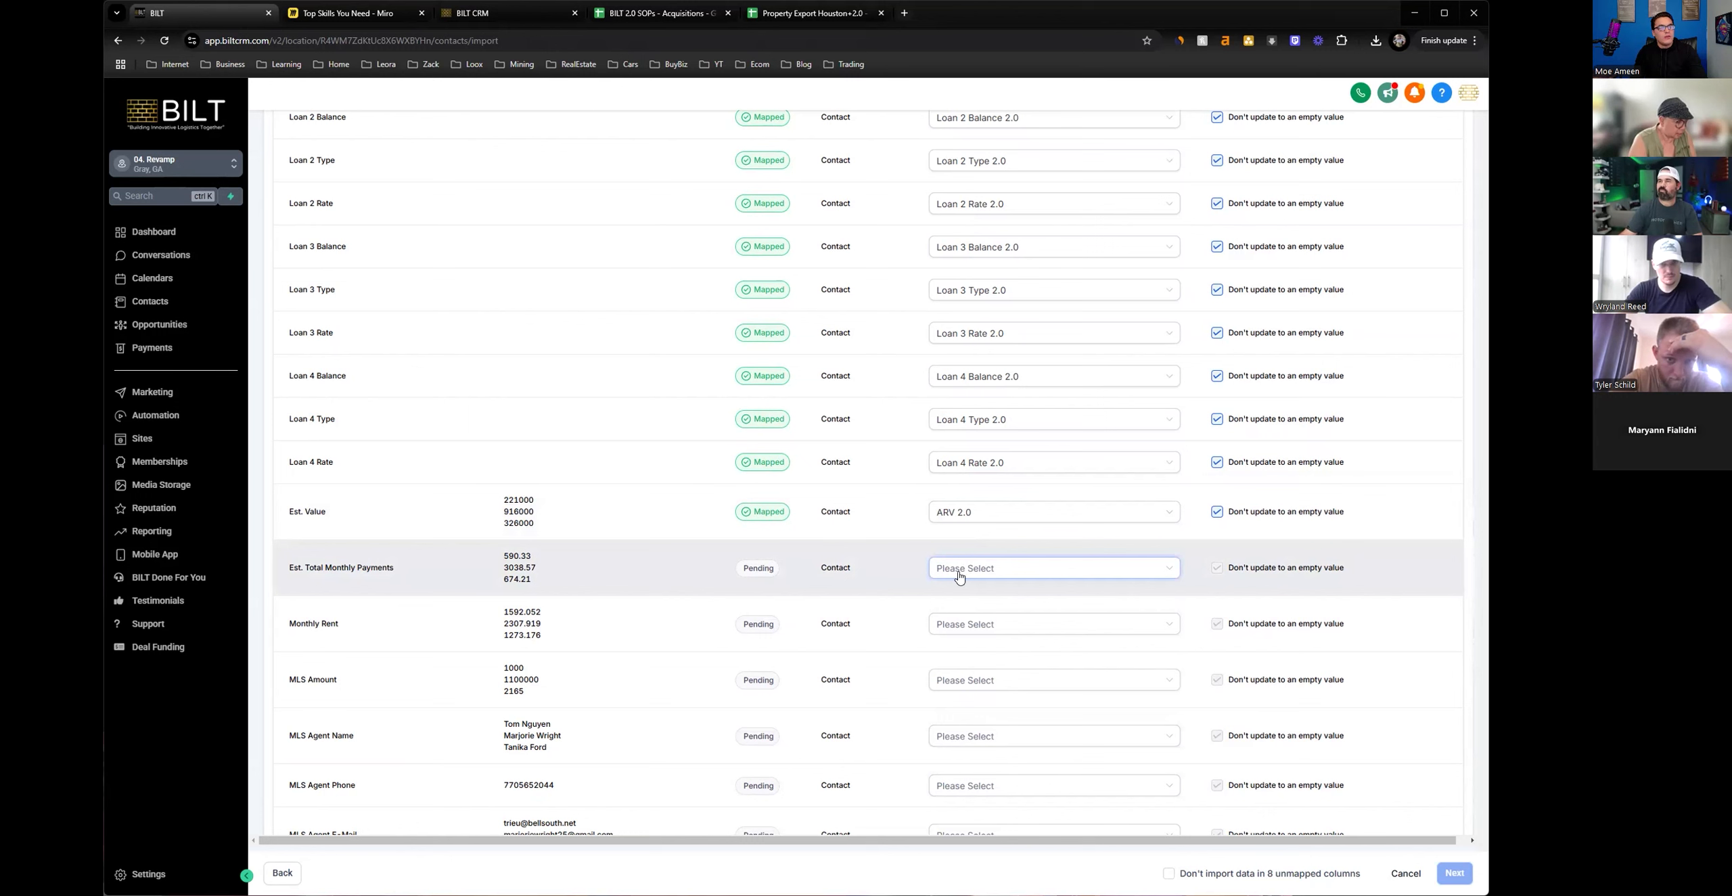
Map Est. Total Monthly Payments to Est. PITI 2.0 (If Applicable) and Monthly Rent to Est. Rent 2.0 (If Applicable).
{"action": "left_click", "coordinate": [987, 576]}
{"action": "type", "text": "est"}
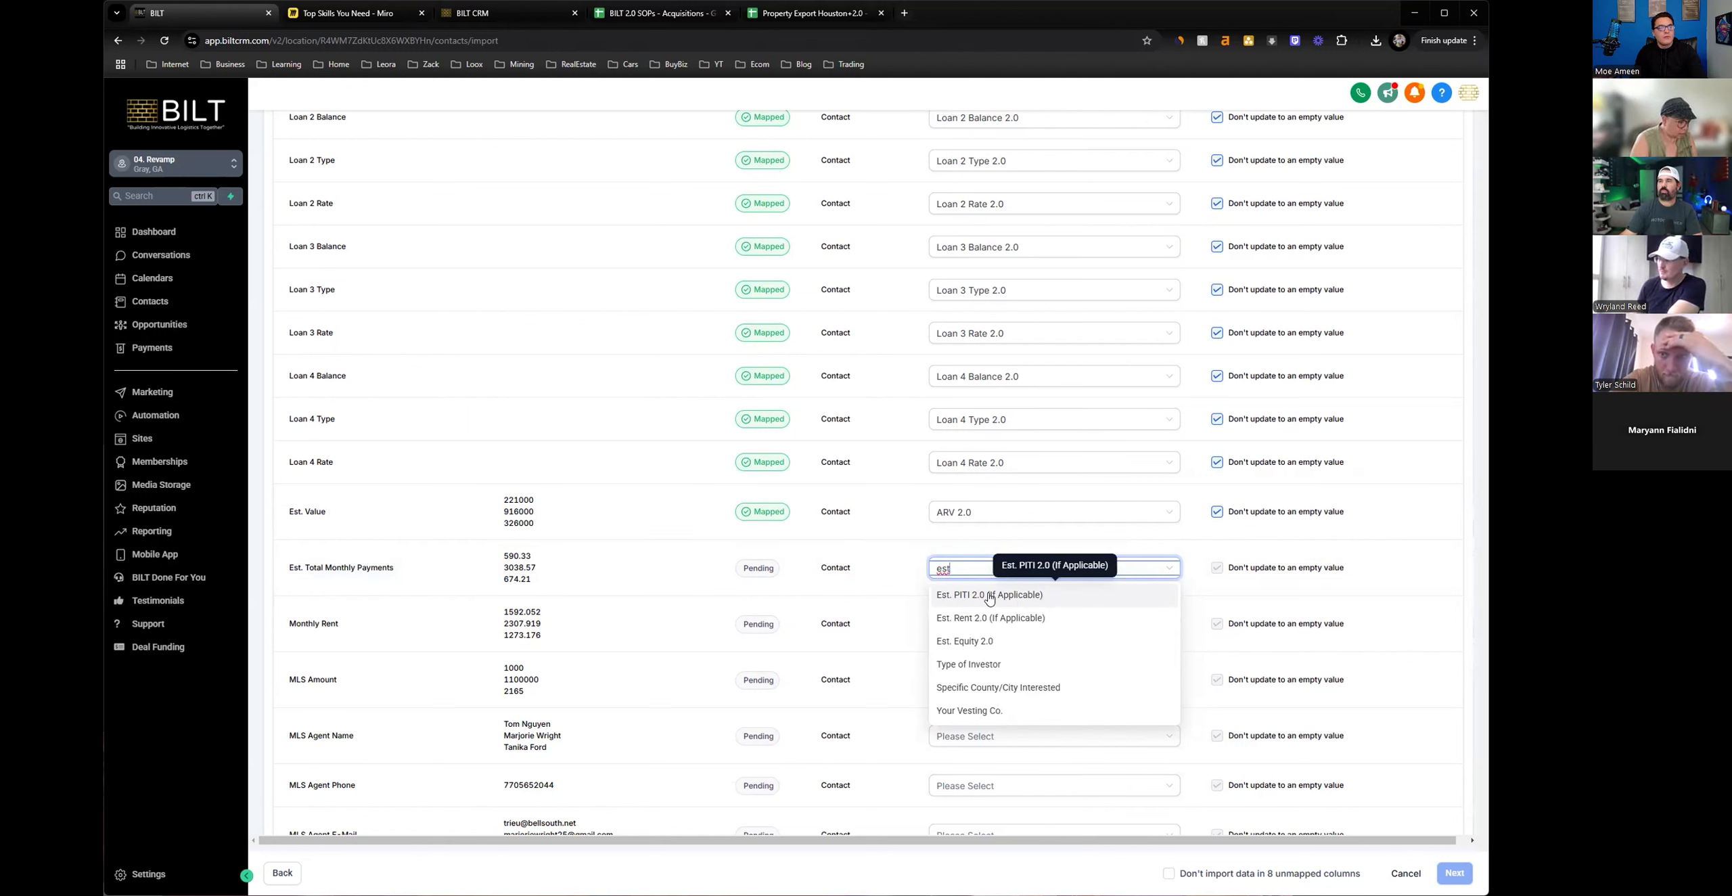
{"action": "left_click", "coordinate": [989, 596]}
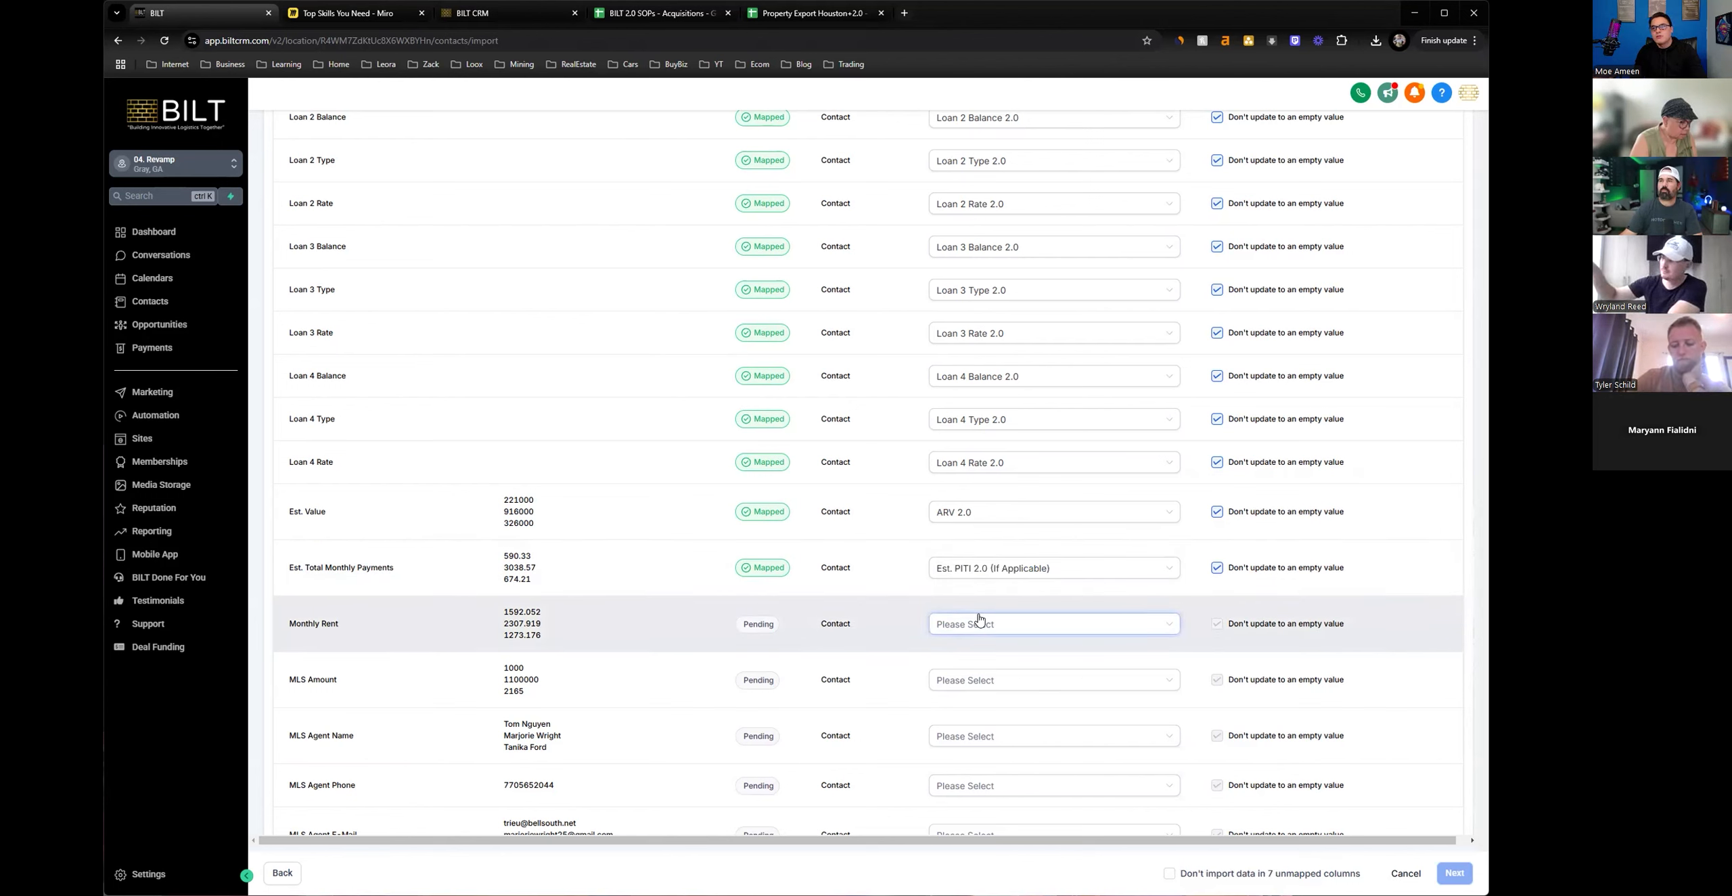
{"action": "left_click", "coordinate": [981, 621]}
{"action": "type", "text": "re"}
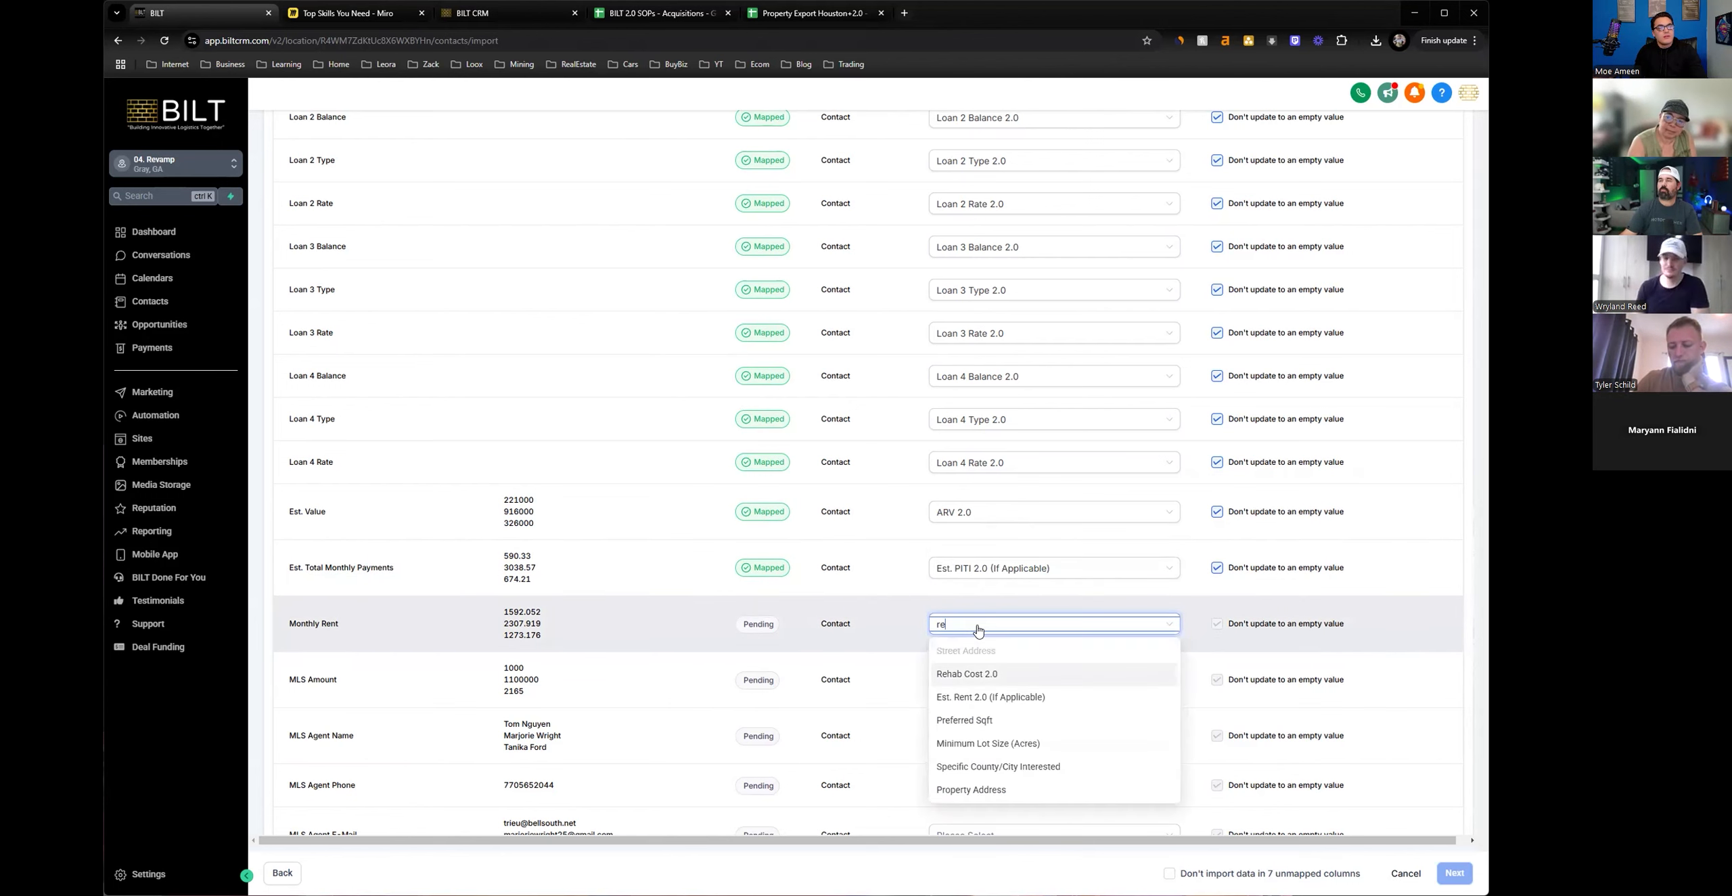
{"action": "type", "text": "nt"}
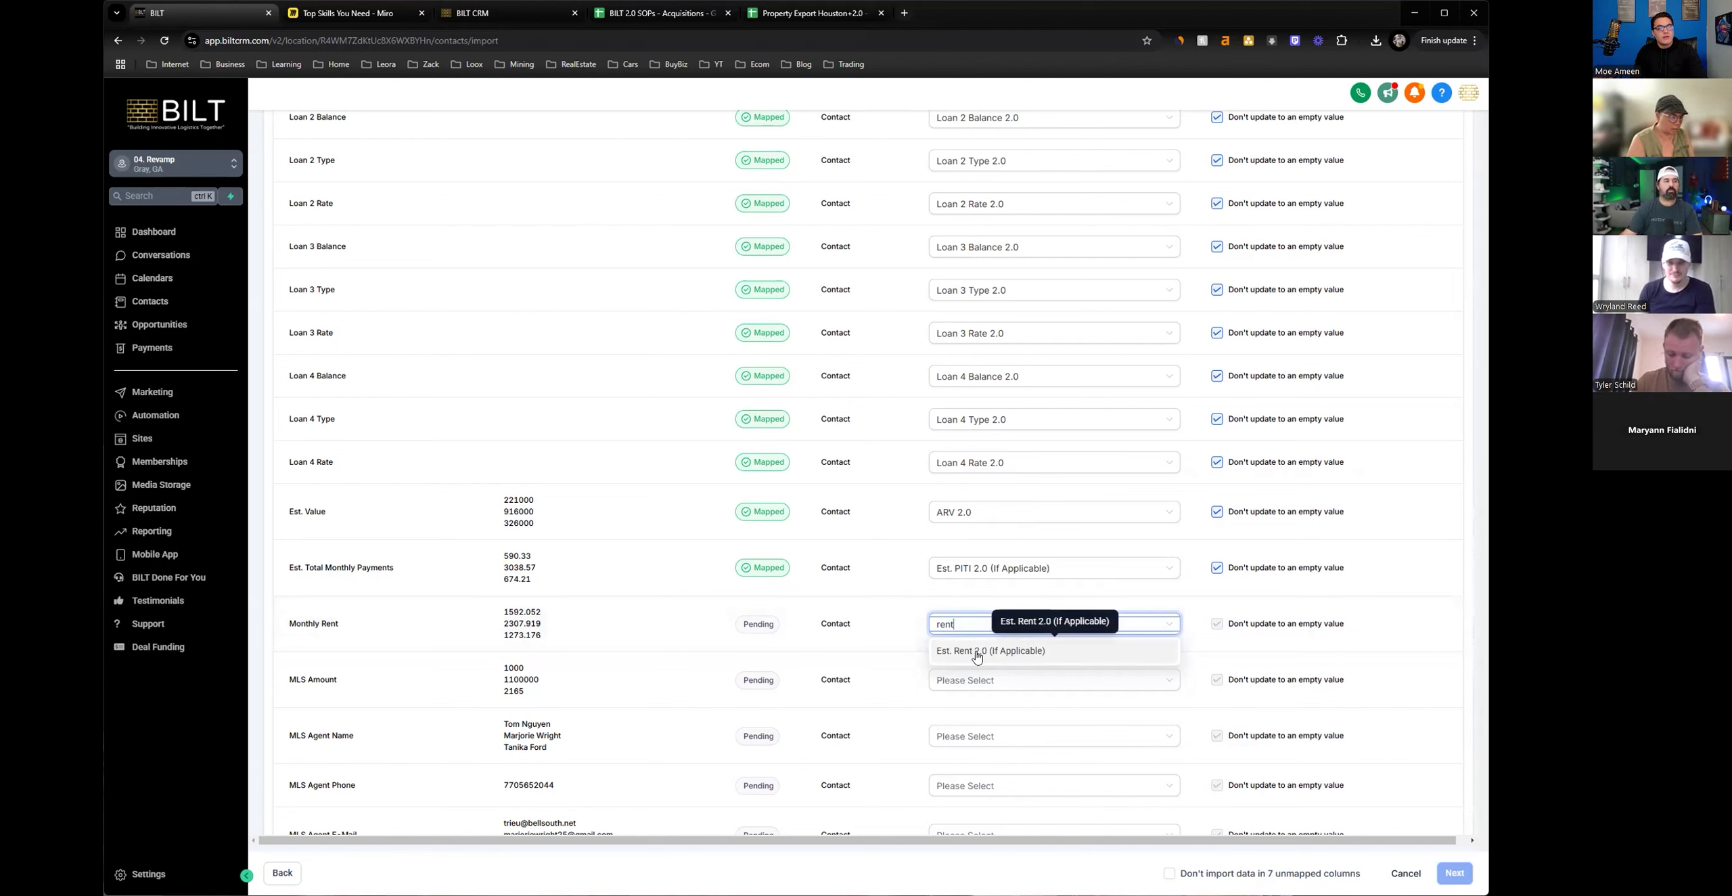
{"action": "left_click", "coordinate": [976, 651]}
Map the MLS Amount column to the Asking Price 2.0 field.
{"action": "left_click_drag", "start_coordinate": [582, 641], "coordinate": [514, 560]}
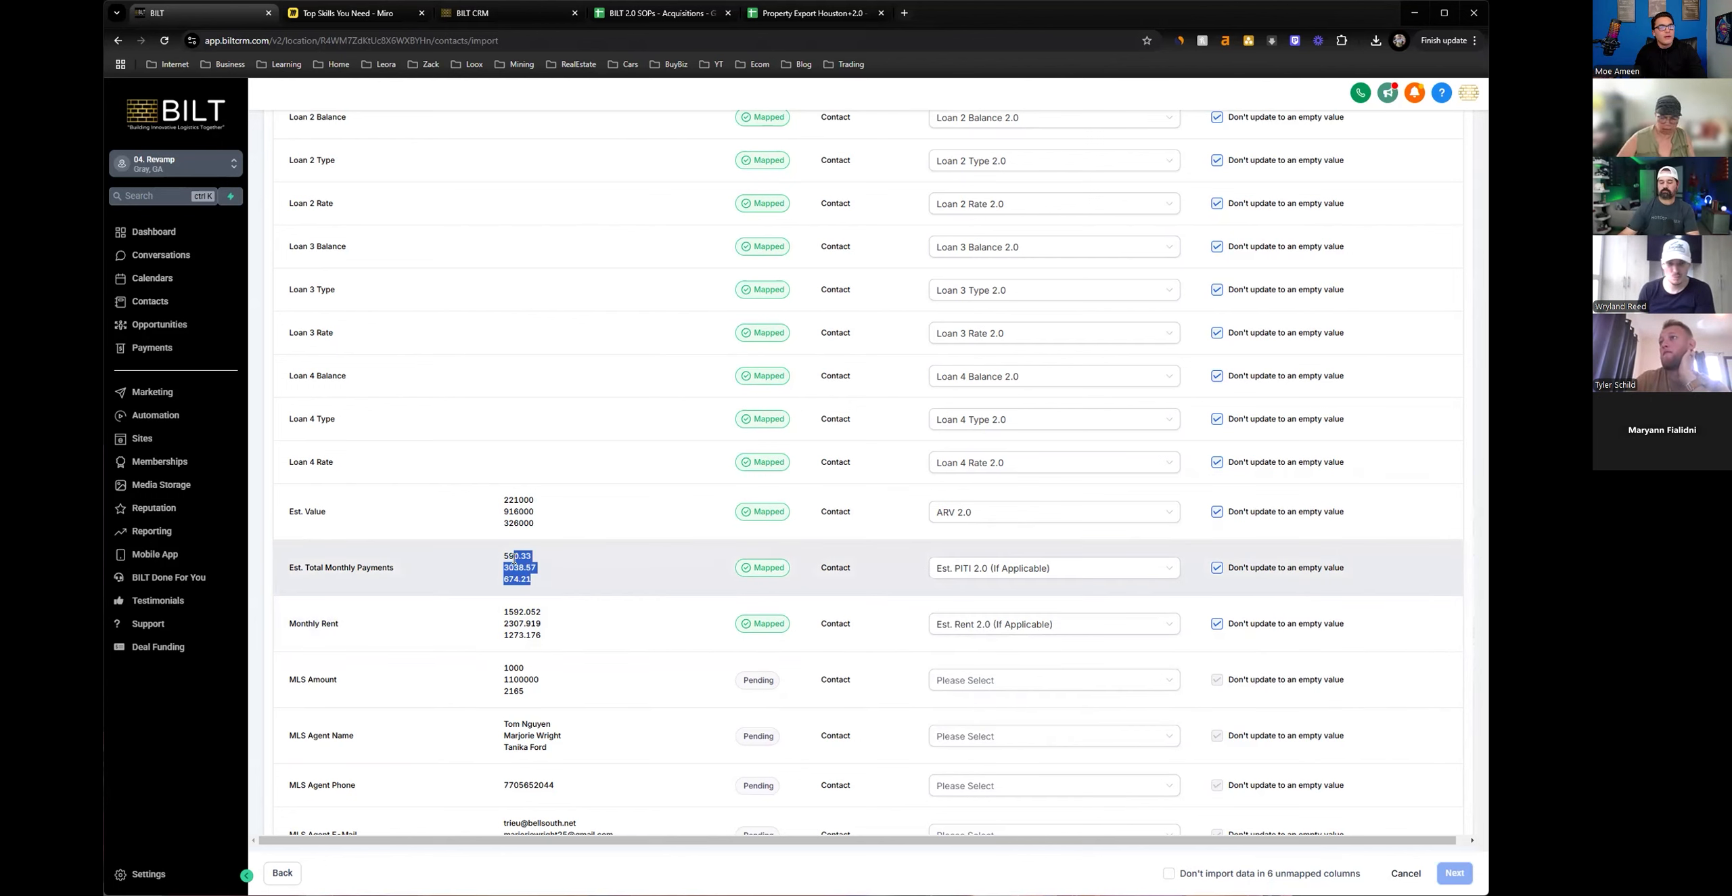
{"action": "mouse_move", "coordinate": [340, 680]}
{"action": "left_mouse_down"}
{"action": "mouse_move", "coordinate": [287, 678]}
{"action": "mouse_move", "coordinate": [324, 673]}
{"action": "left_mouse_up"}
{"action": "scroll", "coordinate": [425, 673], "scroll_direction": "up", "scroll_amount": 1}
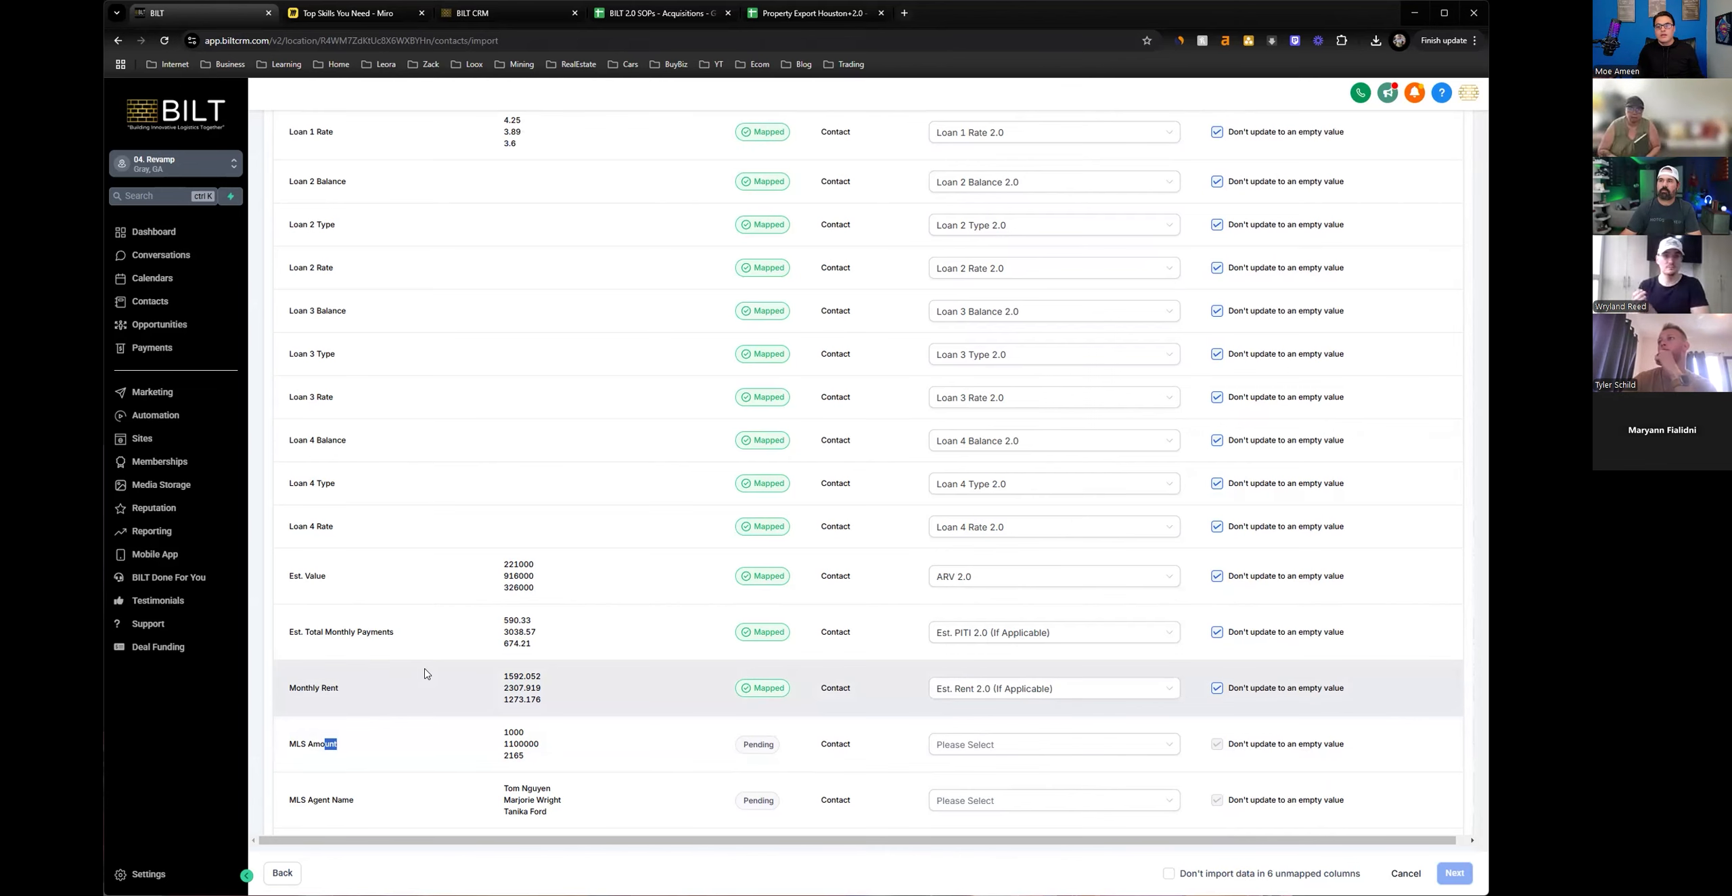
{"action": "scroll", "coordinate": [425, 673], "scroll_direction": "down", "scroll_amount": 1}
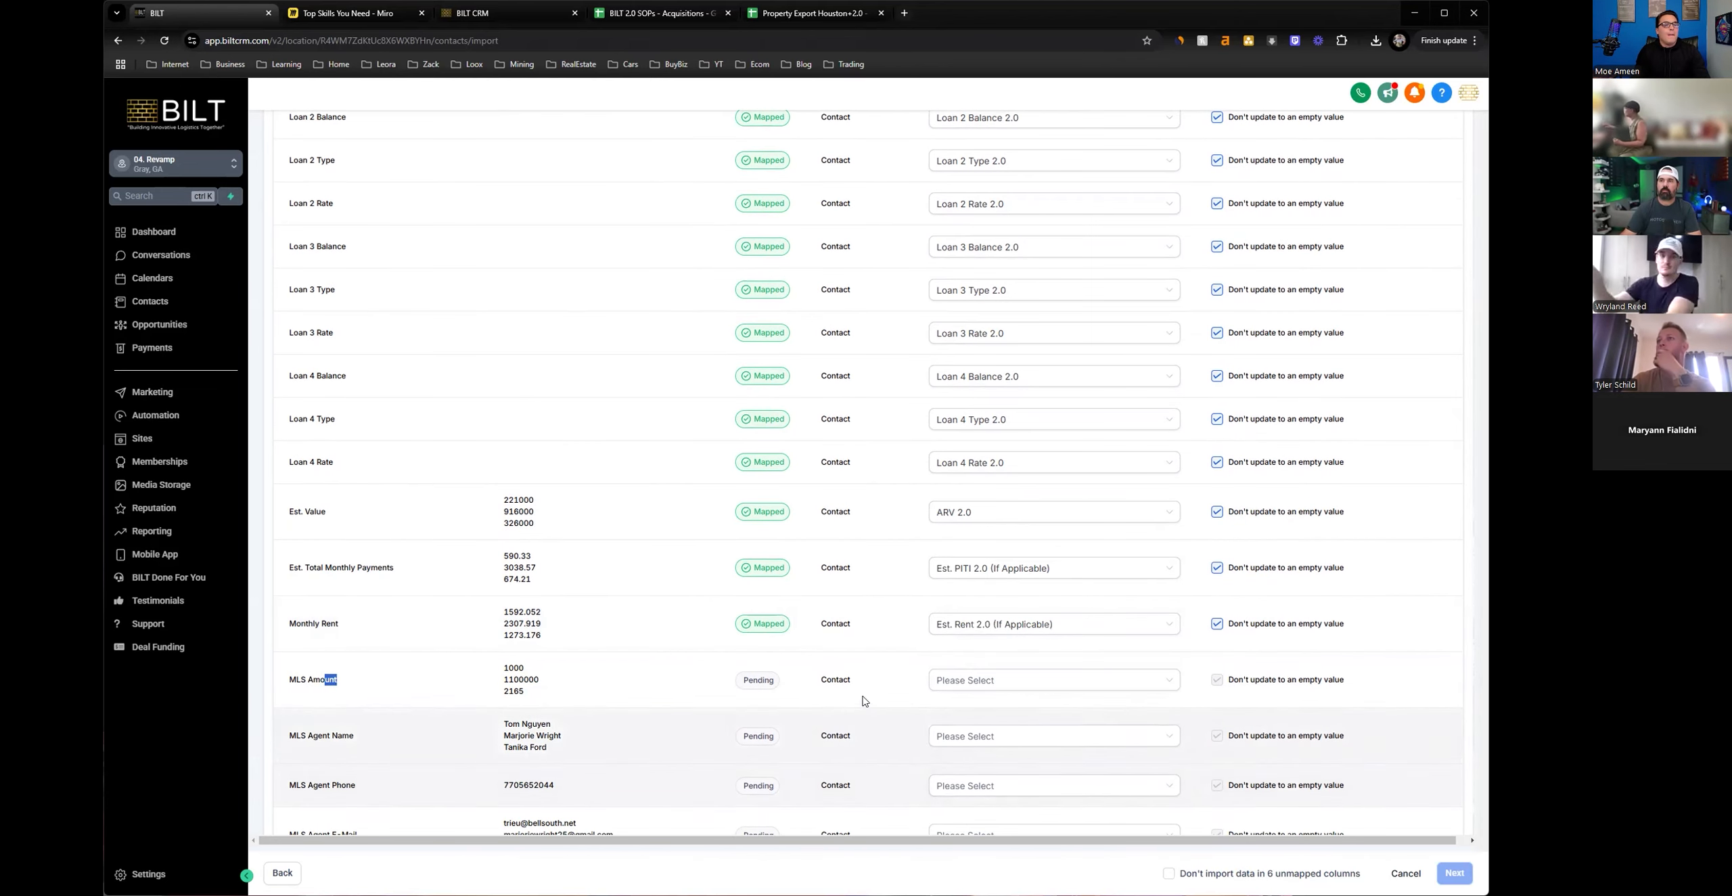
{"action": "left_click", "coordinate": [943, 682]}
{"action": "type", "text": "as"}
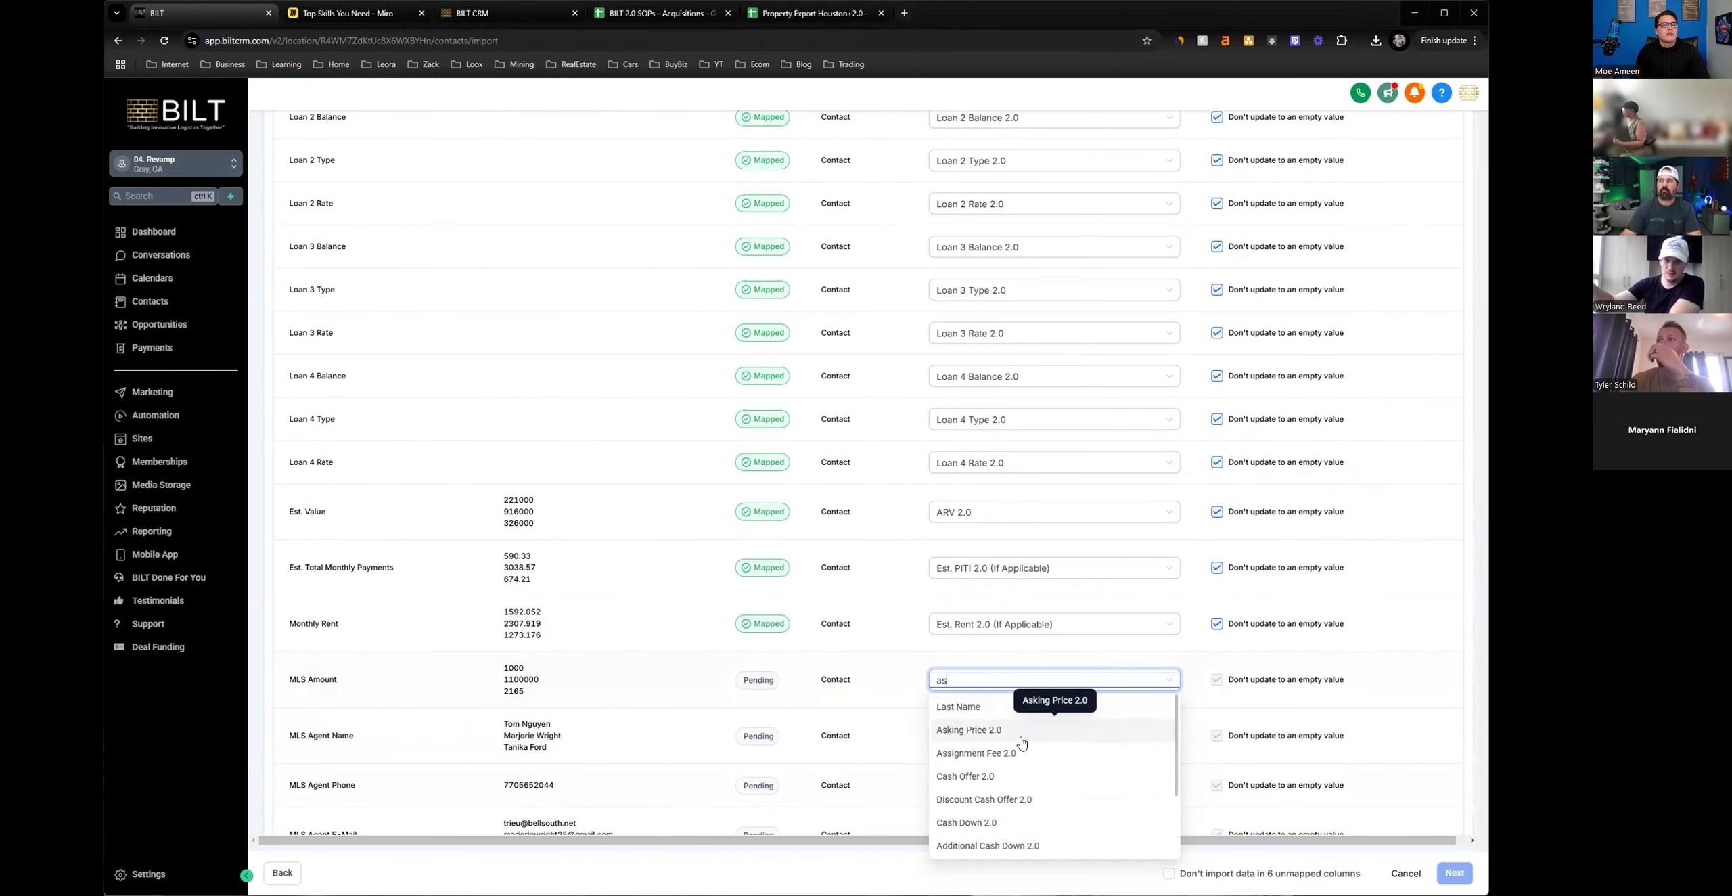
{"action": "key", "text": "Return"}
Map the MLS Agent Name column to the contact's Name field.
{"action": "scroll", "coordinate": [901, 757], "scroll_direction": "down", "scroll_amount": 1}
{"action": "left_click", "coordinate": [972, 676]}
{"action": "type", "text": "na"}
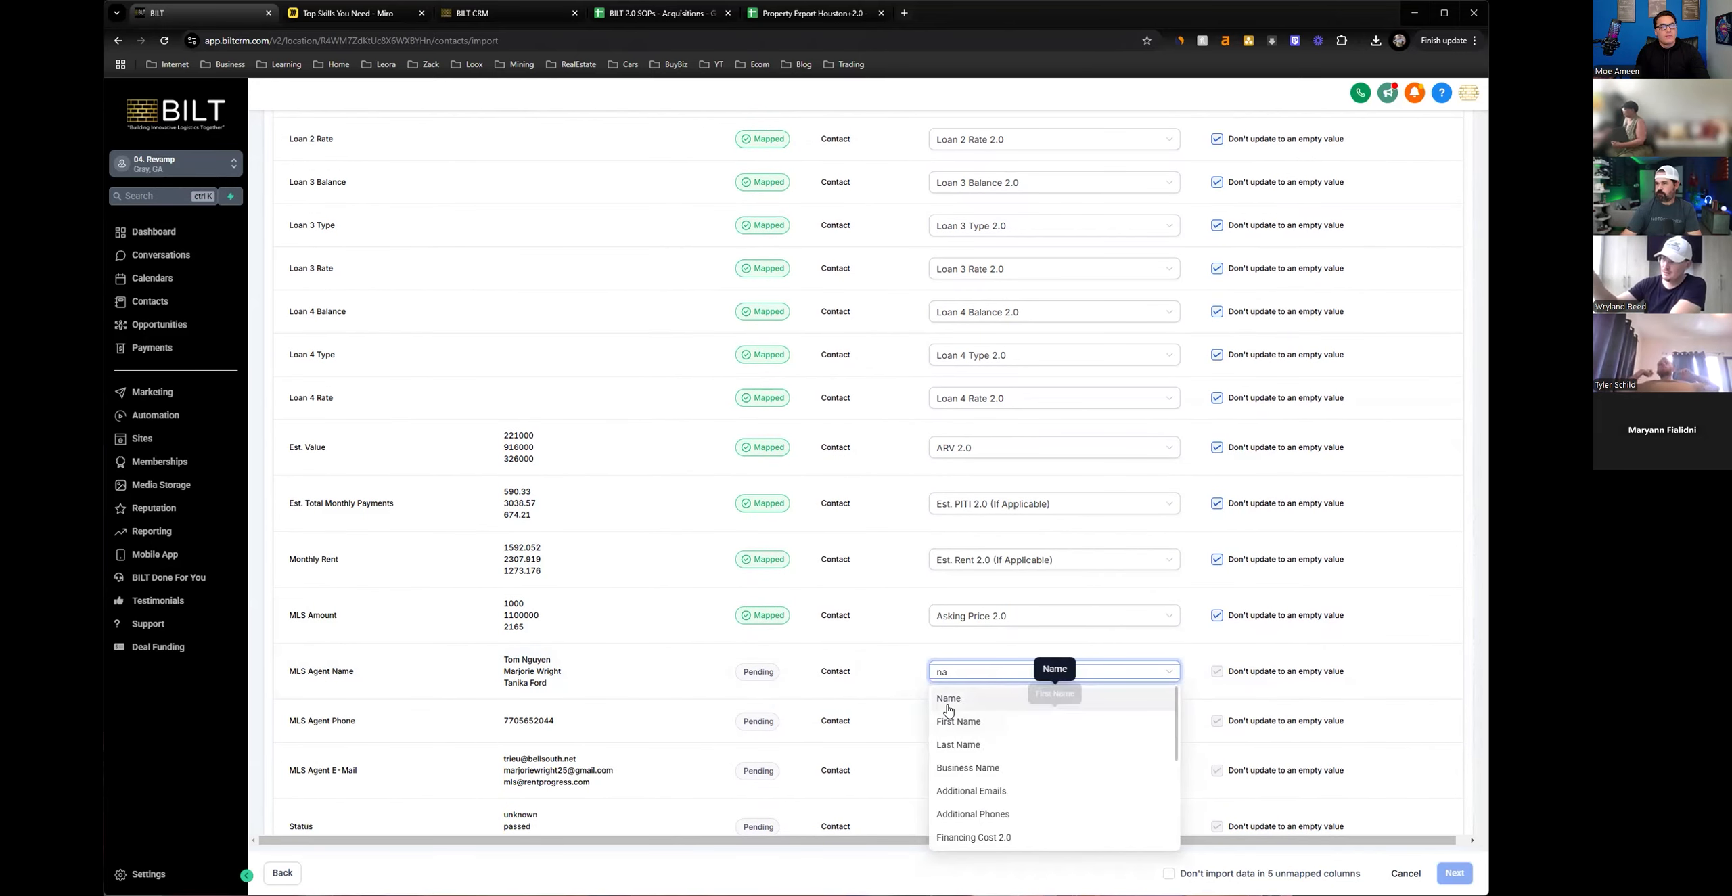
{"action": "left_click", "coordinate": [949, 707]}
Map the MLS Agent Phone column to the Phone field and check the alternative phone fields available for it.
{"action": "left_click", "coordinate": [937, 718]}
{"action": "type", "text": "pho"}
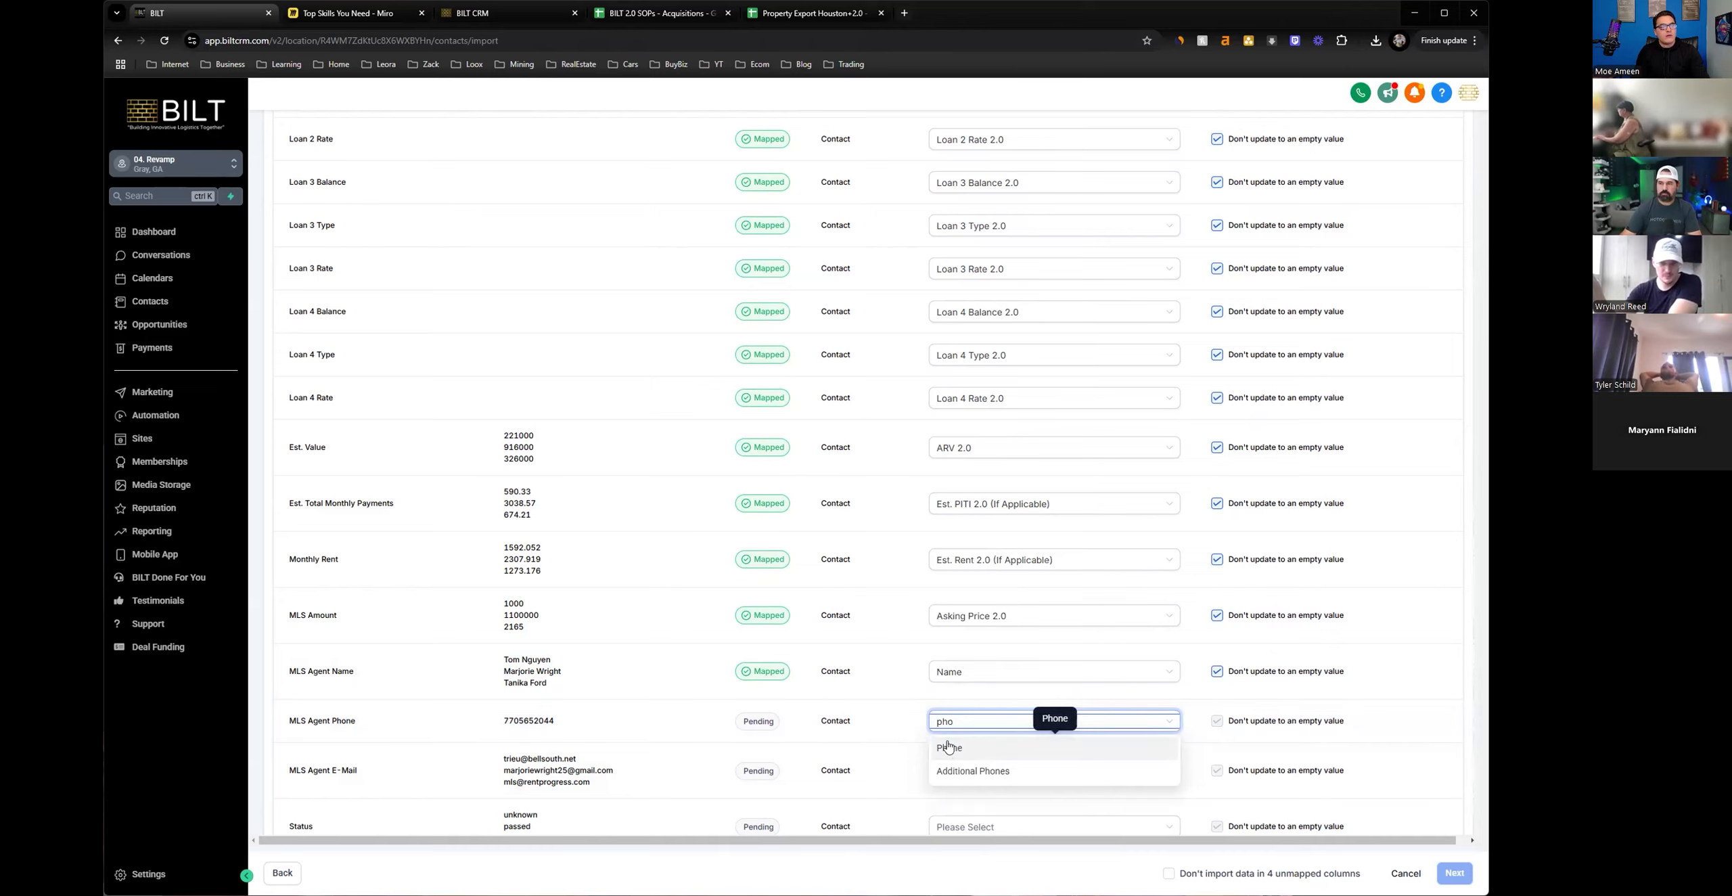
{"action": "left_click", "coordinate": [948, 747]}
{"action": "left_click", "coordinate": [947, 657]}
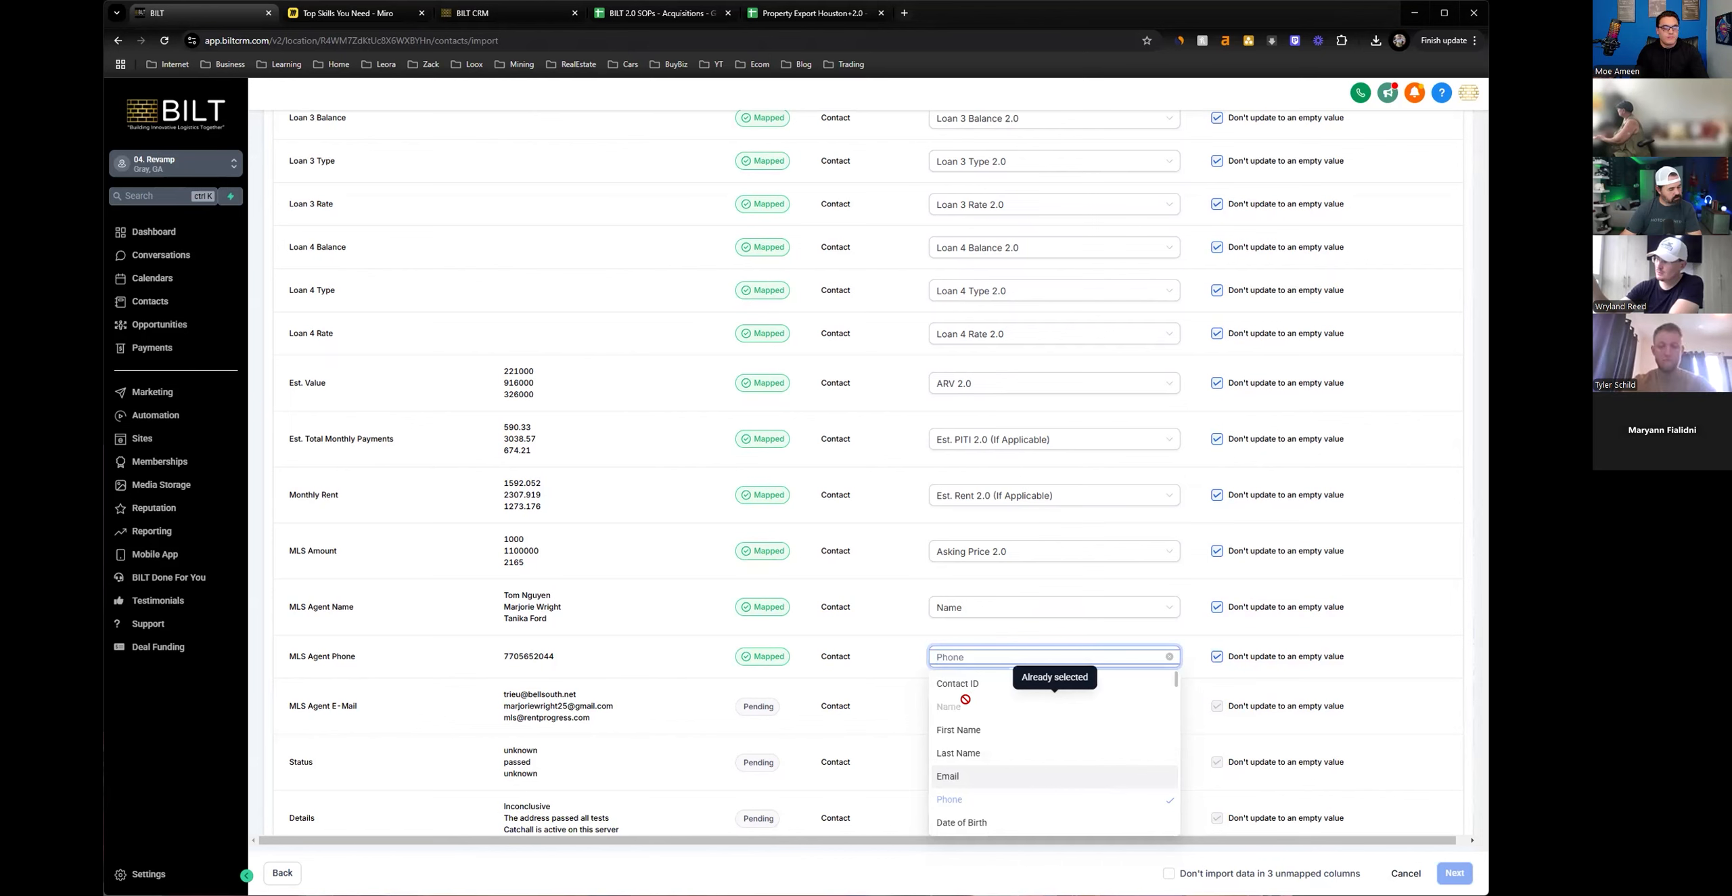
{"action": "type", "text": "pho"}
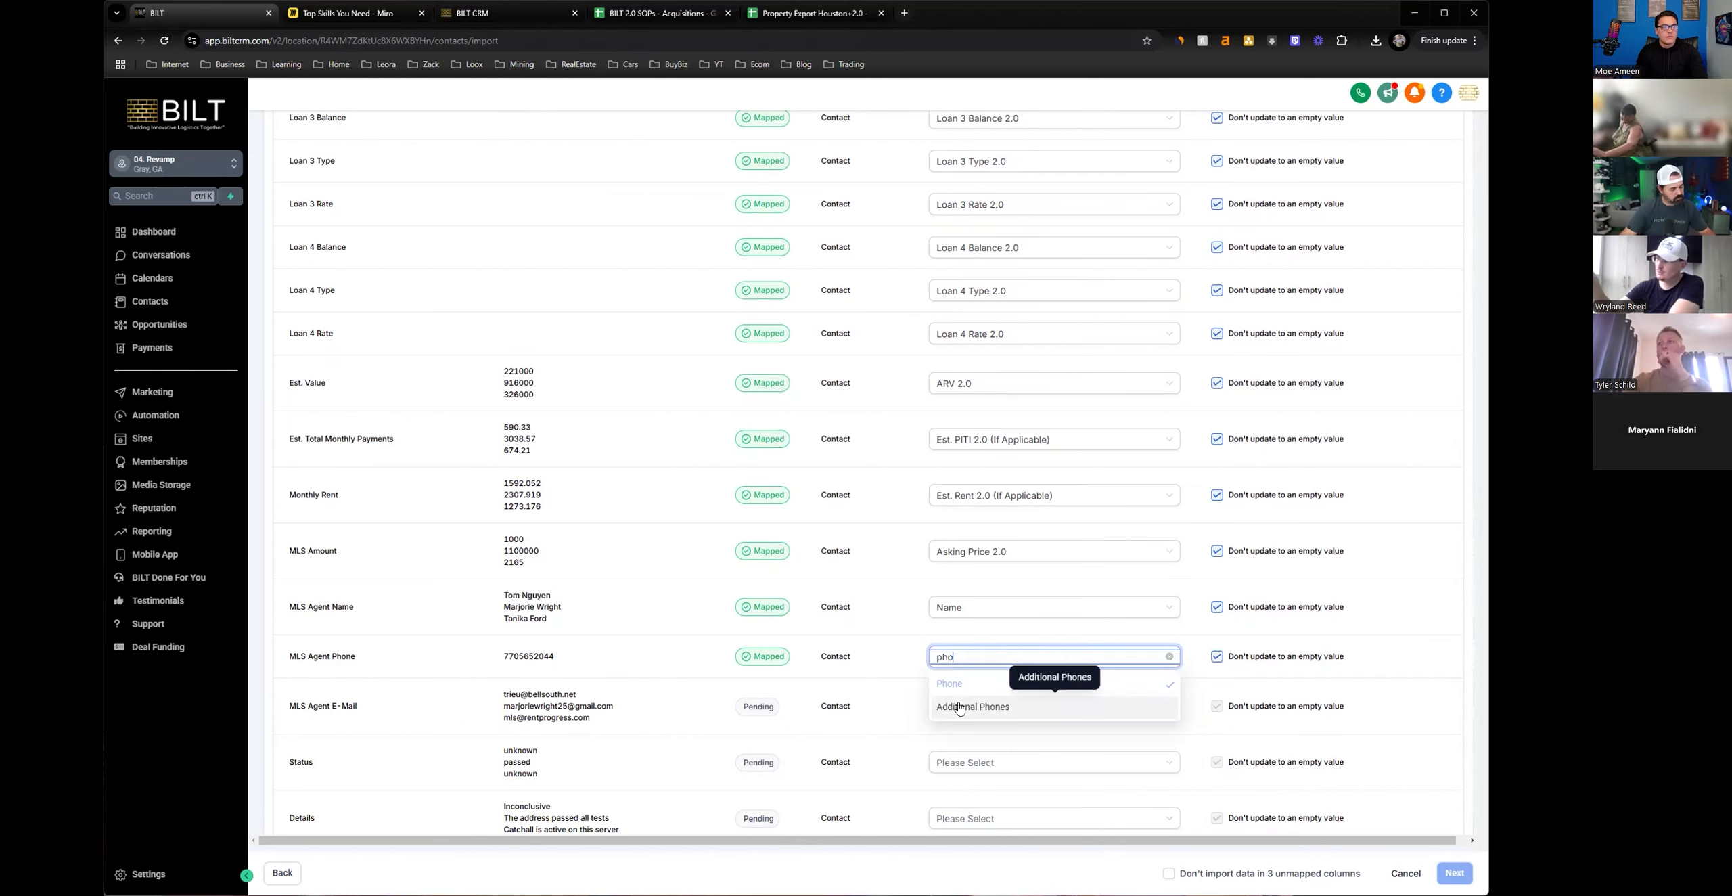
{"action": "left_click", "coordinate": [906, 702]}
Map the MLS Agent E-Mail column to the contact's Email field.
{"action": "scroll", "coordinate": [893, 711], "scroll_direction": "down", "scroll_amount": 1}
{"action": "left_click", "coordinate": [984, 662]}
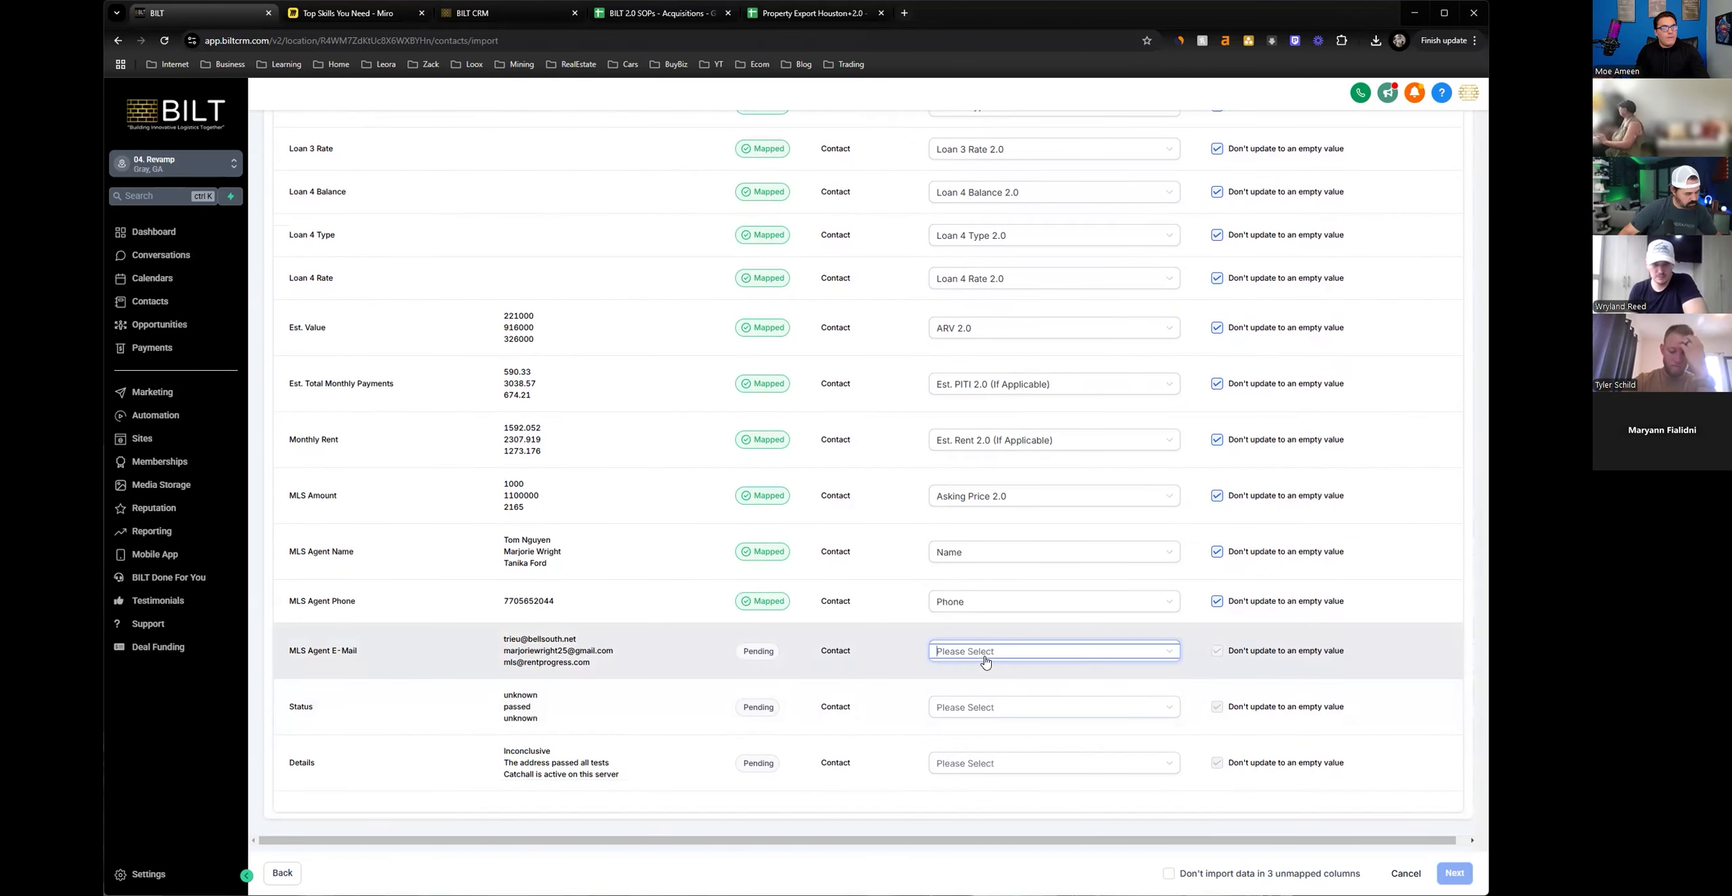
{"action": "type", "text": "e"}
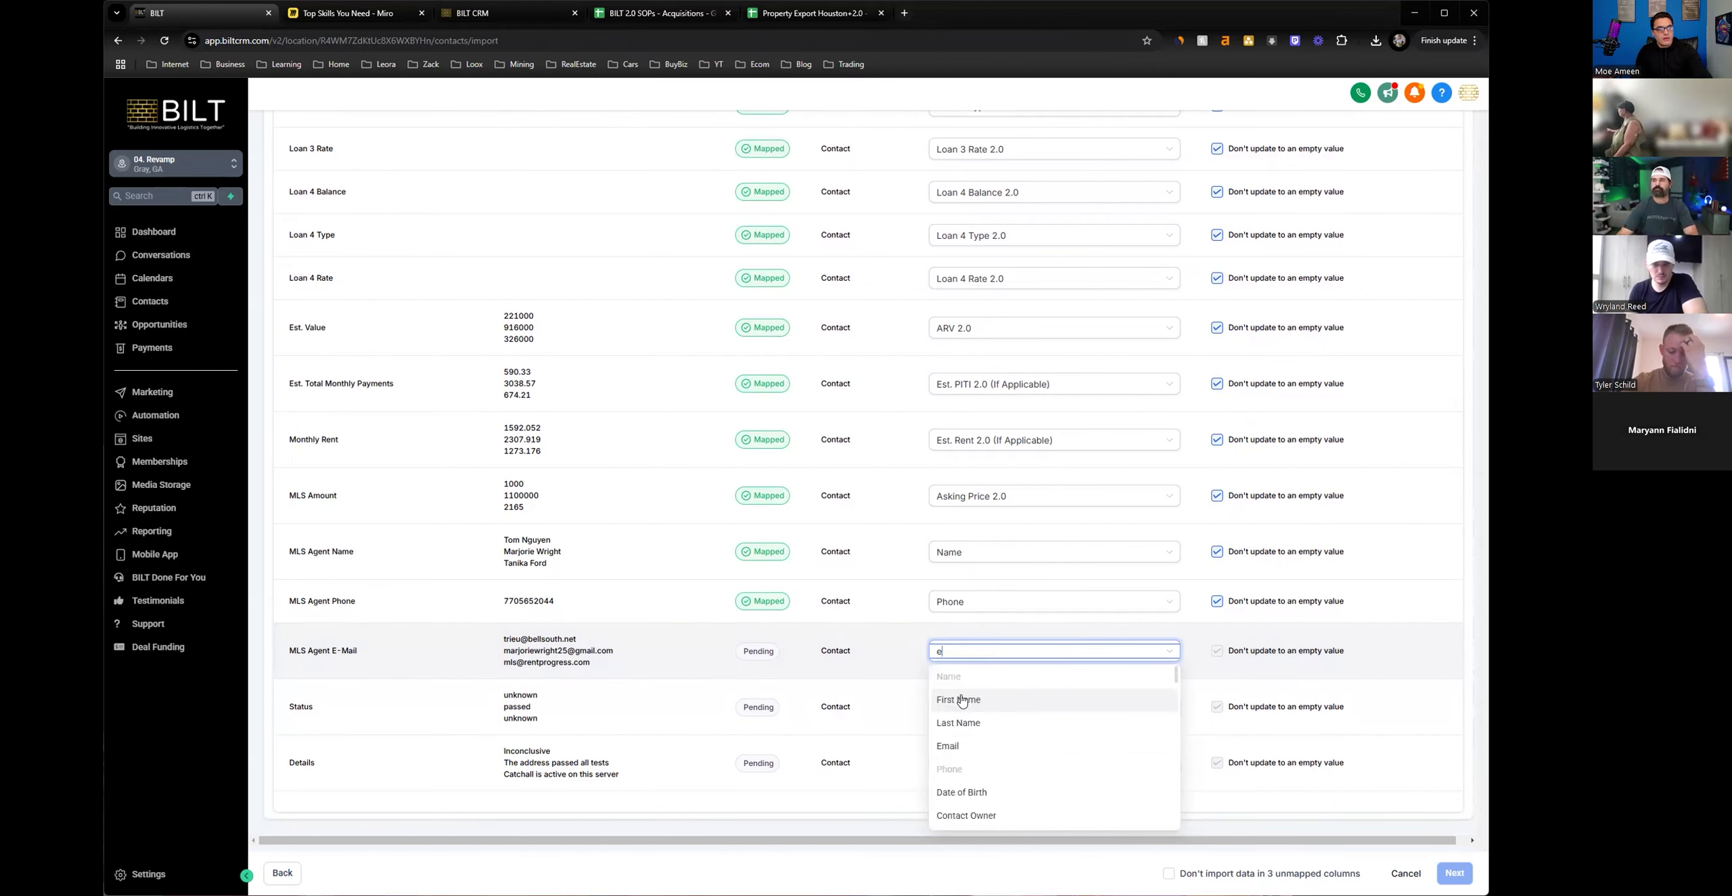
{"action": "left_click", "coordinate": [953, 745]}
Leave the Status column unmapped and map the On / Off Market column to the On/Off Market field.
{"action": "scroll", "coordinate": [974, 676], "scroll_direction": "down", "scroll_amount": 1}
{"action": "left_click", "coordinate": [974, 655]}
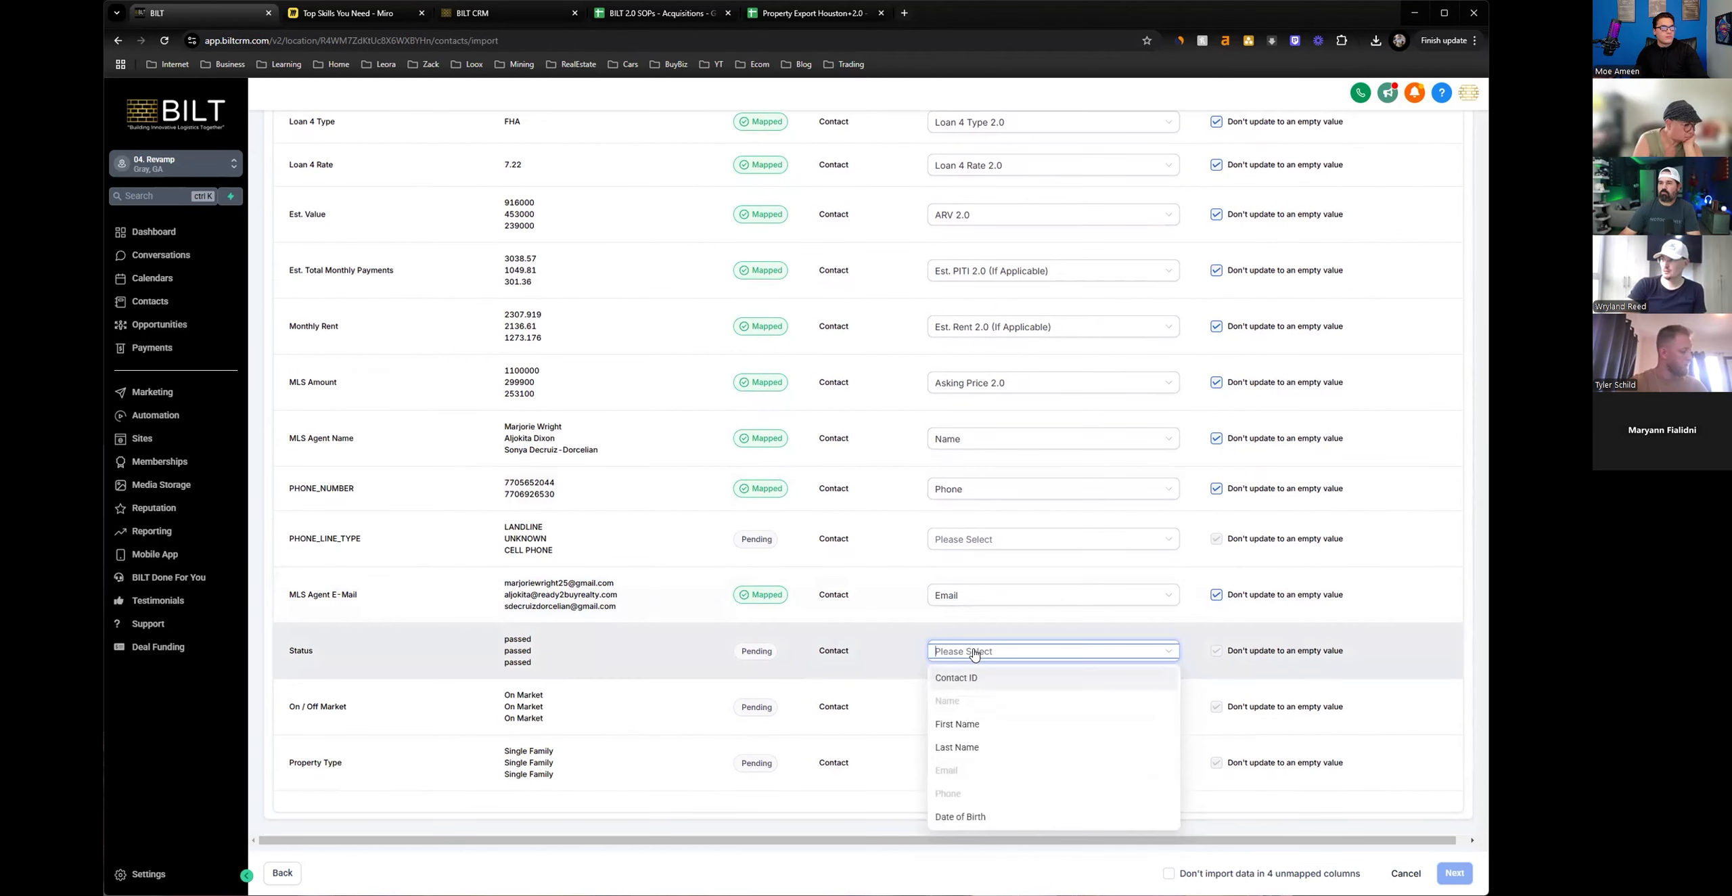
{"action": "left_click", "coordinate": [962, 707]}
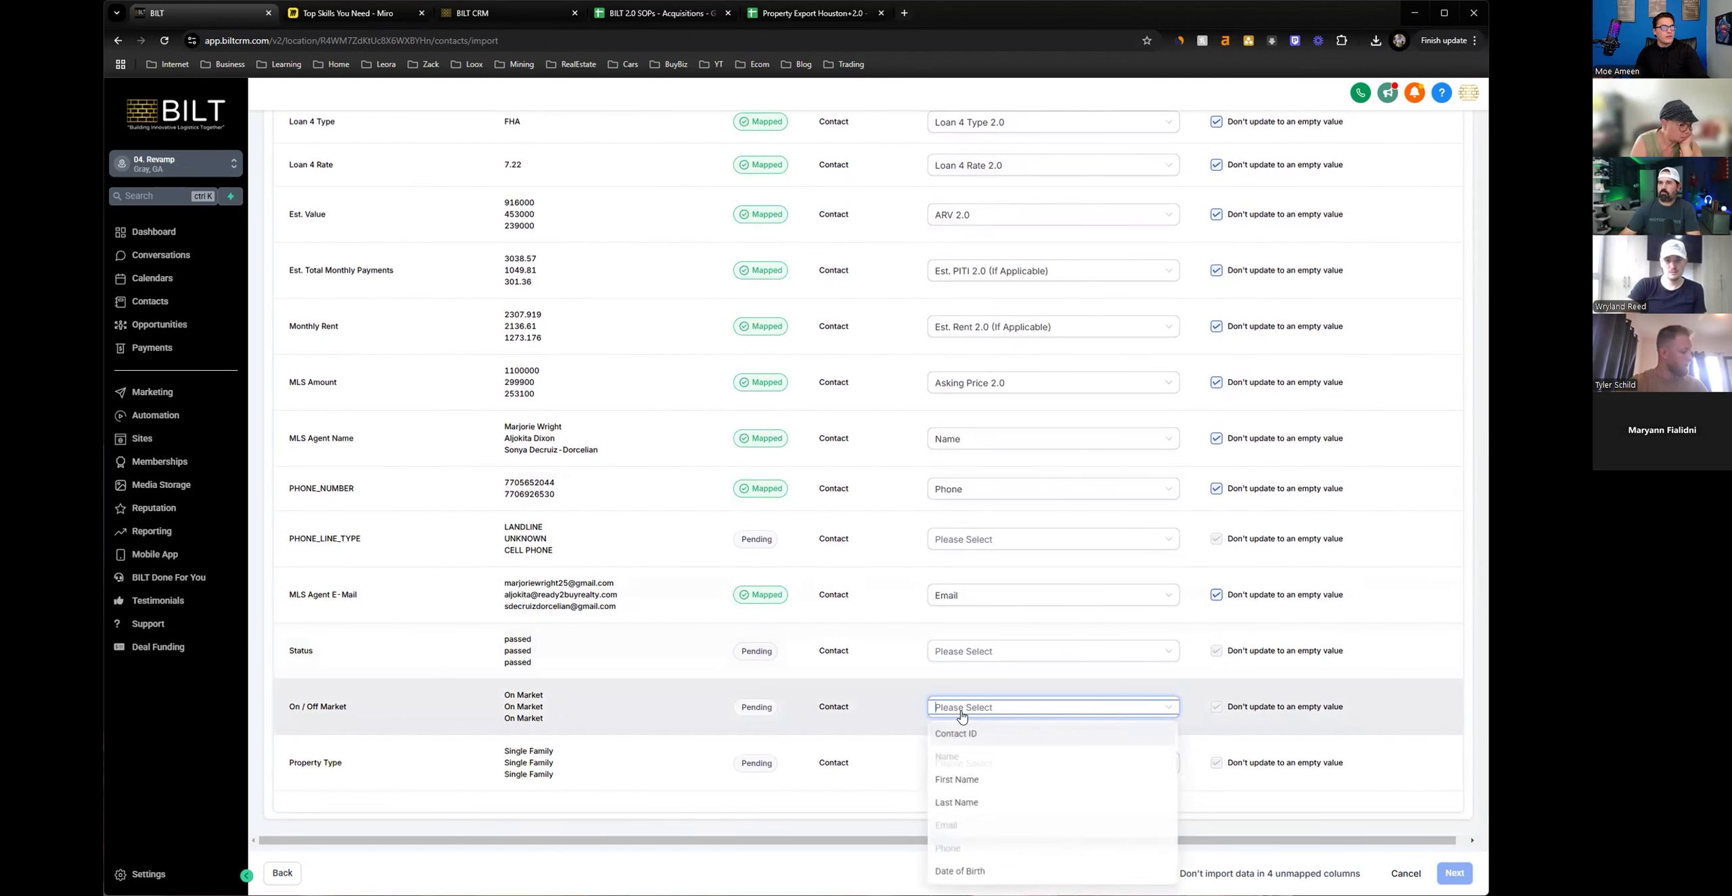
{"action": "type", "text": "on"}
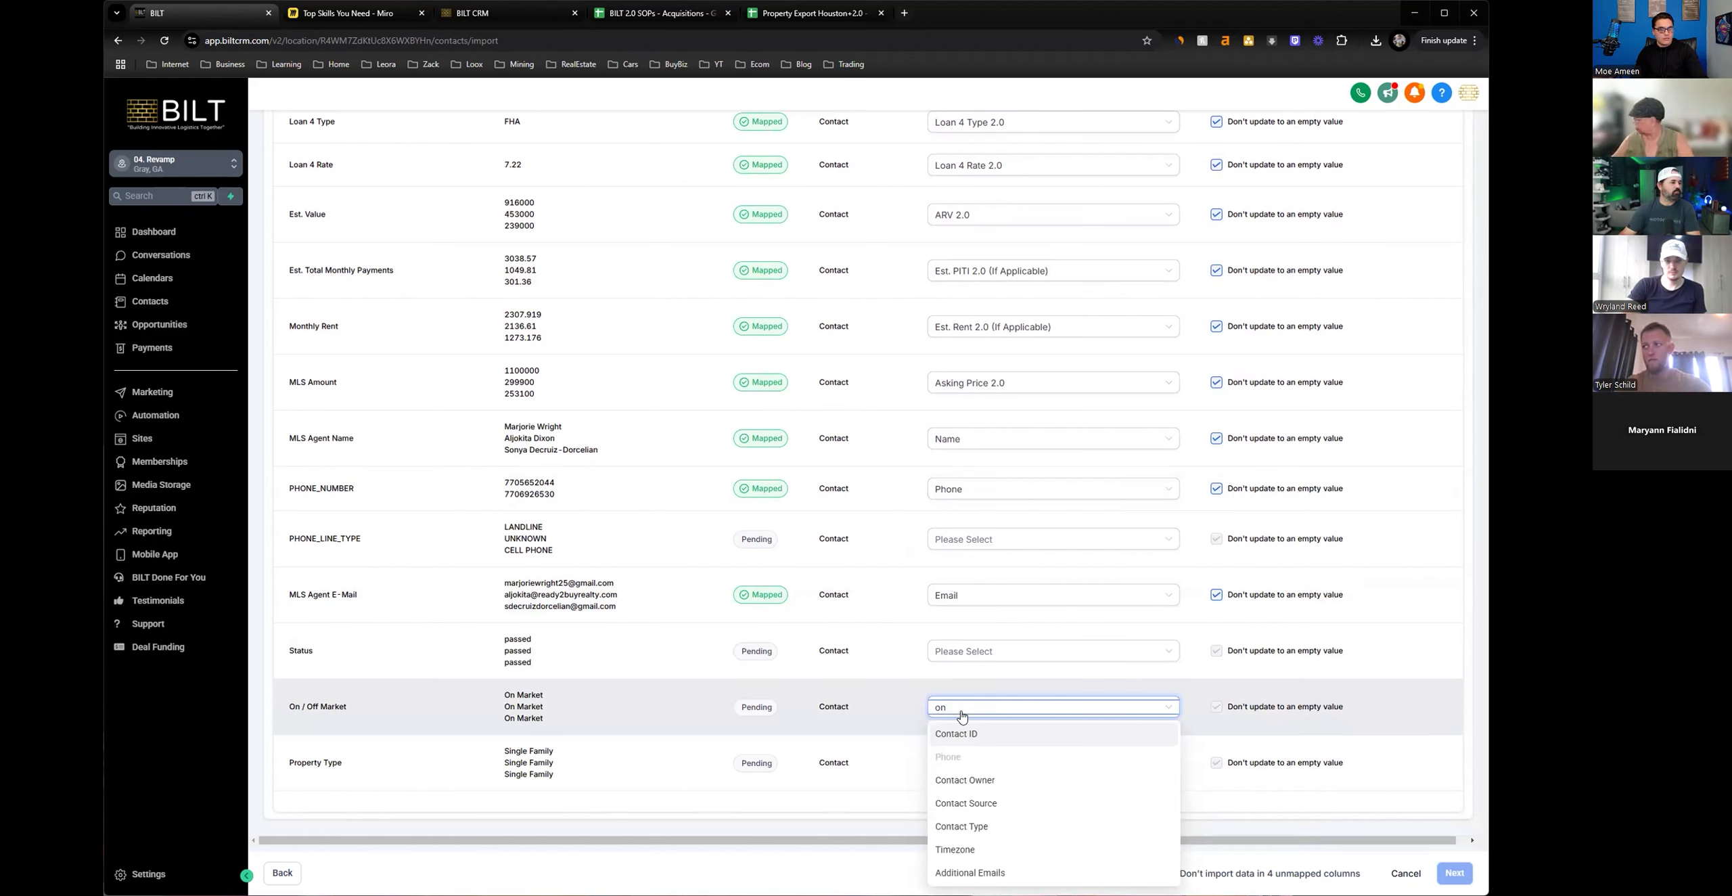
{"action": "type", "text": "/"}
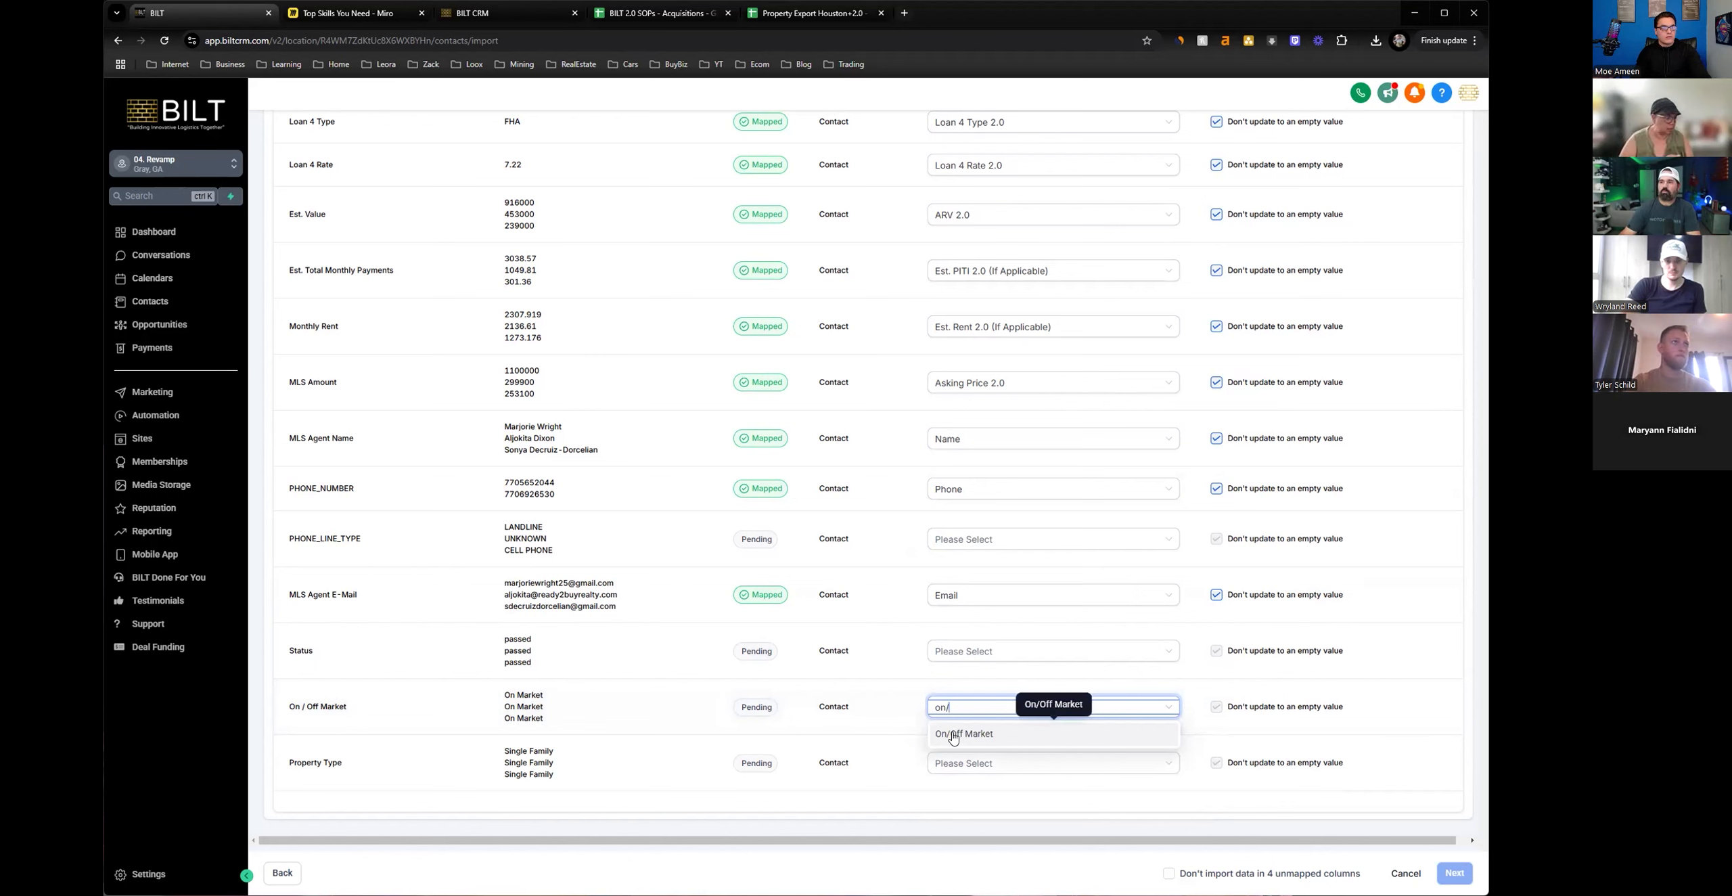
{"action": "left_click", "coordinate": [954, 736]}
Map the Property Type column to the Property Type 2.0 field.
{"action": "left_click", "coordinate": [974, 761]}
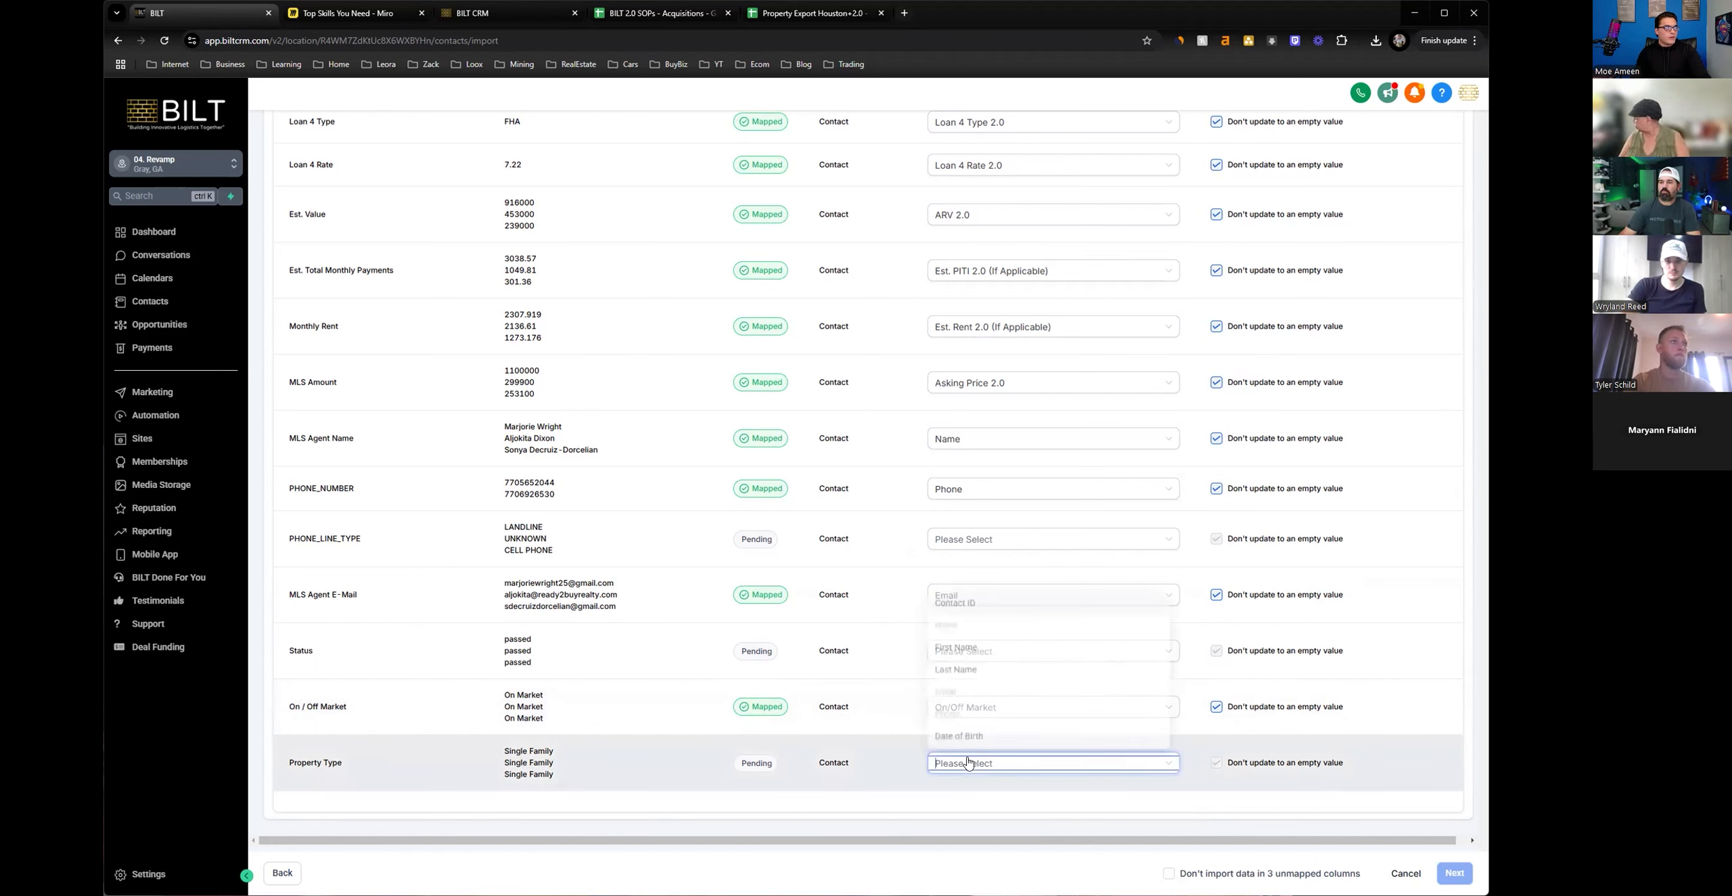
{"action": "type", "text": "pro"}
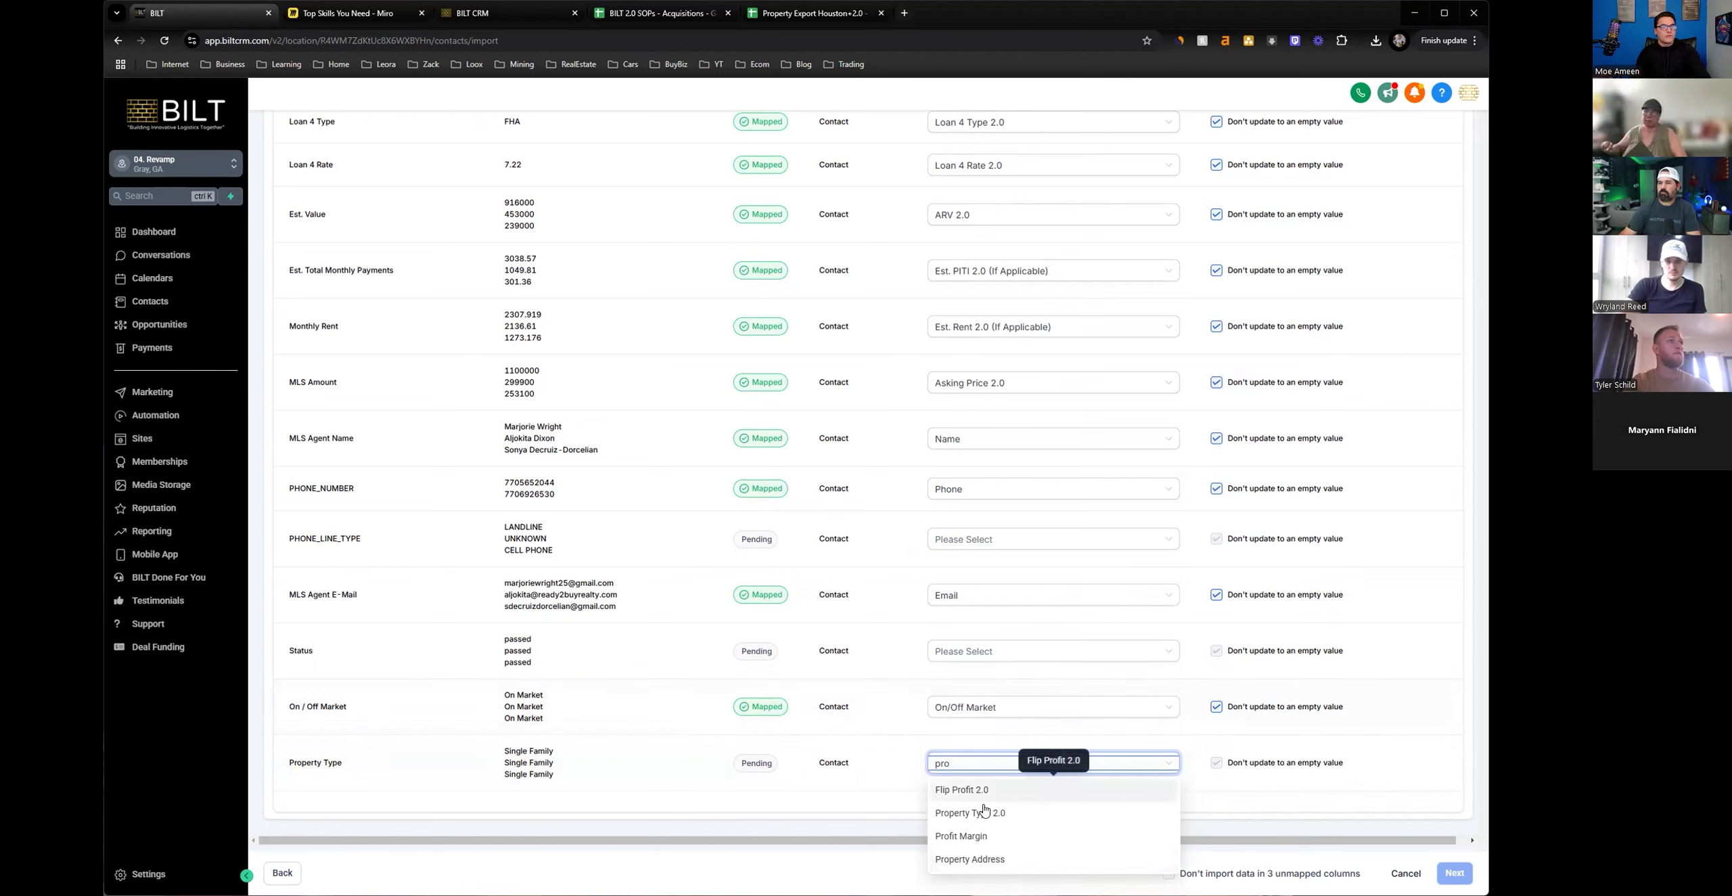
{"action": "left_click", "coordinate": [984, 811]}
Remap the On / Off Market column to the On / Off Market 2.0 field.
{"action": "left_click", "coordinate": [1006, 718]}
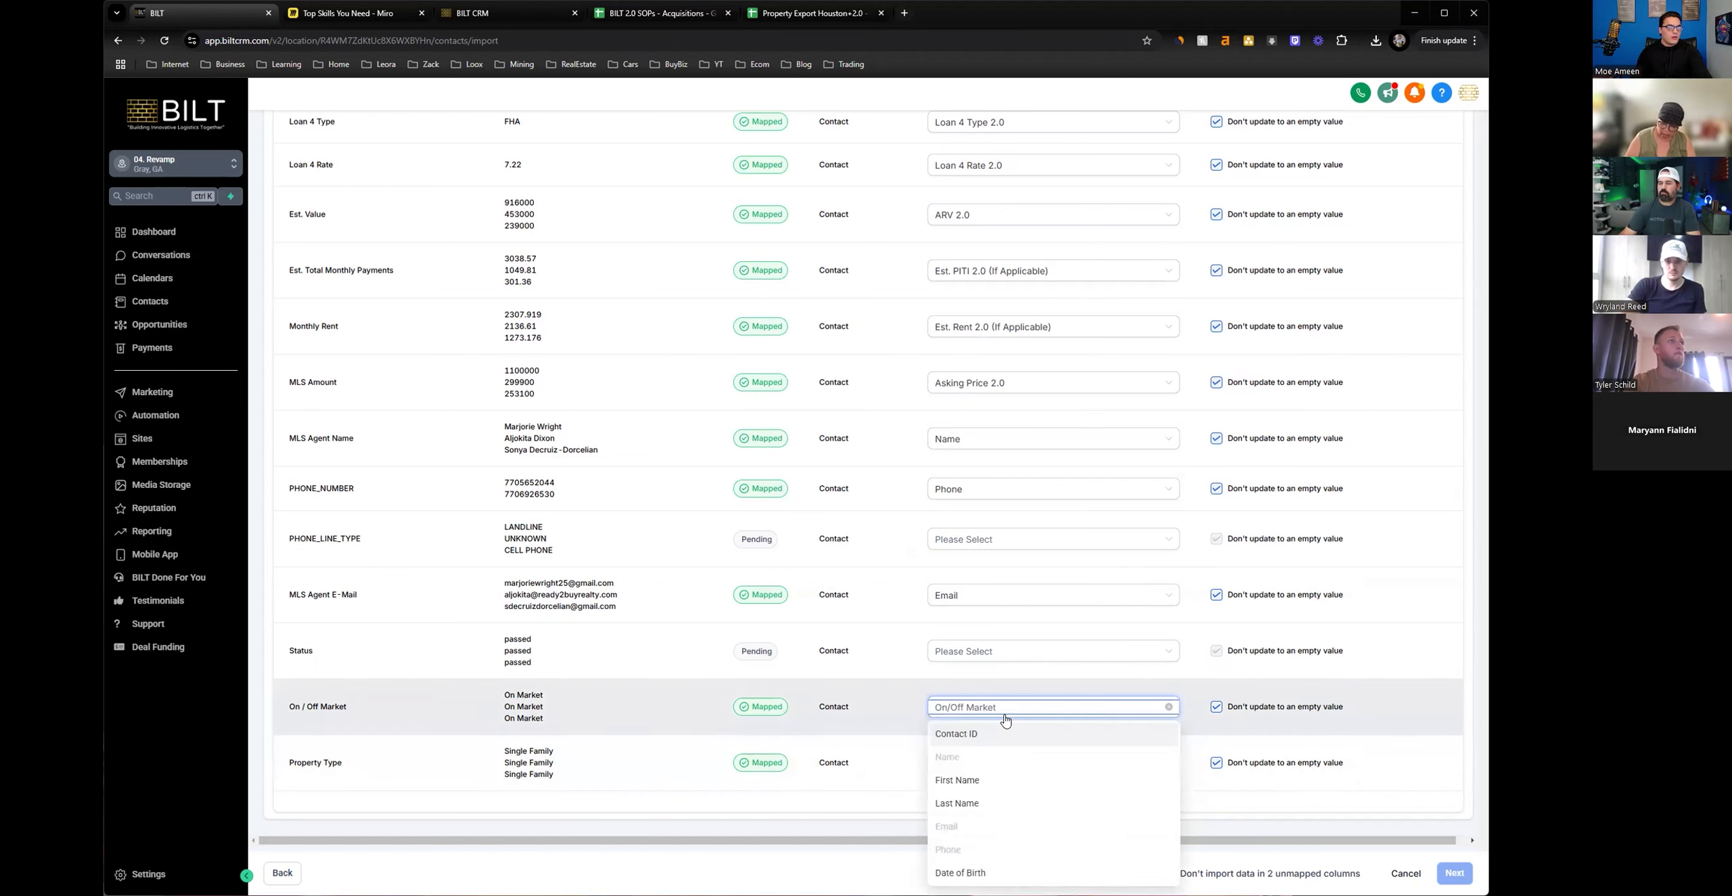
{"action": "type", "text": "On /"}
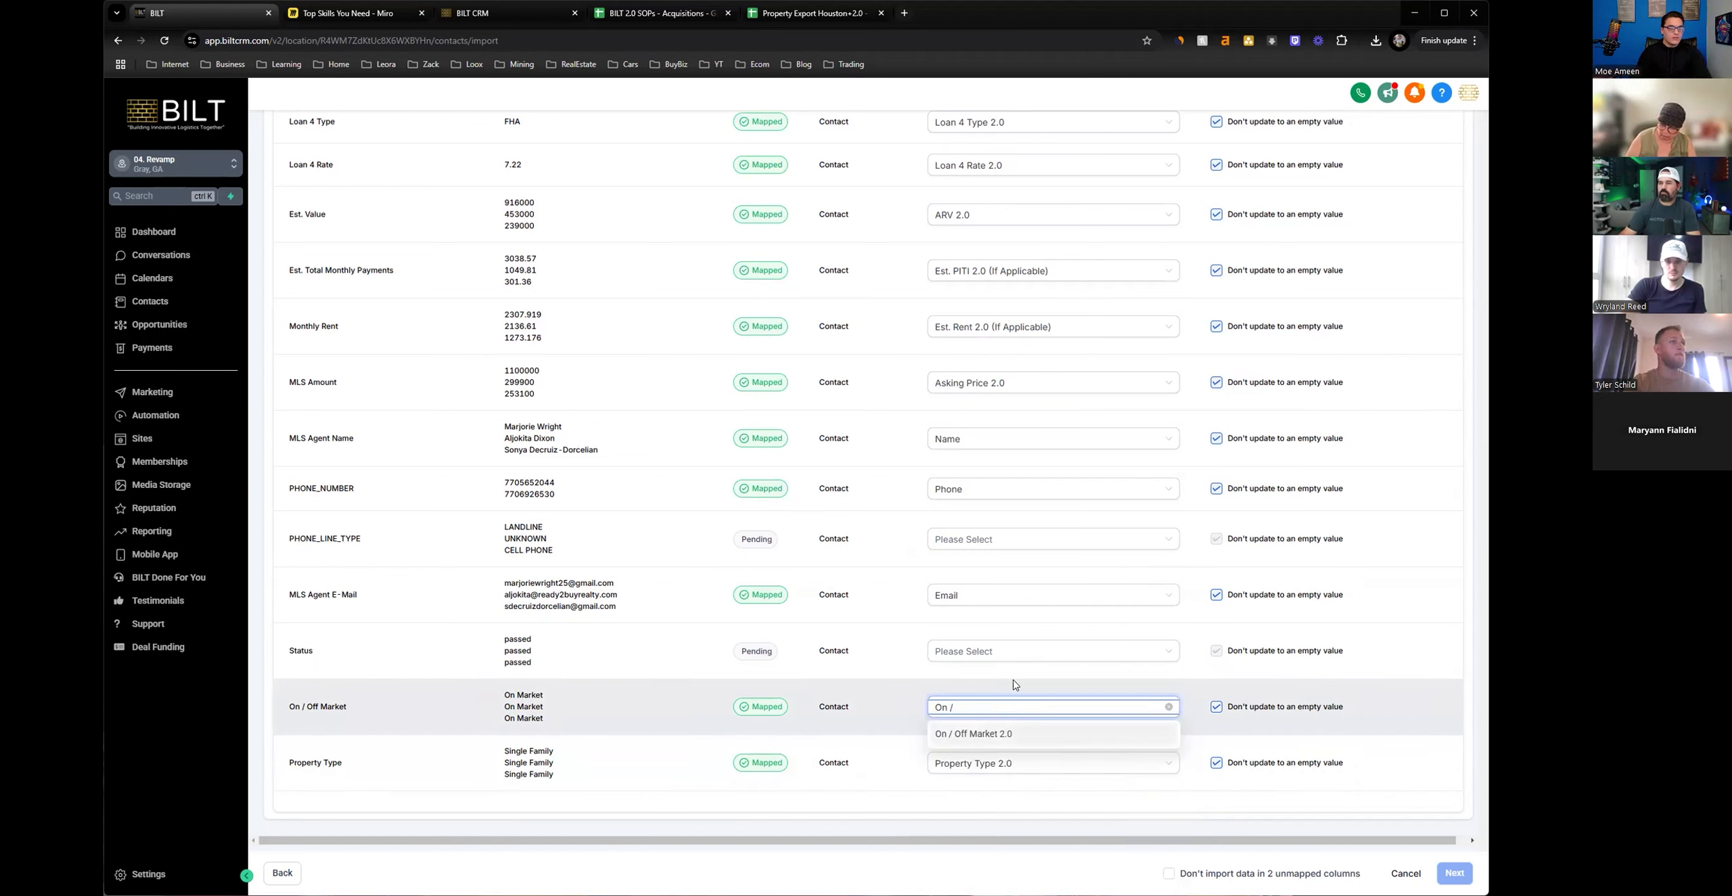
{"action": "left_click", "coordinate": [1005, 734]}
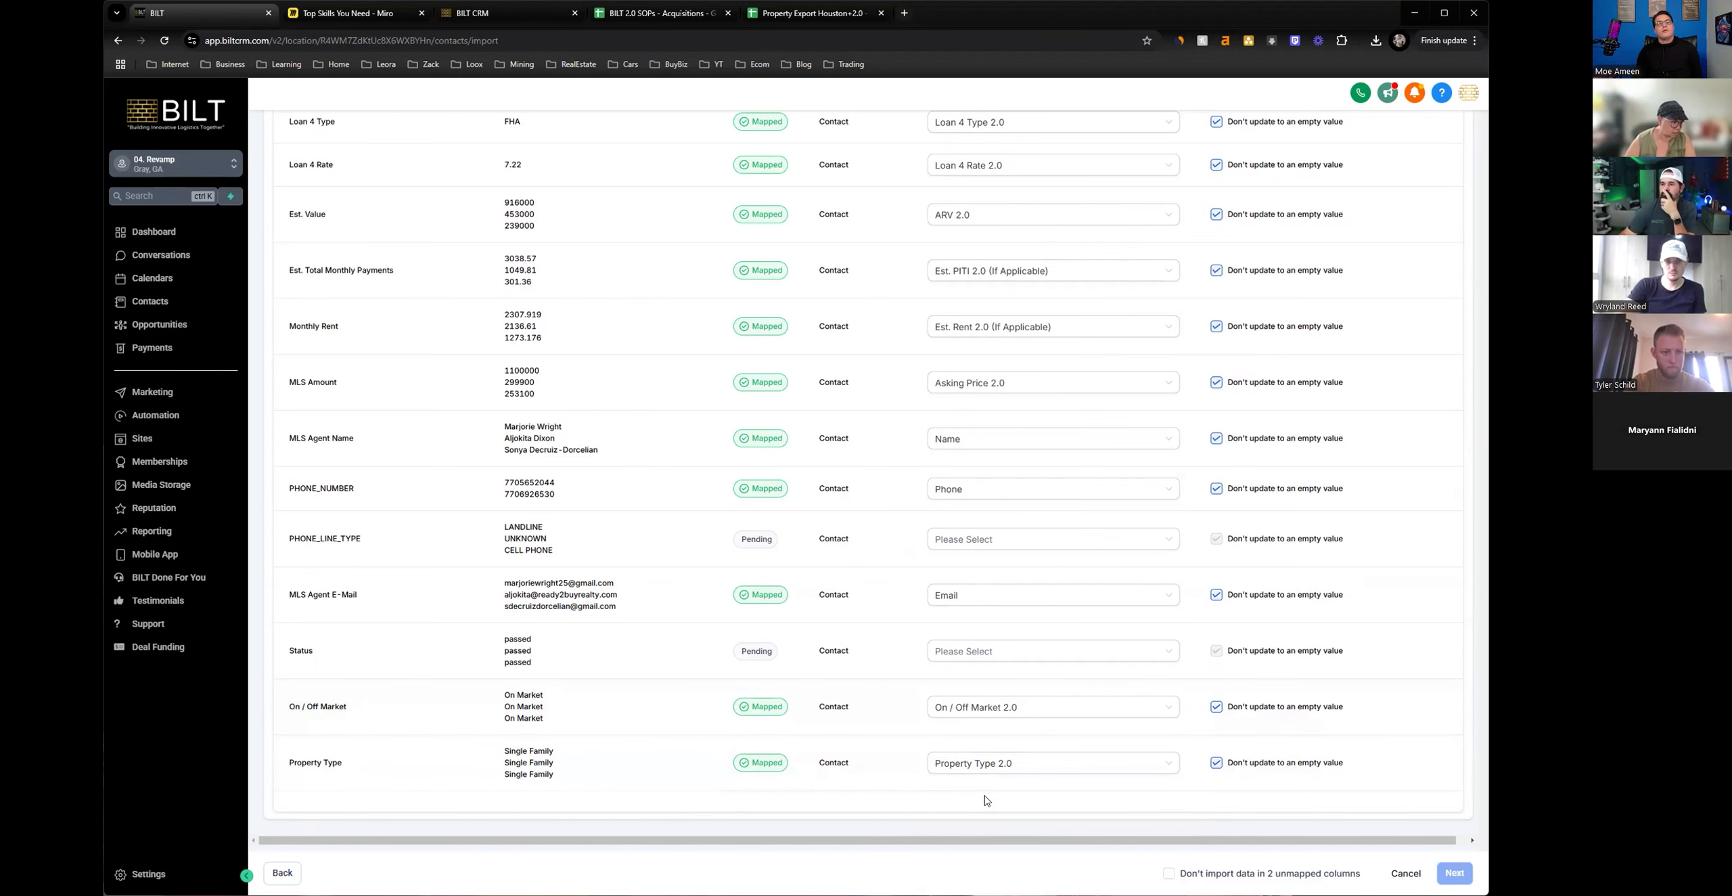
Review the column mappings and compare them with the column headers of the Cleaned sheet in Google Sheets.
{"action": "scroll", "coordinate": [912, 525], "scroll_direction": "up", "scroll_amount": 4}
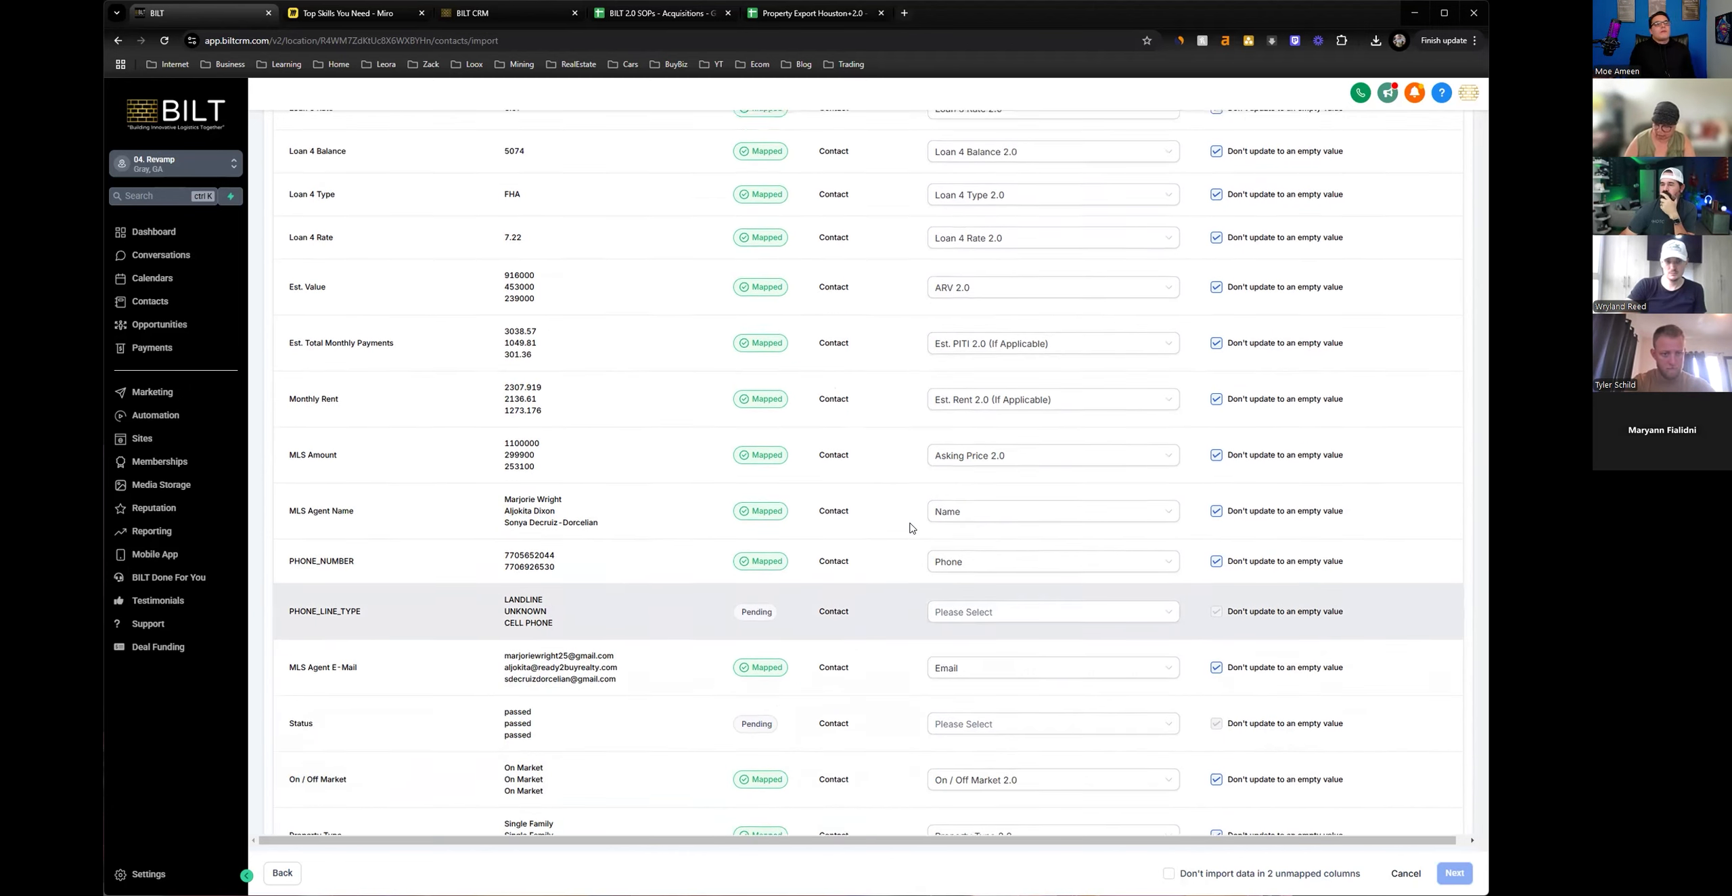
{"action": "scroll", "coordinate": [911, 527], "scroll_direction": "up", "scroll_amount": 6}
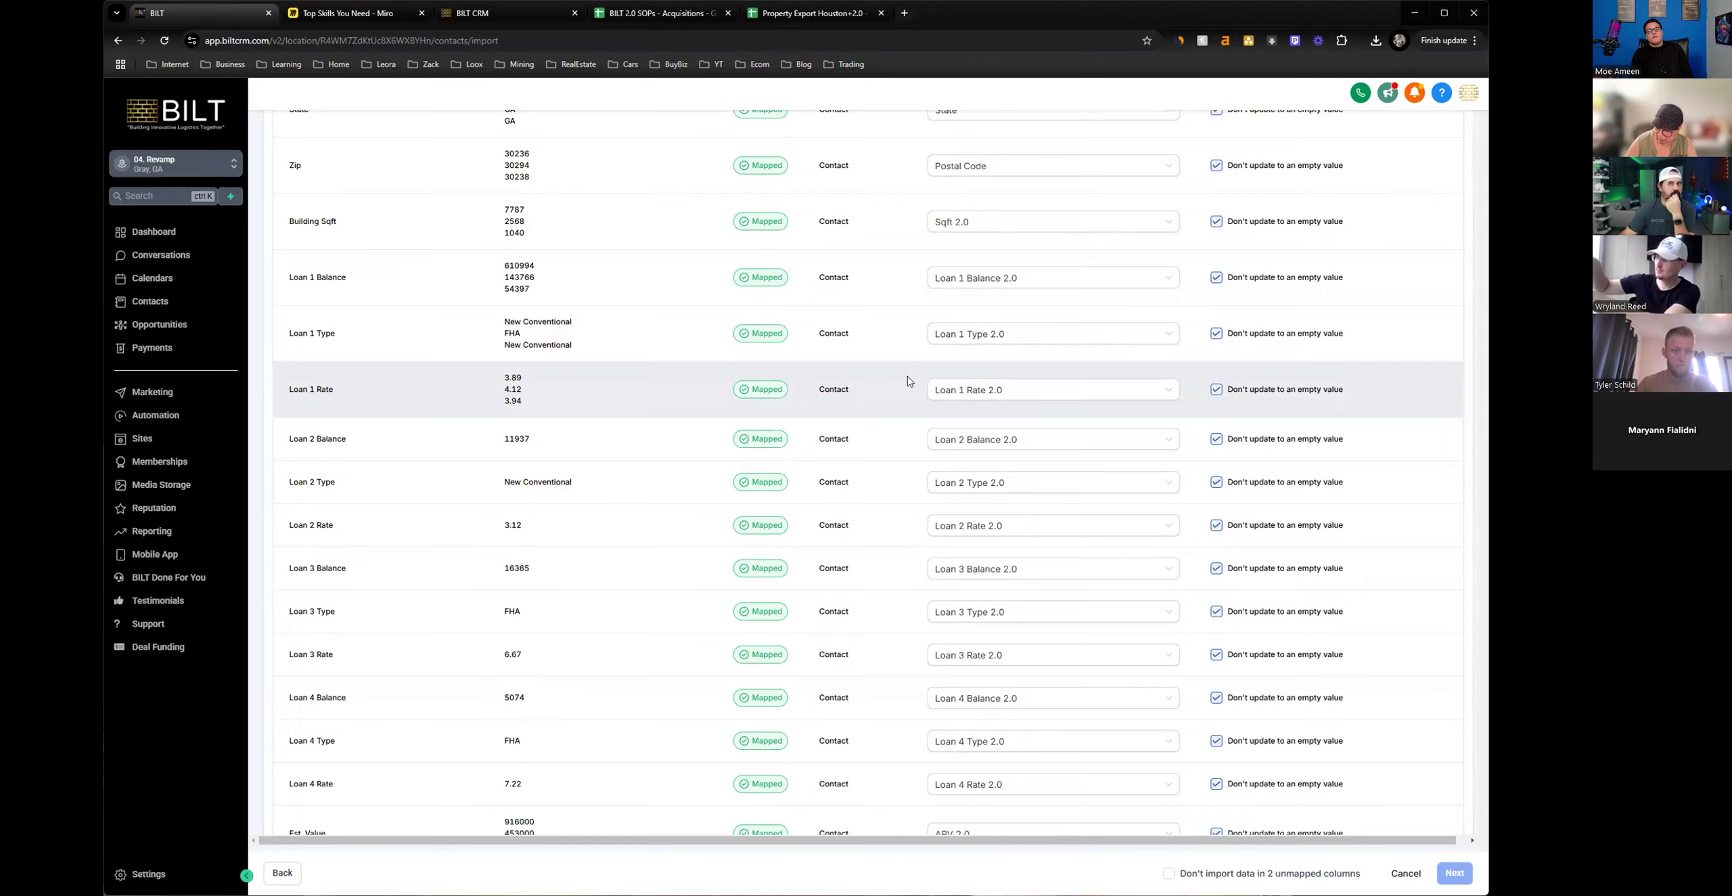
{"action": "scroll", "coordinate": [908, 388], "scroll_direction": "down", "scroll_amount": 5}
{"action": "scroll", "coordinate": [908, 388], "scroll_direction": "down", "scroll_amount": 5}
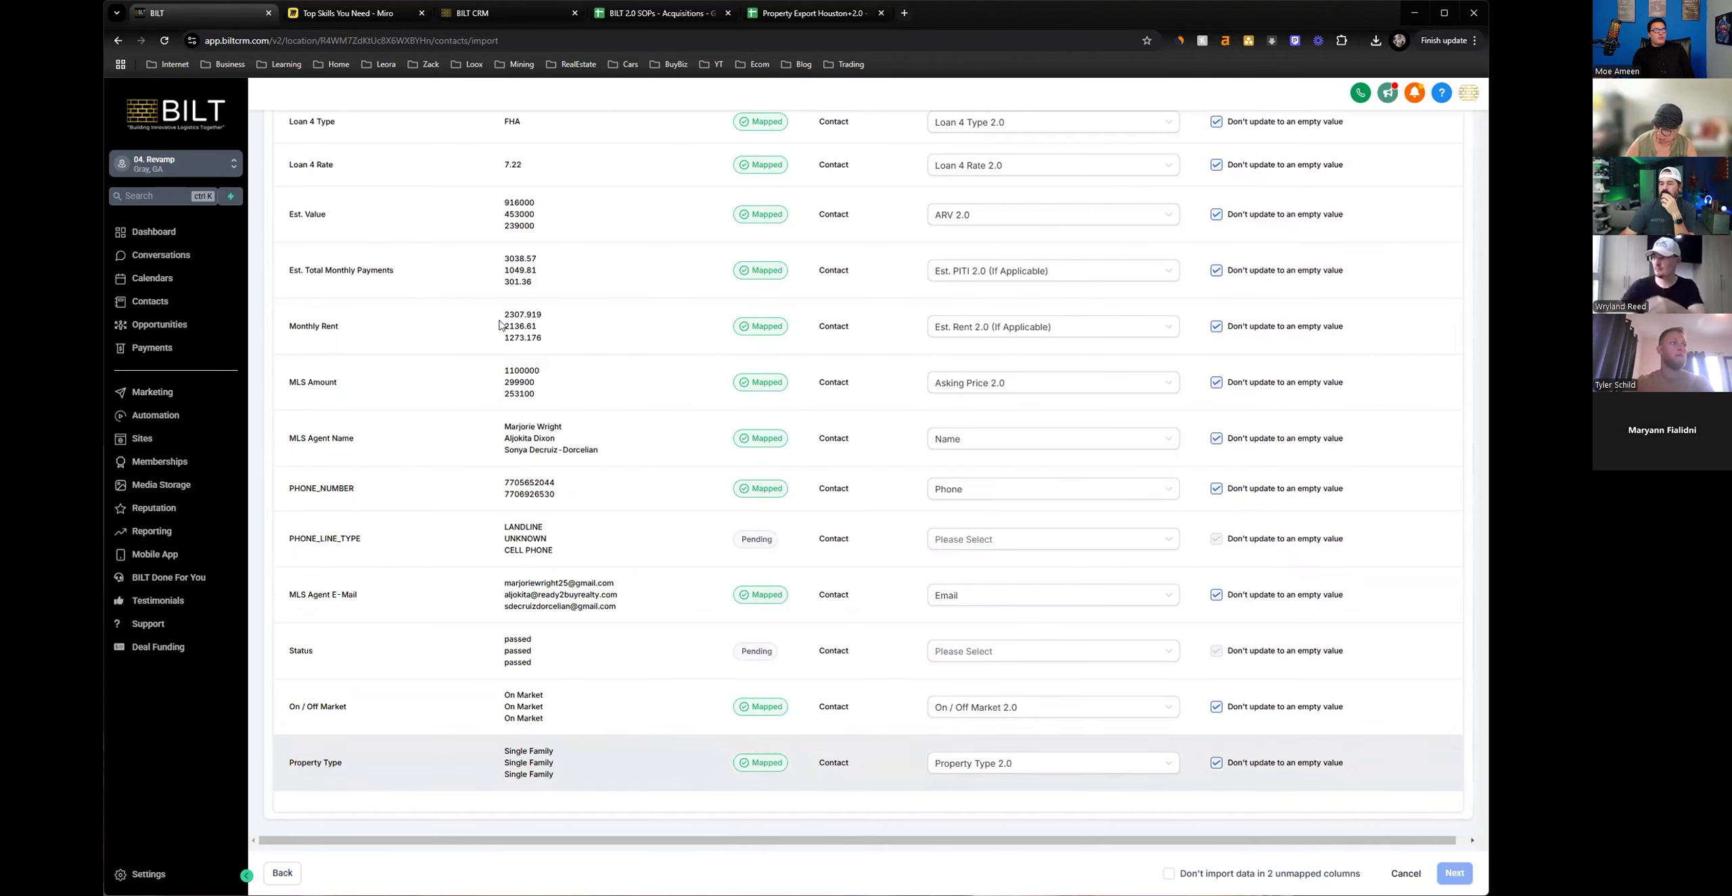
{"action": "left_click", "coordinate": [795, 17]}
{"action": "left_click_drag", "start_coordinate": [697, 191], "coordinate": [1282, 192]}
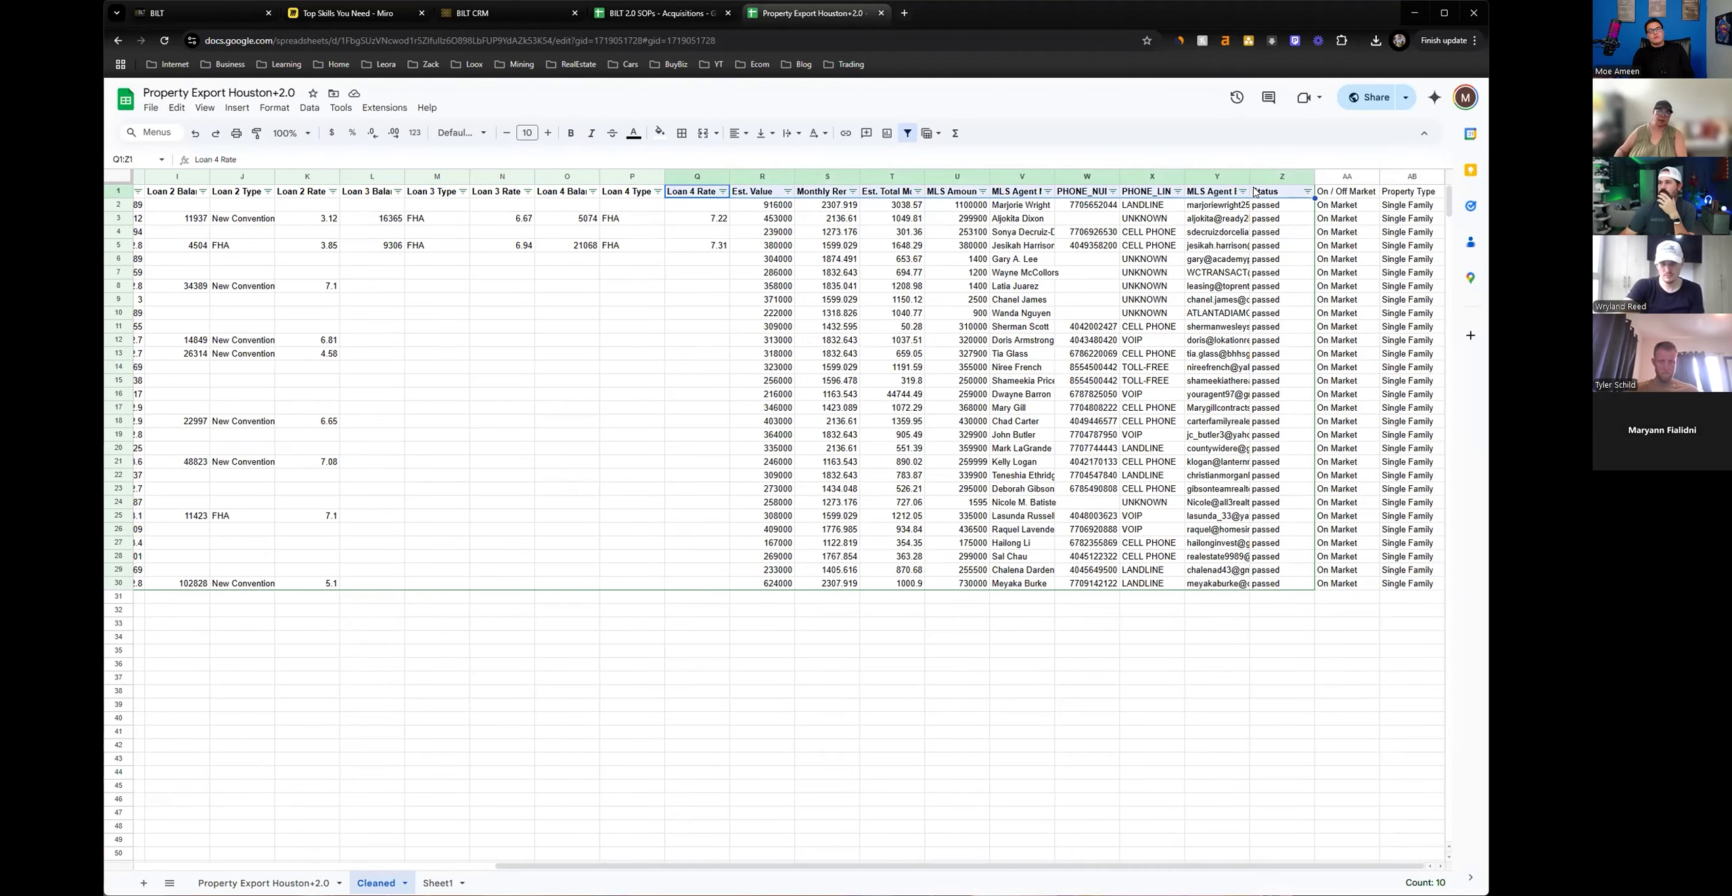
{"action": "left_click", "coordinate": [212, 22]}
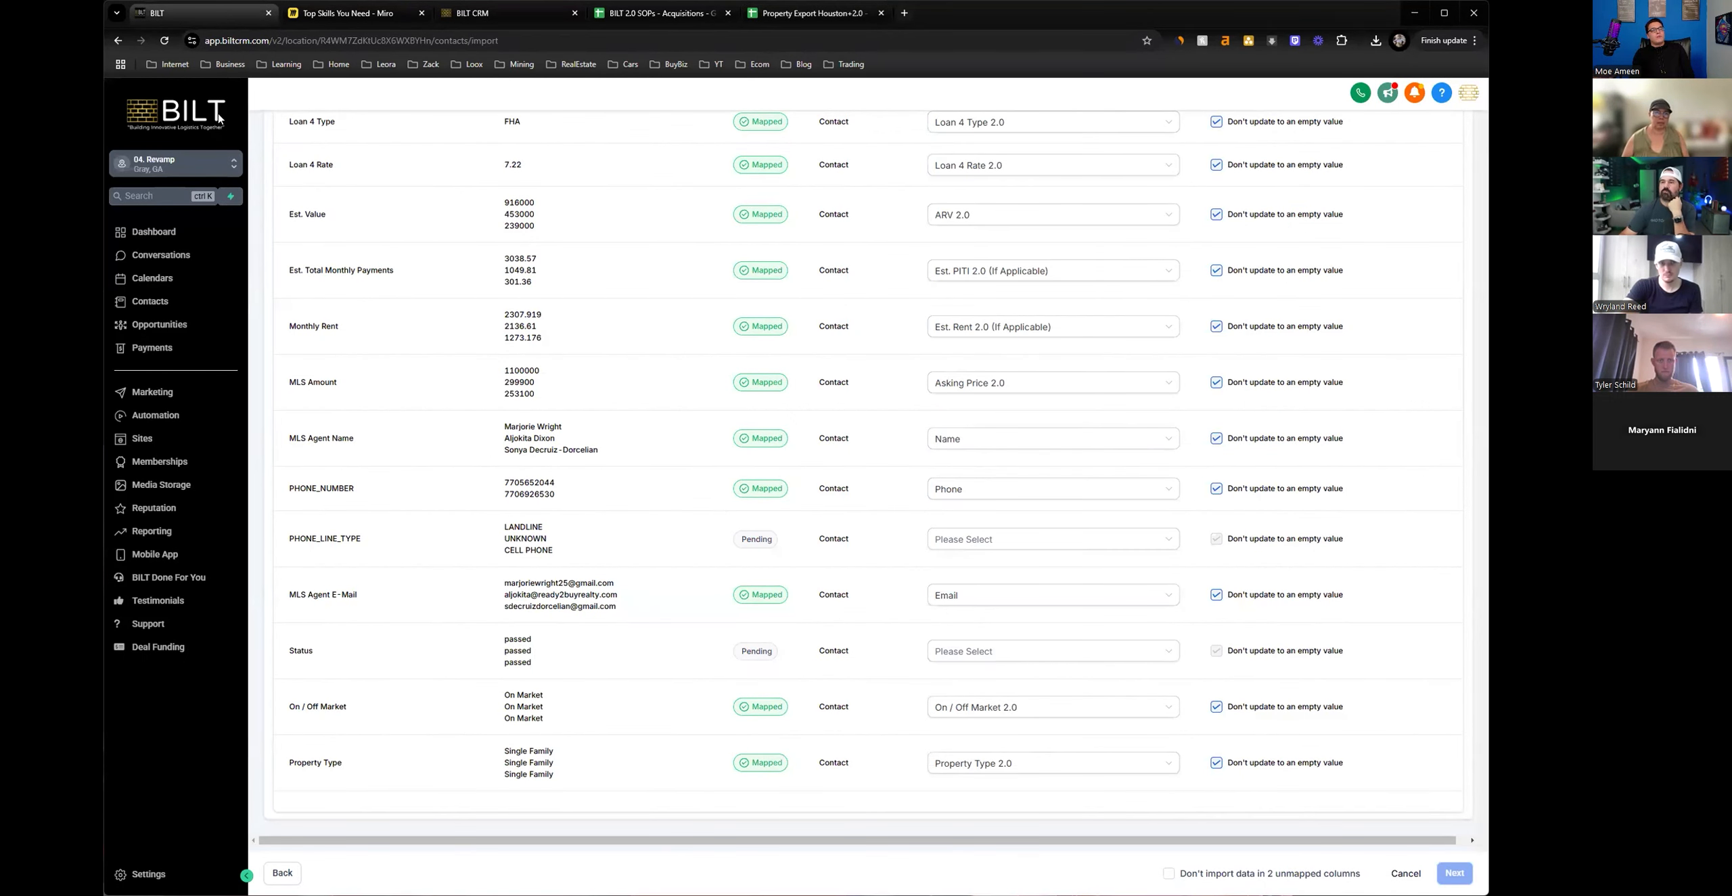
{"action": "left_click_drag", "start_coordinate": [343, 764], "coordinate": [309, 374]}
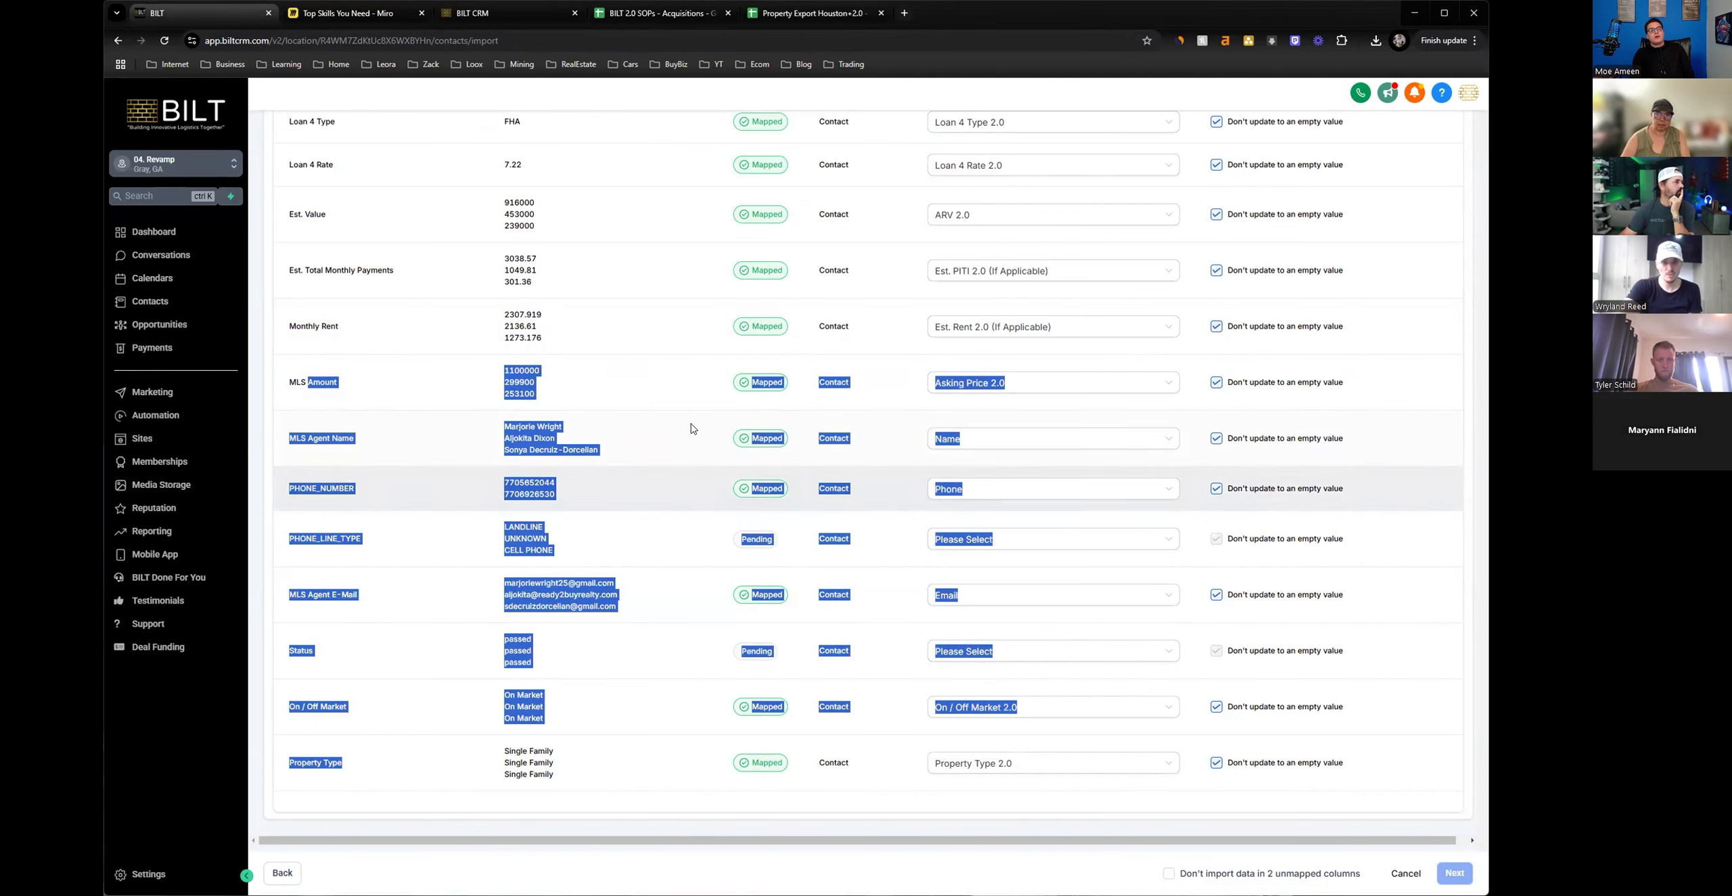
{"action": "left_click", "coordinate": [691, 370]}
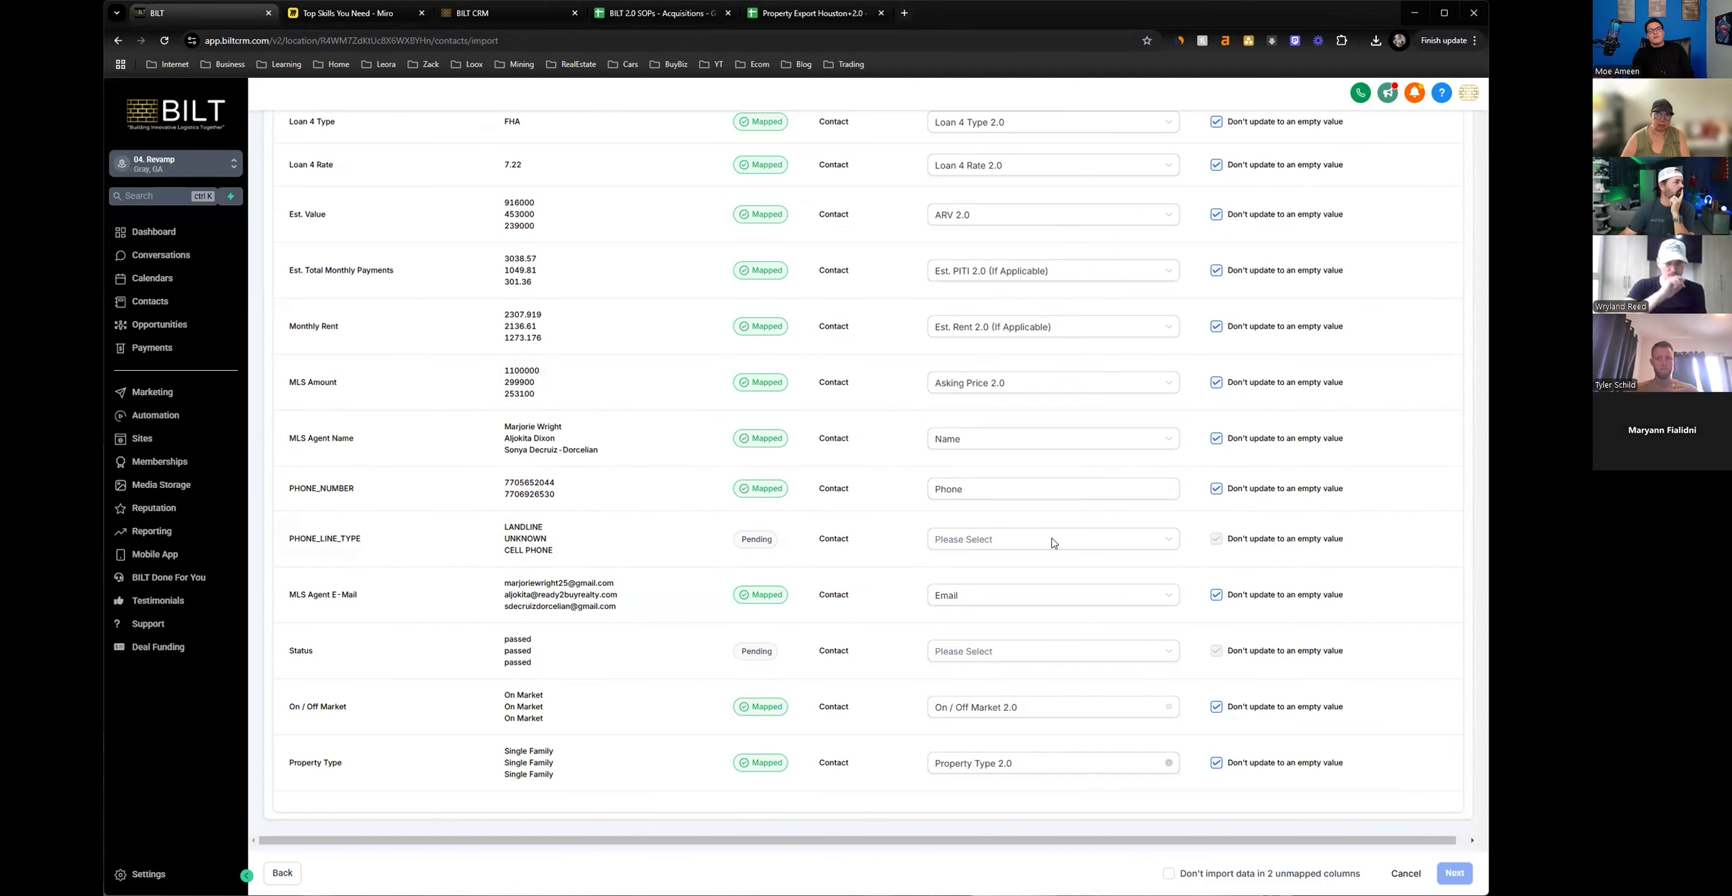
Exclude the unmapped columns from the import and assign the agent tag to the imported contacts.
{"action": "left_click", "coordinate": [1170, 874]}
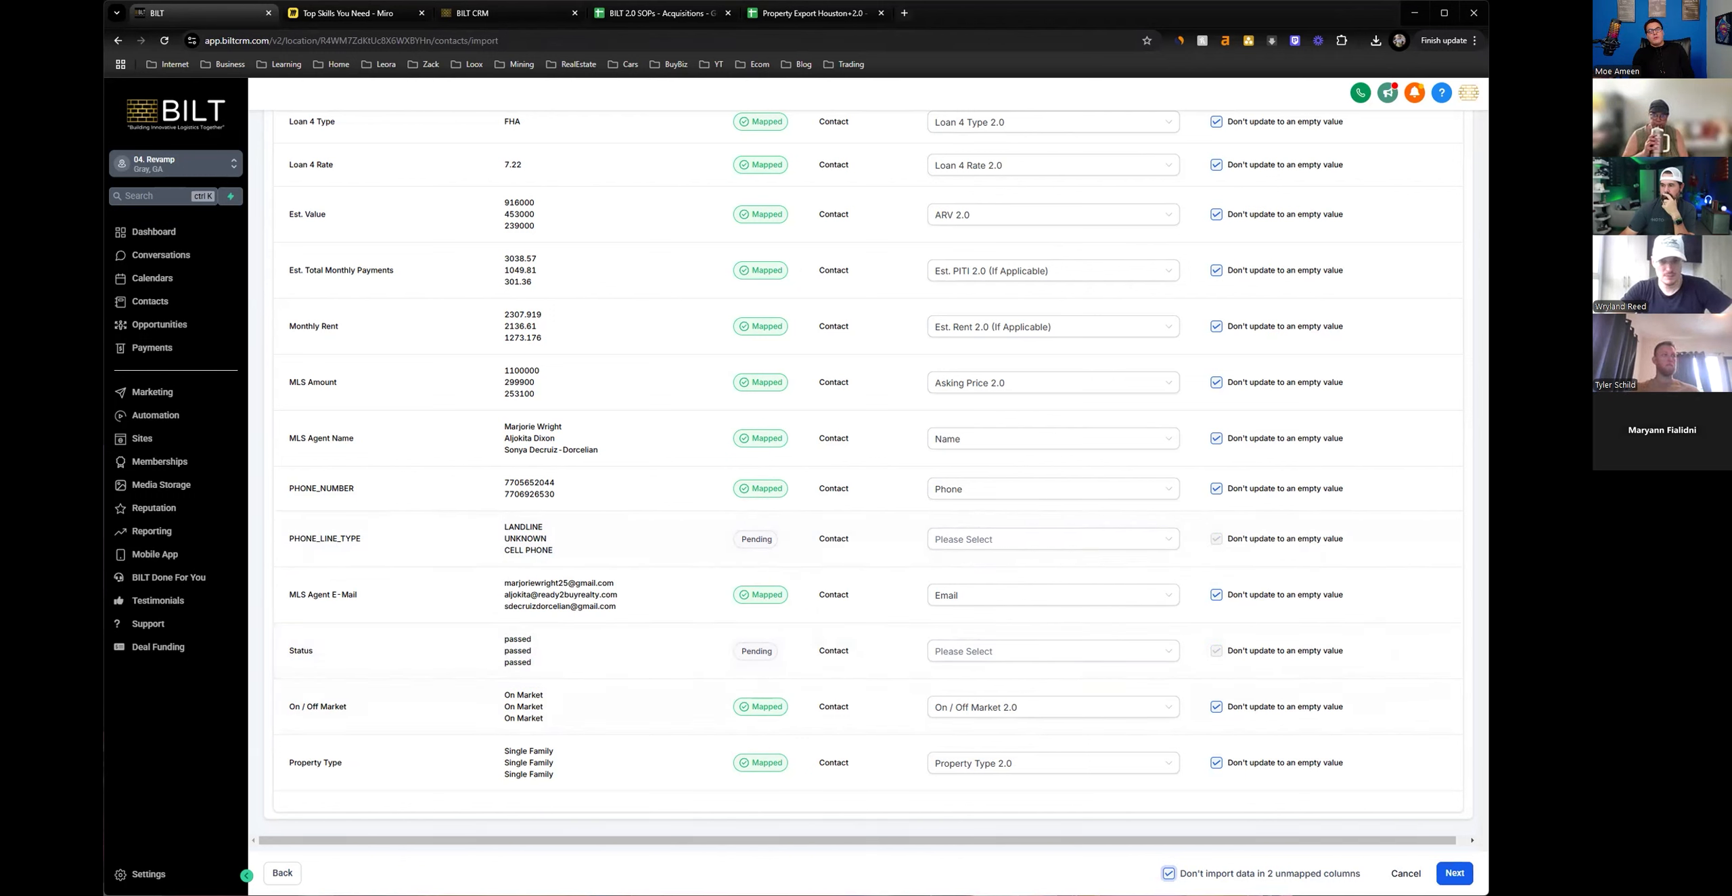
{"action": "left_click", "coordinate": [1453, 872]}
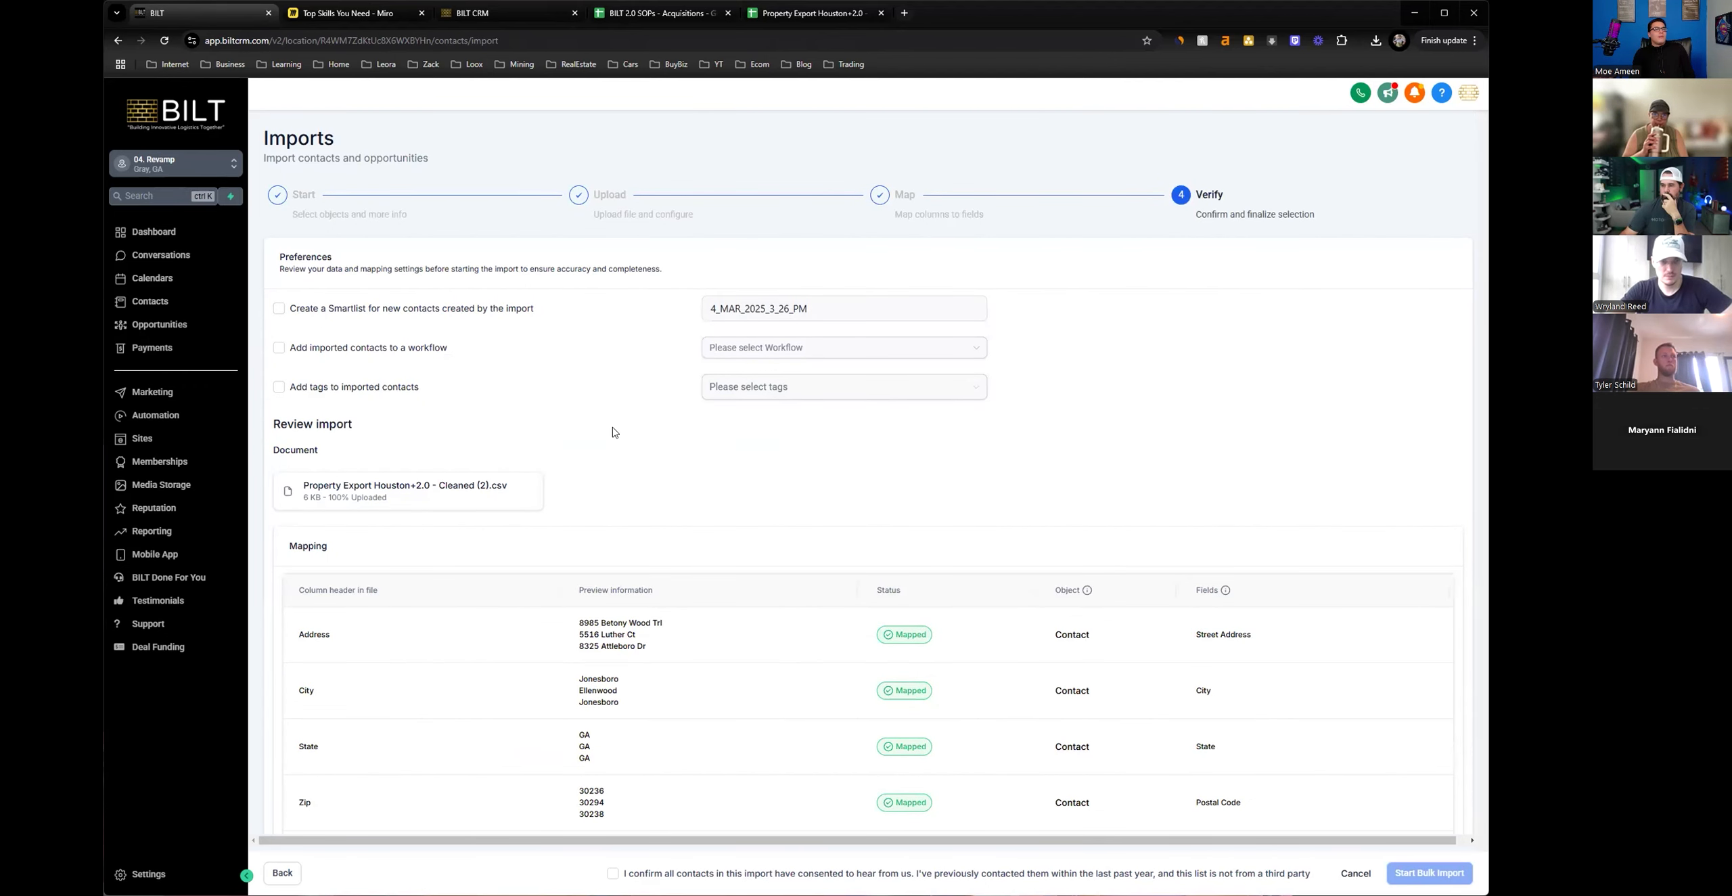
{"action": "left_click", "coordinate": [320, 395]}
{"action": "left_click", "coordinate": [747, 386]}
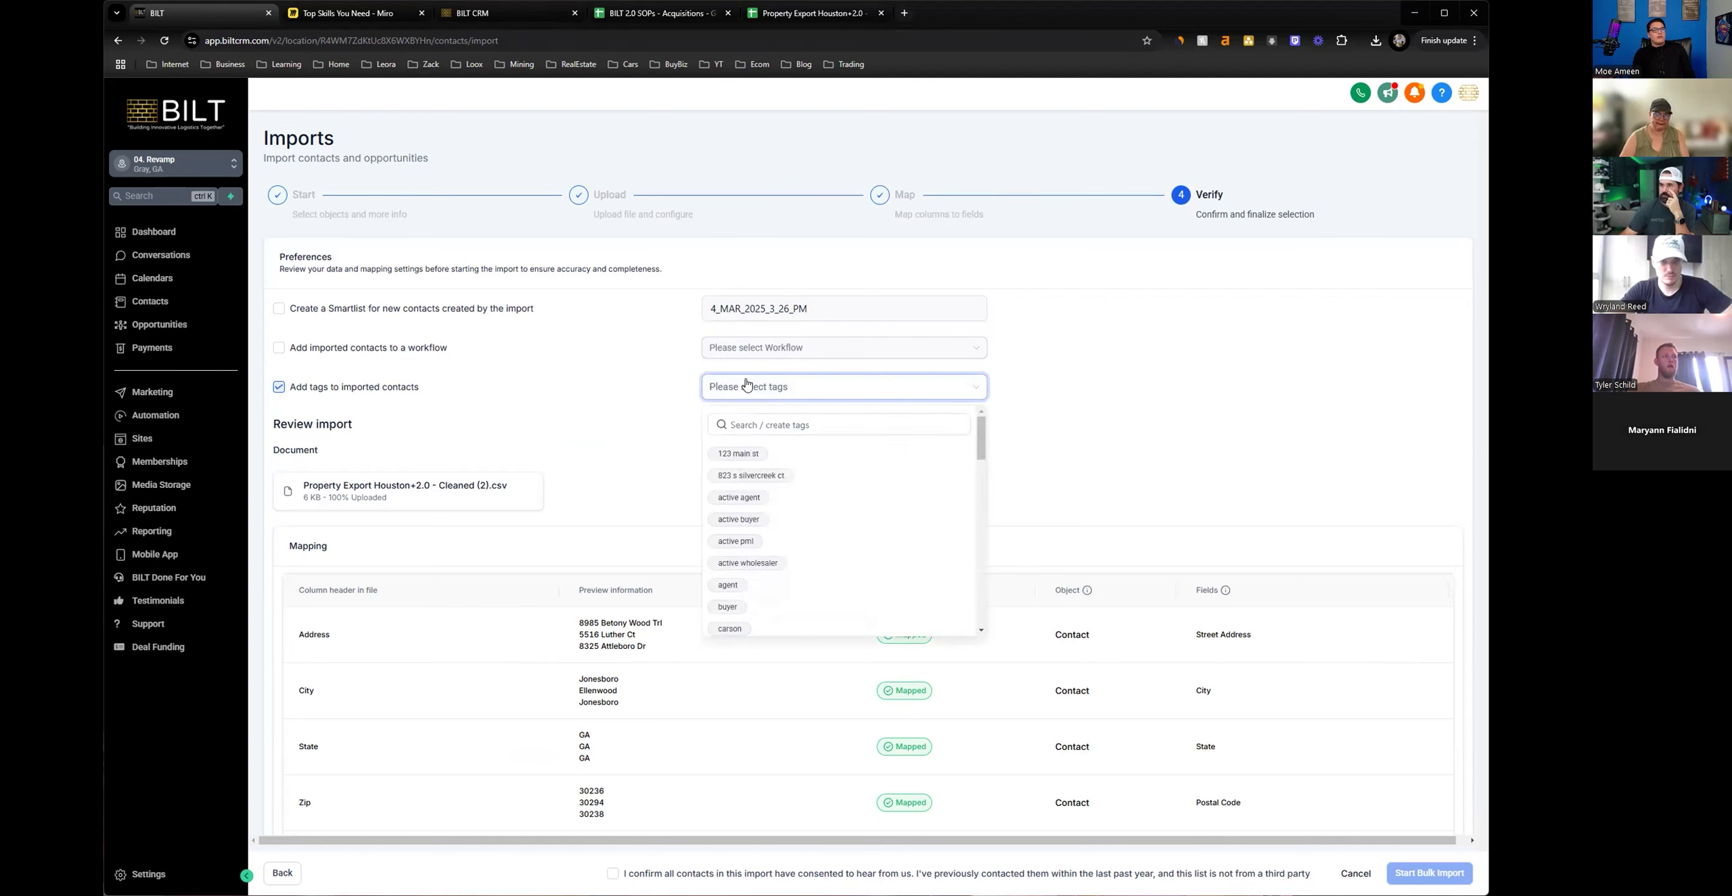
{"action": "left_click", "coordinate": [727, 585]}
{"action": "left_click", "coordinate": [666, 370]}
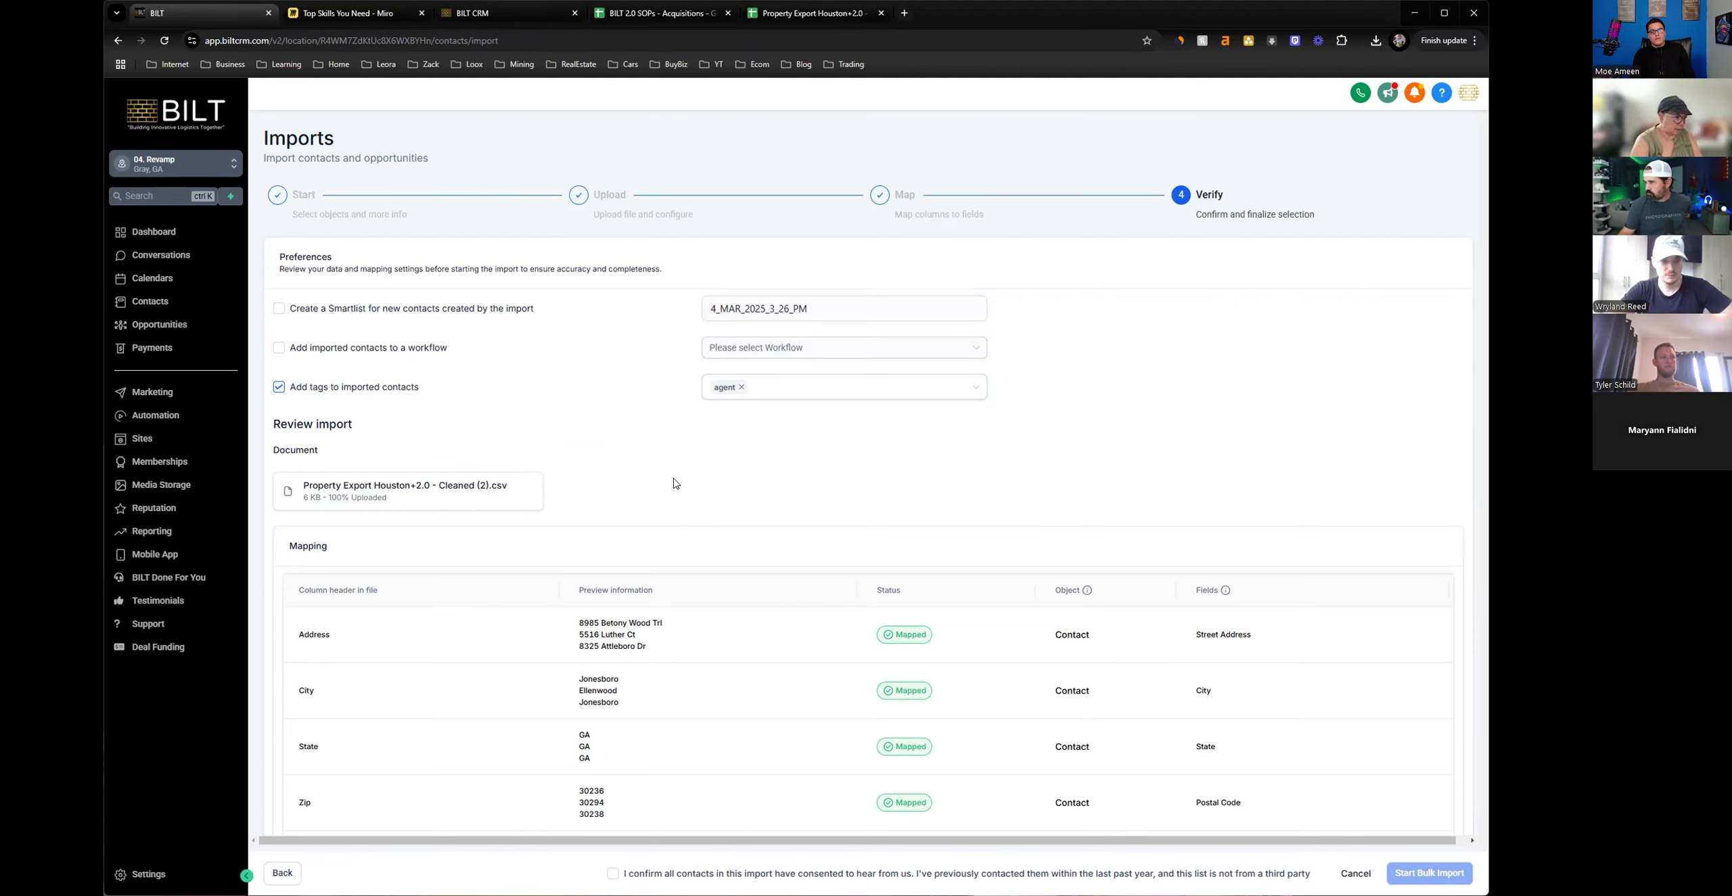
Try to add a new houstontest2/4/25 tag to the imported contacts.
{"action": "left_click", "coordinate": [769, 400]}
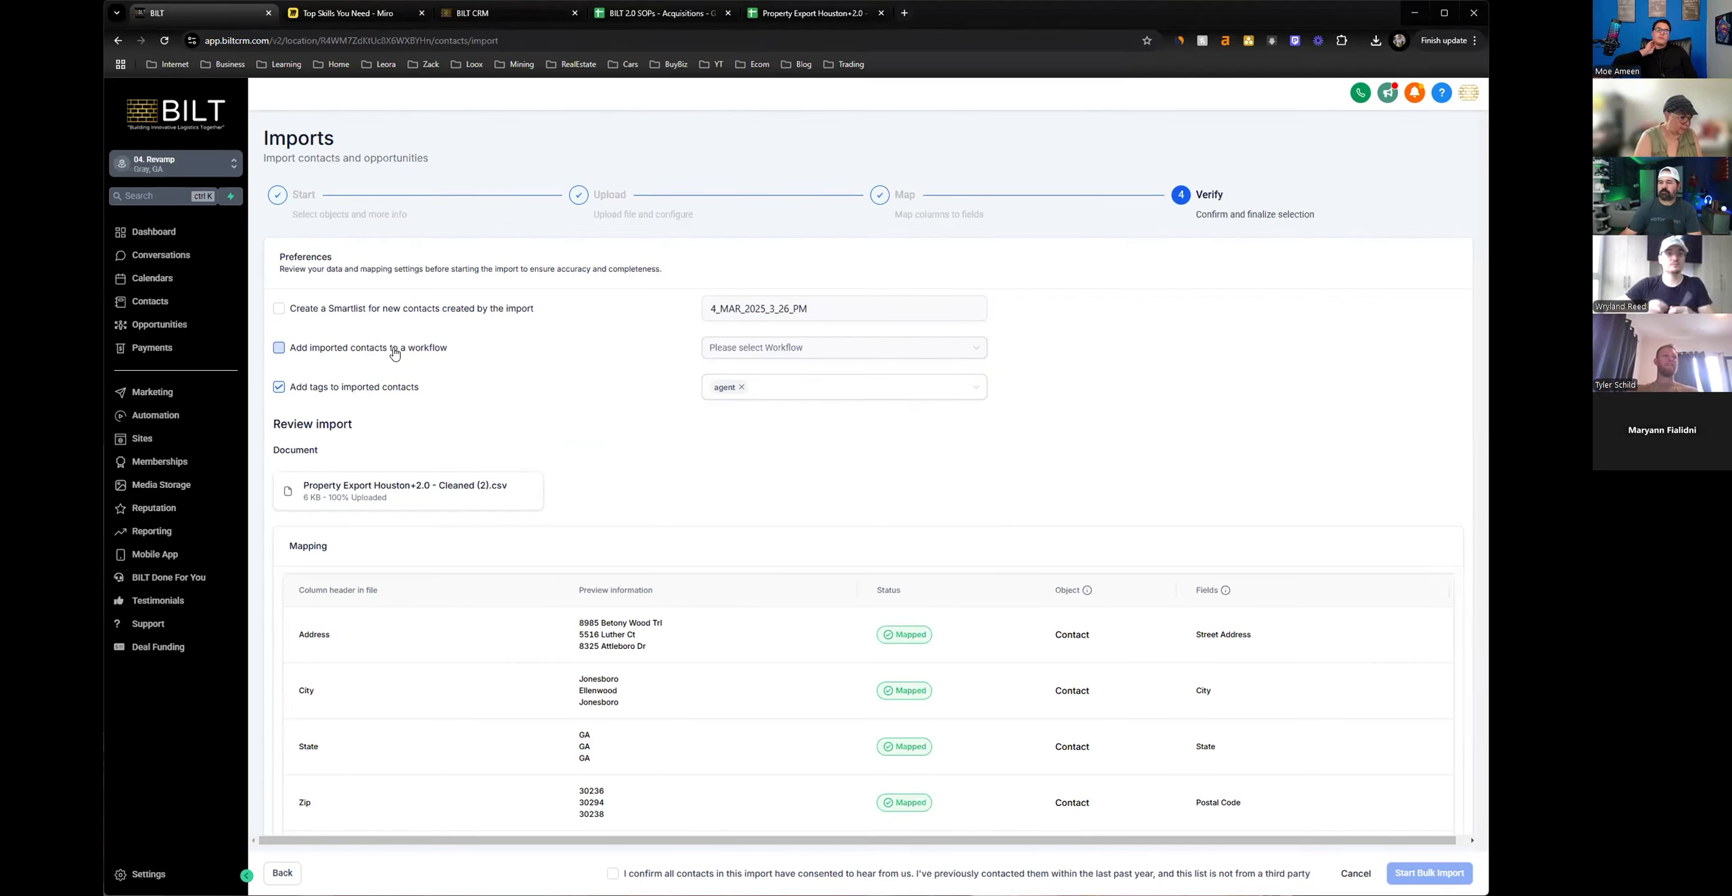
{"action": "left_click", "coordinate": [775, 391]}
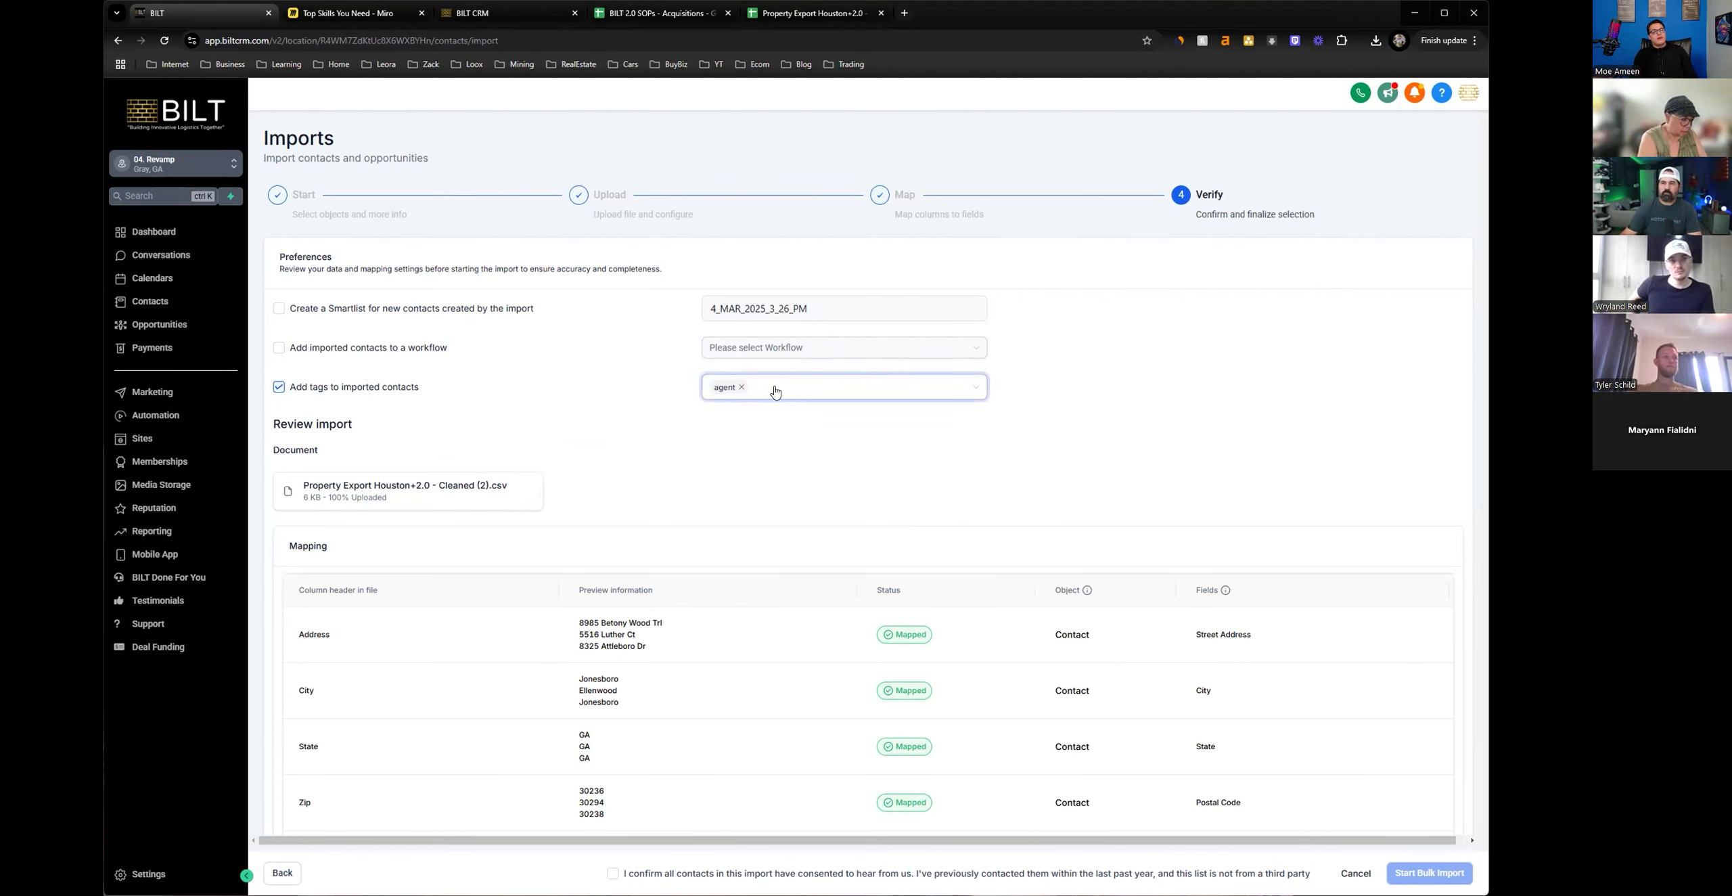
{"action": "left_click", "coordinate": [757, 418]}
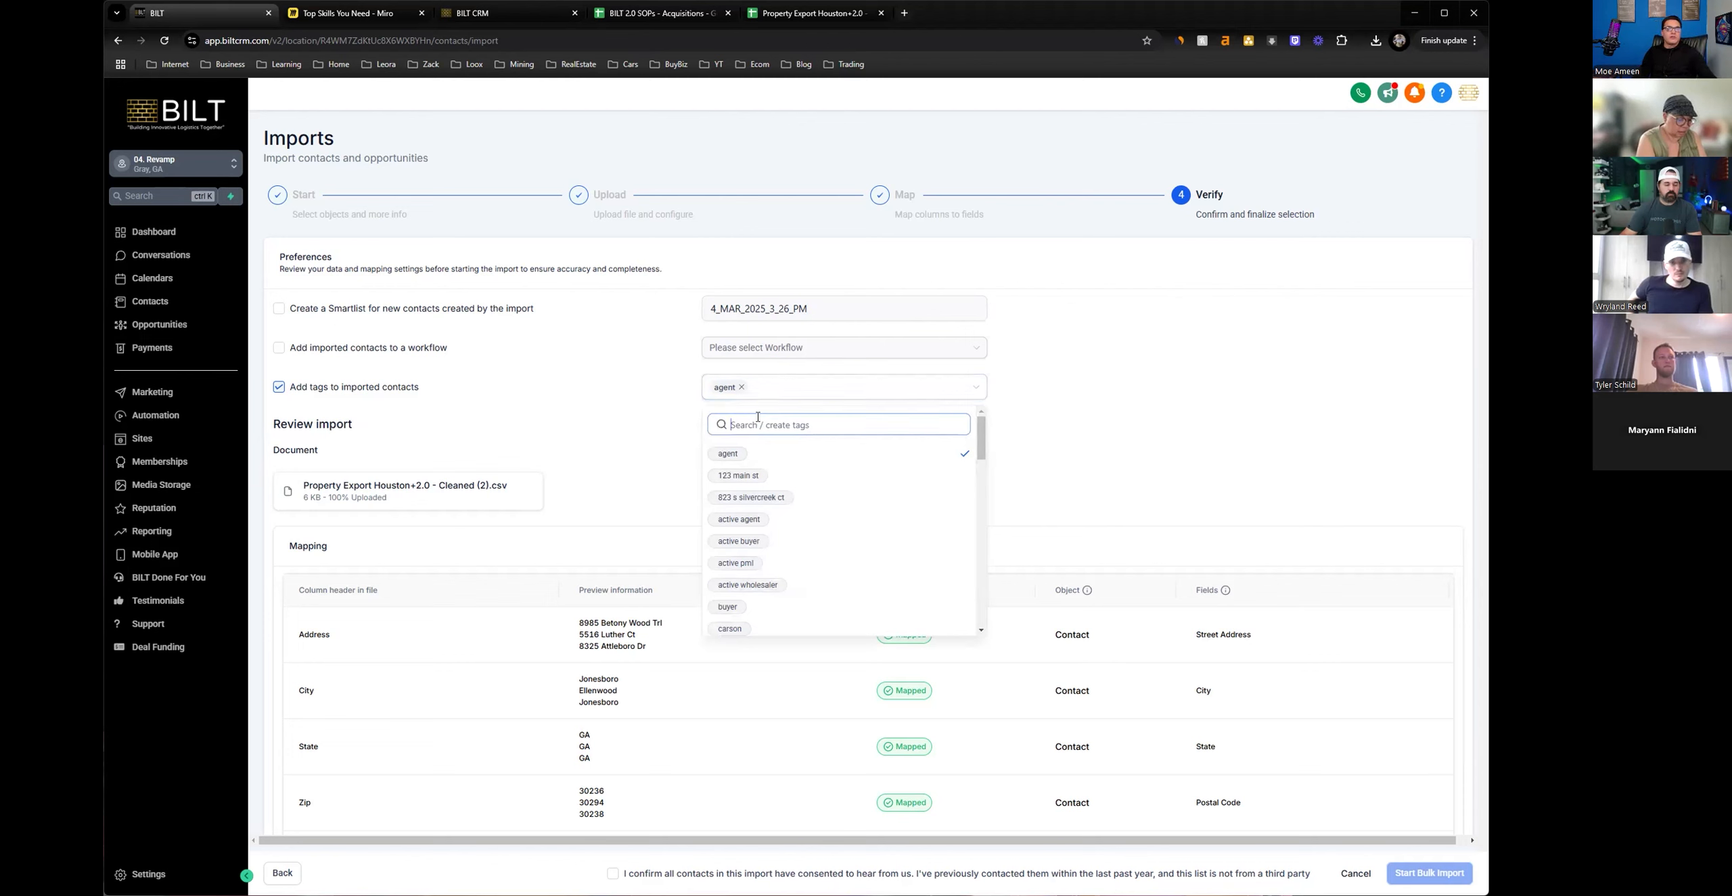
{"action": "type", "text": "houstontest"}
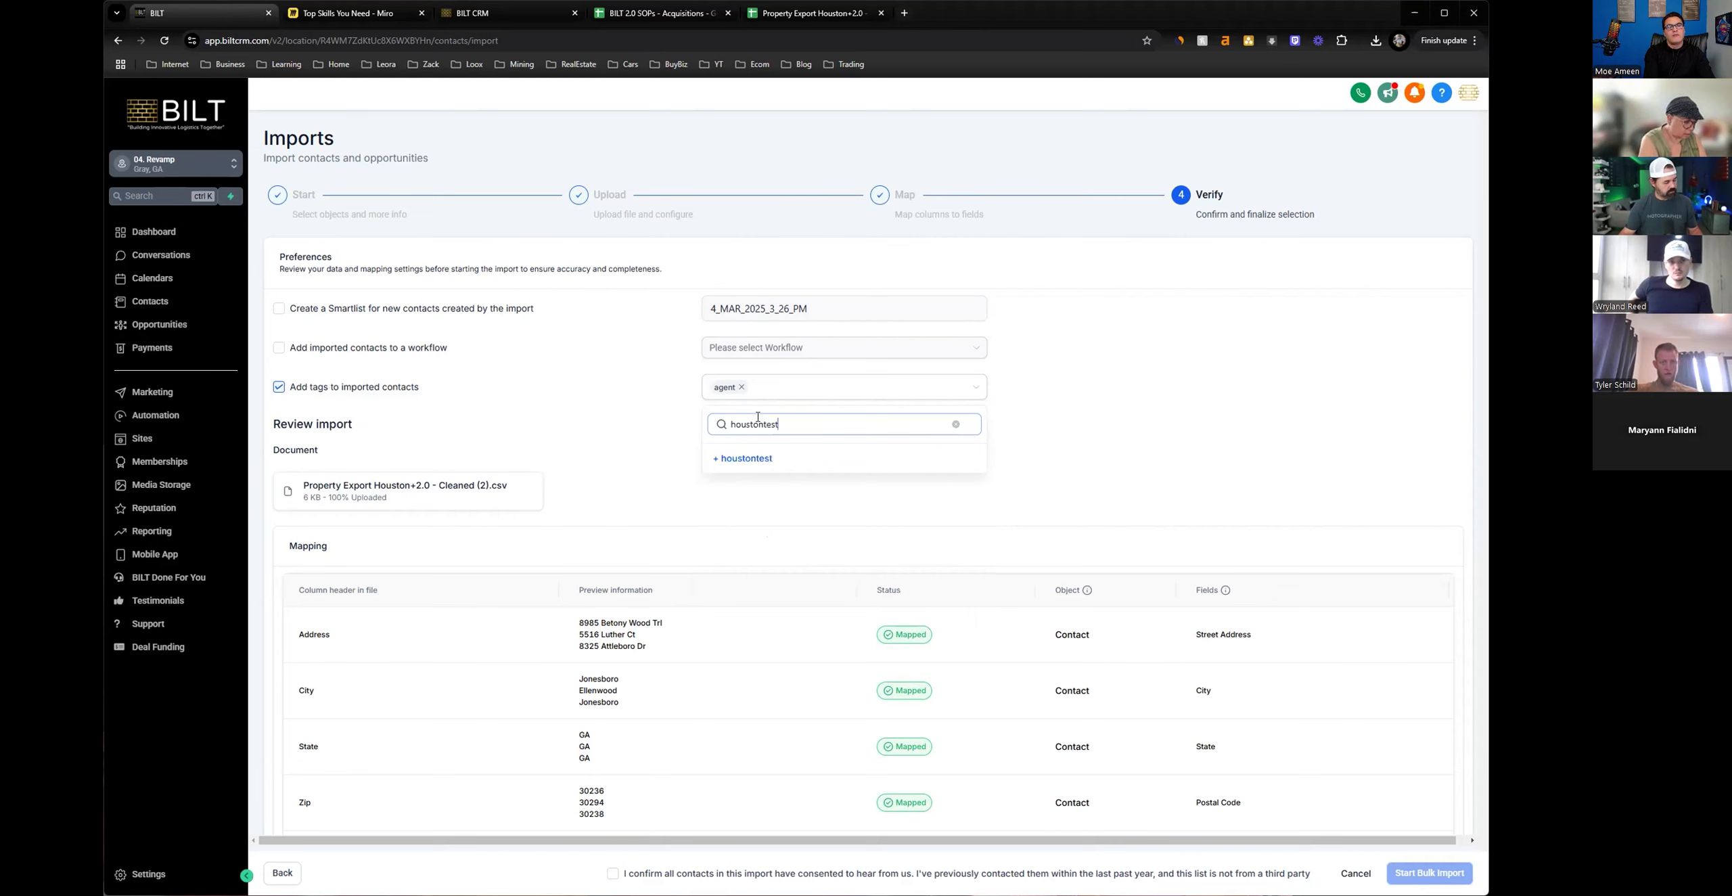
{"action": "type", "text": "2-4"}
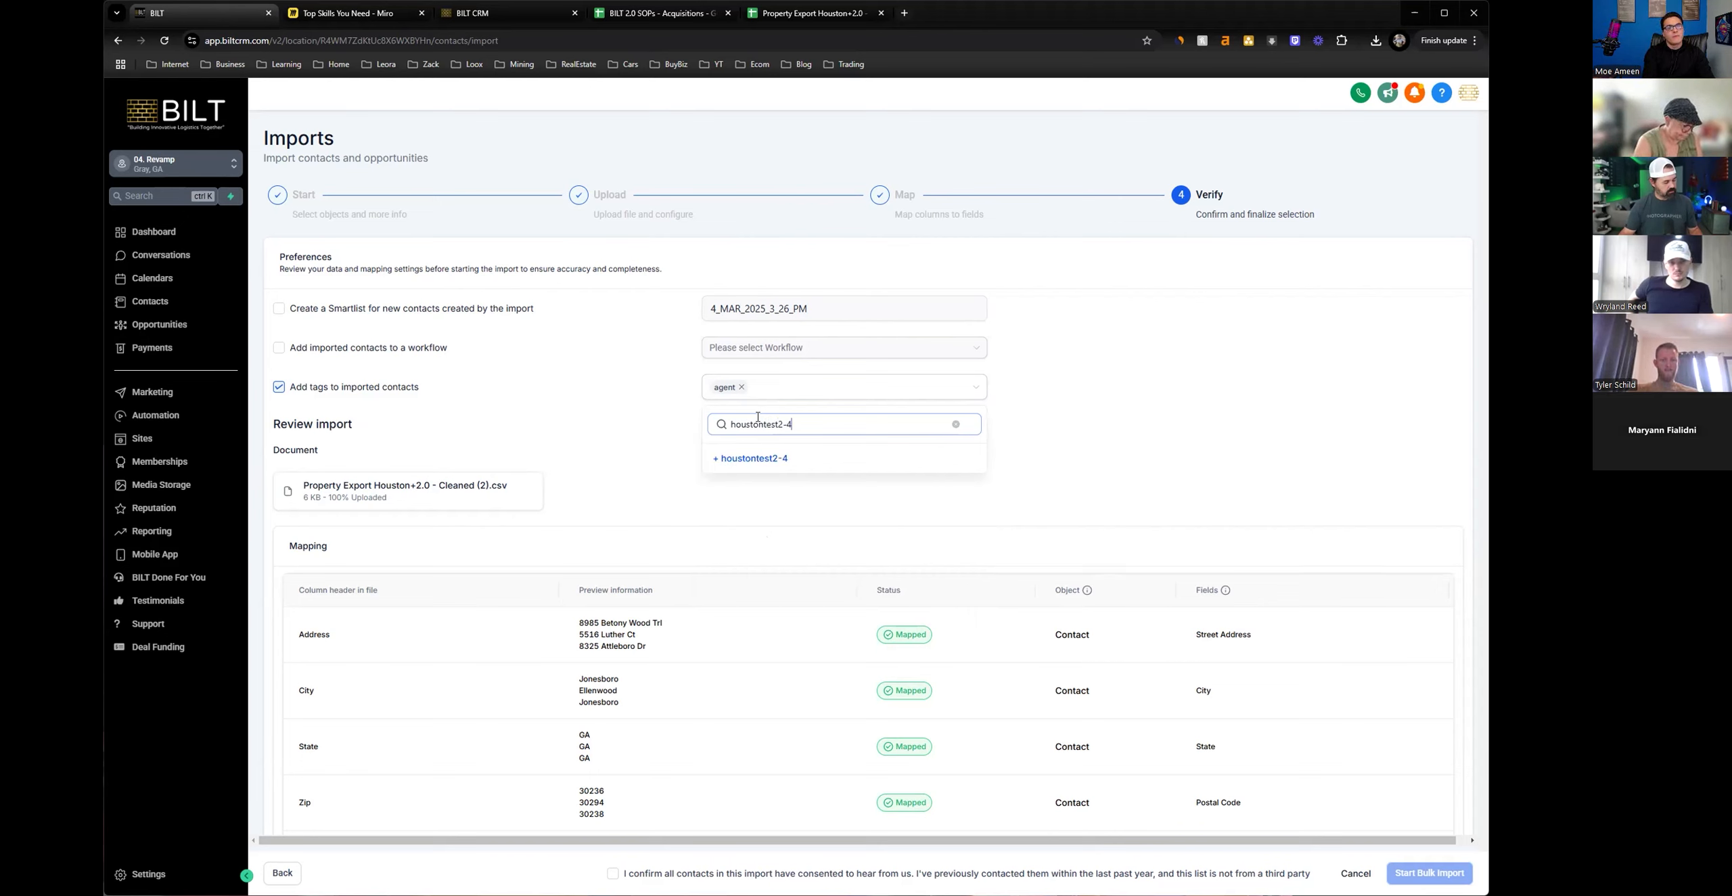
{"action": "key", "text": "BackSpace"}
{"action": "key", "text": "BackSpace"}
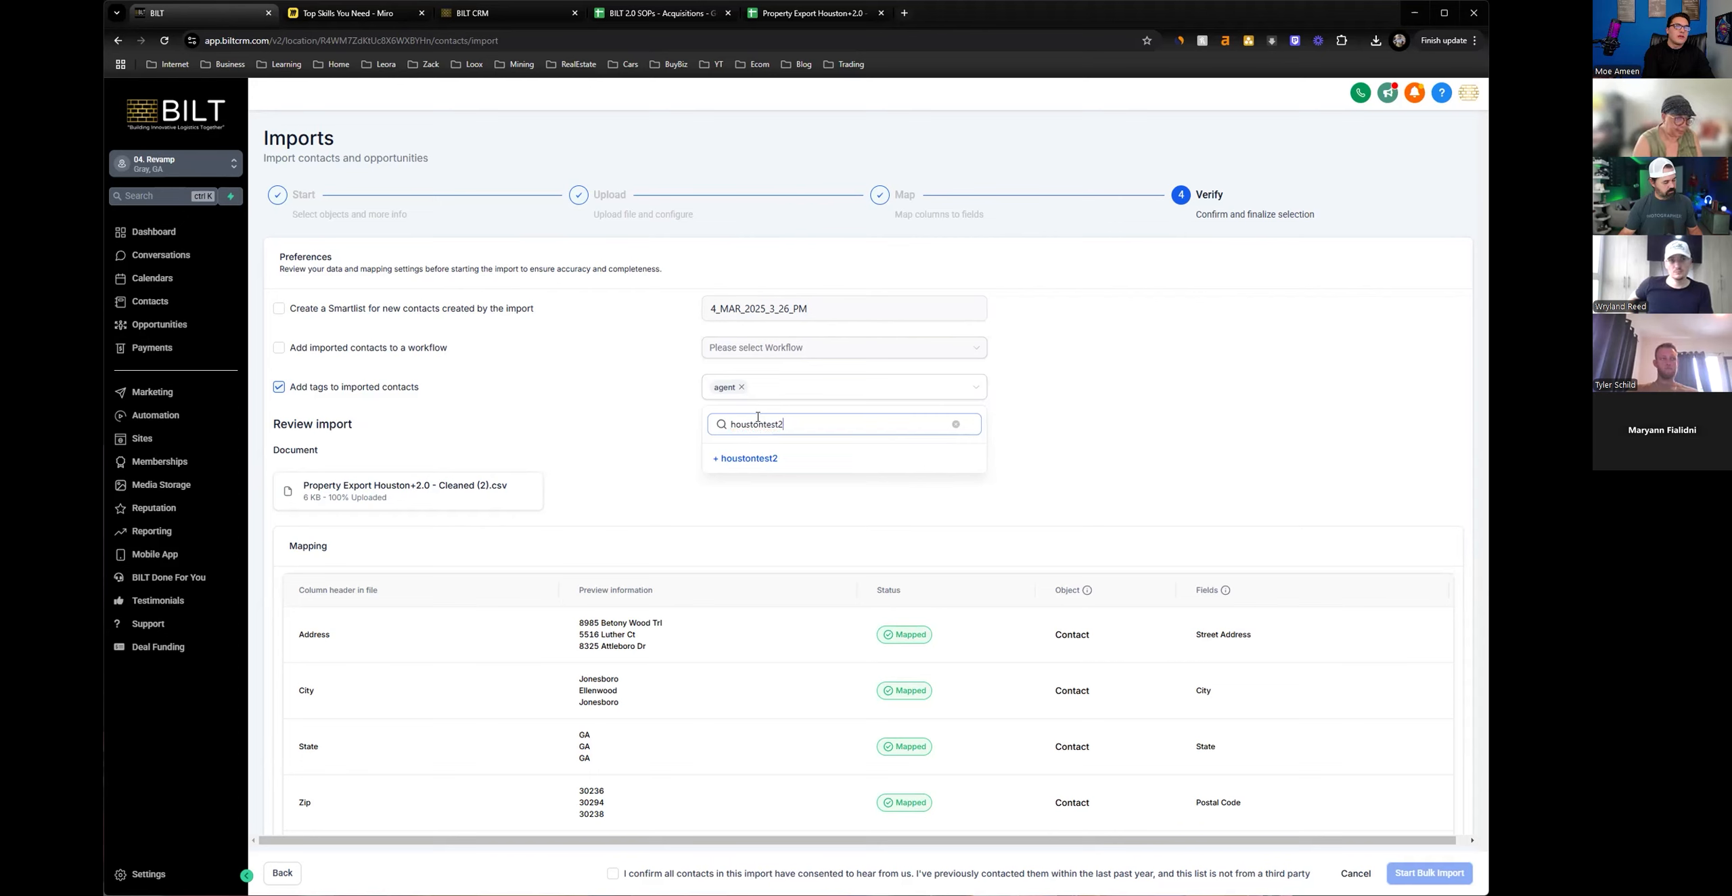
{"action": "type", "text": "/4/25"}
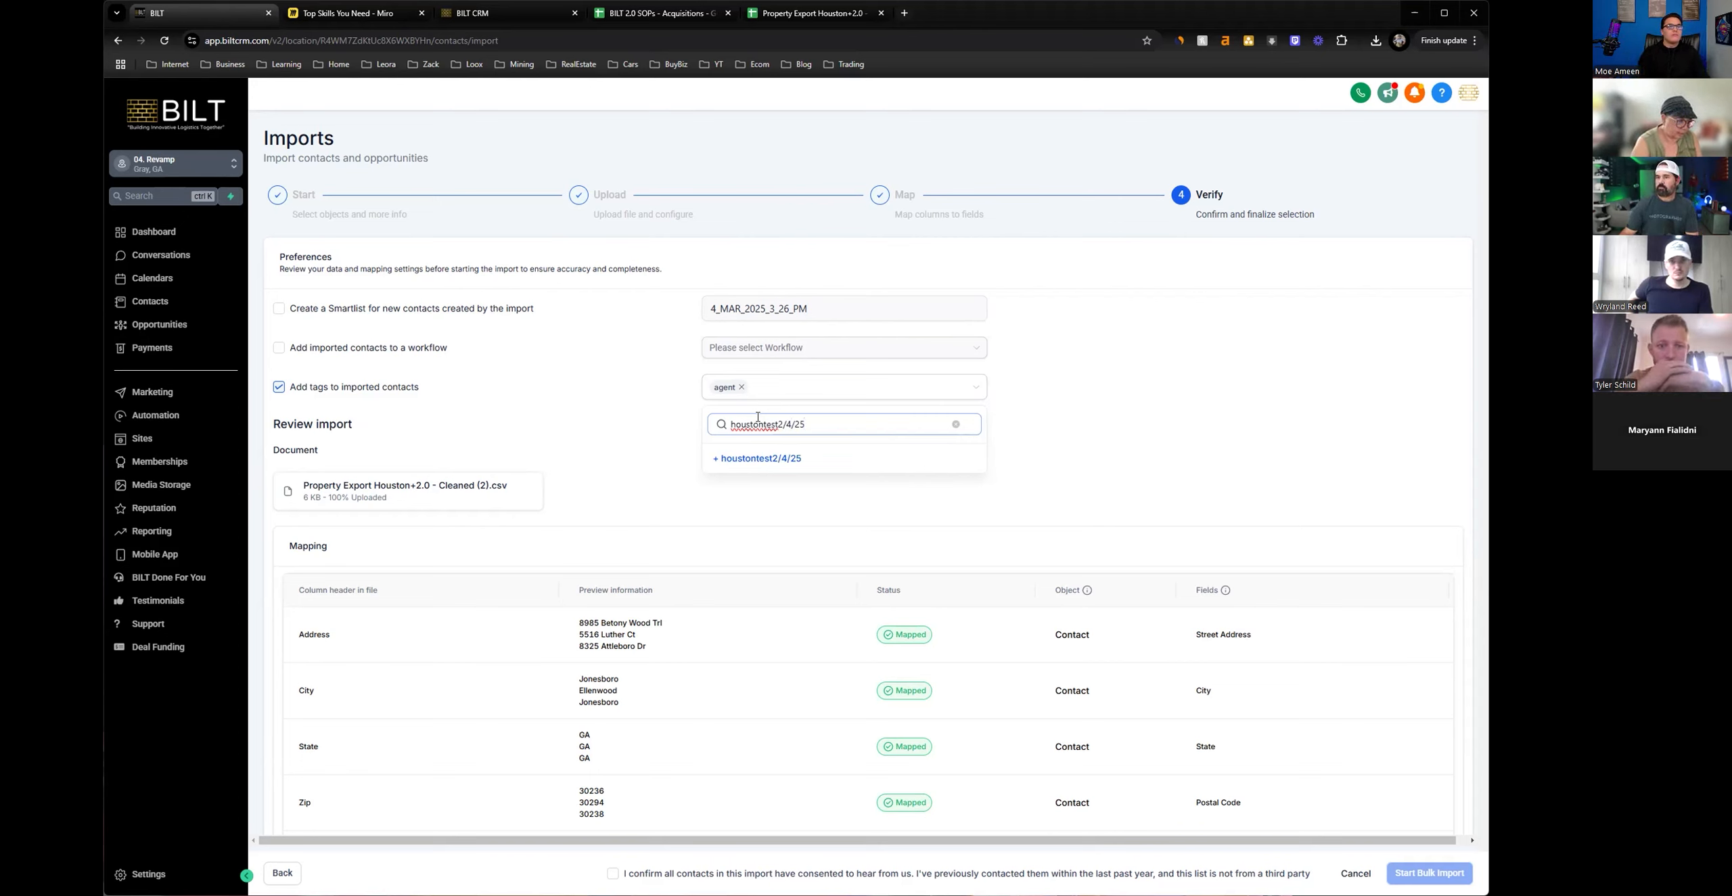
{"action": "left_click", "coordinate": [1145, 432]}
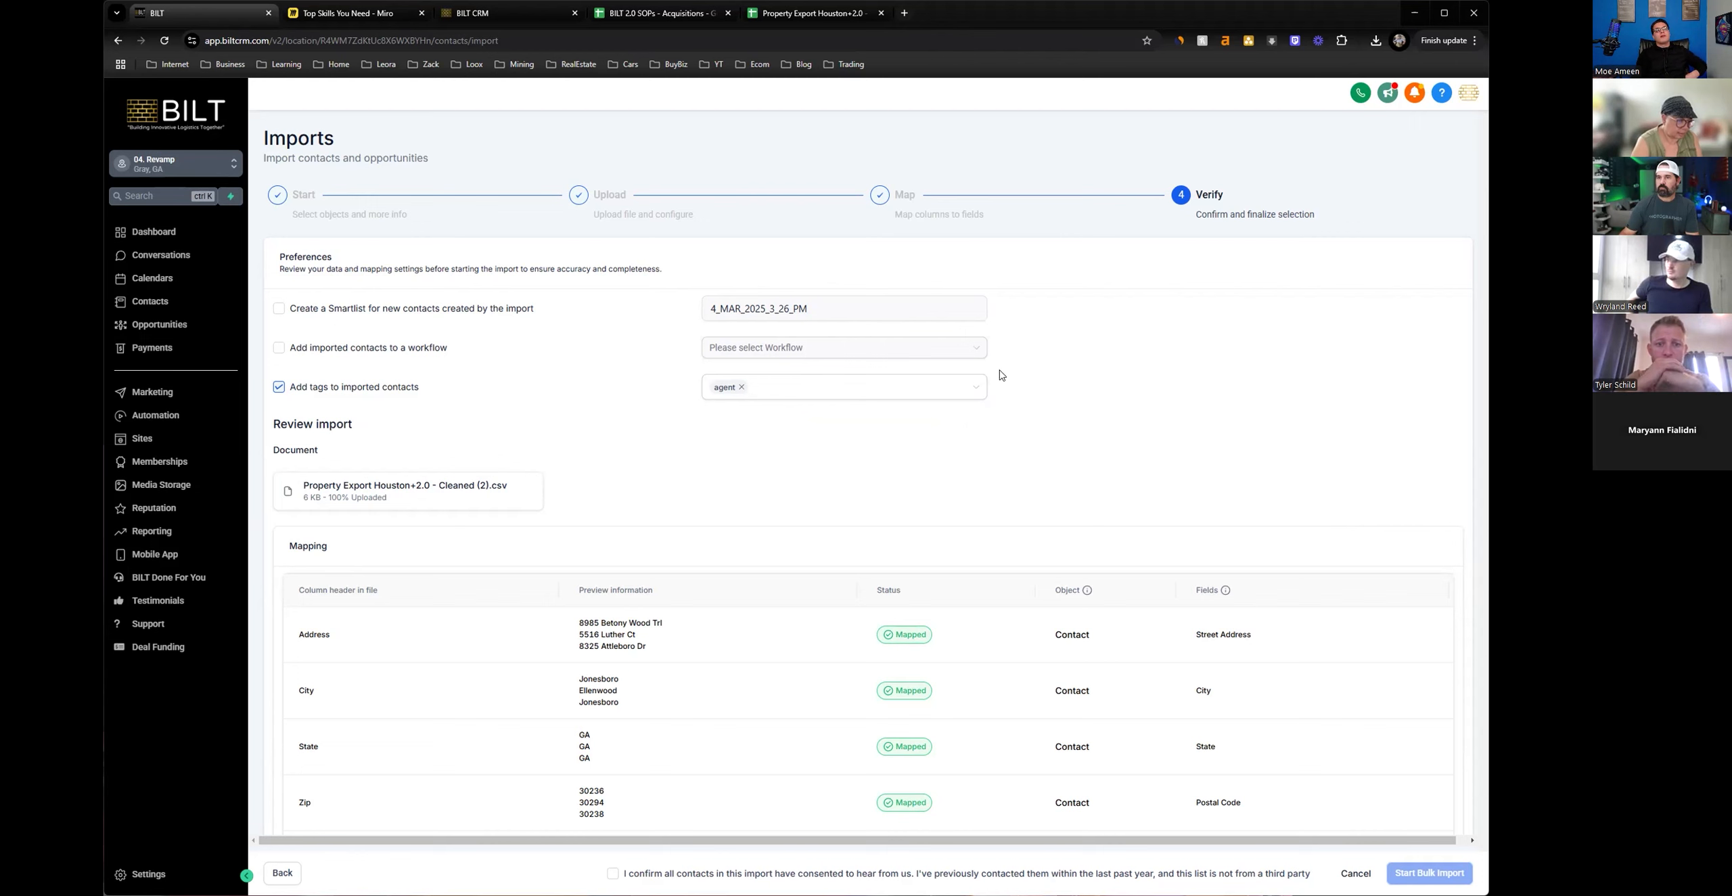
Create a houstontest tag and assign it to the imported contacts.
{"action": "left_click", "coordinate": [896, 389]}
{"action": "left_click", "coordinate": [884, 417]}
{"action": "type", "text": "houstontest"}
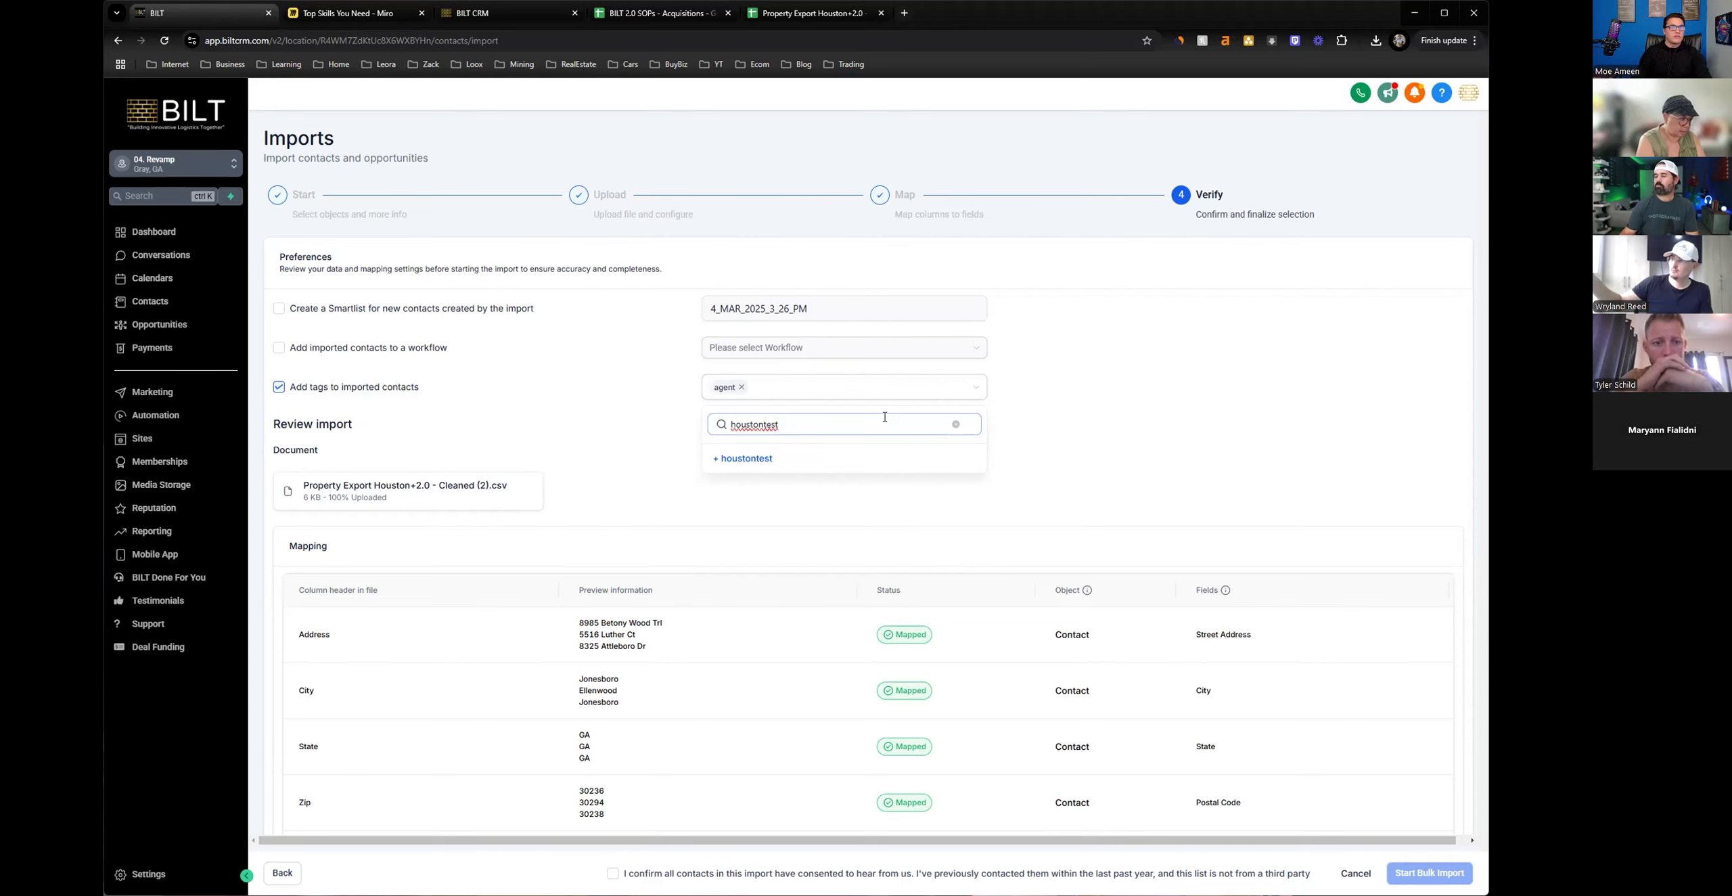
{"action": "left_click", "coordinate": [762, 463]}
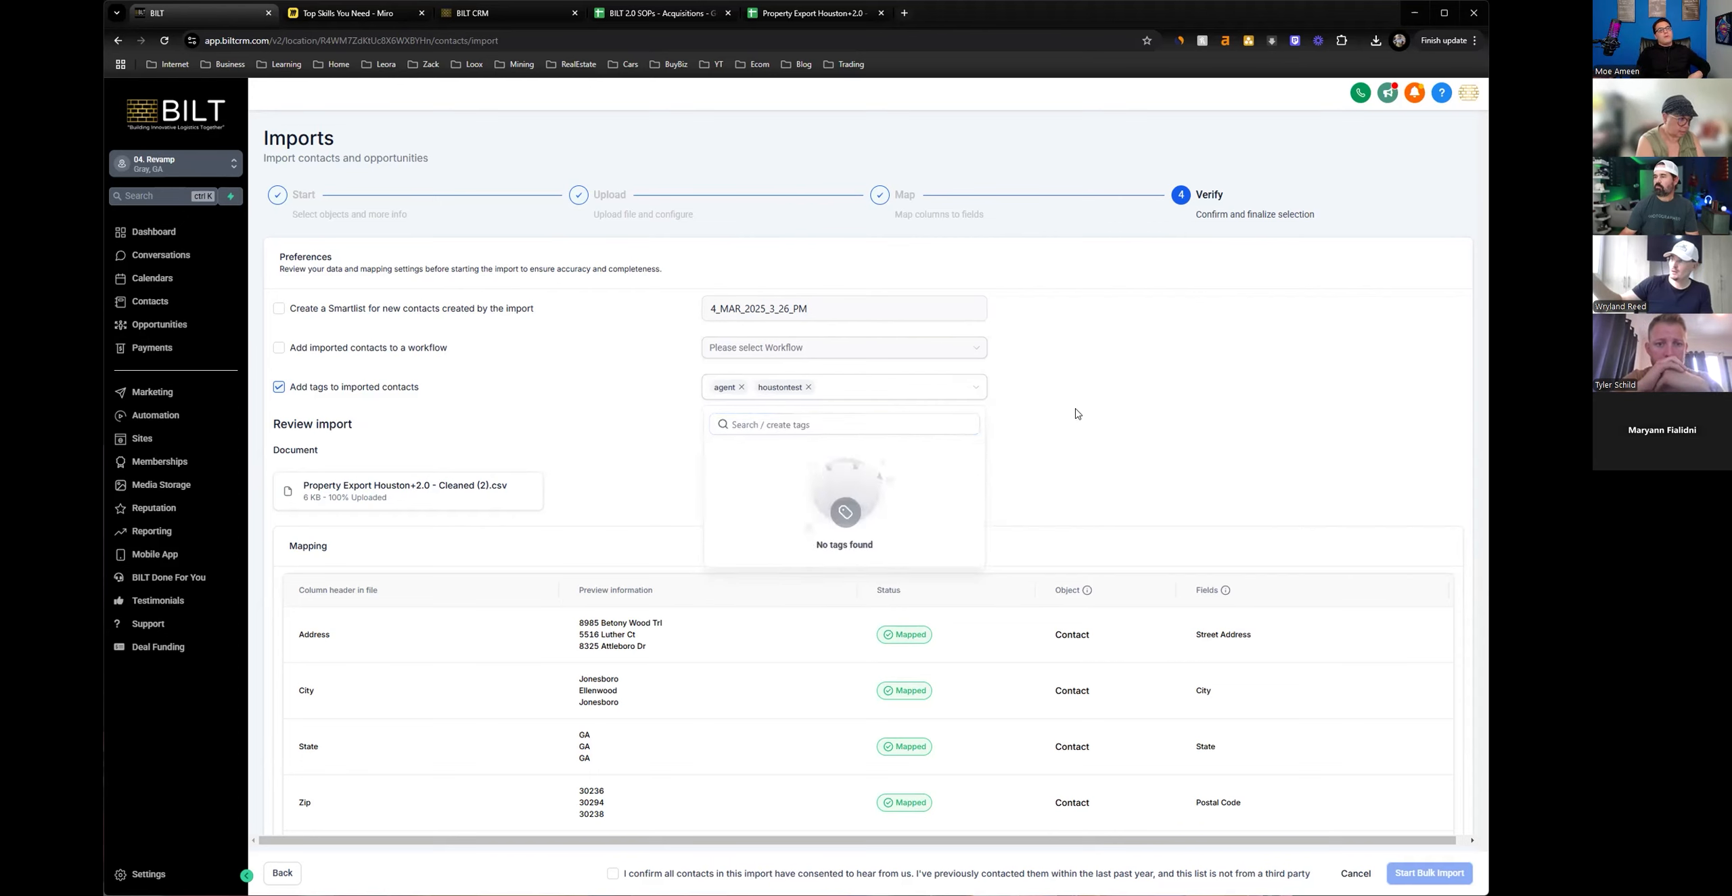
{"action": "left_click", "coordinate": [1079, 414]}
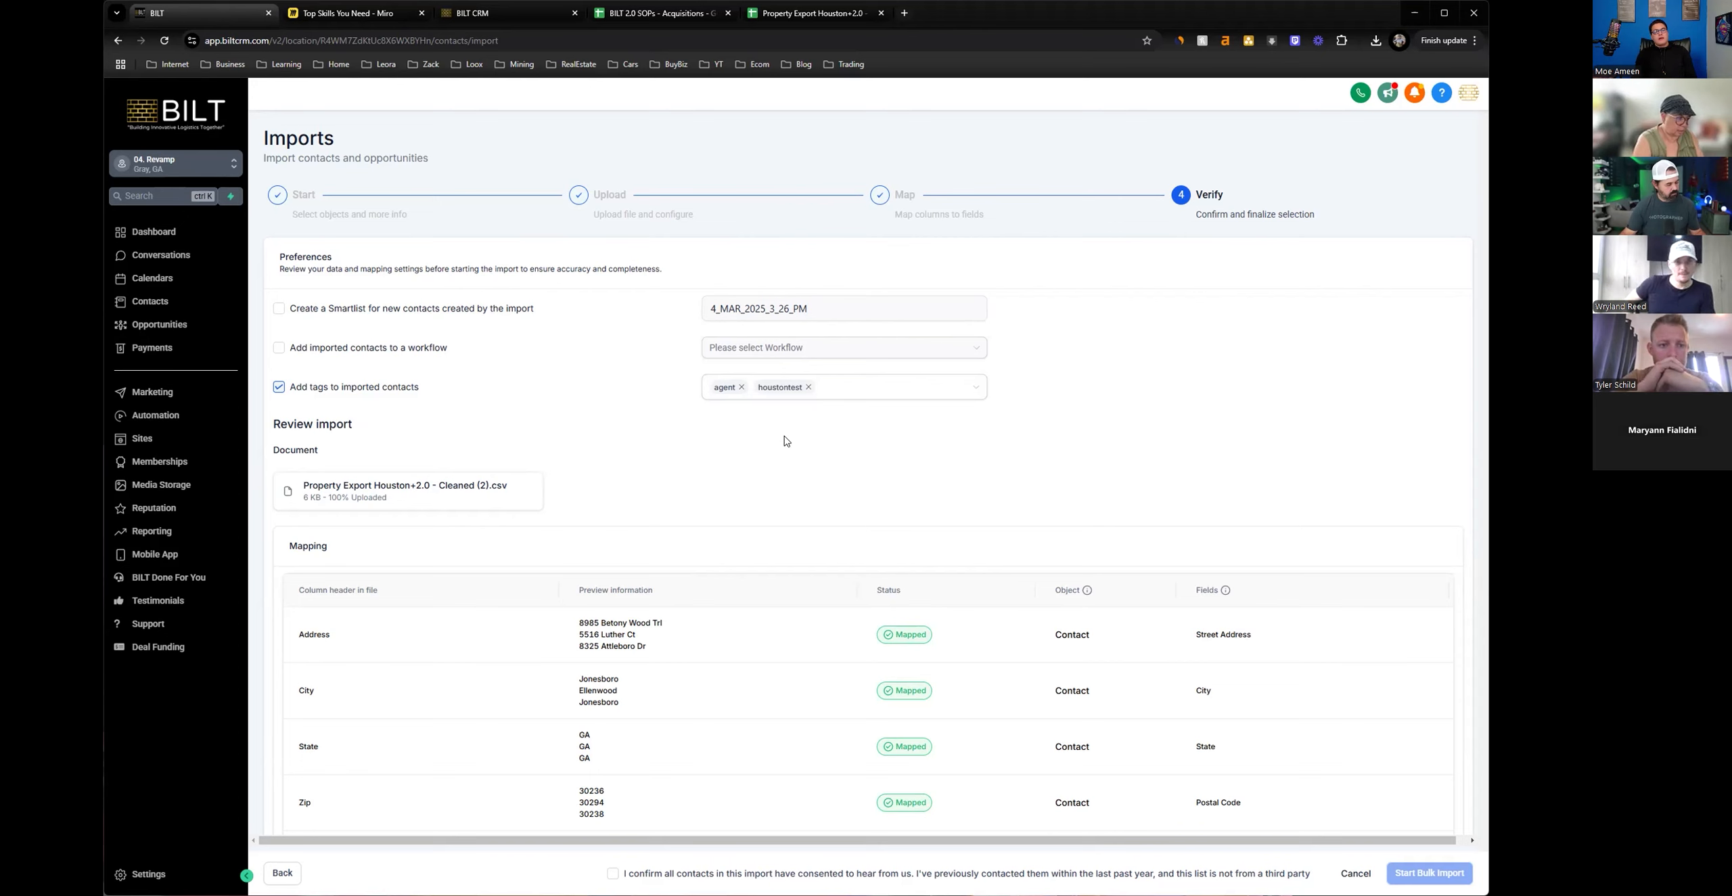
Try adding the imported contacts to the 1. New Leads 2.0 workflow, and turn the workflow option back off.
{"action": "left_click", "coordinate": [278, 349]}
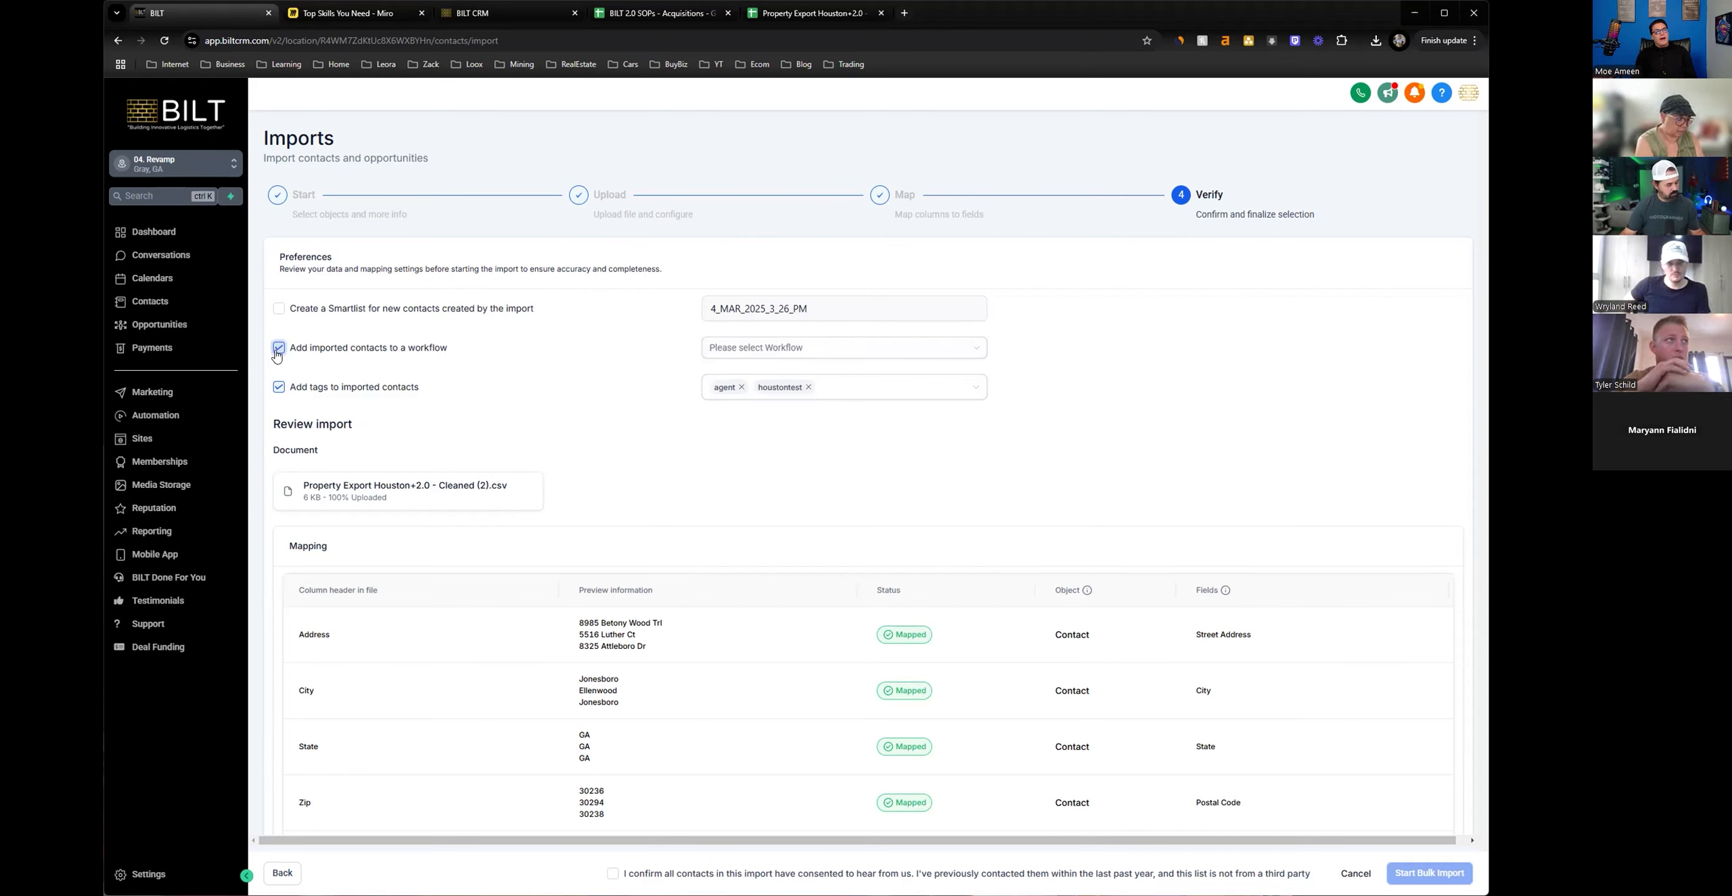
{"action": "left_click", "coordinate": [742, 353]}
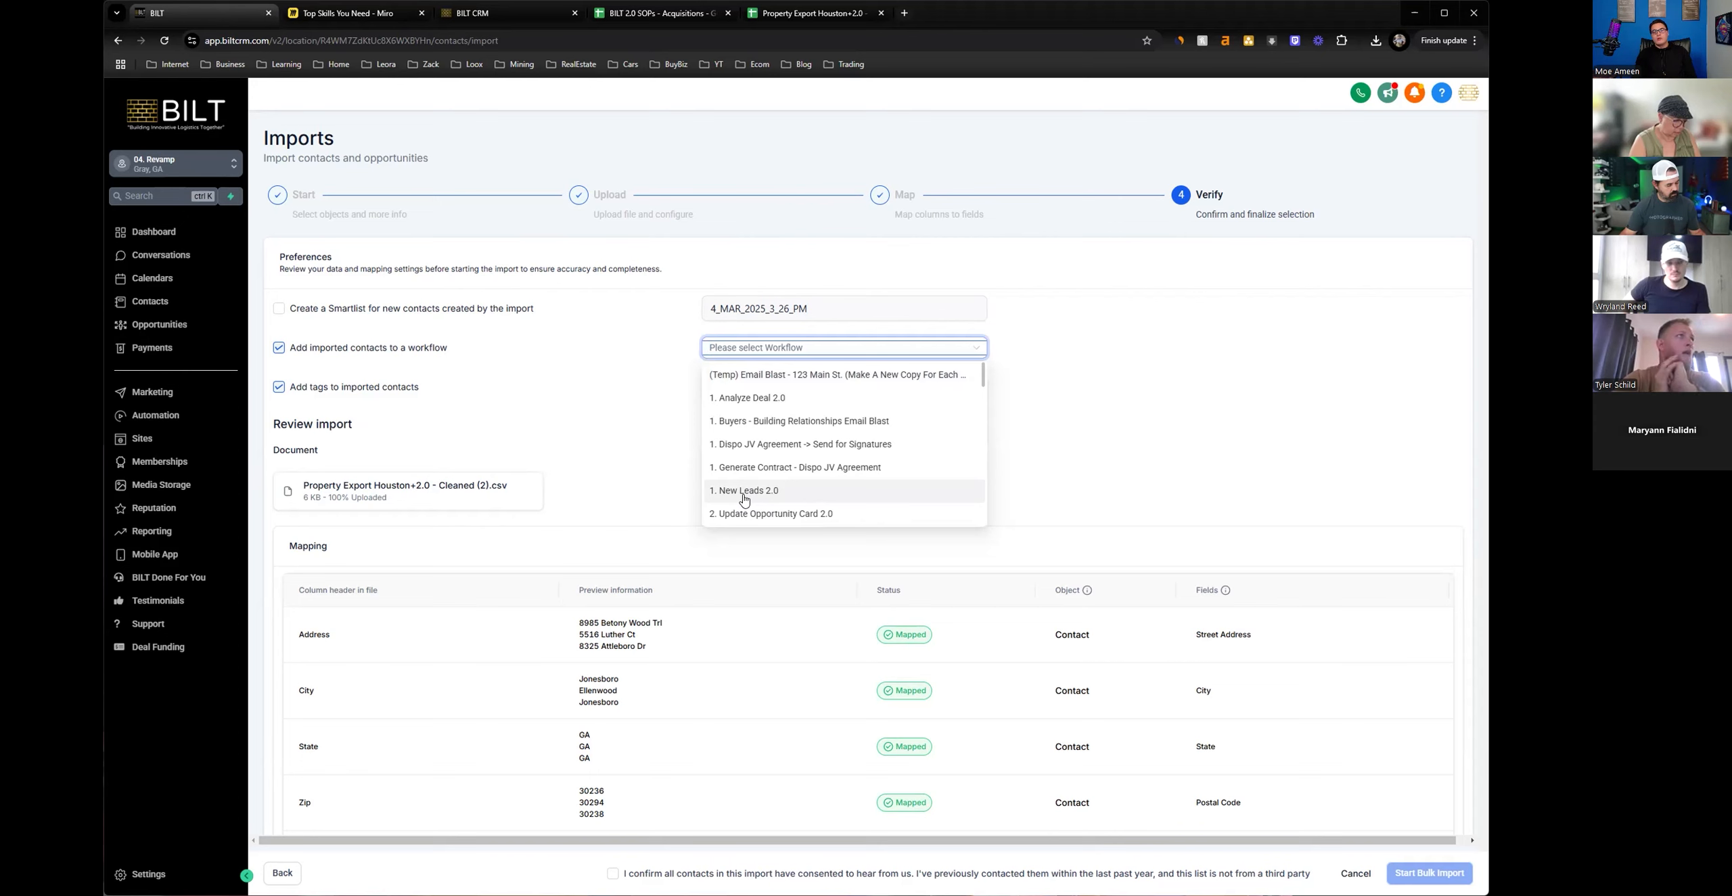
{"action": "left_click", "coordinate": [721, 499]}
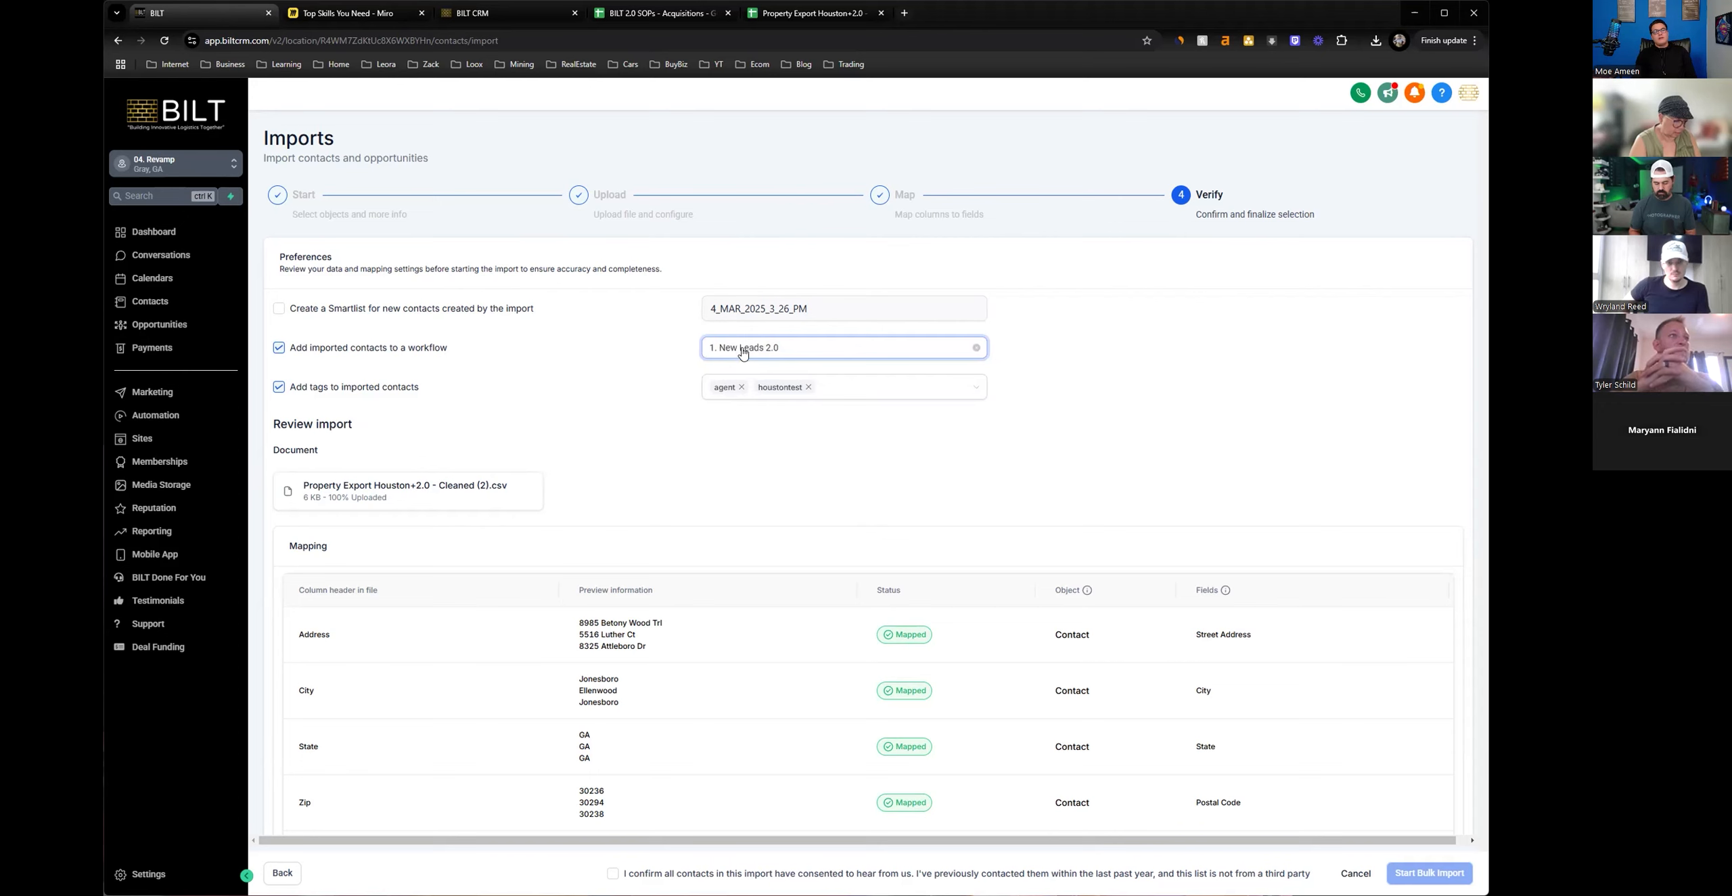
{"action": "left_click", "coordinate": [284, 355]}
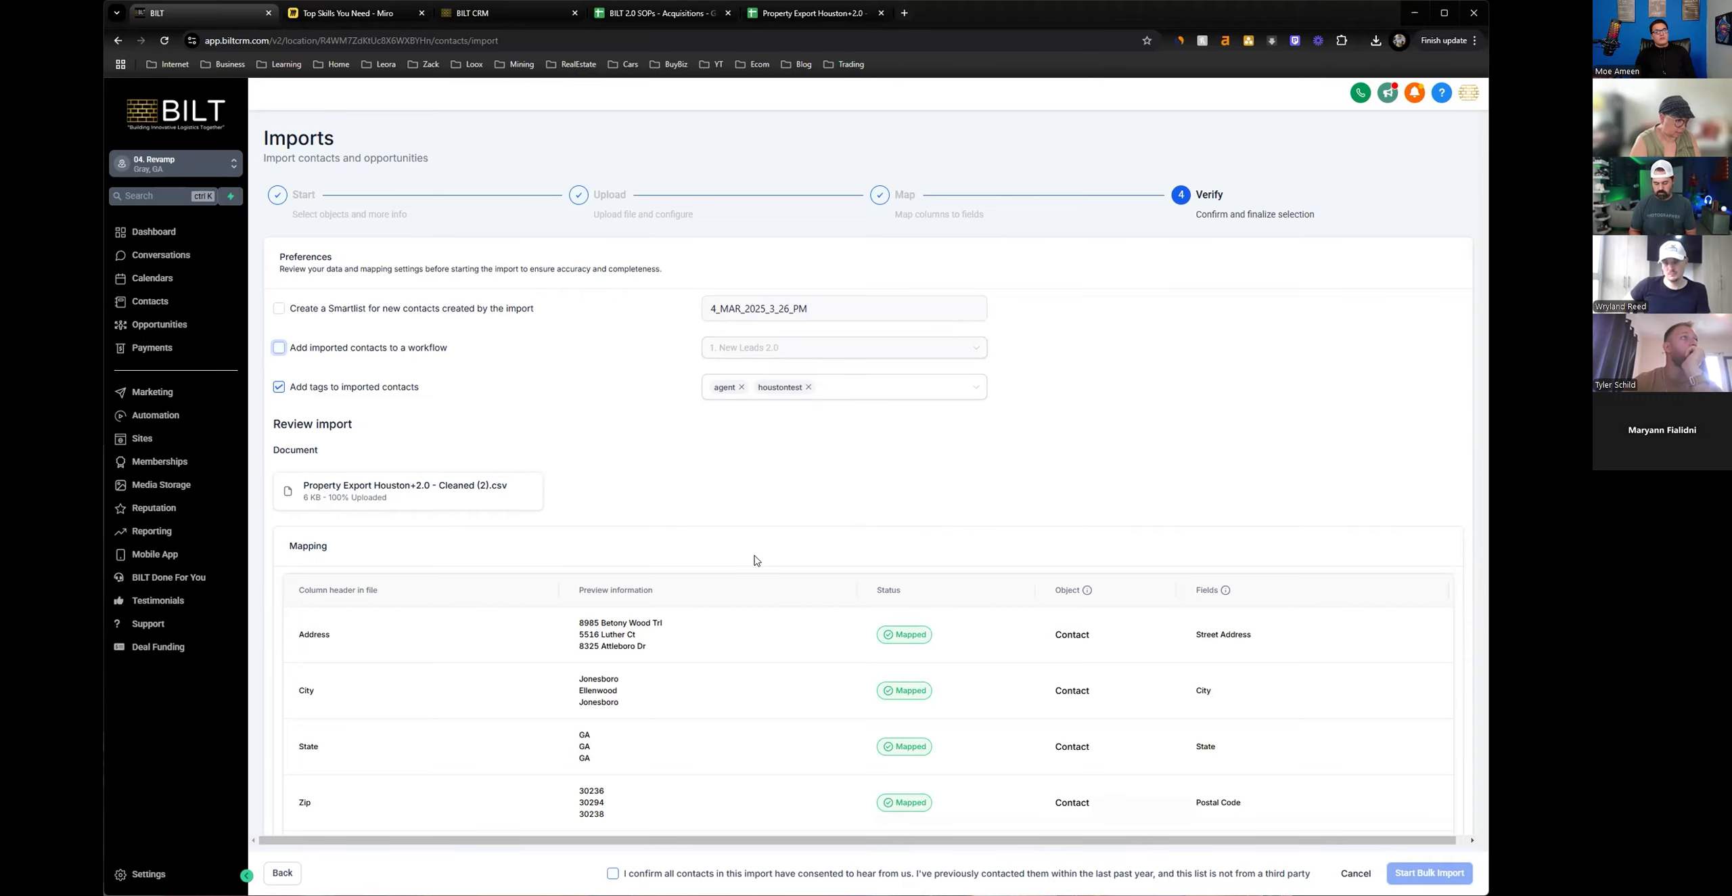
Confirm the contacts' consent to start the bulk import, and open the bulk actions list to check its progress.
{"action": "scroll", "coordinate": [778, 521], "scroll_direction": "down", "scroll_amount": 5}
{"action": "scroll", "coordinate": [767, 532], "scroll_direction": "down", "scroll_amount": 12}
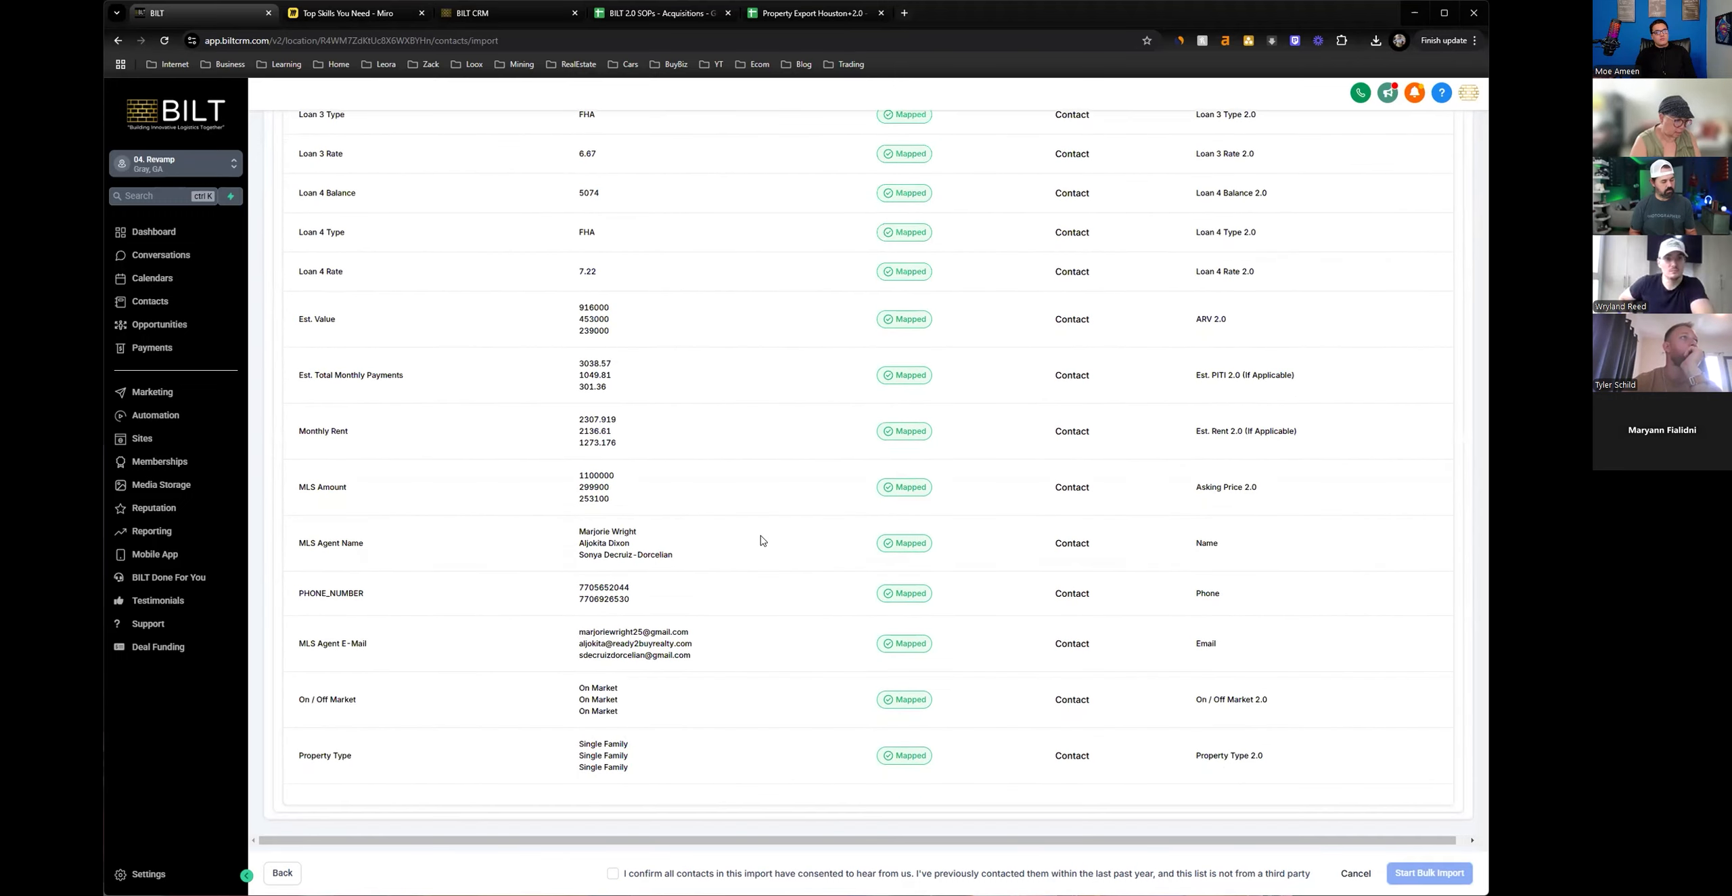
{"action": "left_click", "coordinate": [612, 872]}
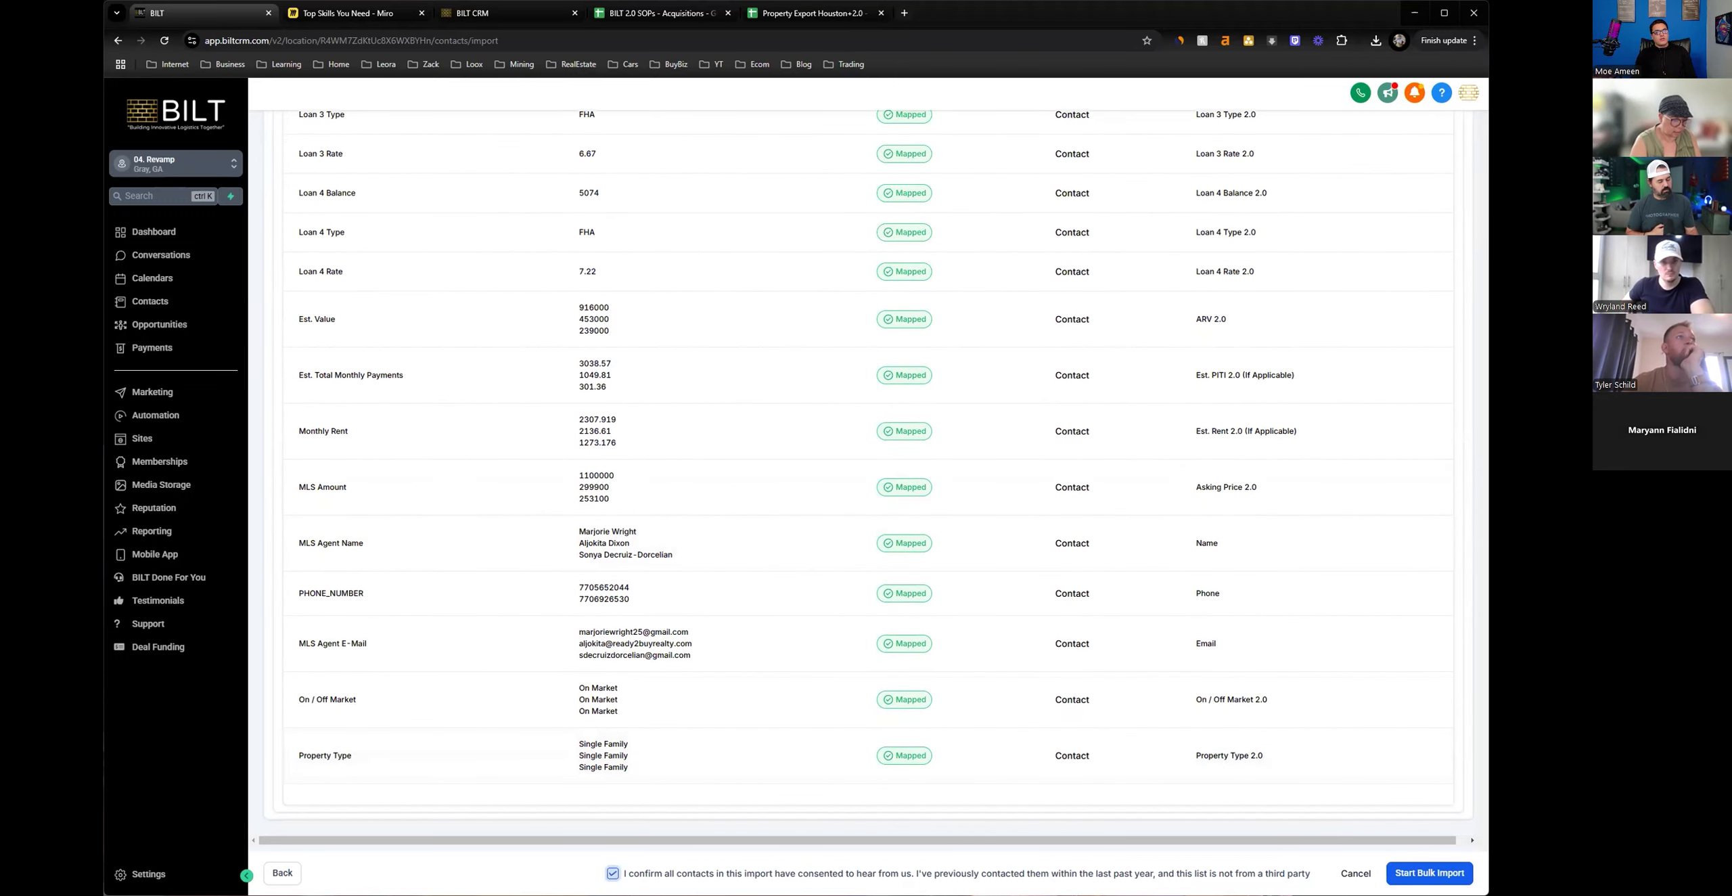
{"action": "left_click", "coordinate": [1400, 876]}
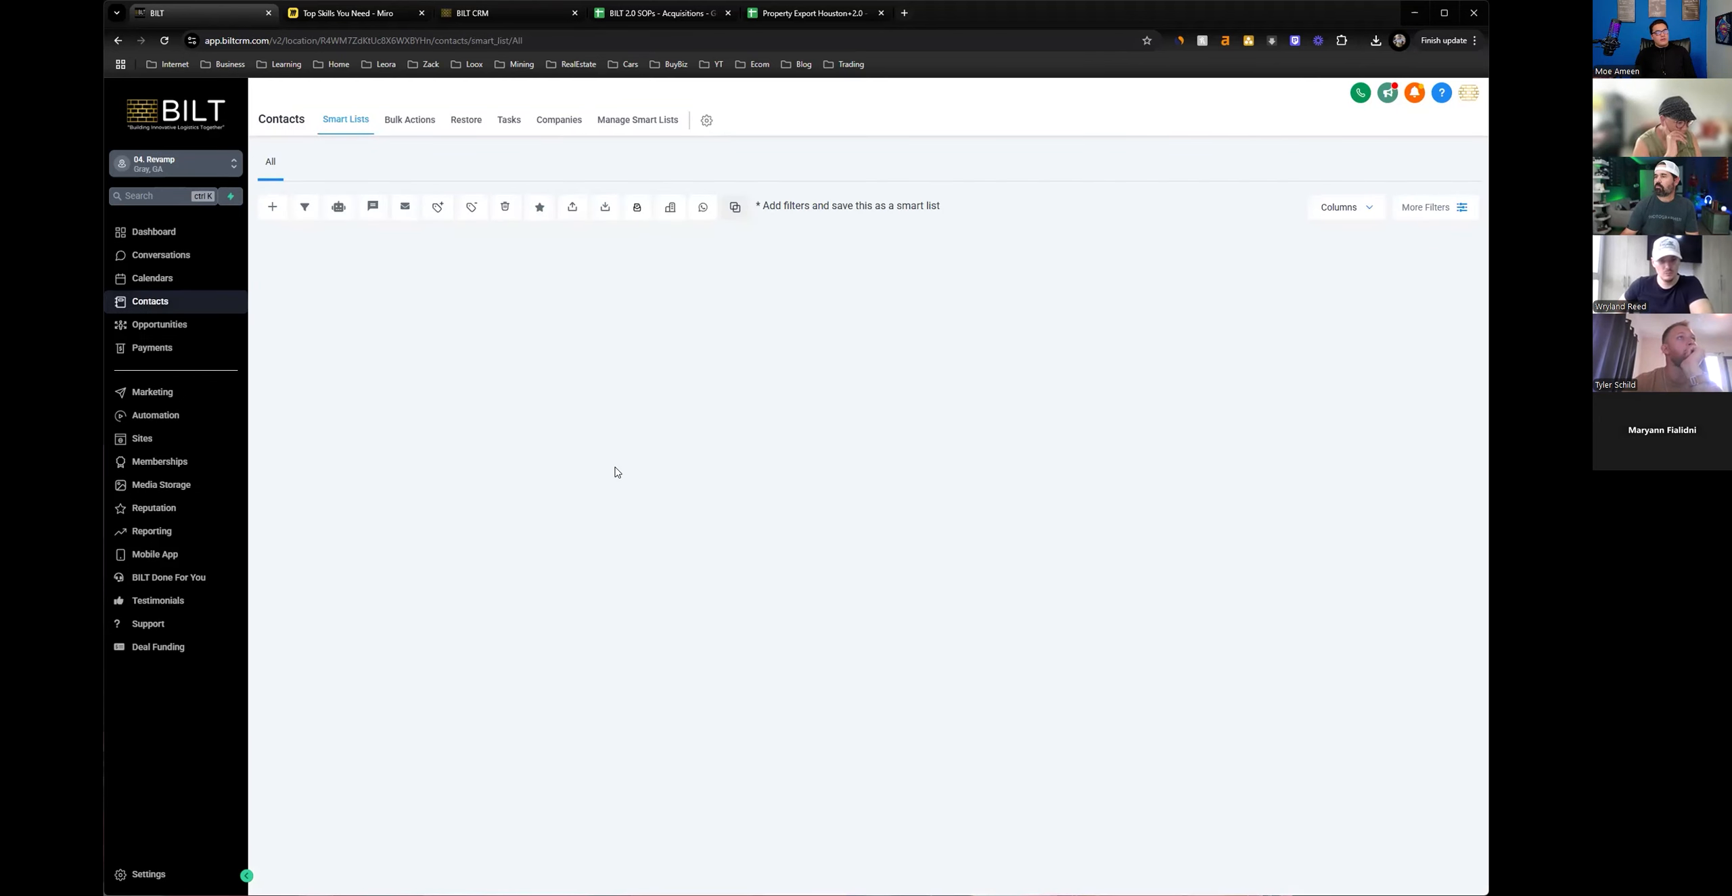
{"action": "left_click", "coordinate": [402, 122]}
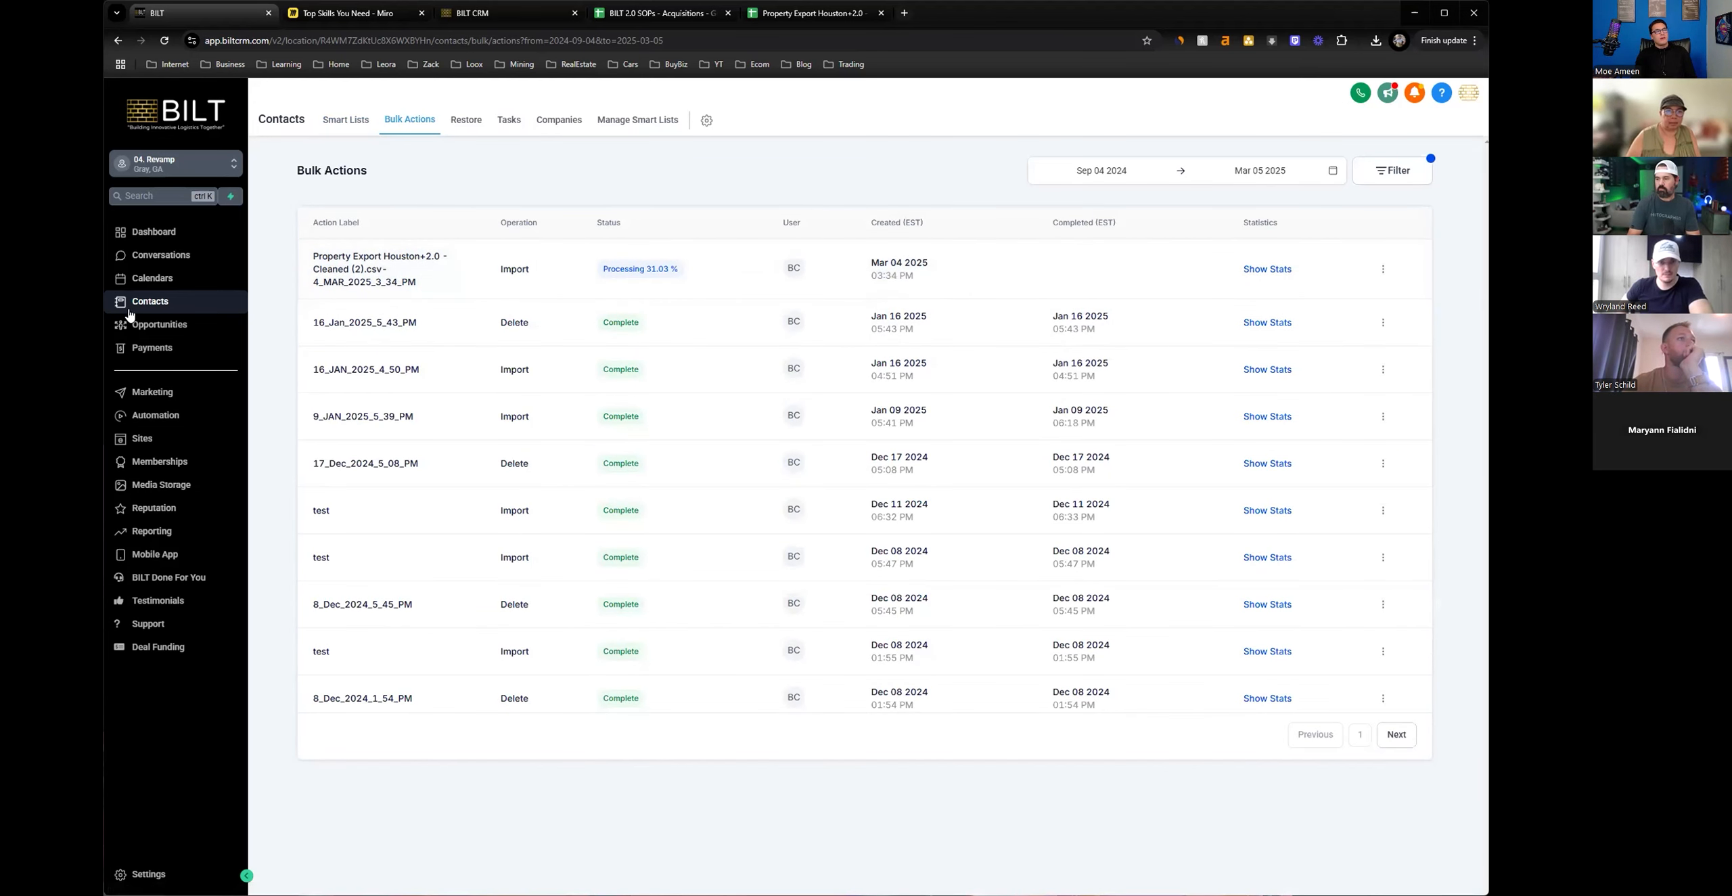
Open the 1. New Leads 2.0 workflow from the BILT 2.0 automations, under 001. Acquisition Pipeline and 1. New Leads.
{"action": "left_click", "coordinate": [225, 417]}
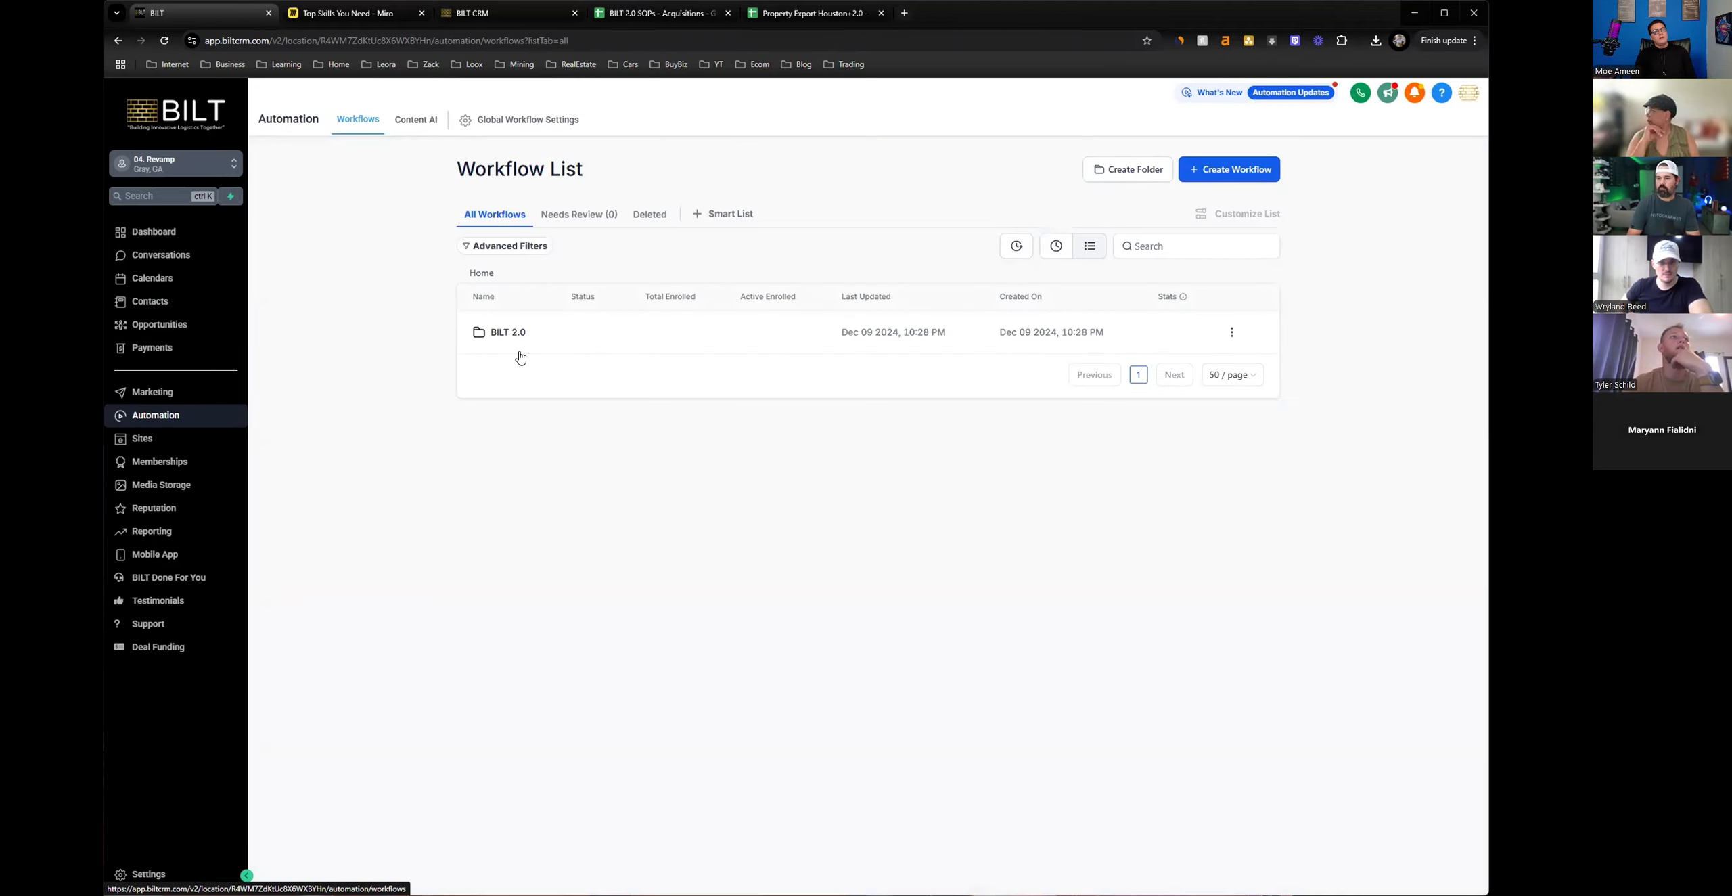
{"action": "left_click", "coordinate": [513, 333]}
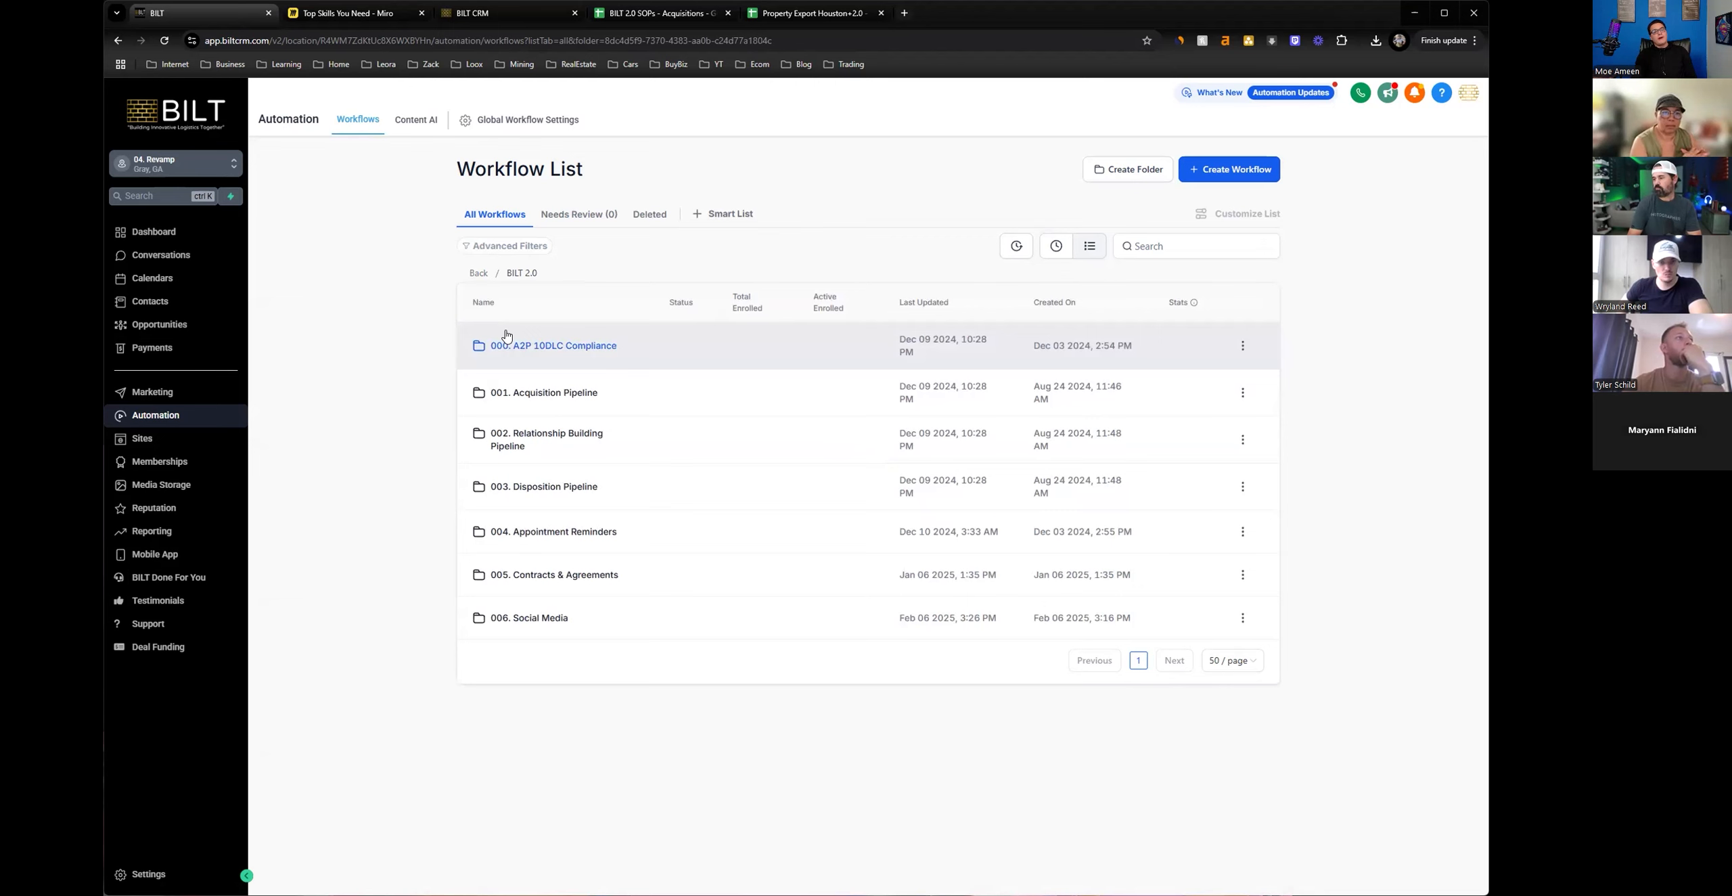
{"action": "left_click", "coordinate": [479, 273]}
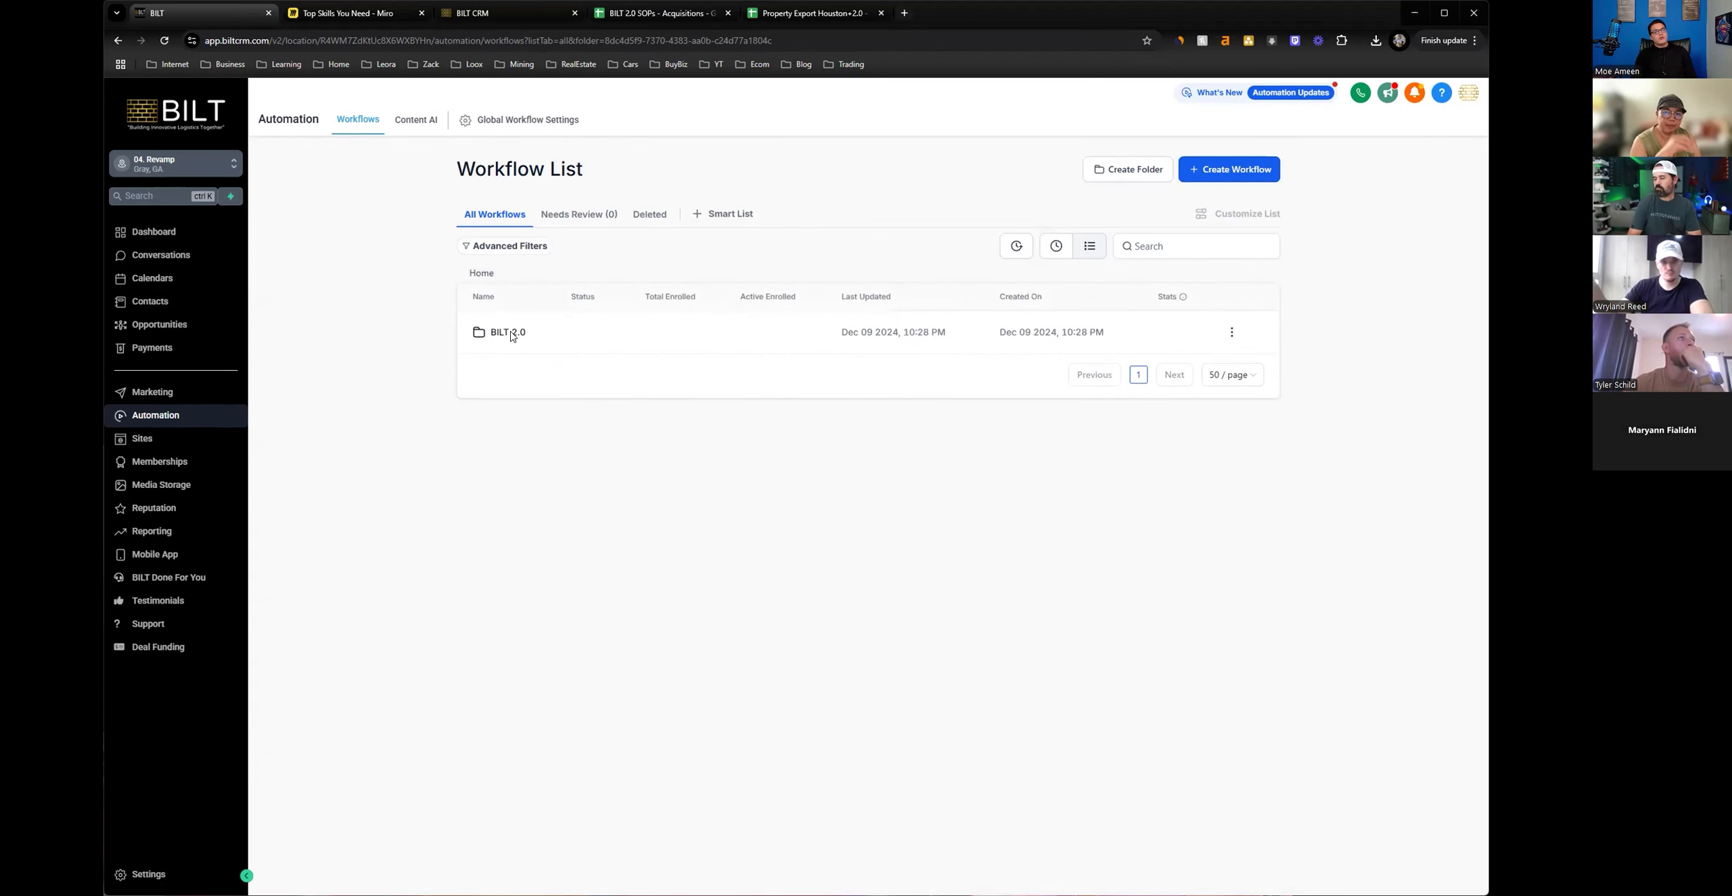
{"action": "left_click", "coordinate": [509, 332]}
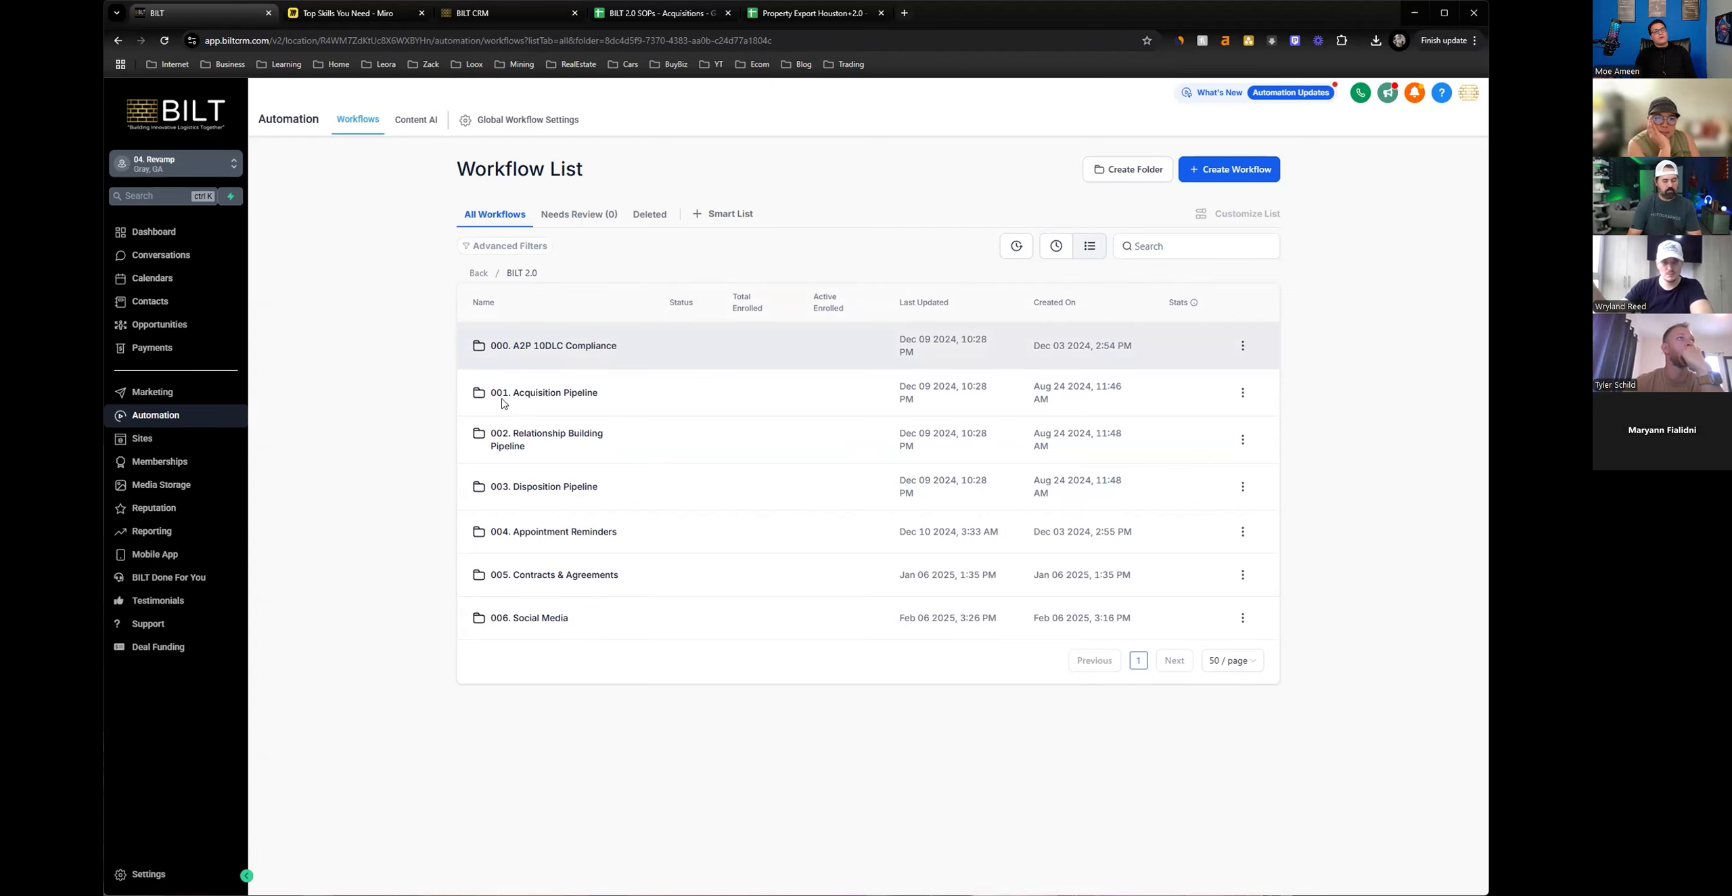
{"action": "left_click", "coordinate": [523, 392]}
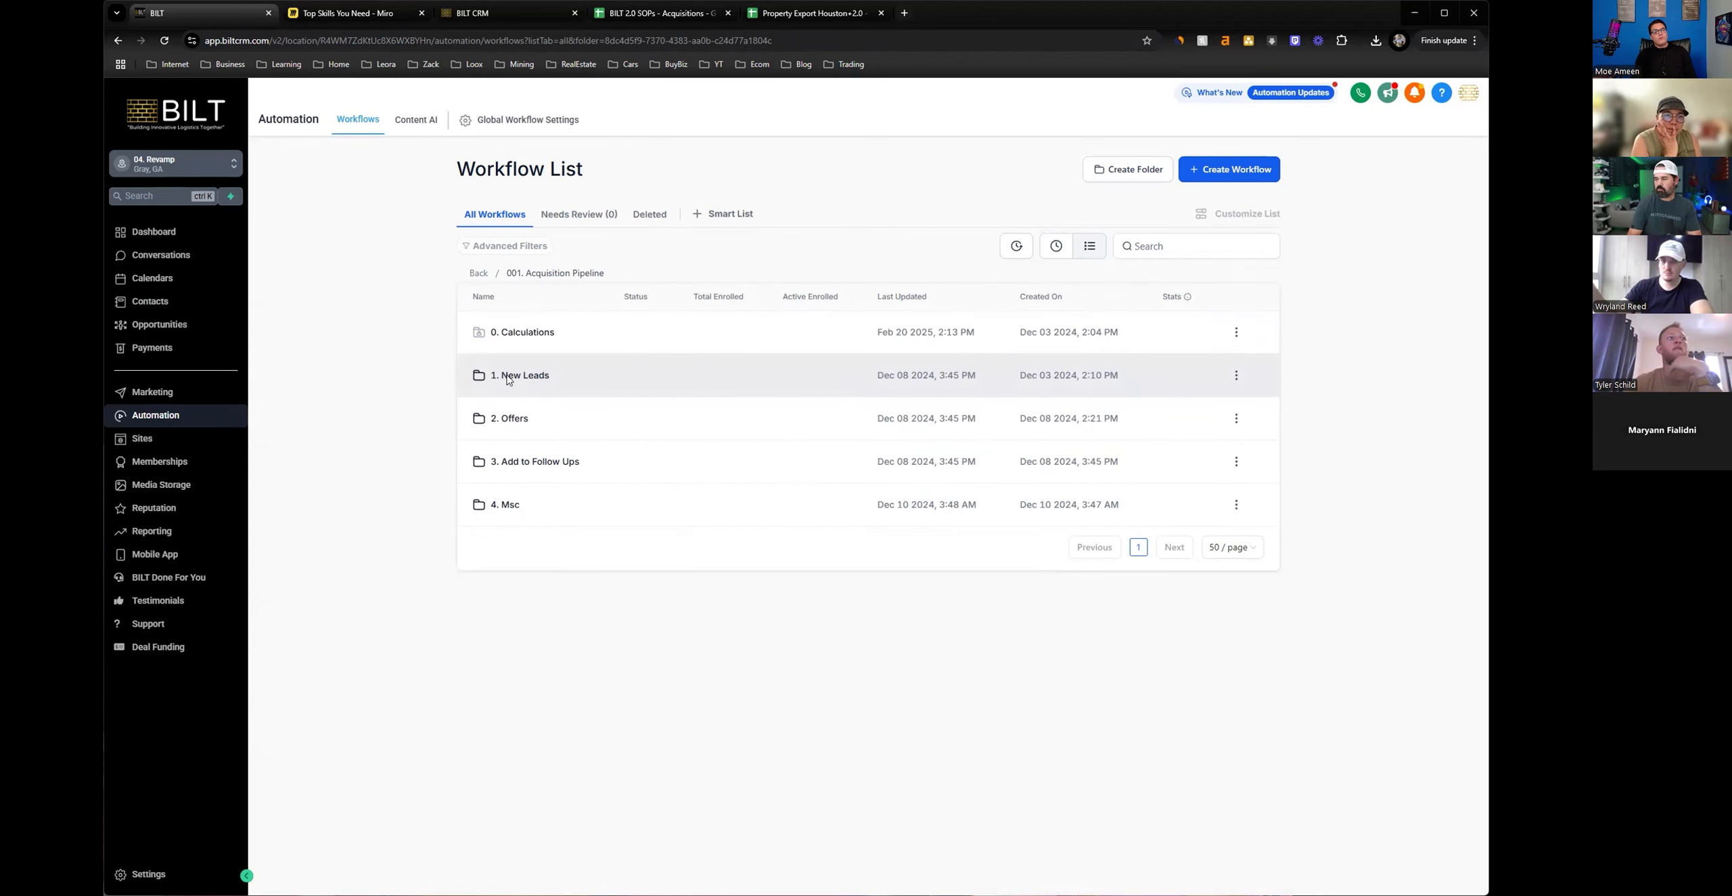
{"action": "left_click", "coordinate": [534, 376]}
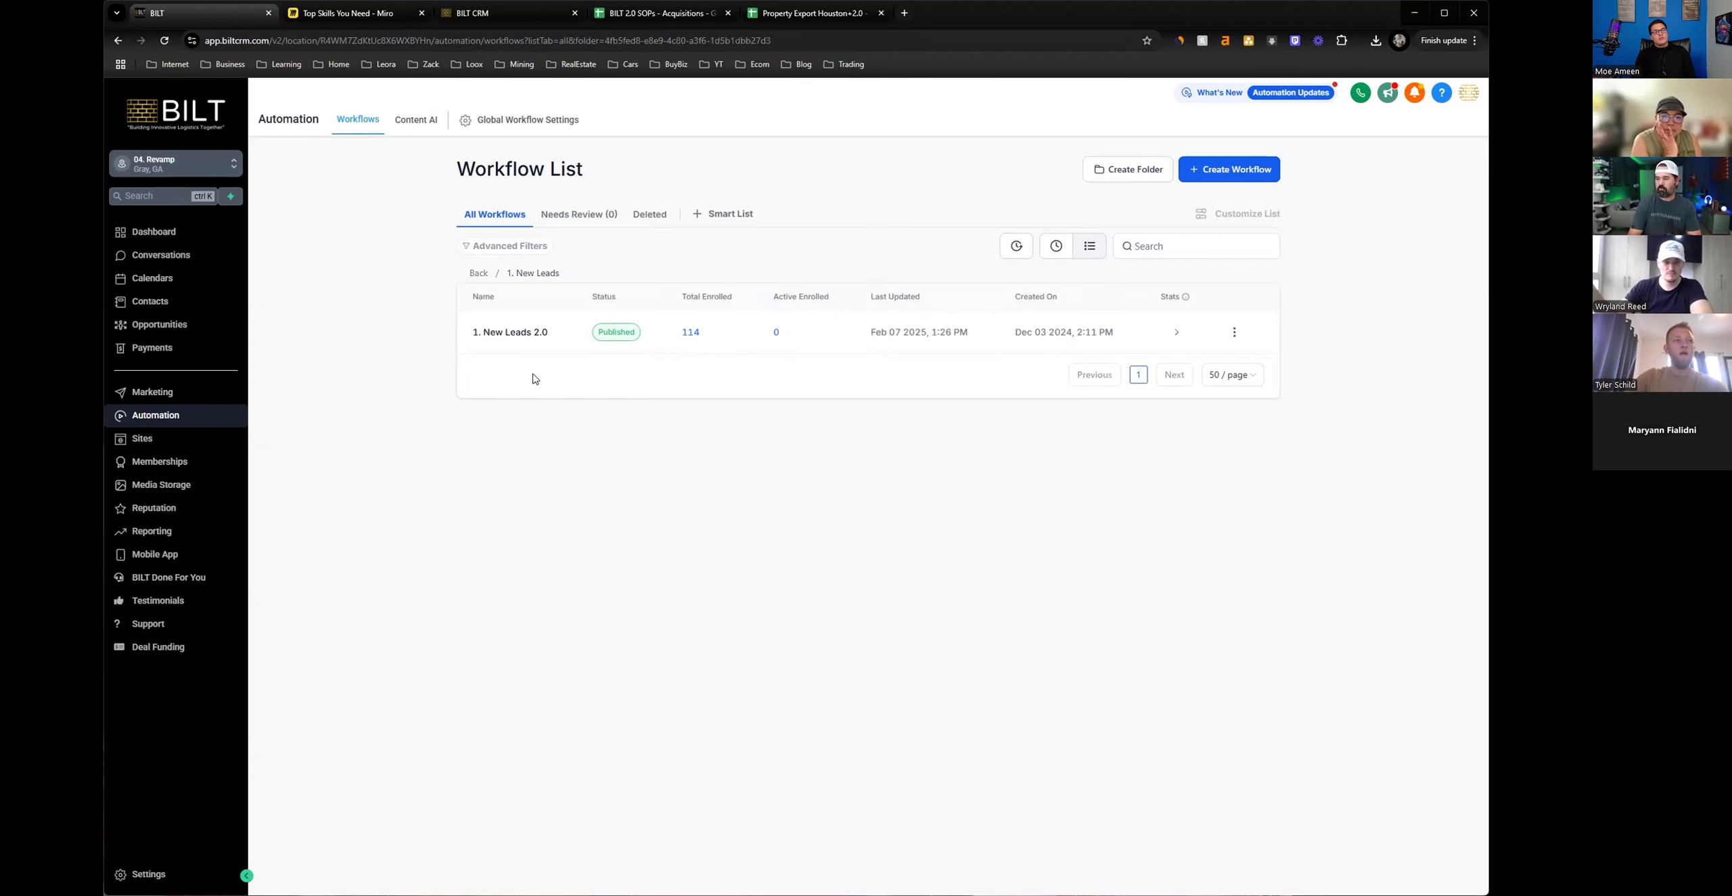
{"action": "left_click", "coordinate": [523, 333]}
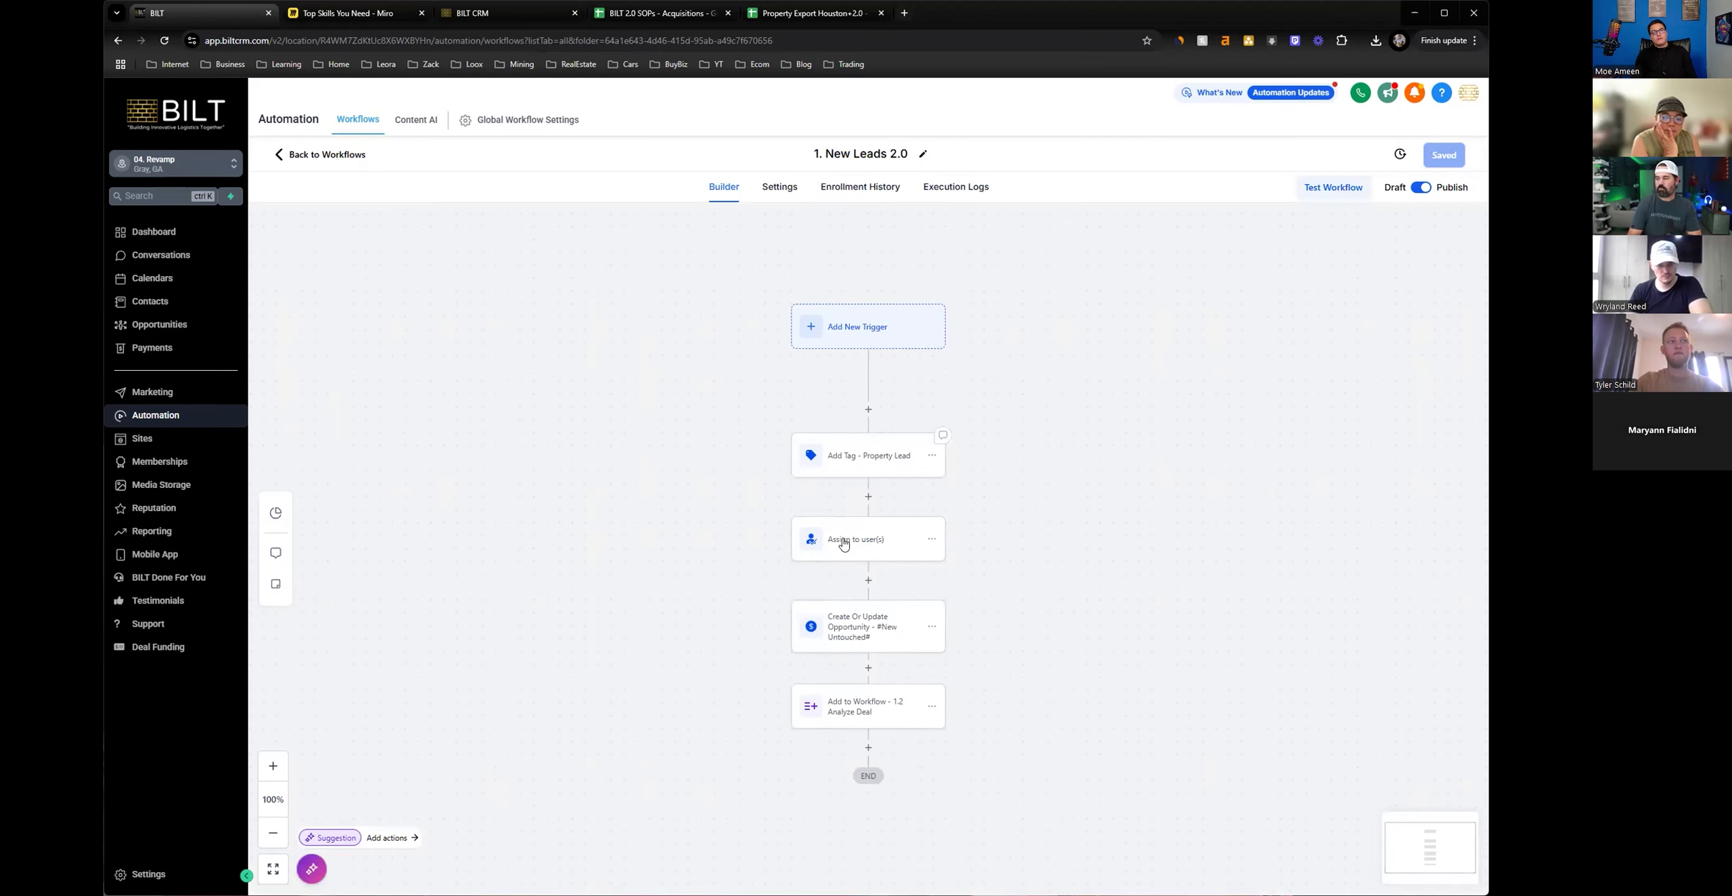
Check which users the workflow's Assign to user(s) action can assign contacts to.
{"action": "left_click", "coordinate": [843, 544]}
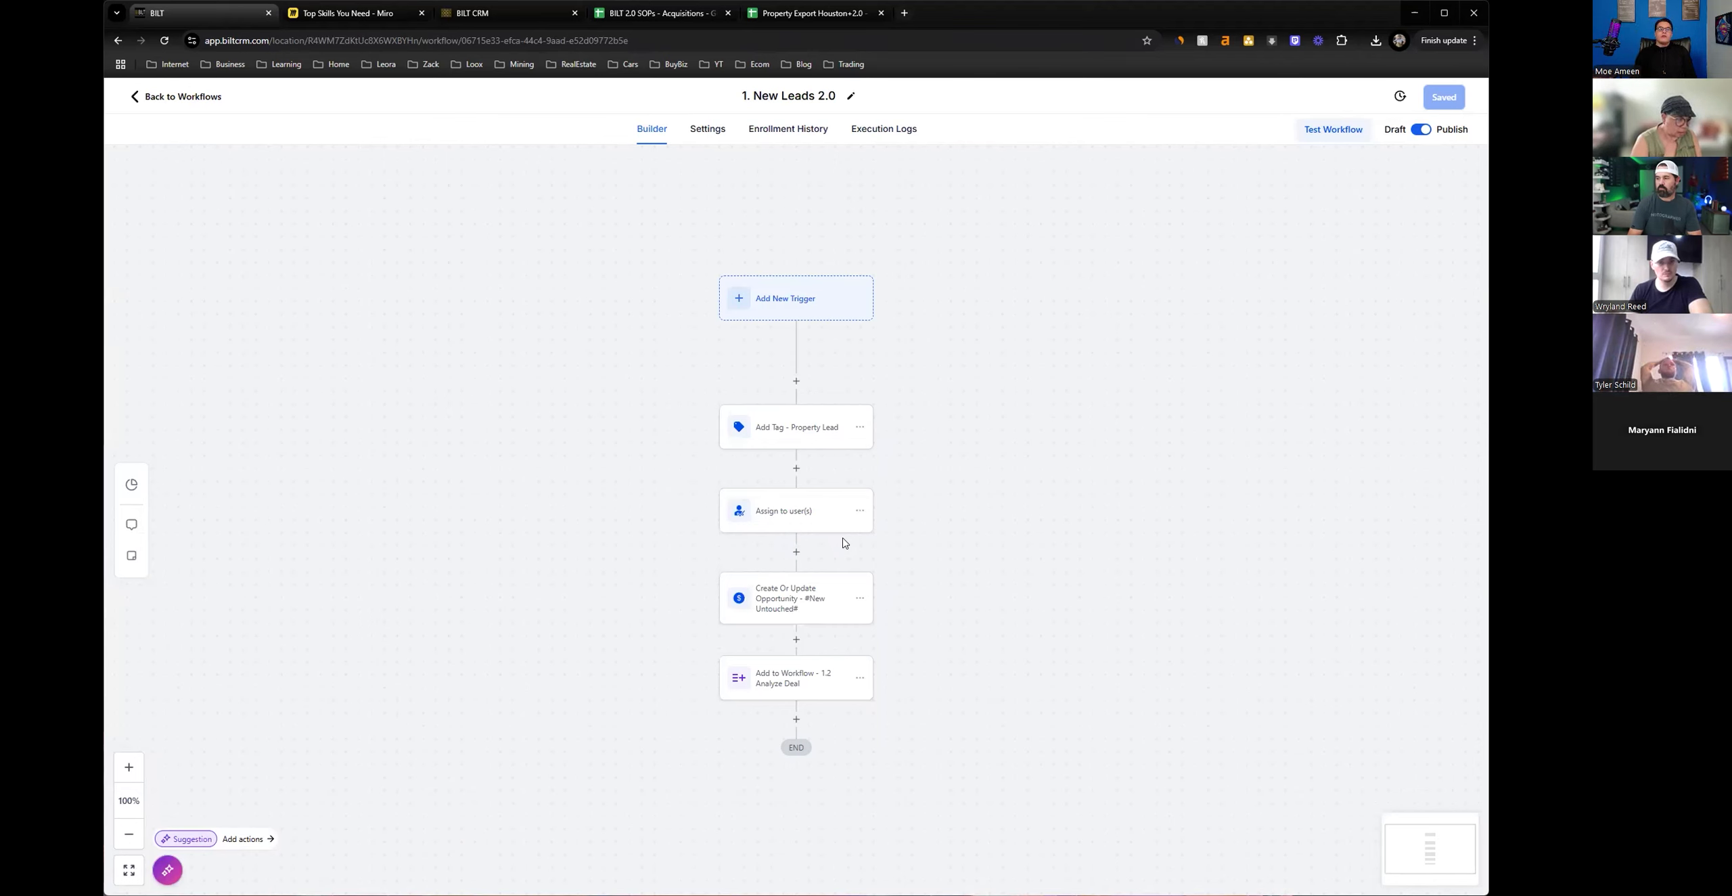
{"action": "left_click", "coordinate": [817, 527]}
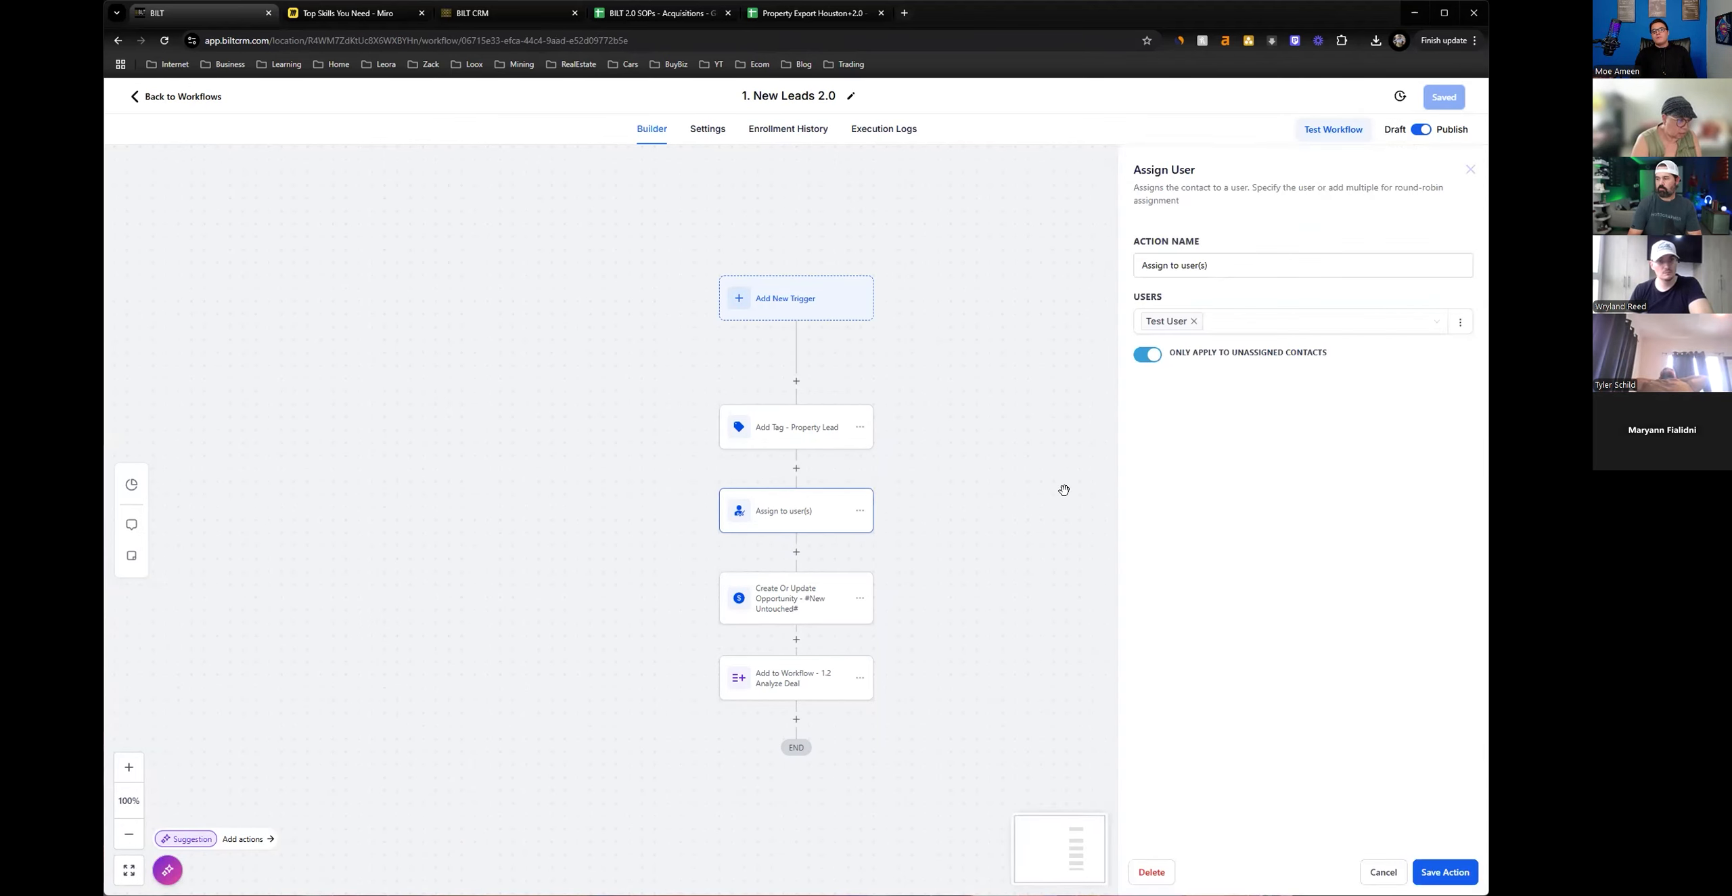
{"action": "left_click", "coordinate": [1272, 322]}
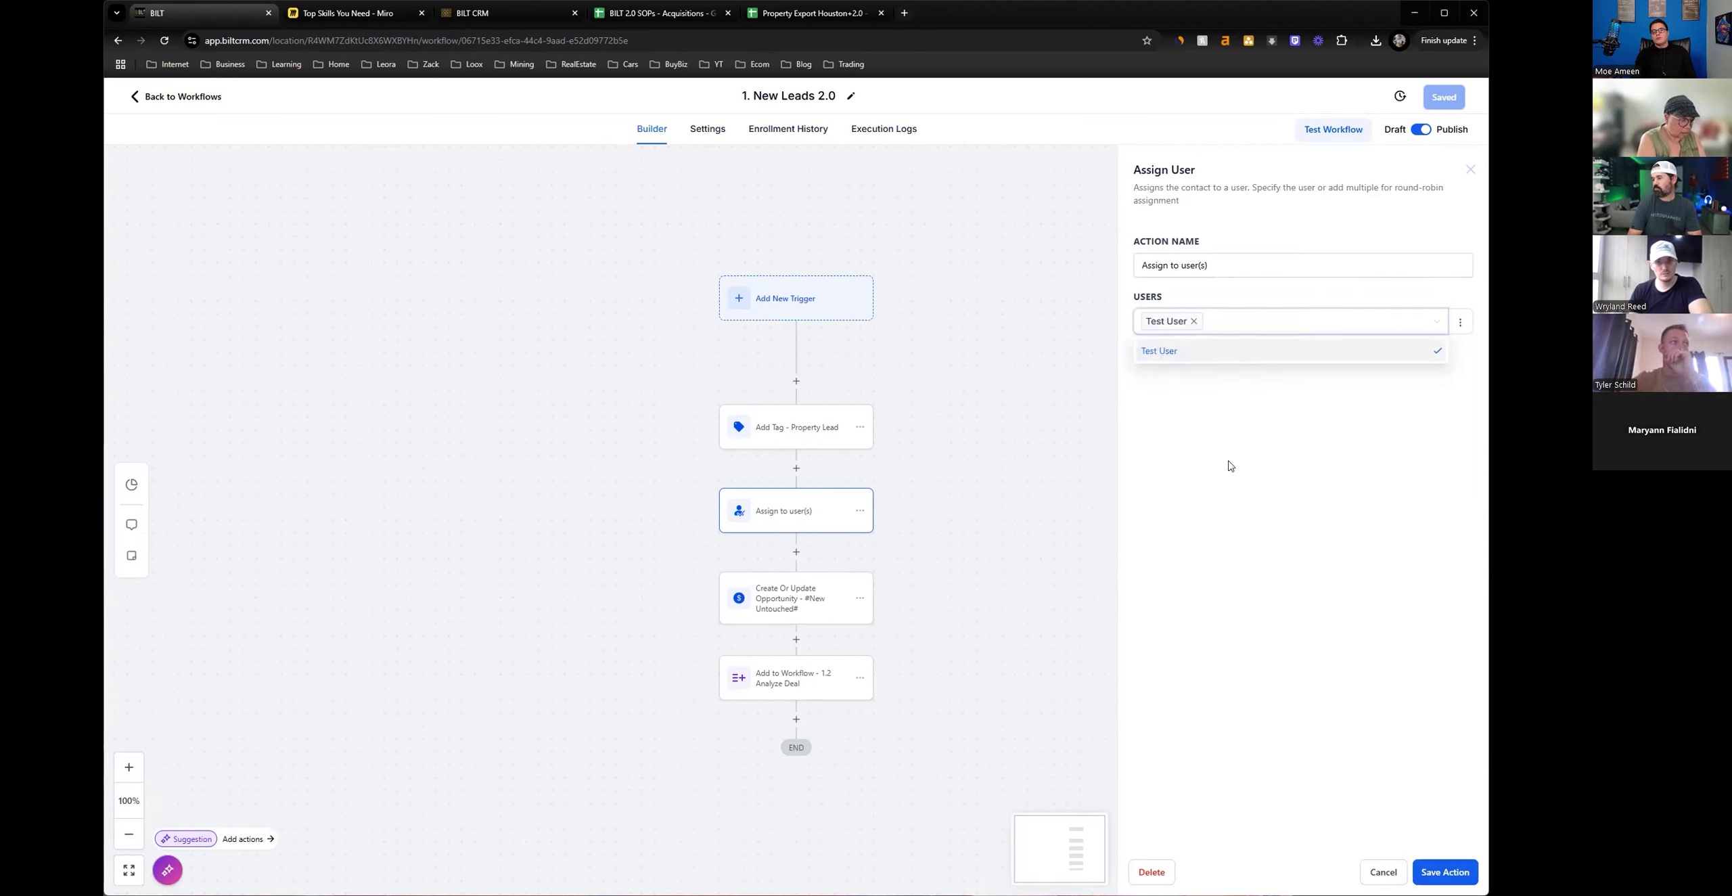
{"action": "left_click", "coordinate": [1231, 428]}
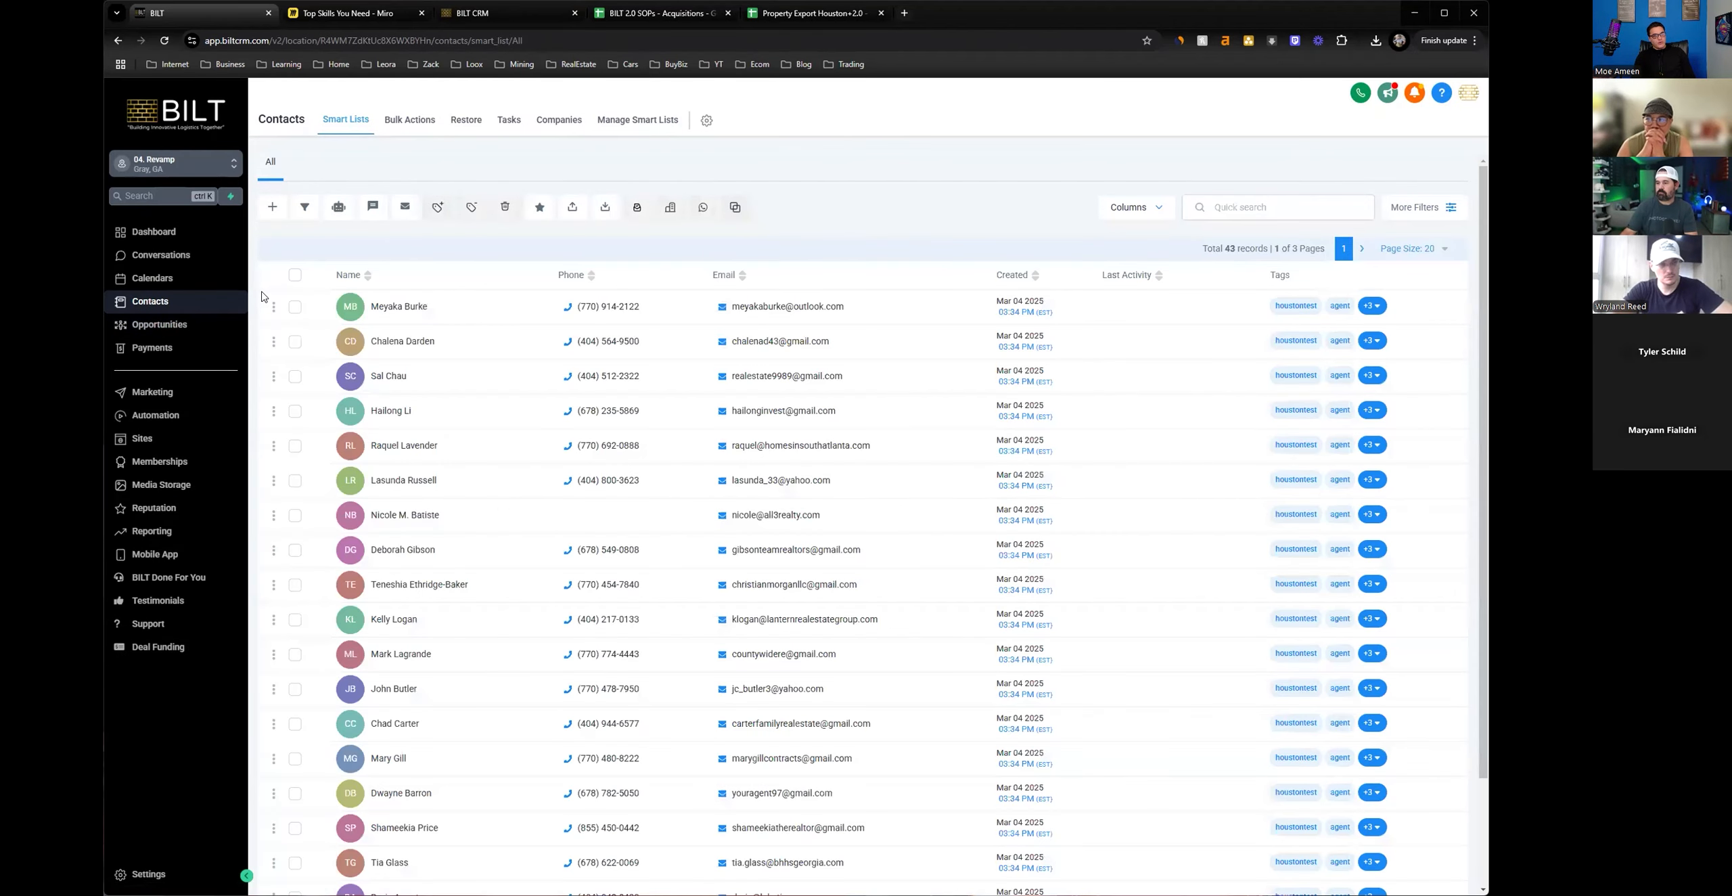
Search the contacts for houston, open the first matching contact, and return to the contact list.
{"action": "left_click", "coordinate": [295, 275]}
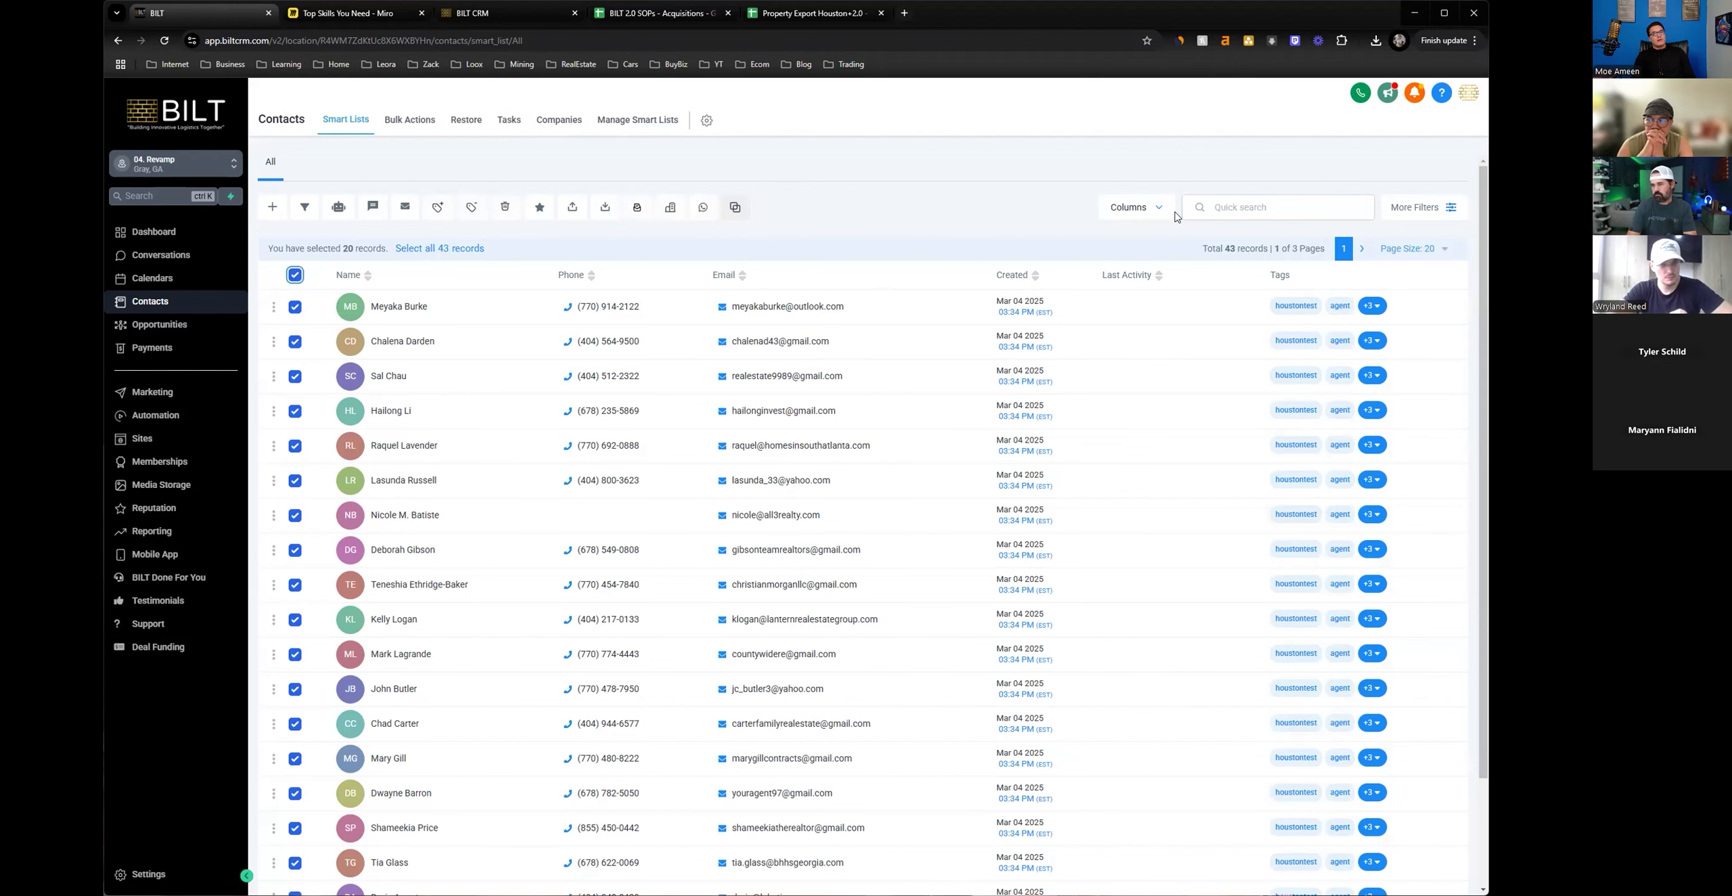
{"action": "left_click", "coordinate": [1231, 207]}
{"action": "type", "text": "hou"}
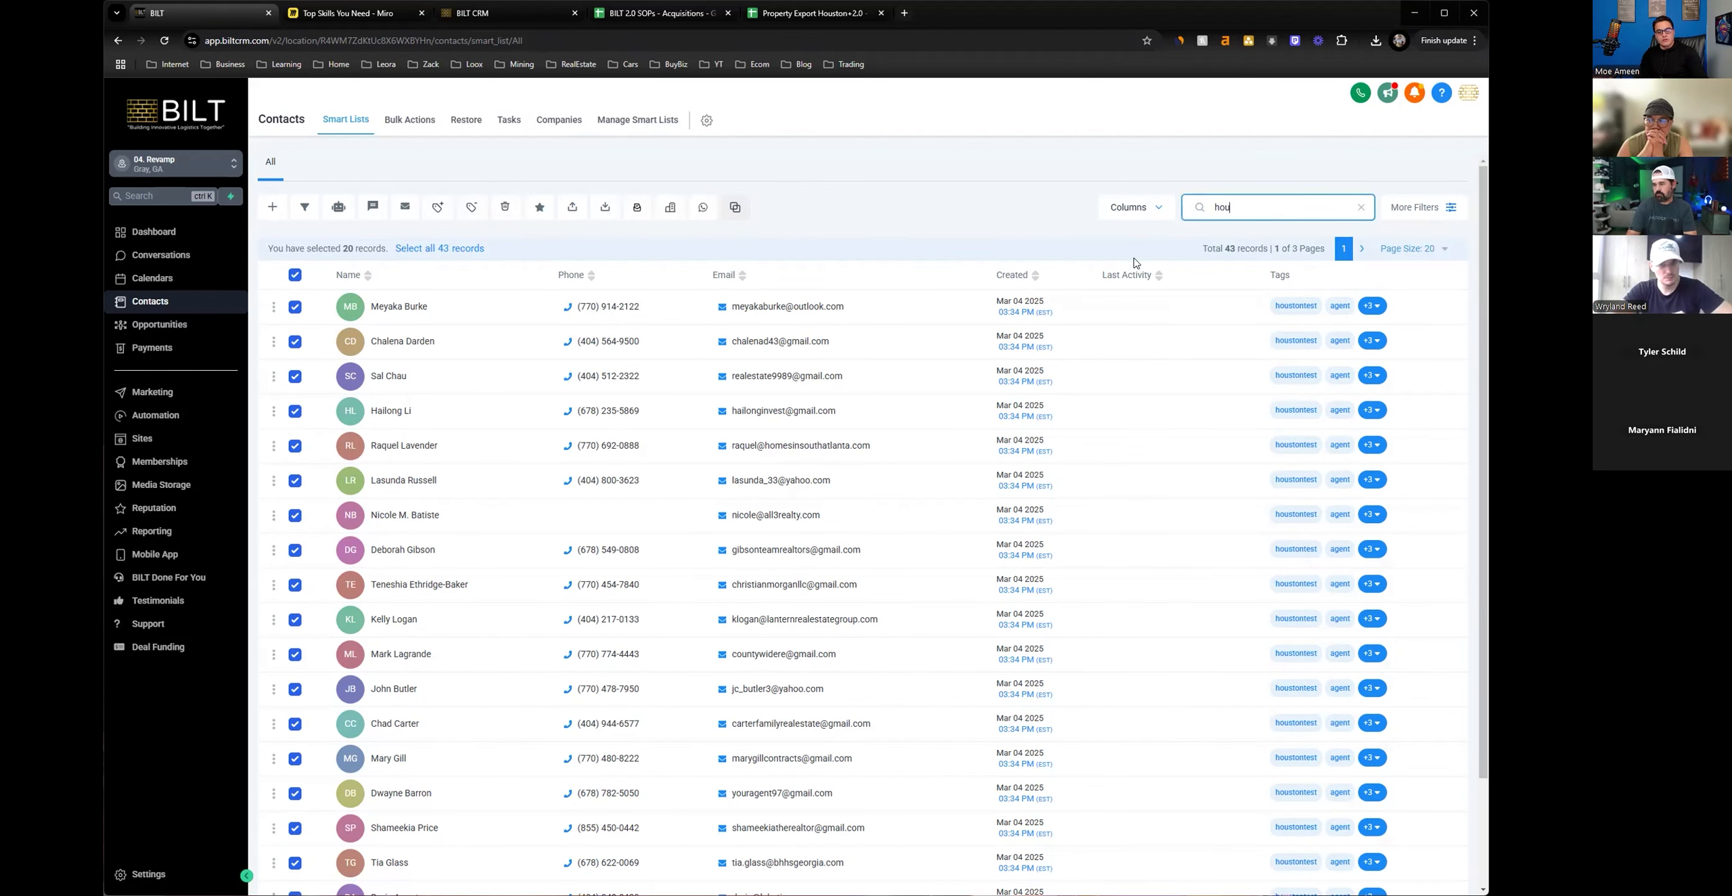
{"action": "type", "text": "ston"}
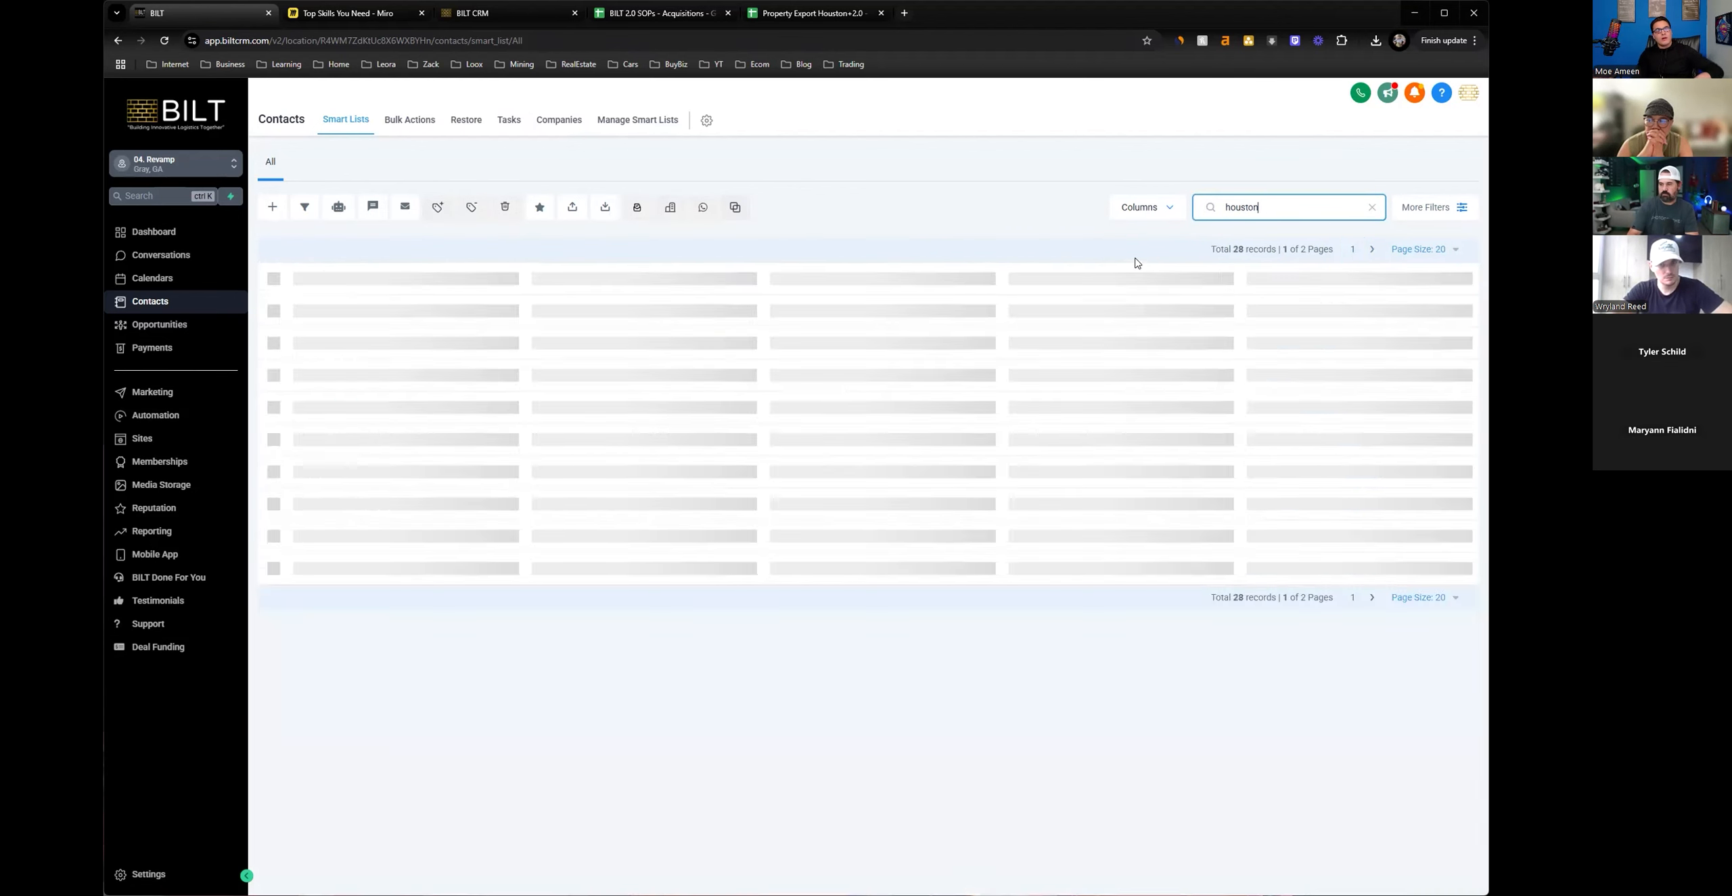
{"action": "left_click", "coordinate": [1319, 312]}
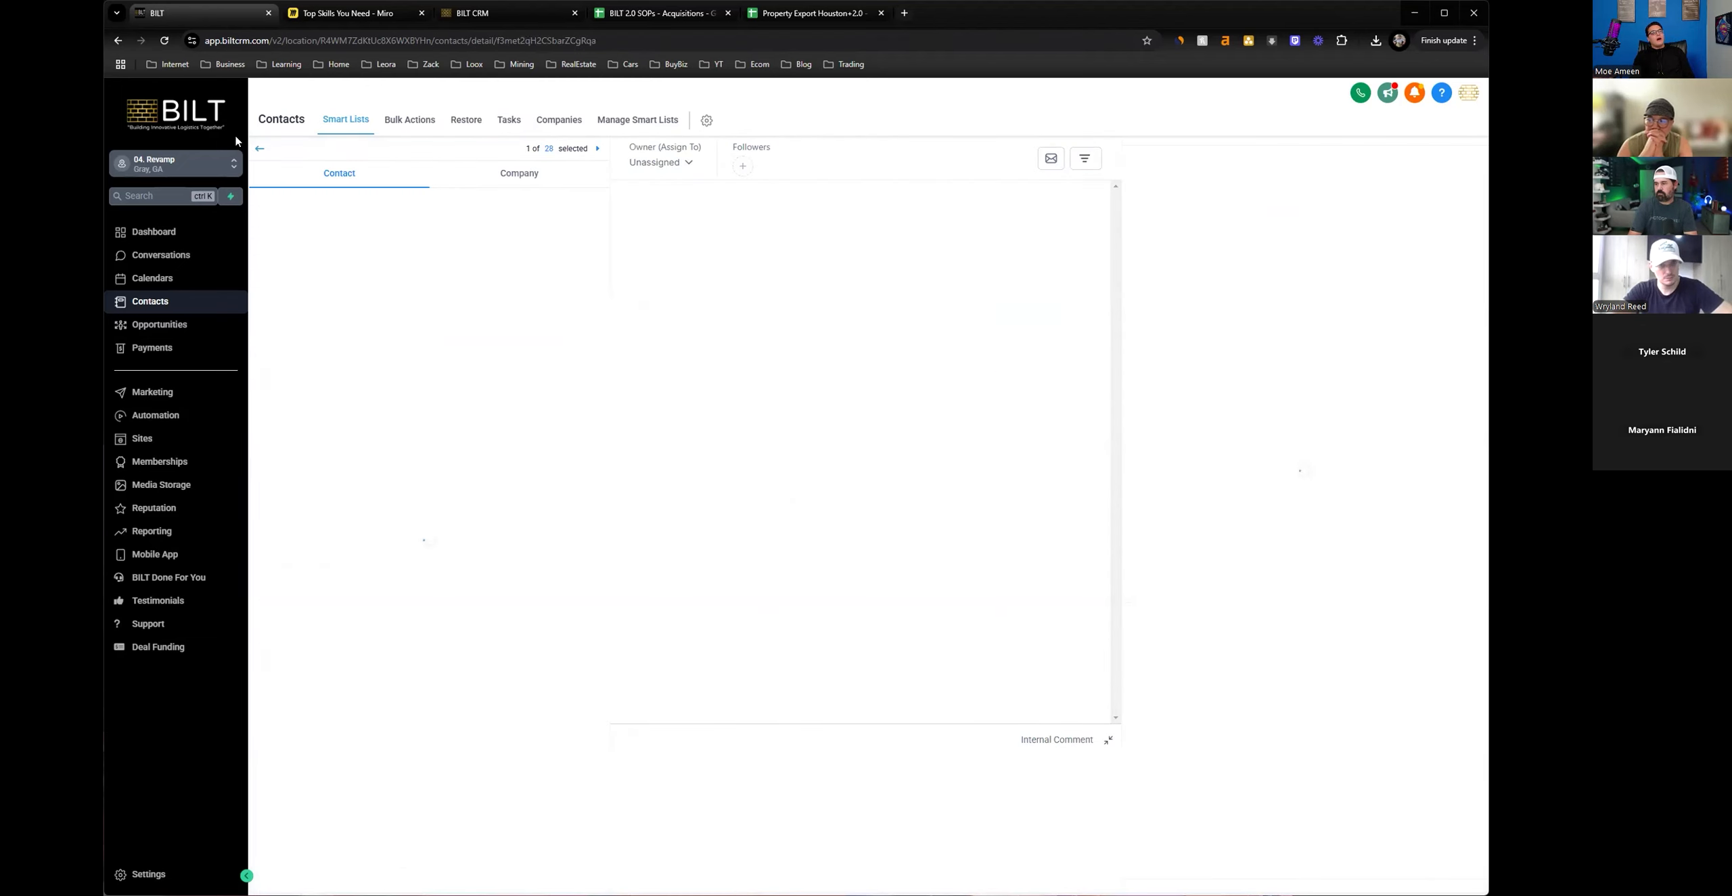
{"action": "left_click", "coordinate": [261, 151]}
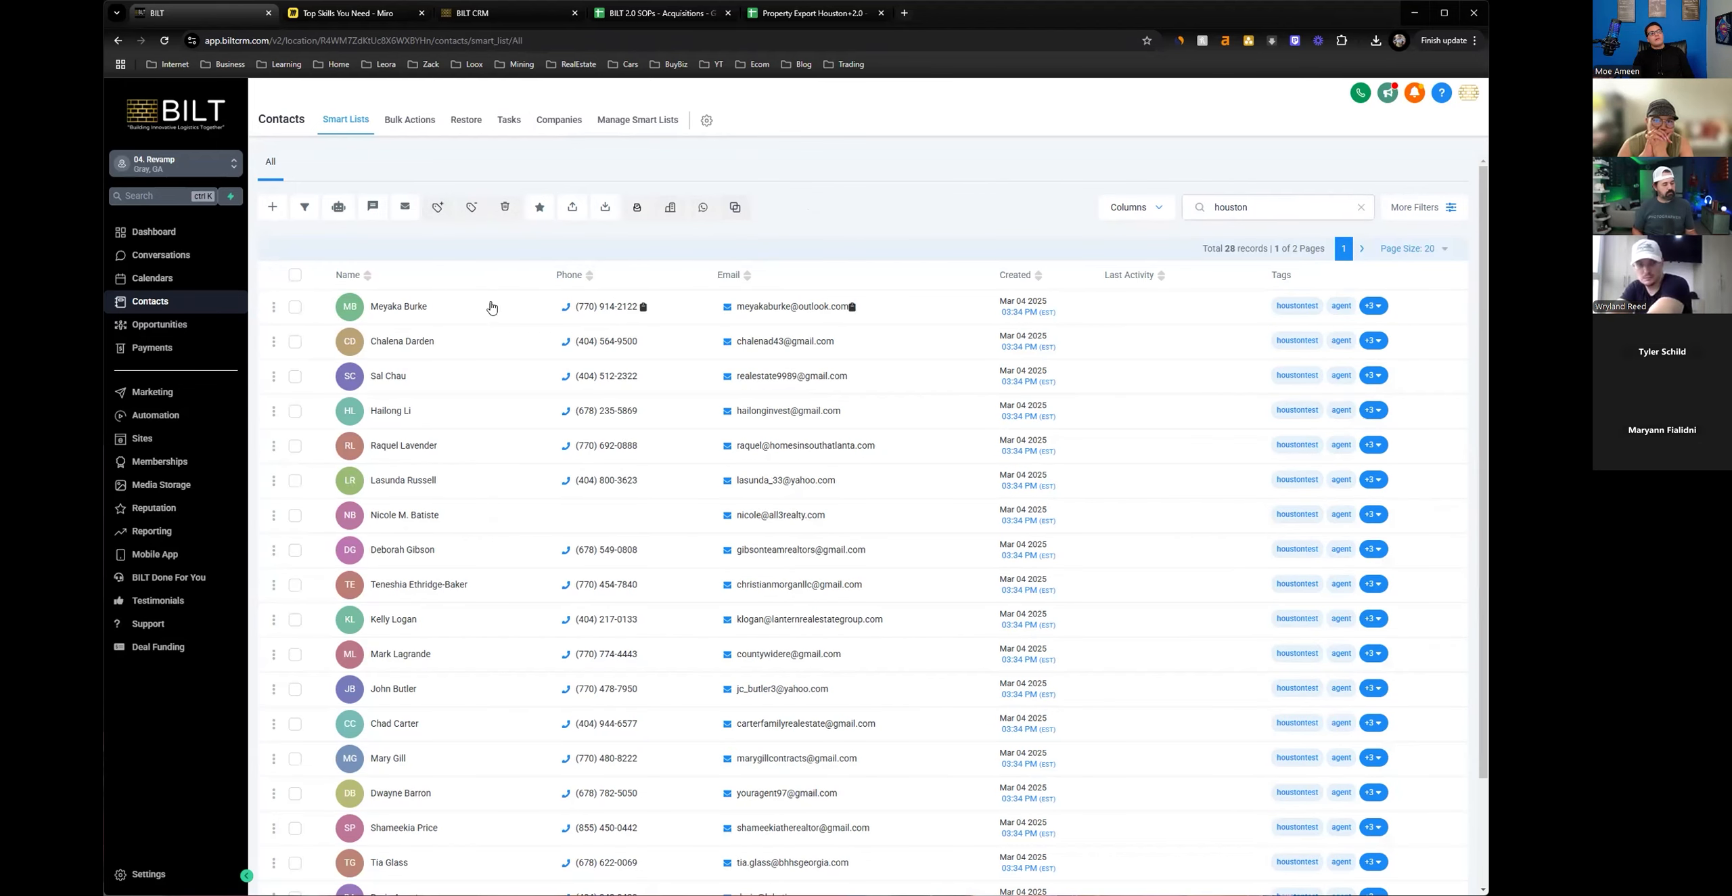
Select all contacts matching the houston search and choose the 1. New Leads 2.0 workflow for adding them to an automation.
{"action": "left_click", "coordinate": [295, 275]}
{"action": "left_click", "coordinate": [423, 248]}
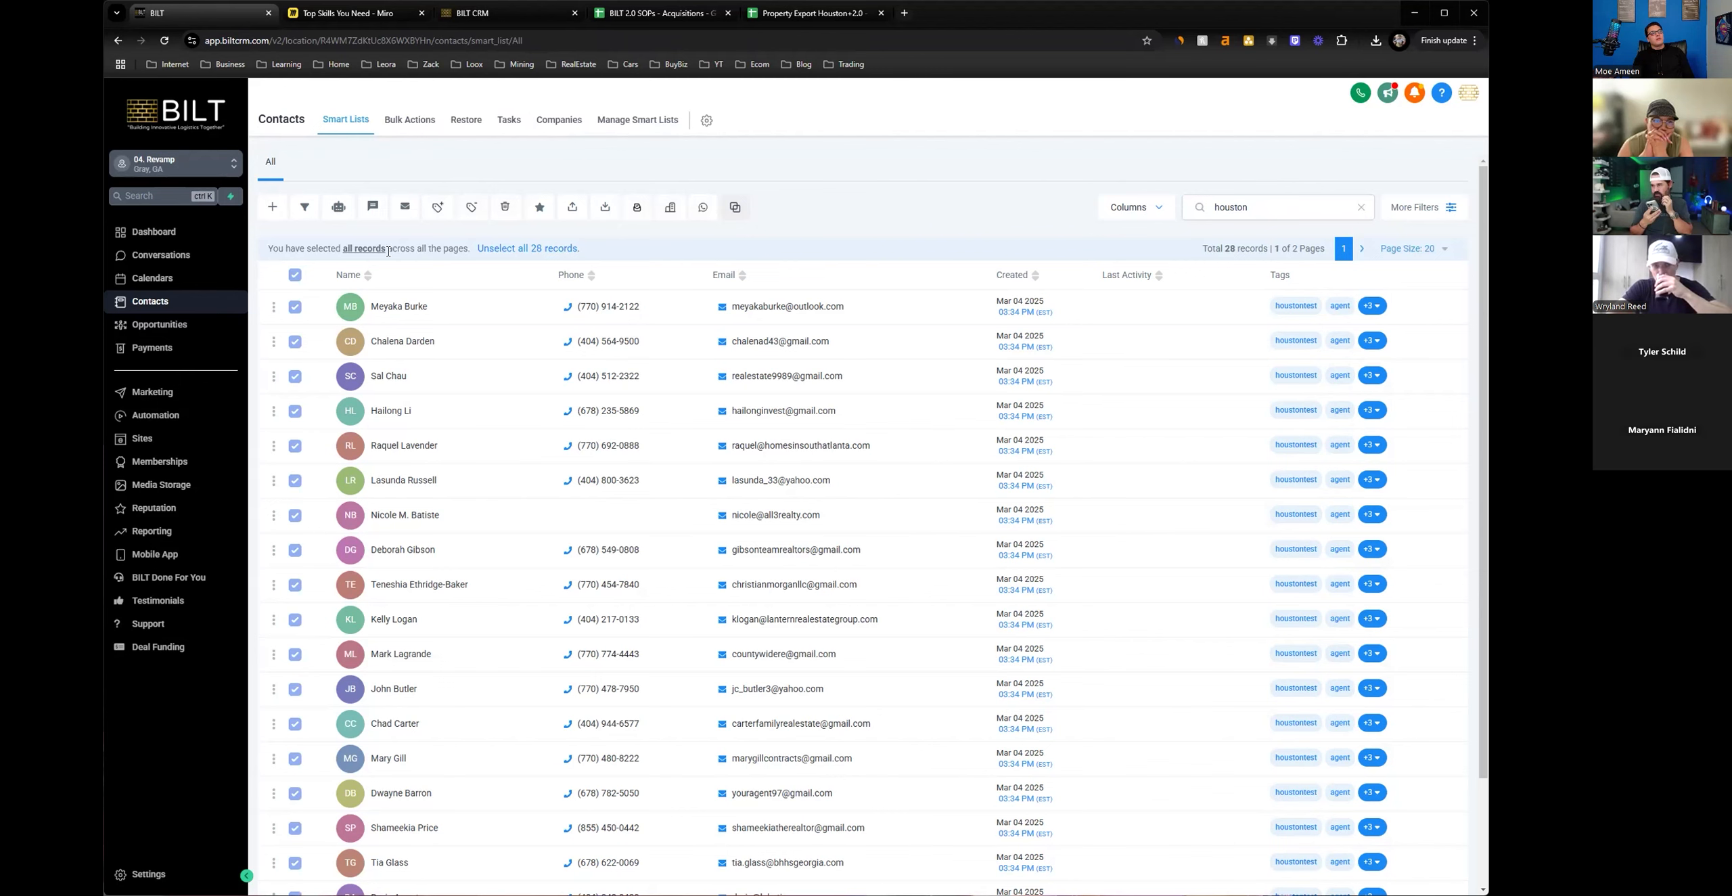
{"action": "left_click", "coordinate": [338, 214]}
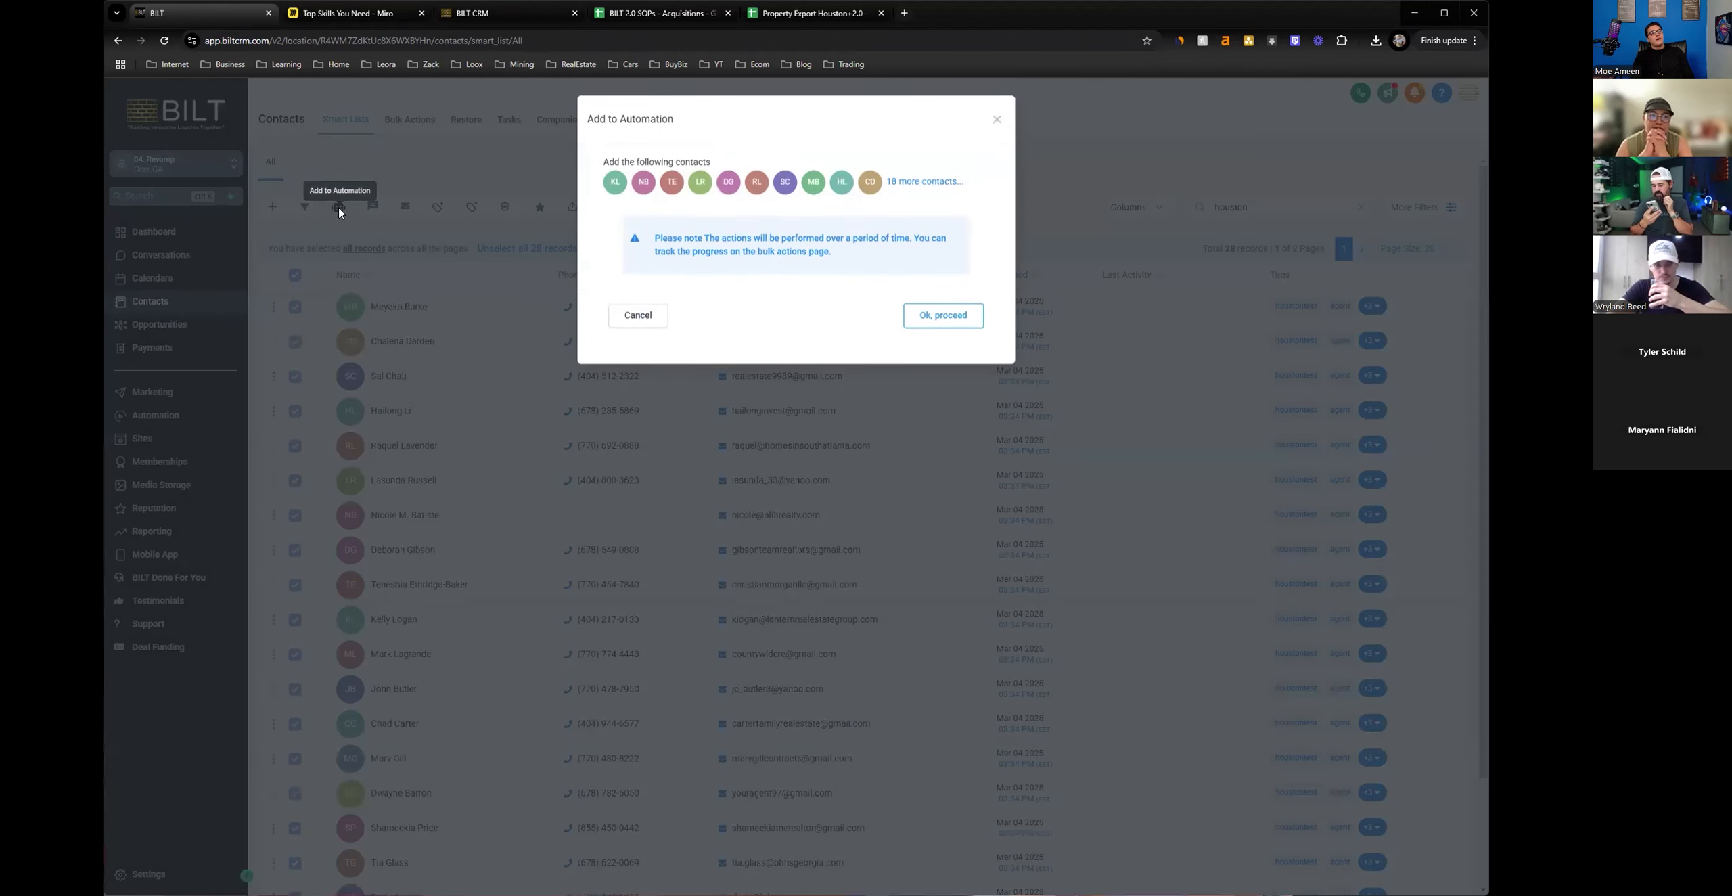
{"action": "left_click", "coordinate": [941, 322]}
{"action": "left_click", "coordinate": [750, 251]}
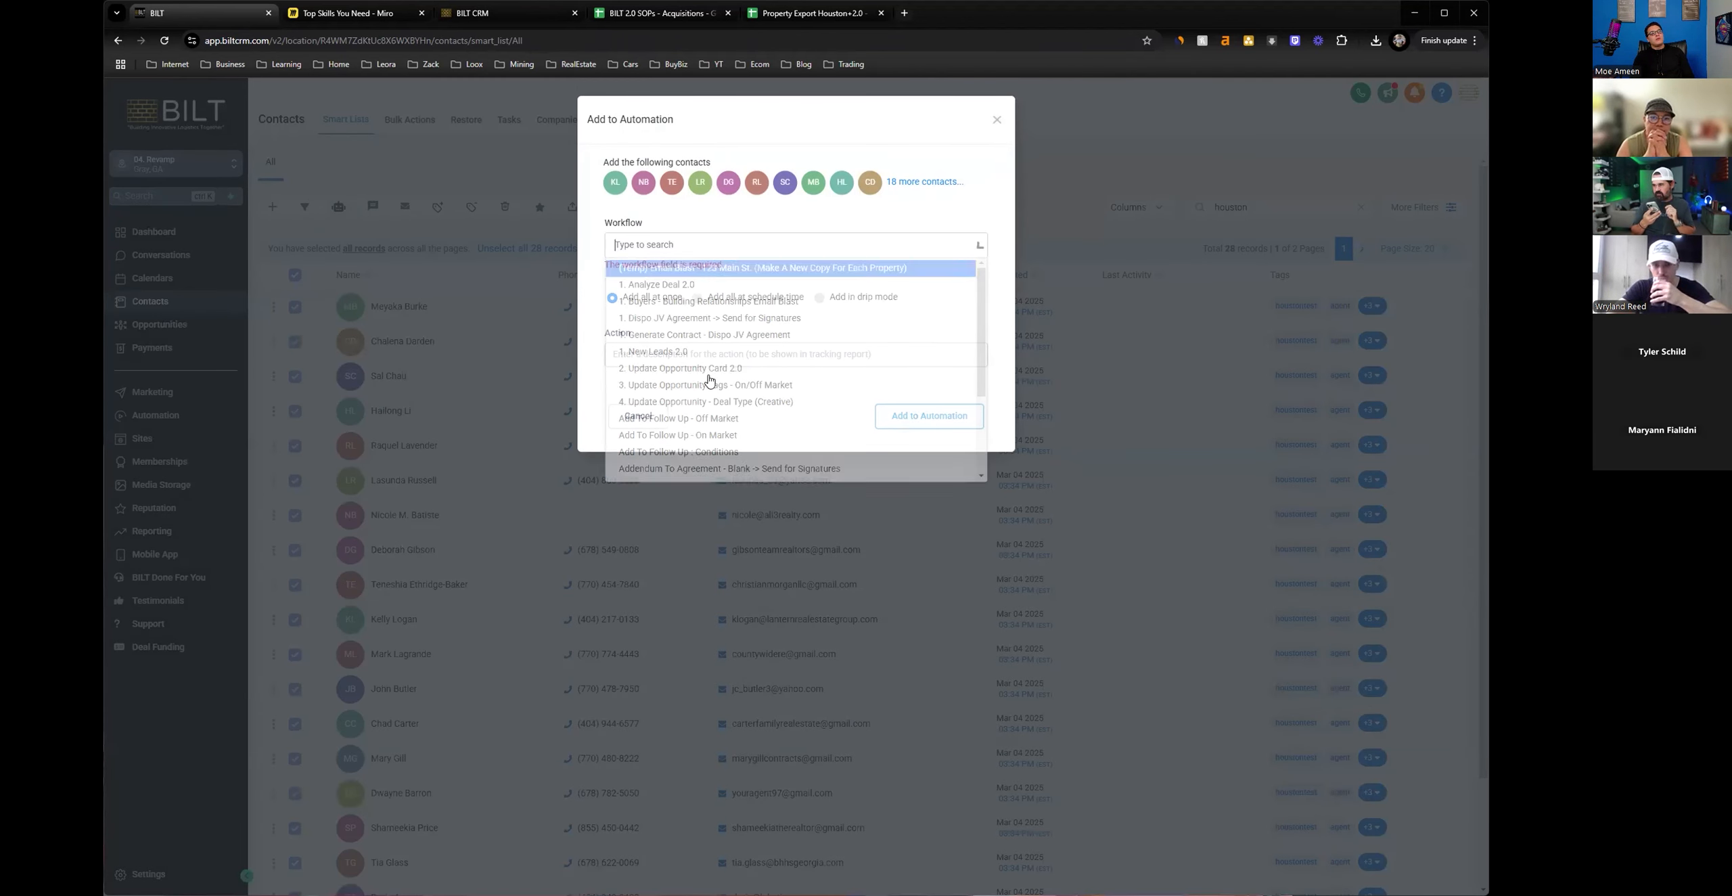
{"action": "left_click", "coordinate": [649, 353]}
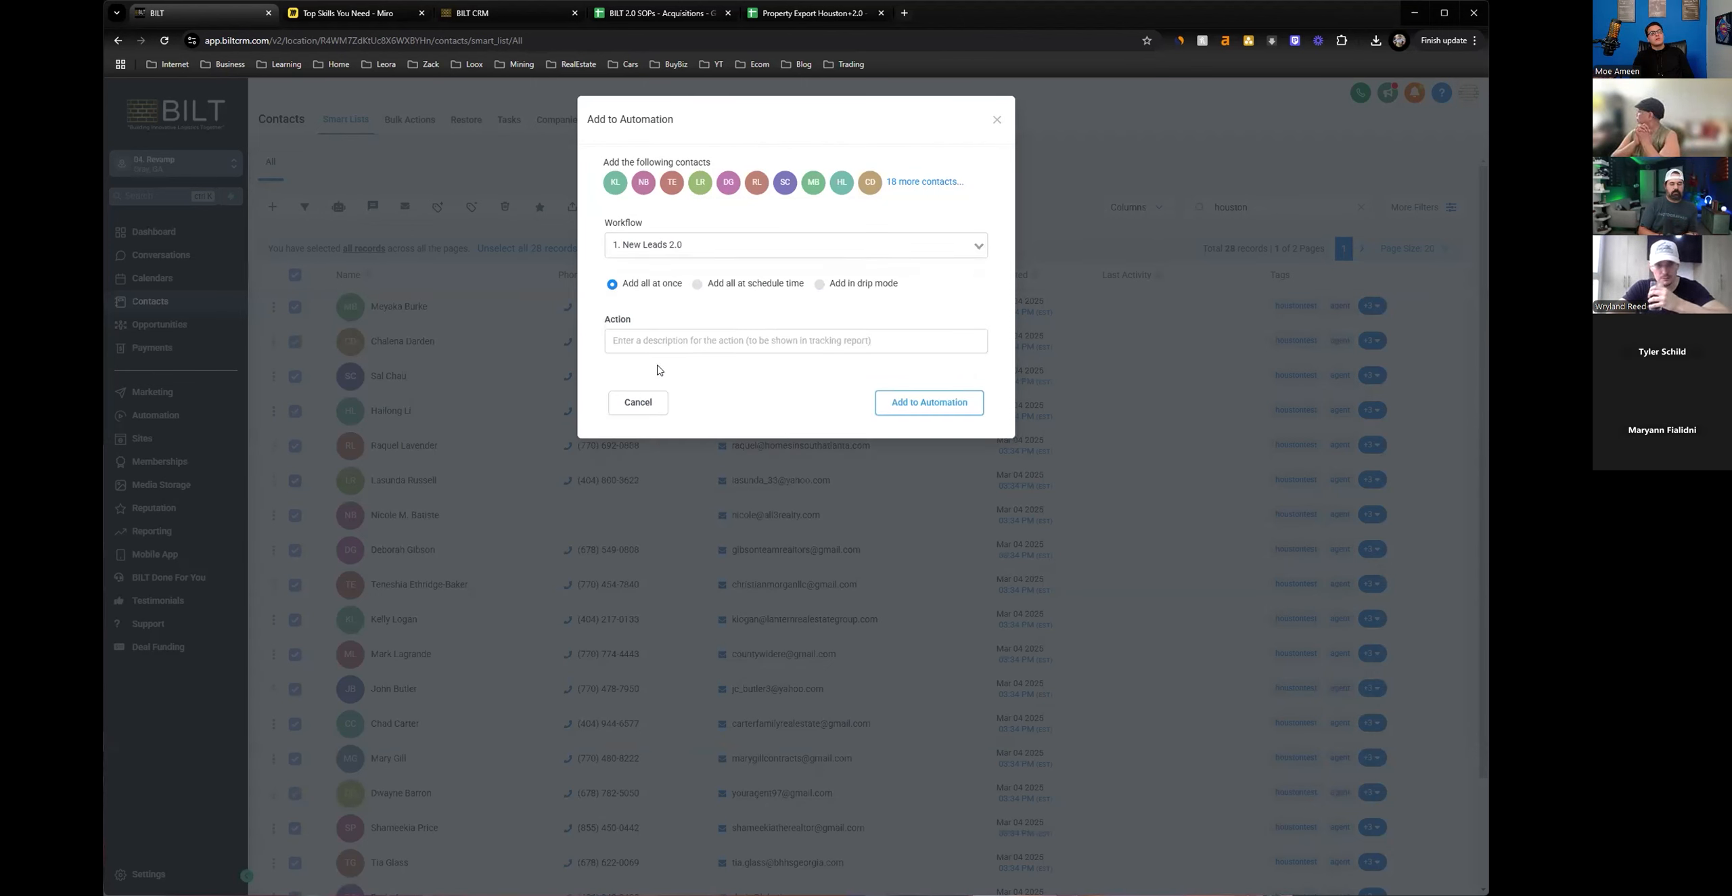
Describe the automation action as houston test, and close the dialog without adding the contacts.
{"action": "left_click", "coordinate": [648, 350]}
{"action": "type", "text": "houston test"}
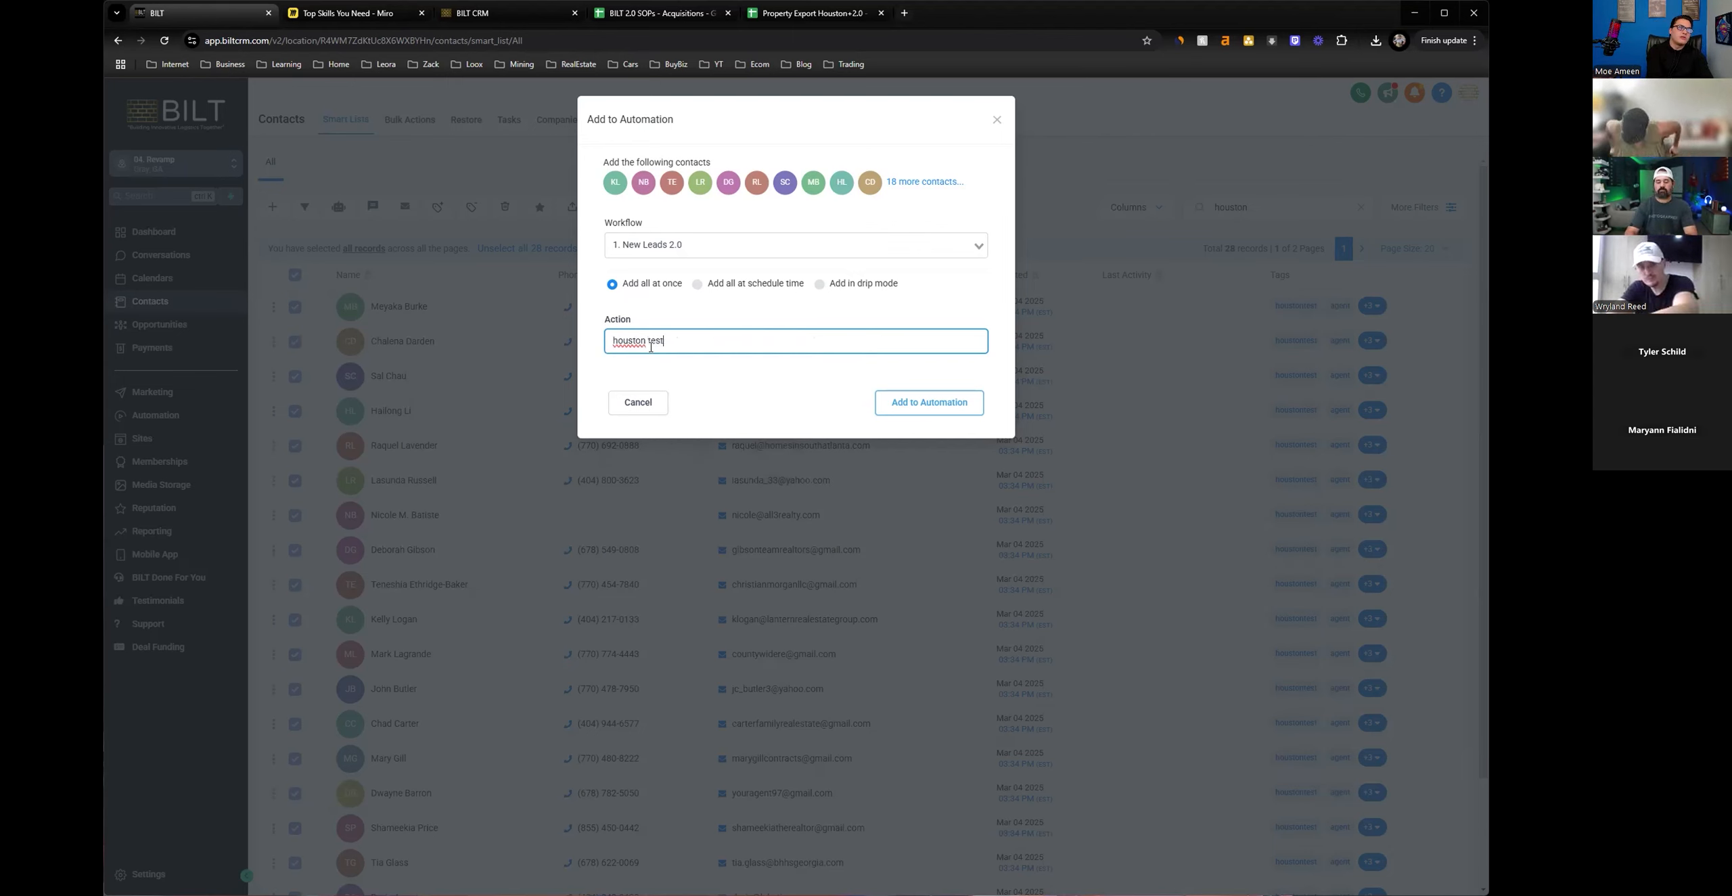
{"action": "left_click", "coordinate": [719, 376]}
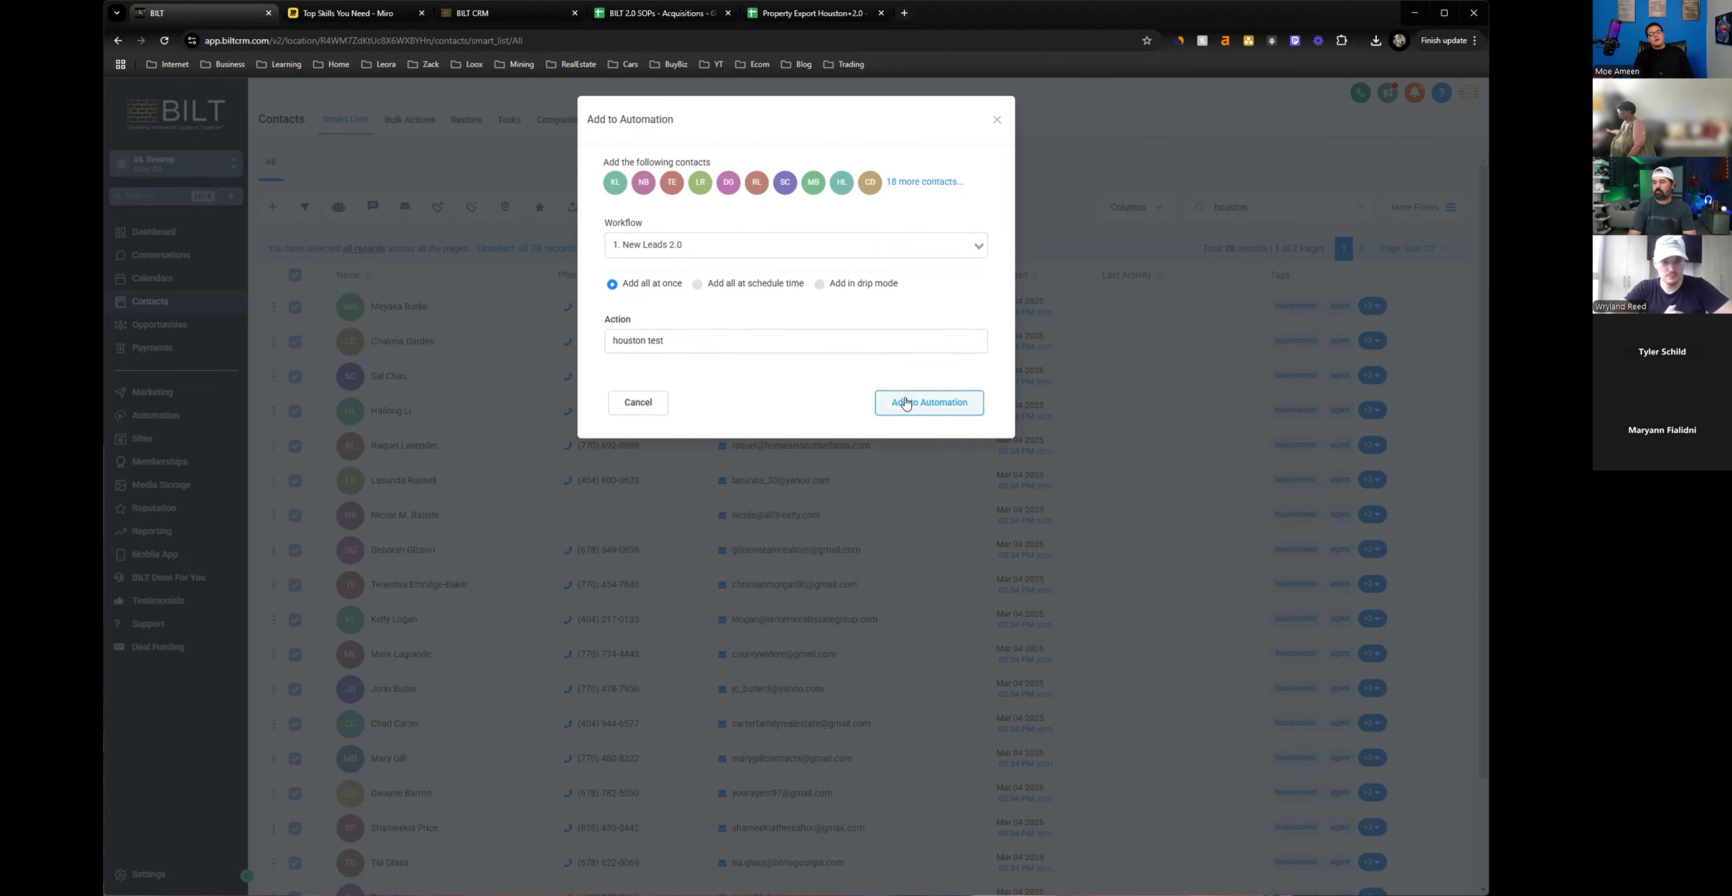
{"action": "left_click", "coordinate": [999, 122]}
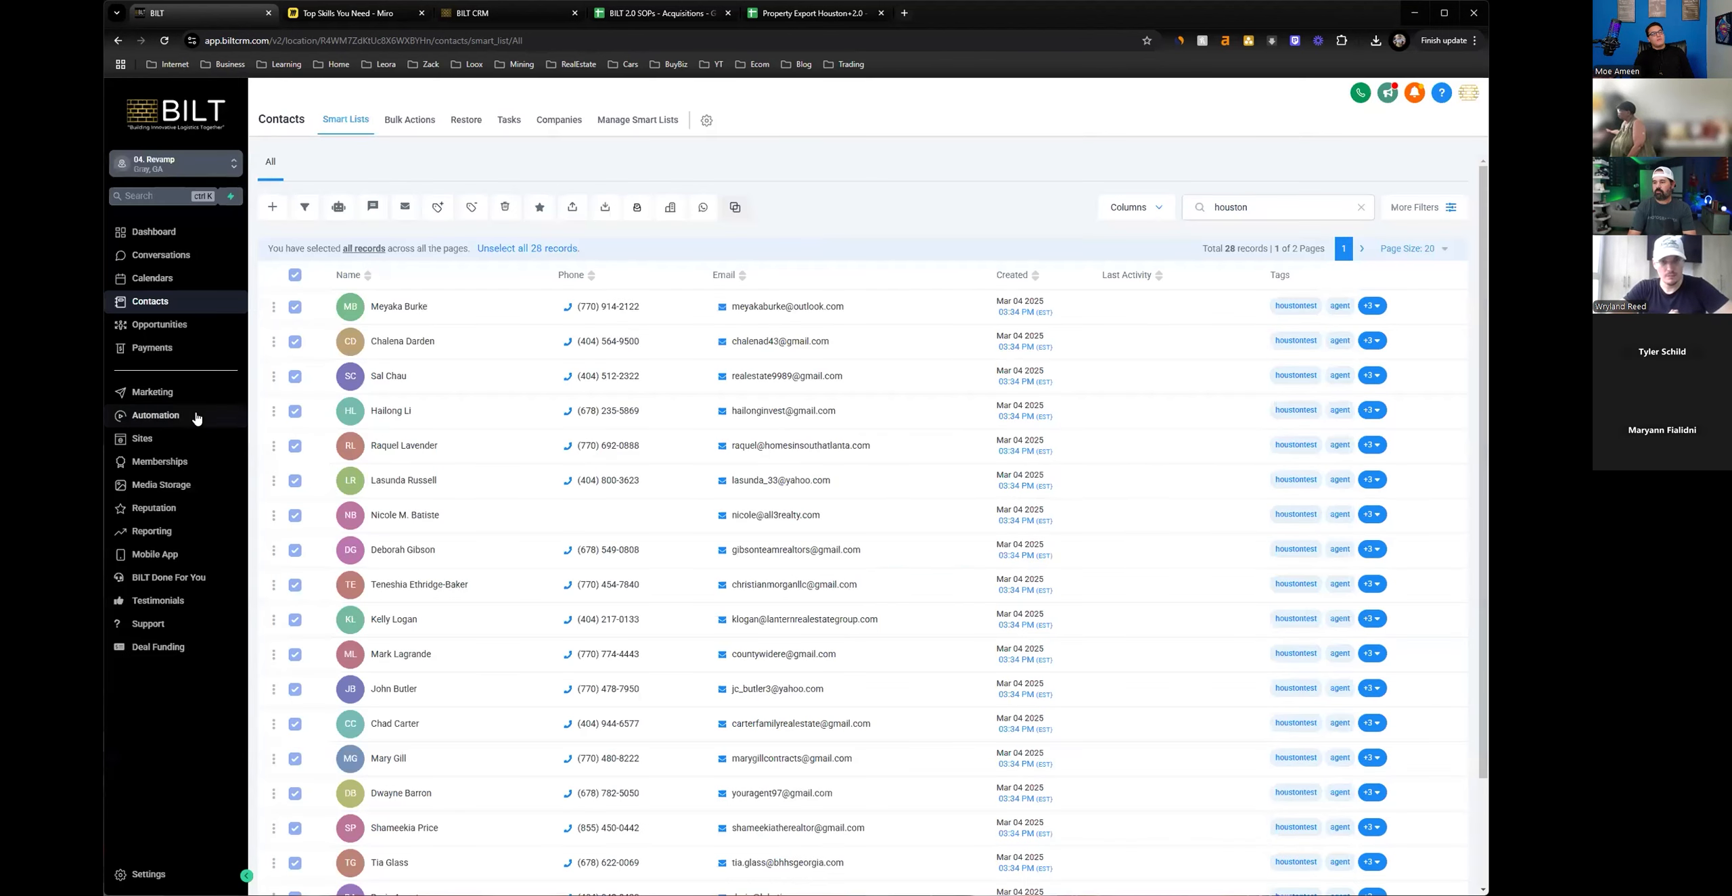
Open the first opportunity in the #New Untouched# stage of 001. Acquisition Pipeline and show its Acquisitions details.
{"action": "left_click", "coordinate": [183, 417]}
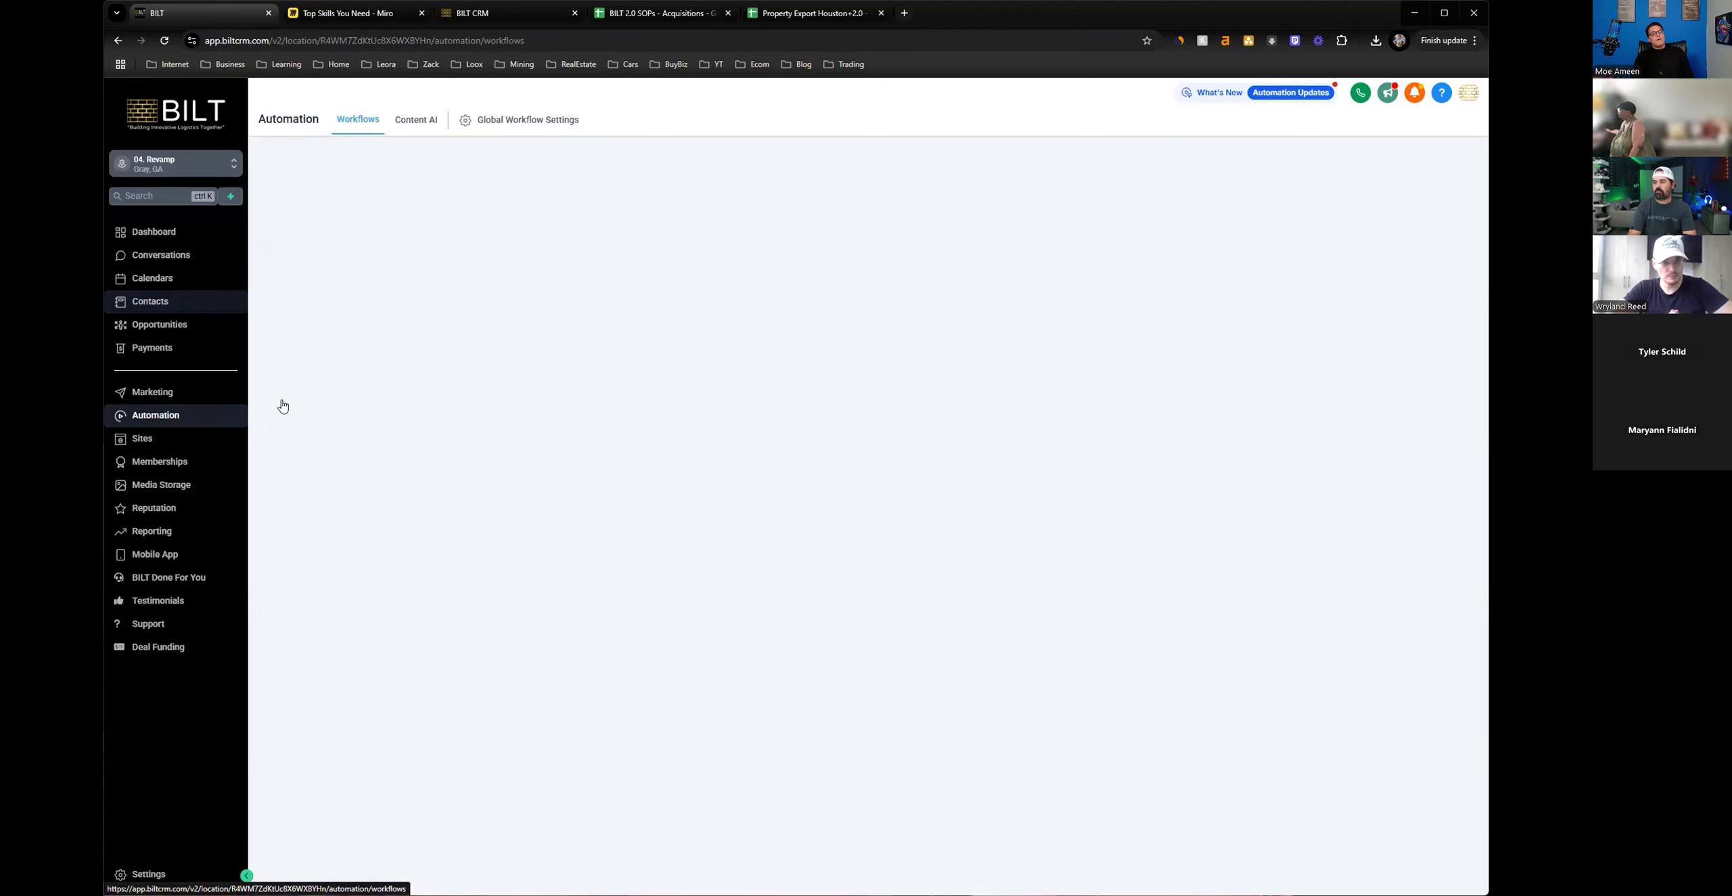
{"action": "left_click", "coordinate": [181, 326]}
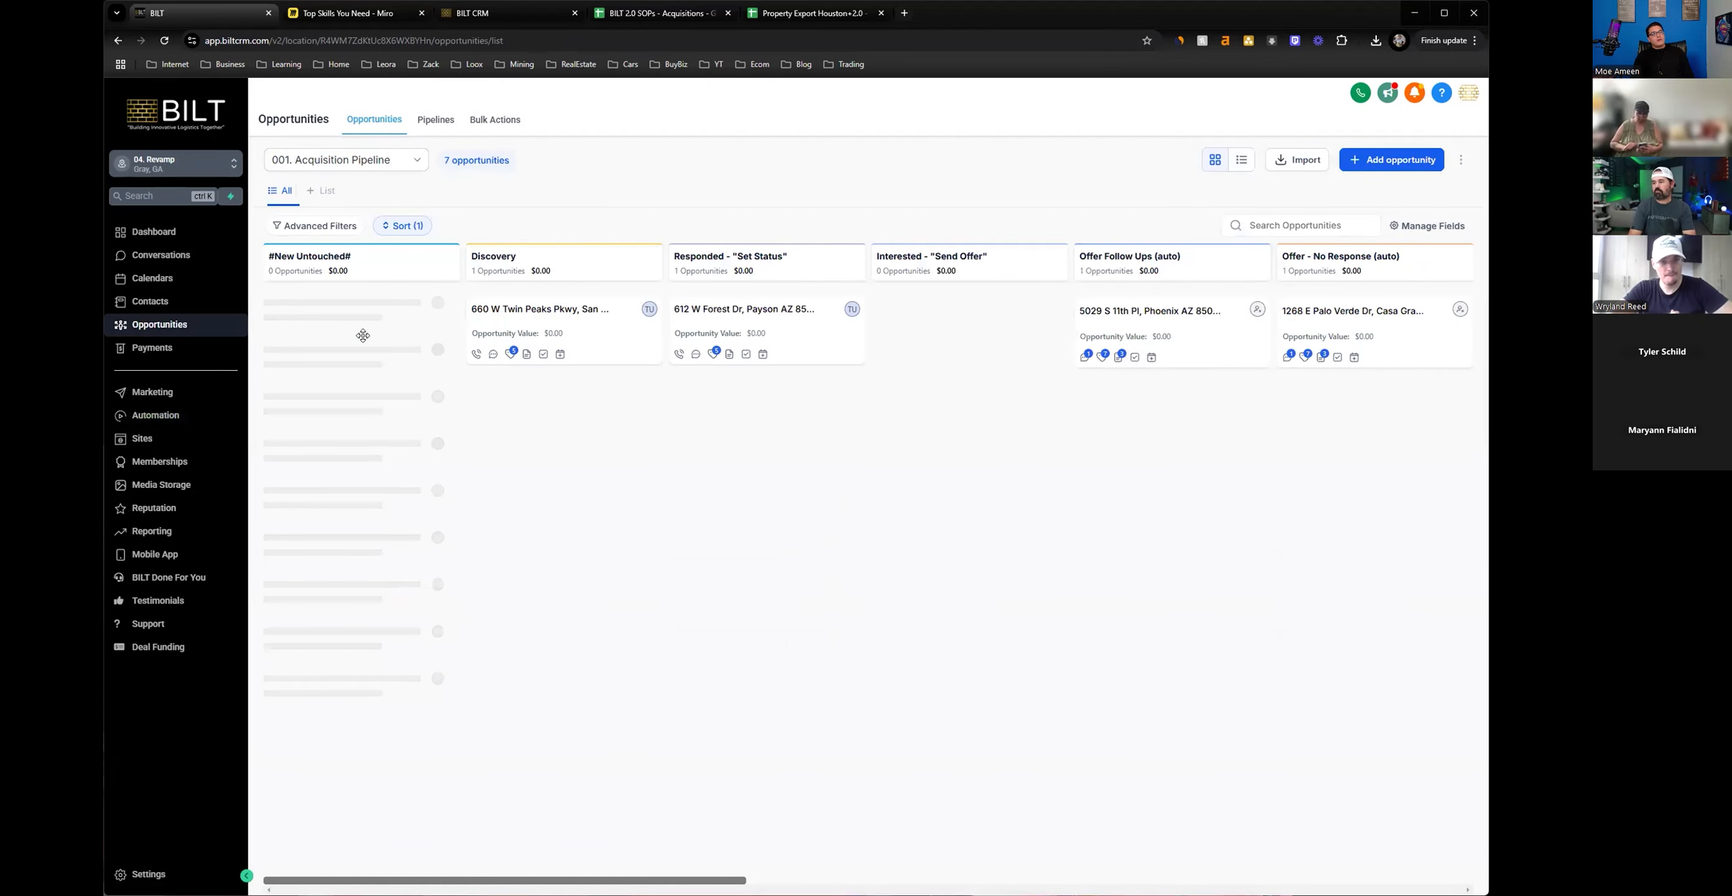
{"action": "left_click", "coordinate": [398, 339]}
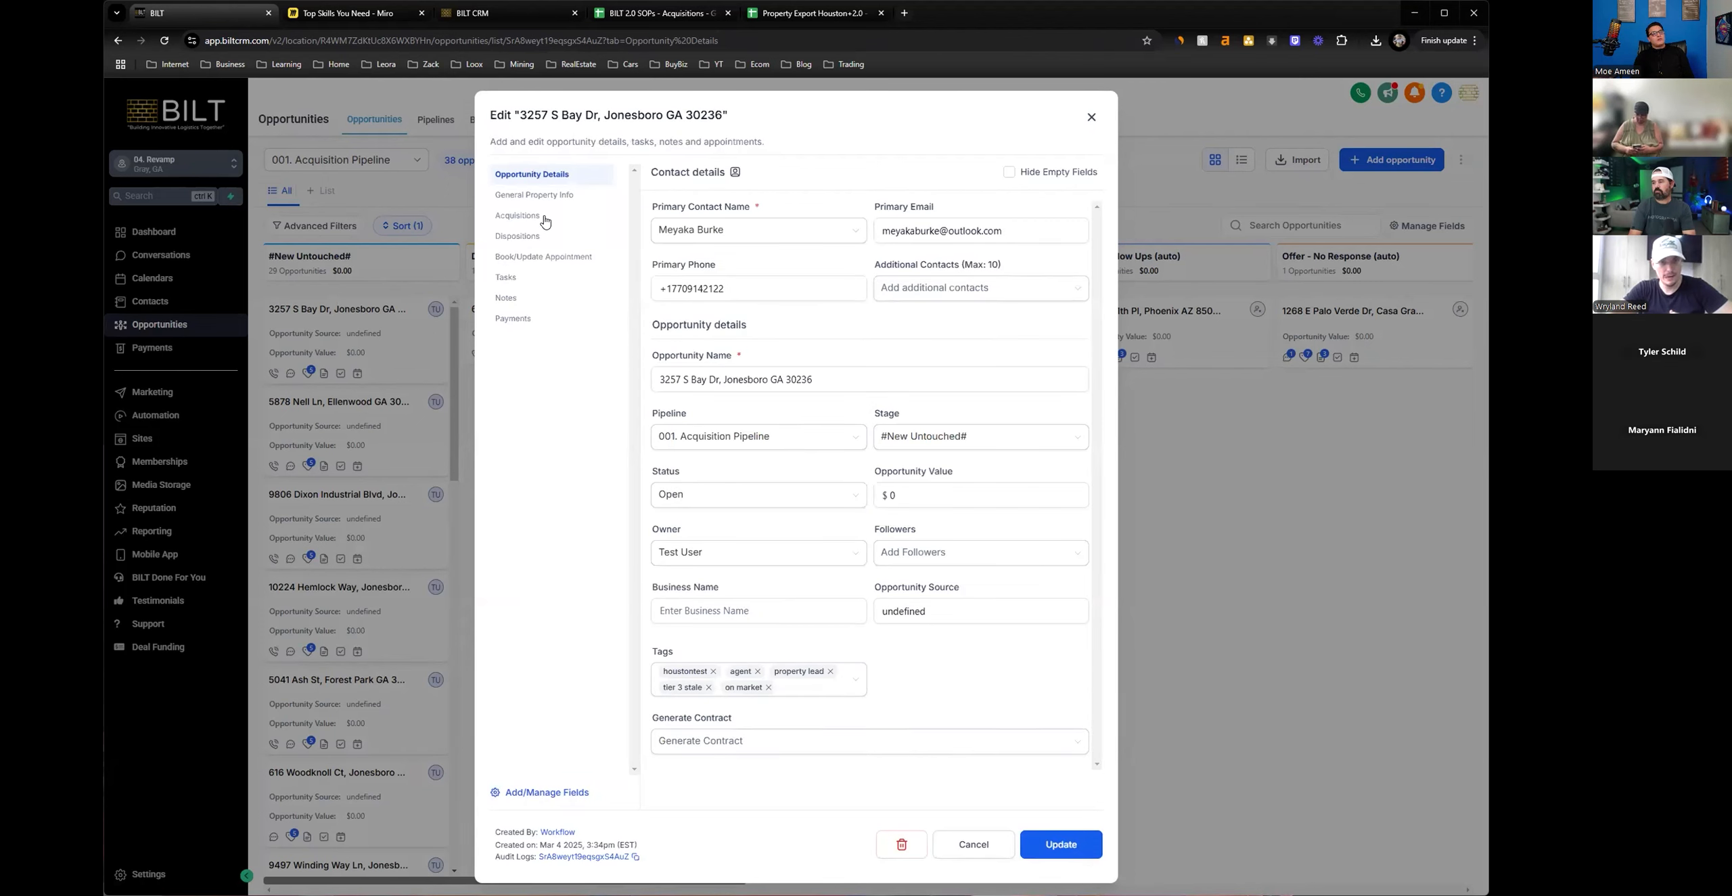
{"action": "left_click", "coordinate": [518, 216]}
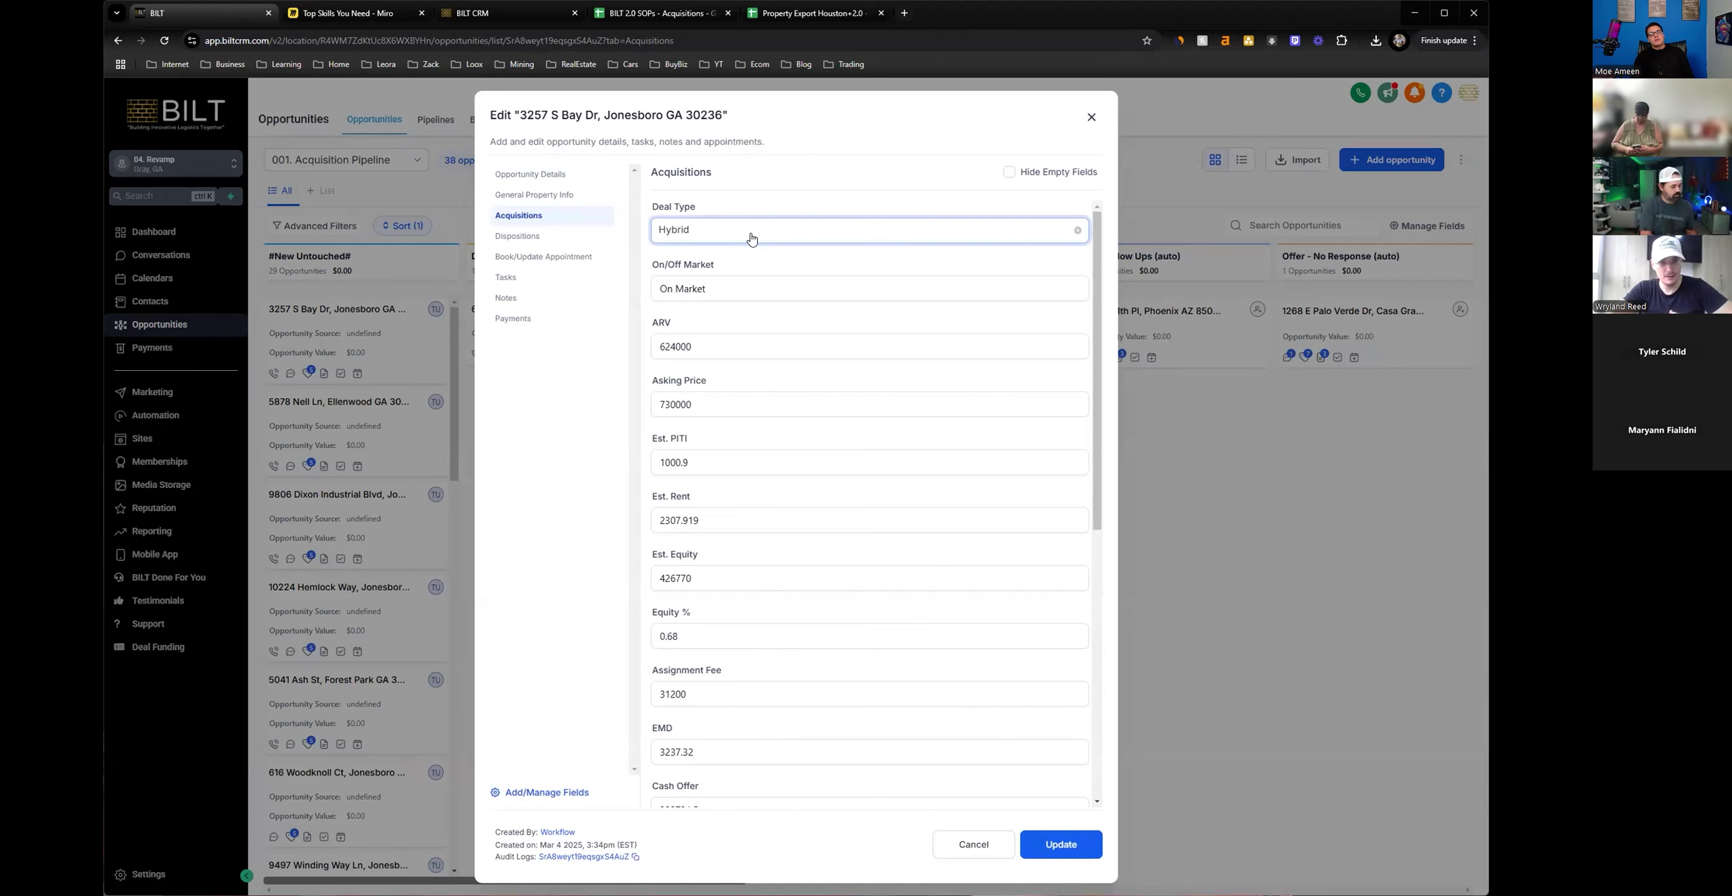
Review the opportunity's offer figures, including total purchase price, seller finance amount, mortgage balance and additional cash down.
{"action": "scroll", "coordinate": [749, 242], "scroll_direction": "down", "scroll_amount": 3}
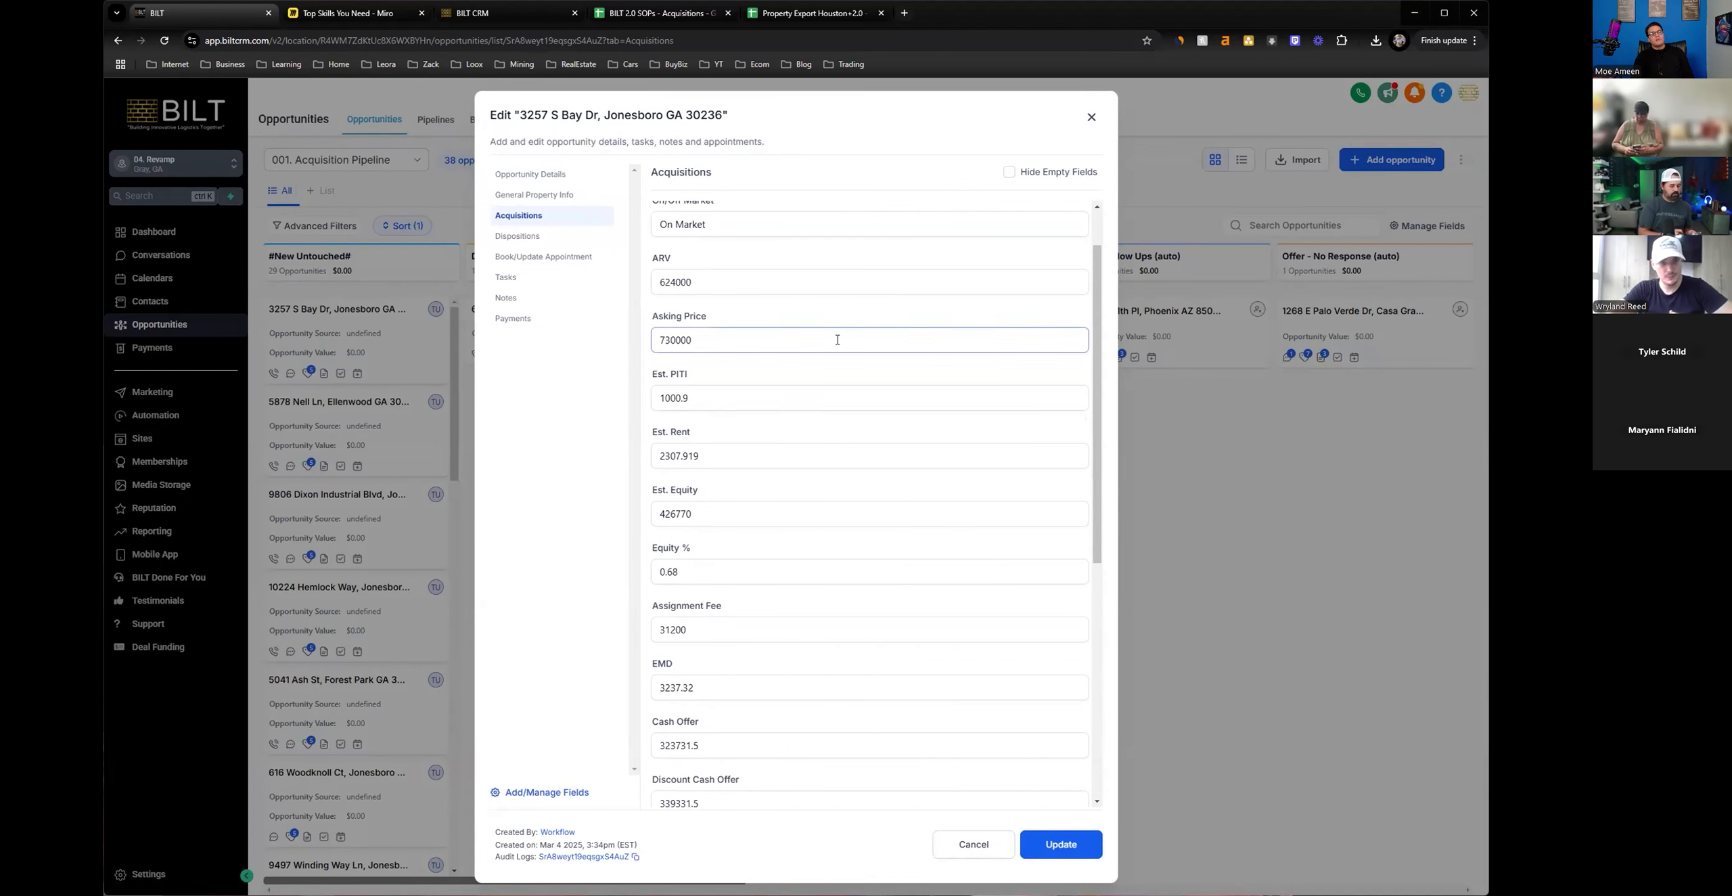
{"action": "scroll", "coordinate": [838, 339], "scroll_direction": "down", "scroll_amount": 5}
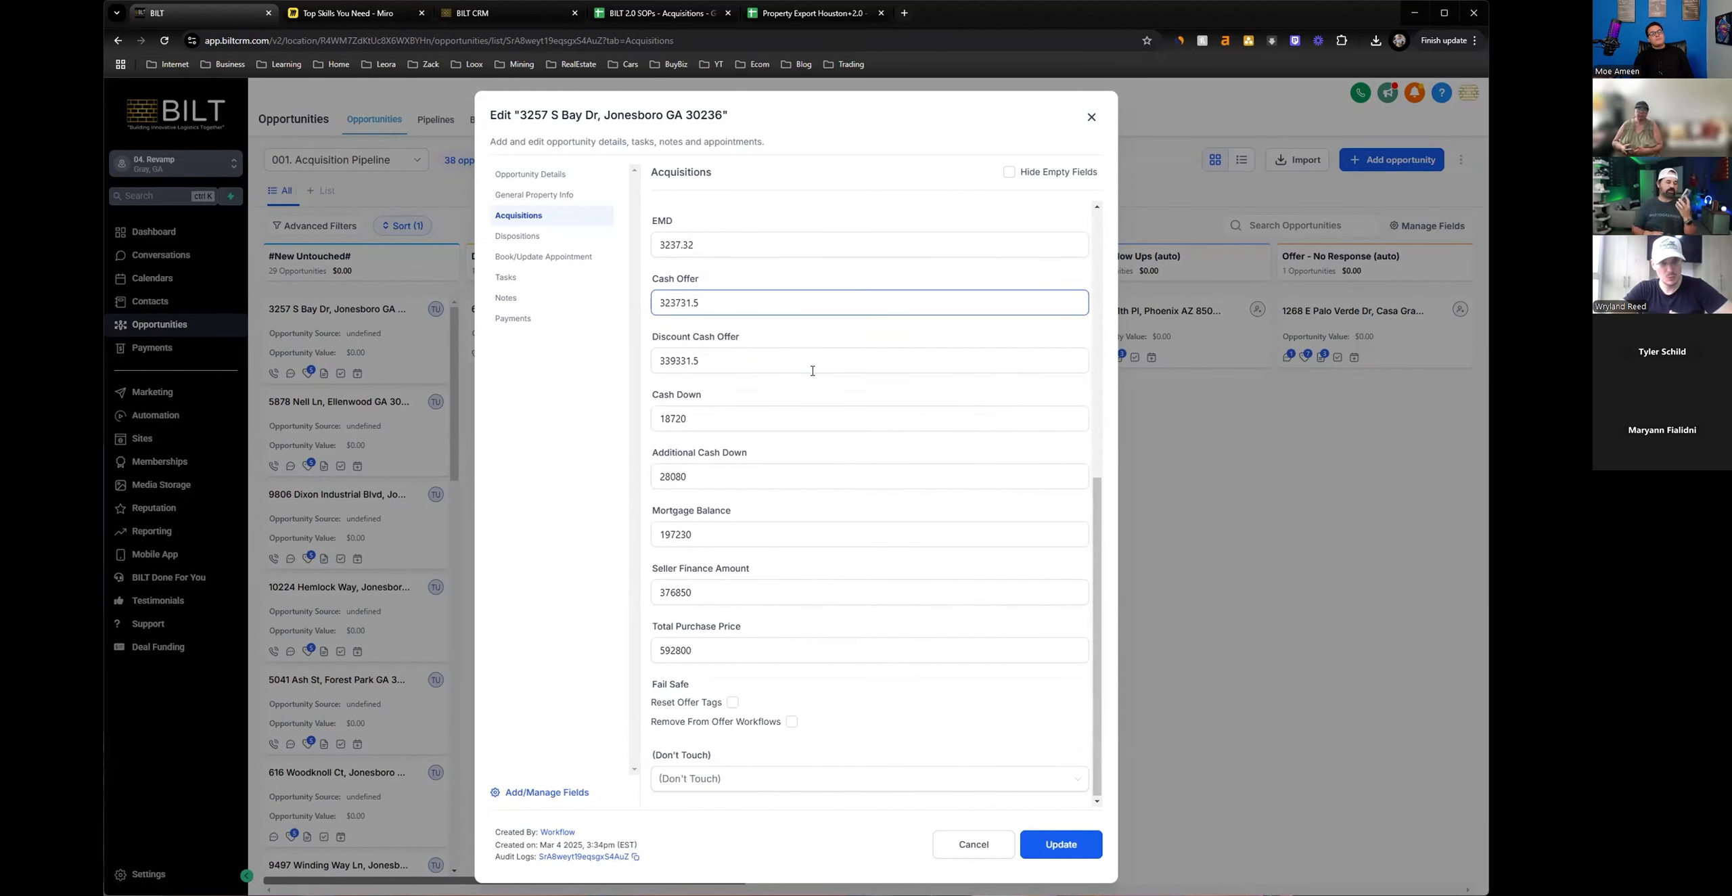
{"action": "left_click_drag", "start_coordinate": [693, 650], "coordinate": [653, 684]}
{"action": "left_click_drag", "start_coordinate": [692, 592], "coordinate": [607, 590]}
{"action": "left_click_drag", "start_coordinate": [693, 534], "coordinate": [638, 534]}
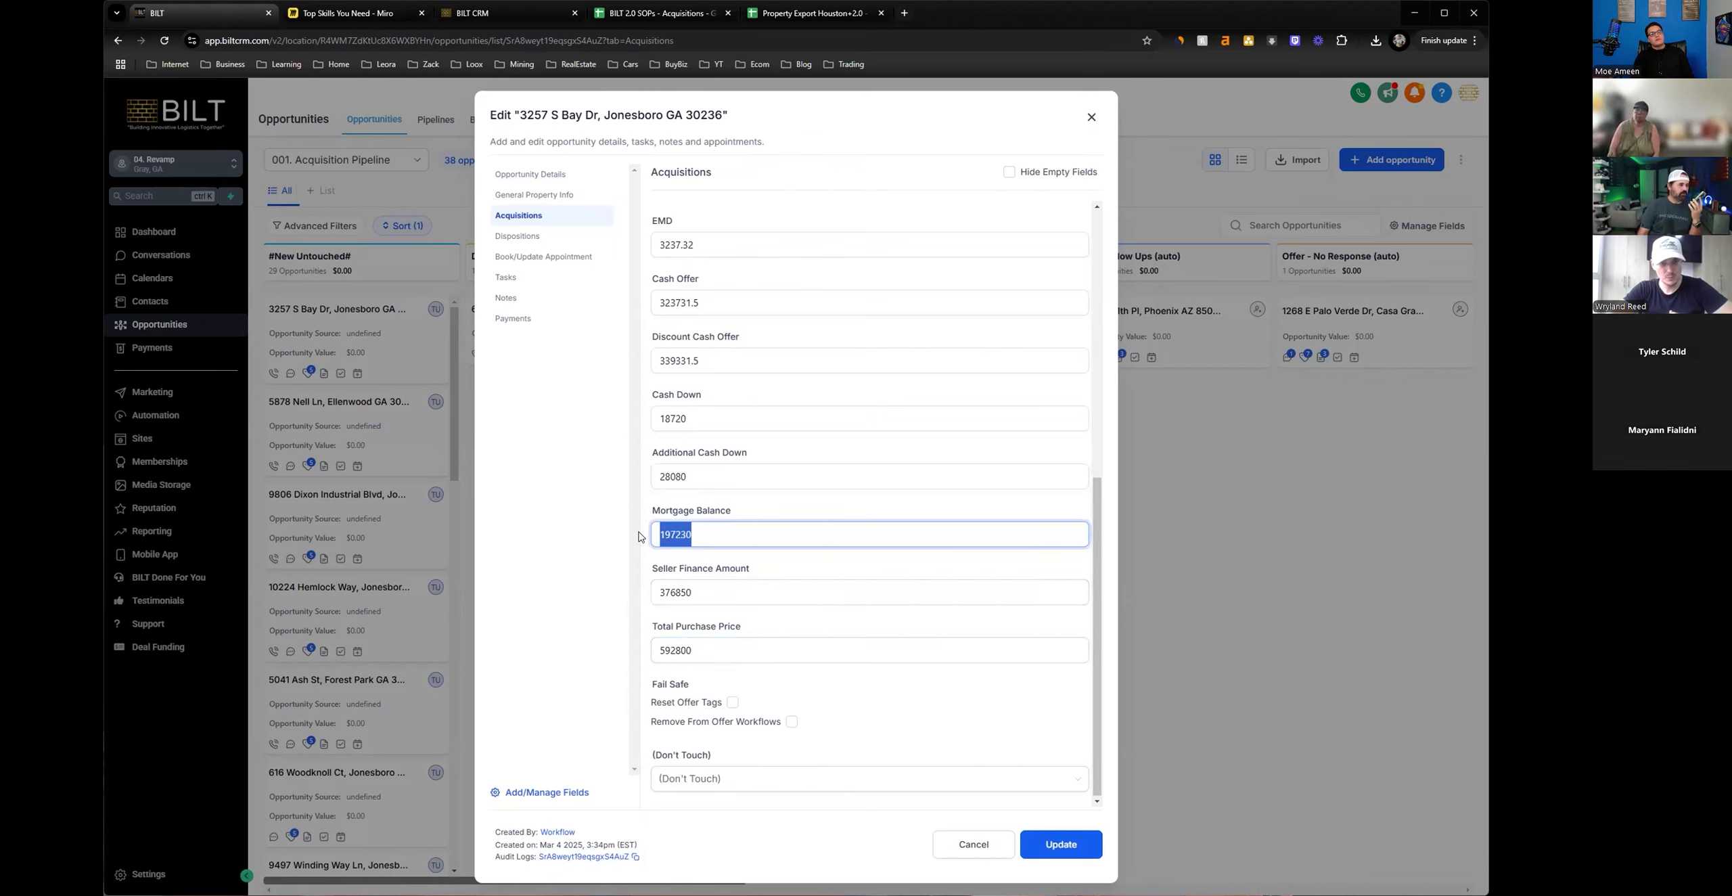
{"action": "left_click_drag", "start_coordinate": [692, 476], "coordinate": [580, 489]}
Go back over the opportunity's cash offers, equity, rent and asking price in the Acquisitions details.
{"action": "scroll", "coordinate": [676, 480], "scroll_direction": "up", "scroll_amount": 1}
{"action": "scroll", "coordinate": [680, 504], "scroll_direction": "up", "scroll_amount": 1}
{"action": "key", "text": "shift+Tab"}
{"action": "scroll", "coordinate": [744, 488], "scroll_direction": "up", "scroll_amount": 1}
{"action": "key", "text": "shift+Tab"}
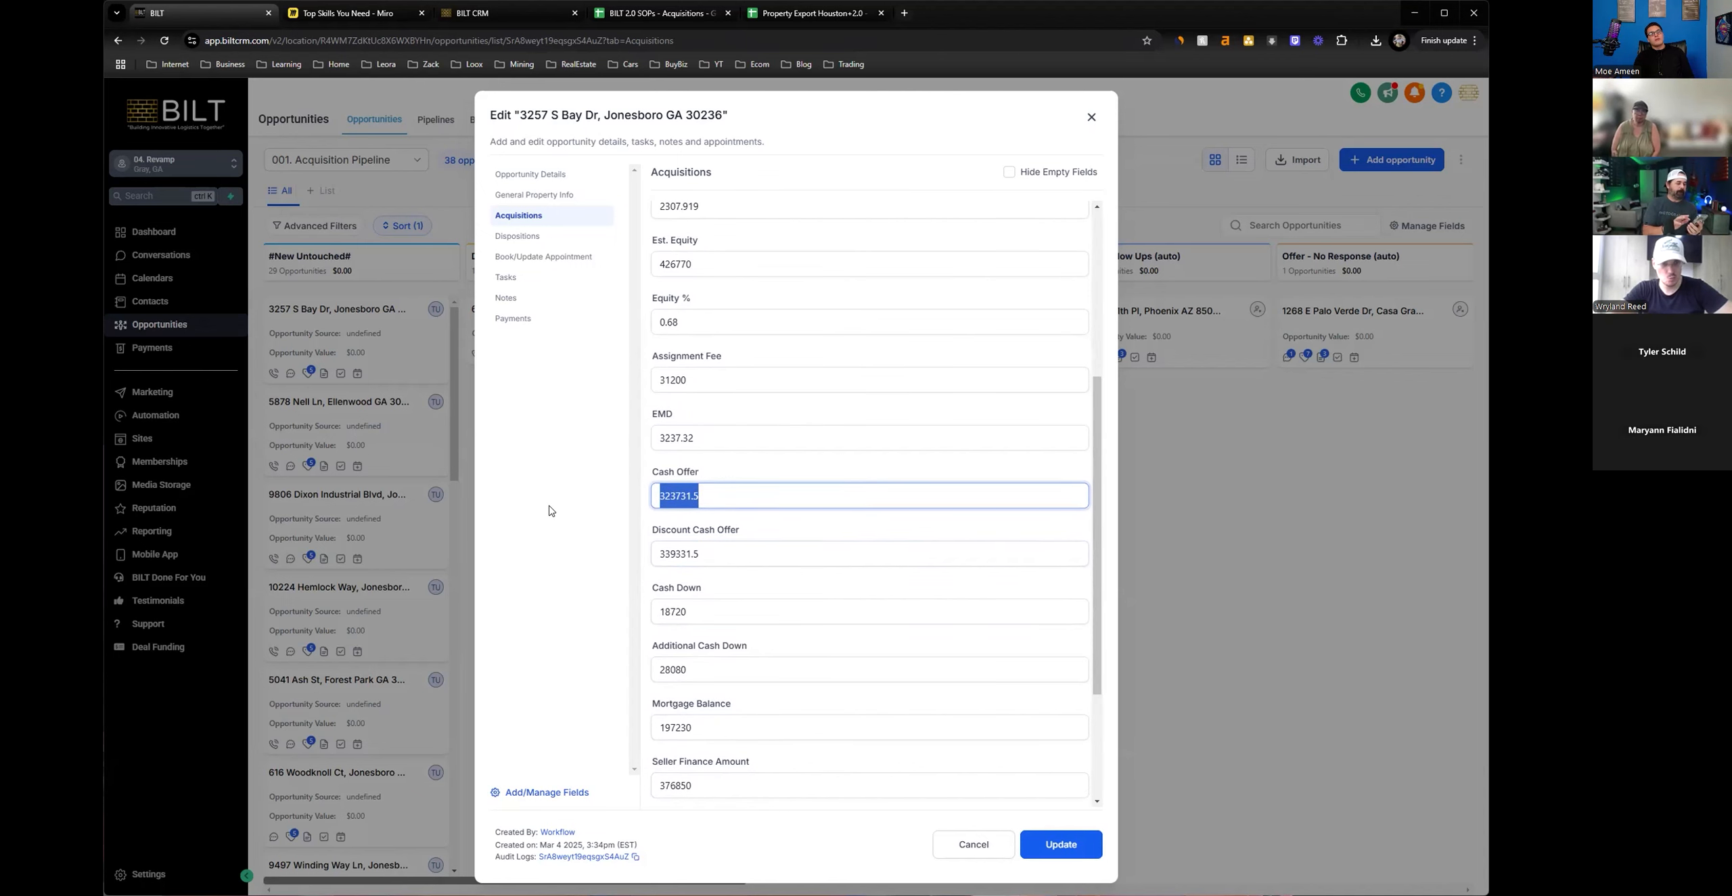
{"action": "scroll", "coordinate": [642, 499], "scroll_direction": "up", "scroll_amount": 4}
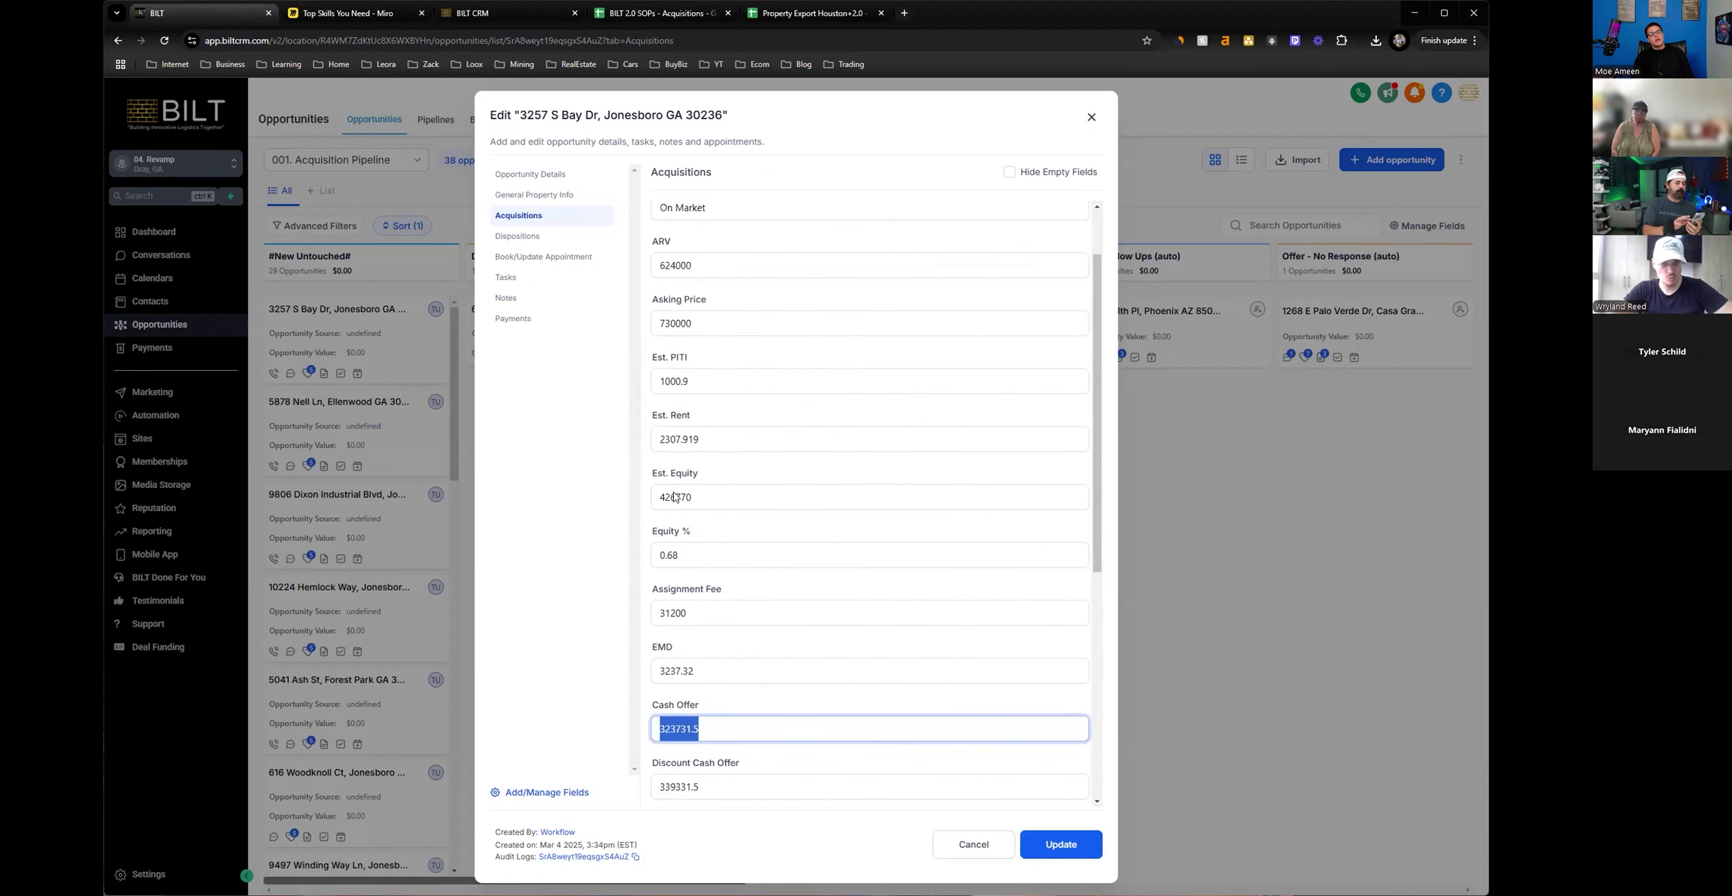
{"action": "scroll", "coordinate": [658, 486], "scroll_direction": "up", "scroll_amount": 1}
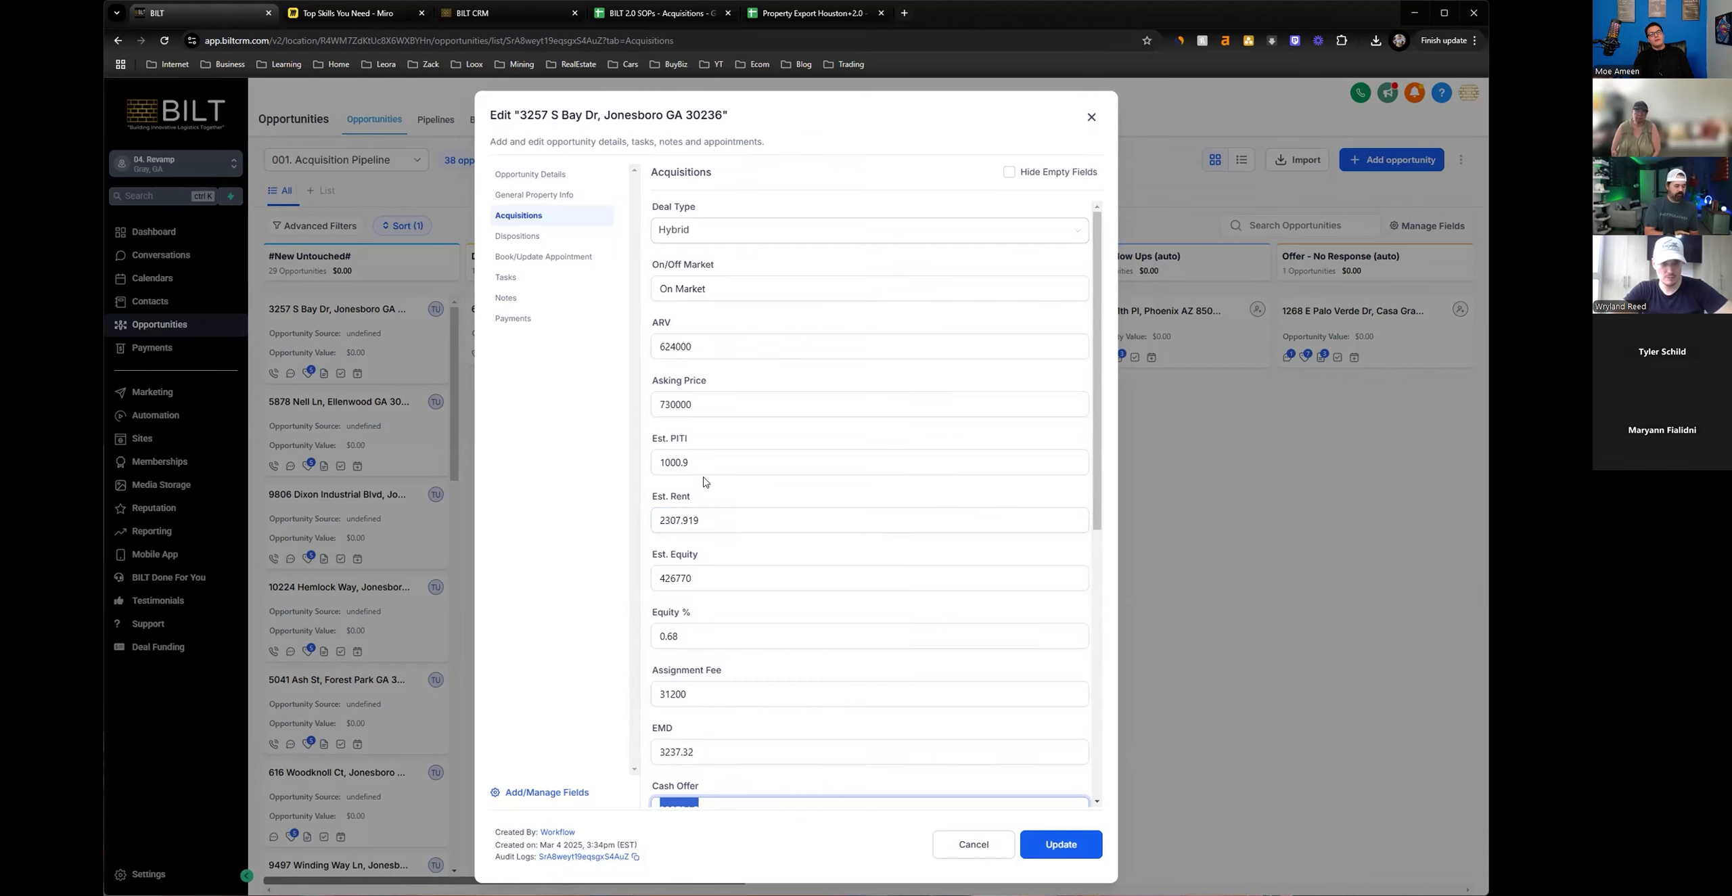
{"action": "scroll", "coordinate": [707, 473], "scroll_direction": "down", "scroll_amount": 4}
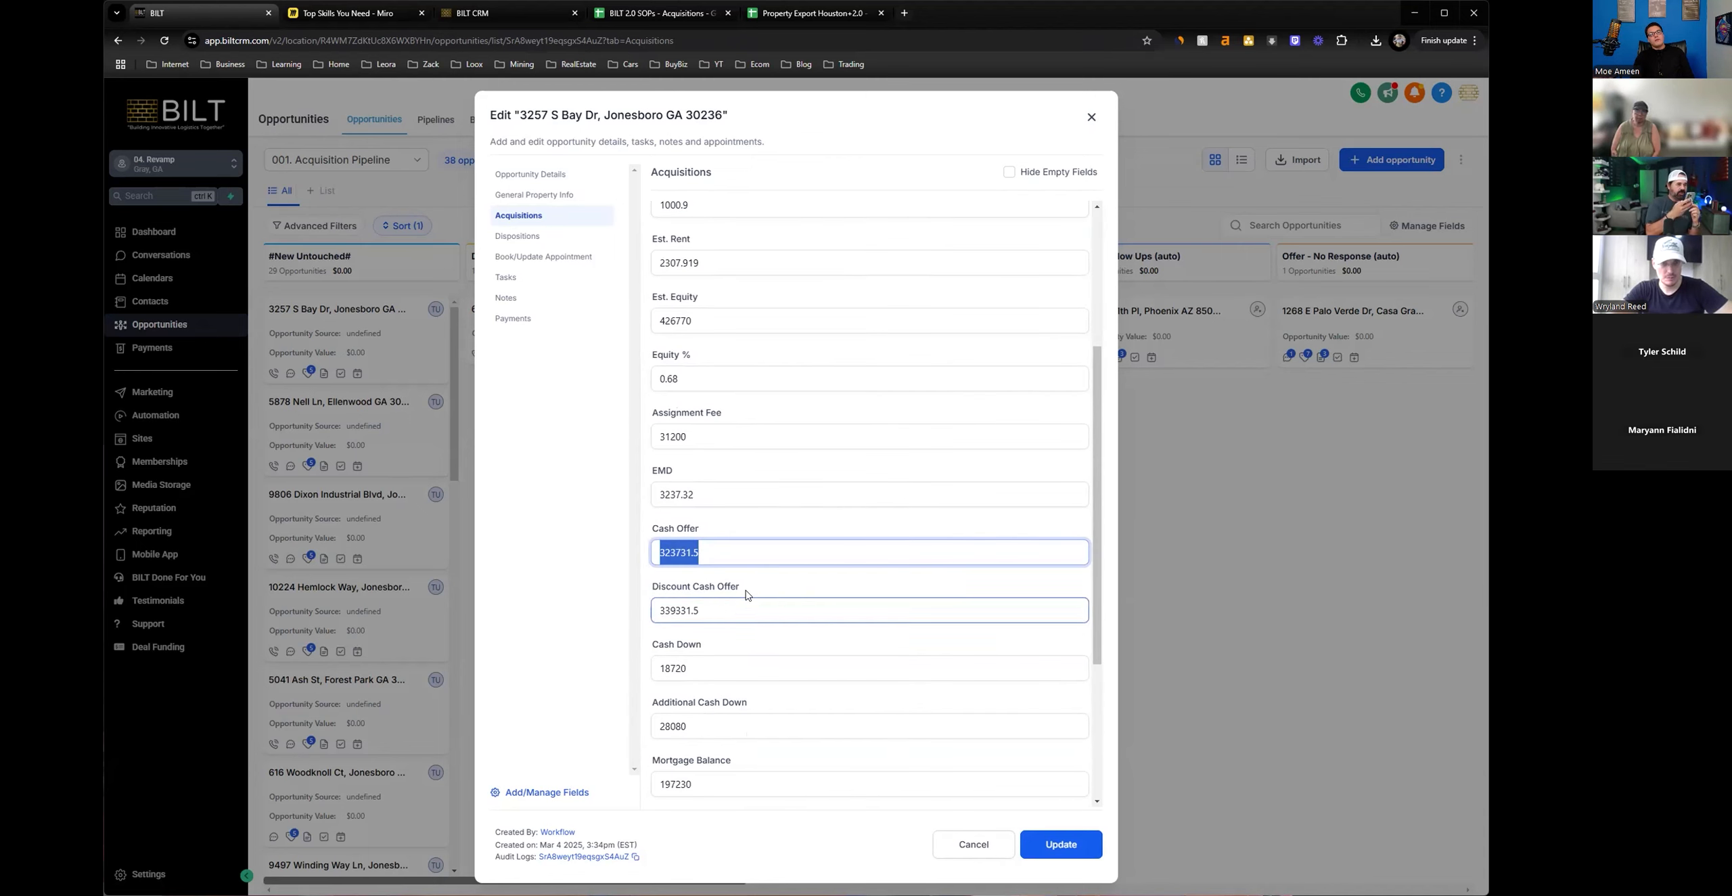
{"action": "scroll", "coordinate": [750, 592], "scroll_direction": "up", "scroll_amount": 4}
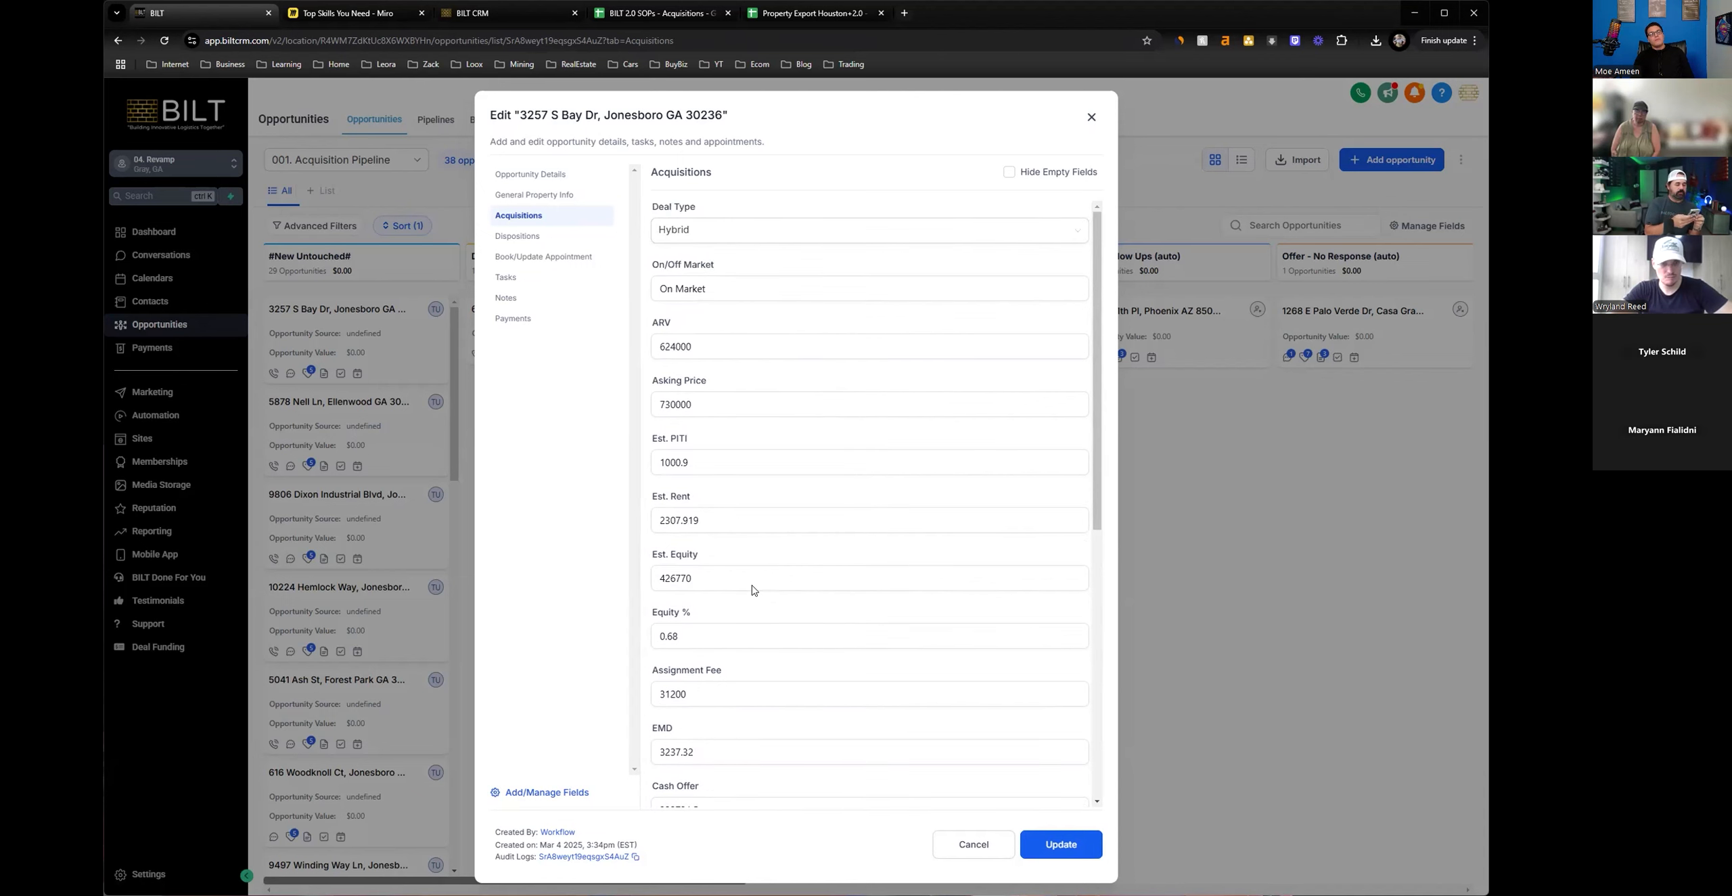
View the available deal types for the opportunity, keep Hybrid, and close the opportunity without updating it.
{"action": "left_click", "coordinate": [730, 232]}
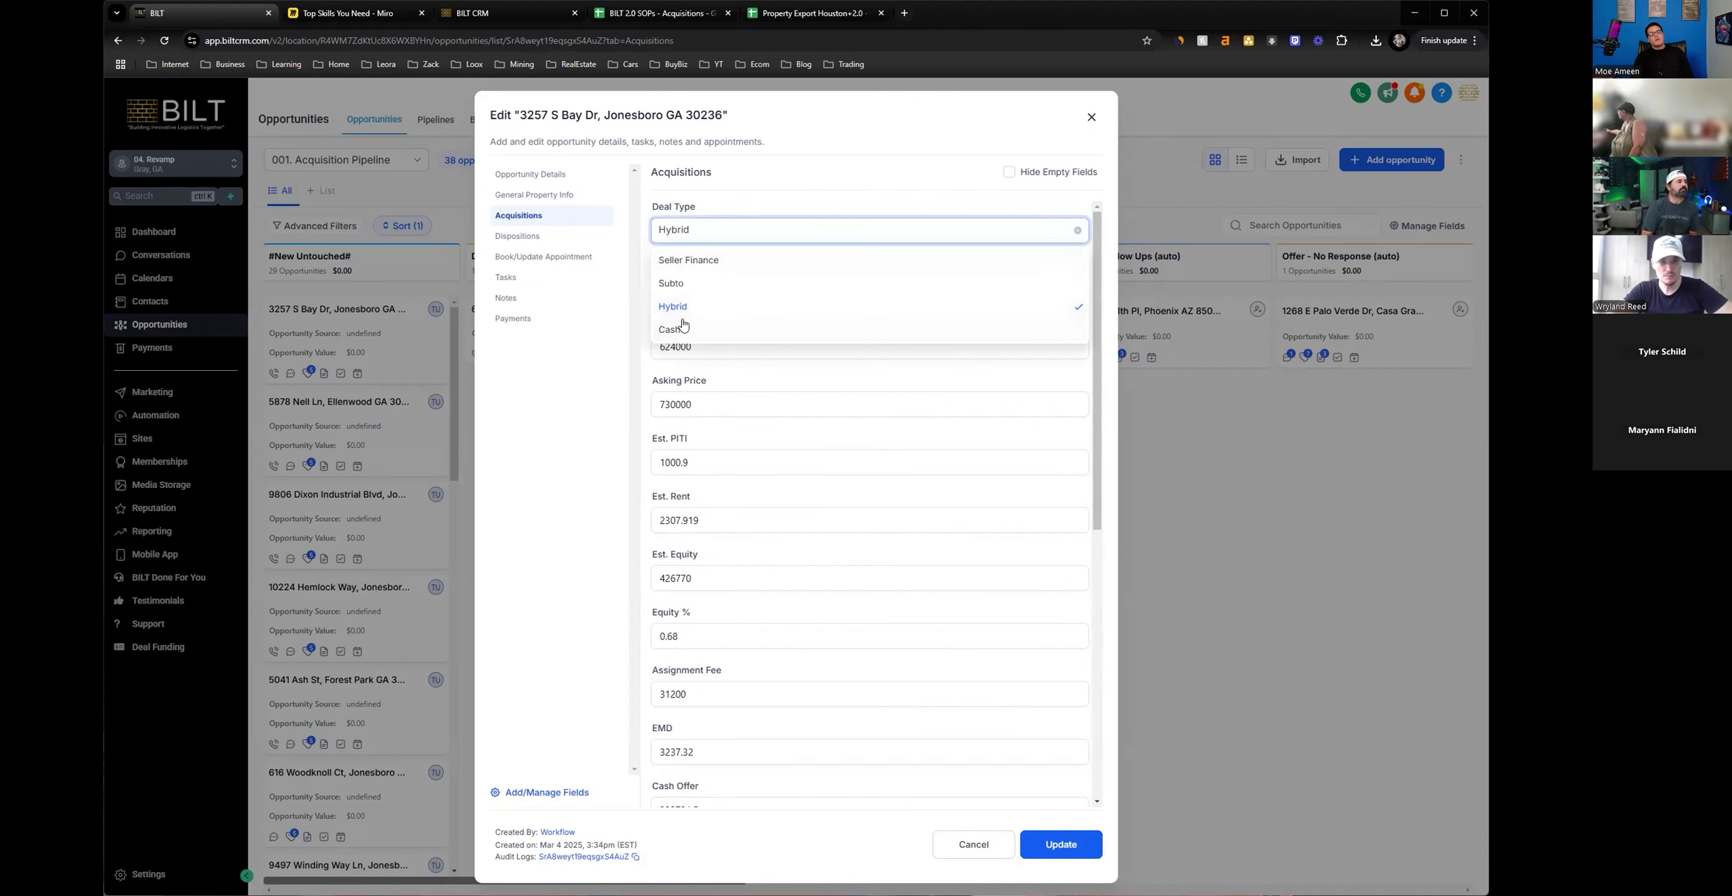
{"action": "left_click", "coordinate": [757, 188]}
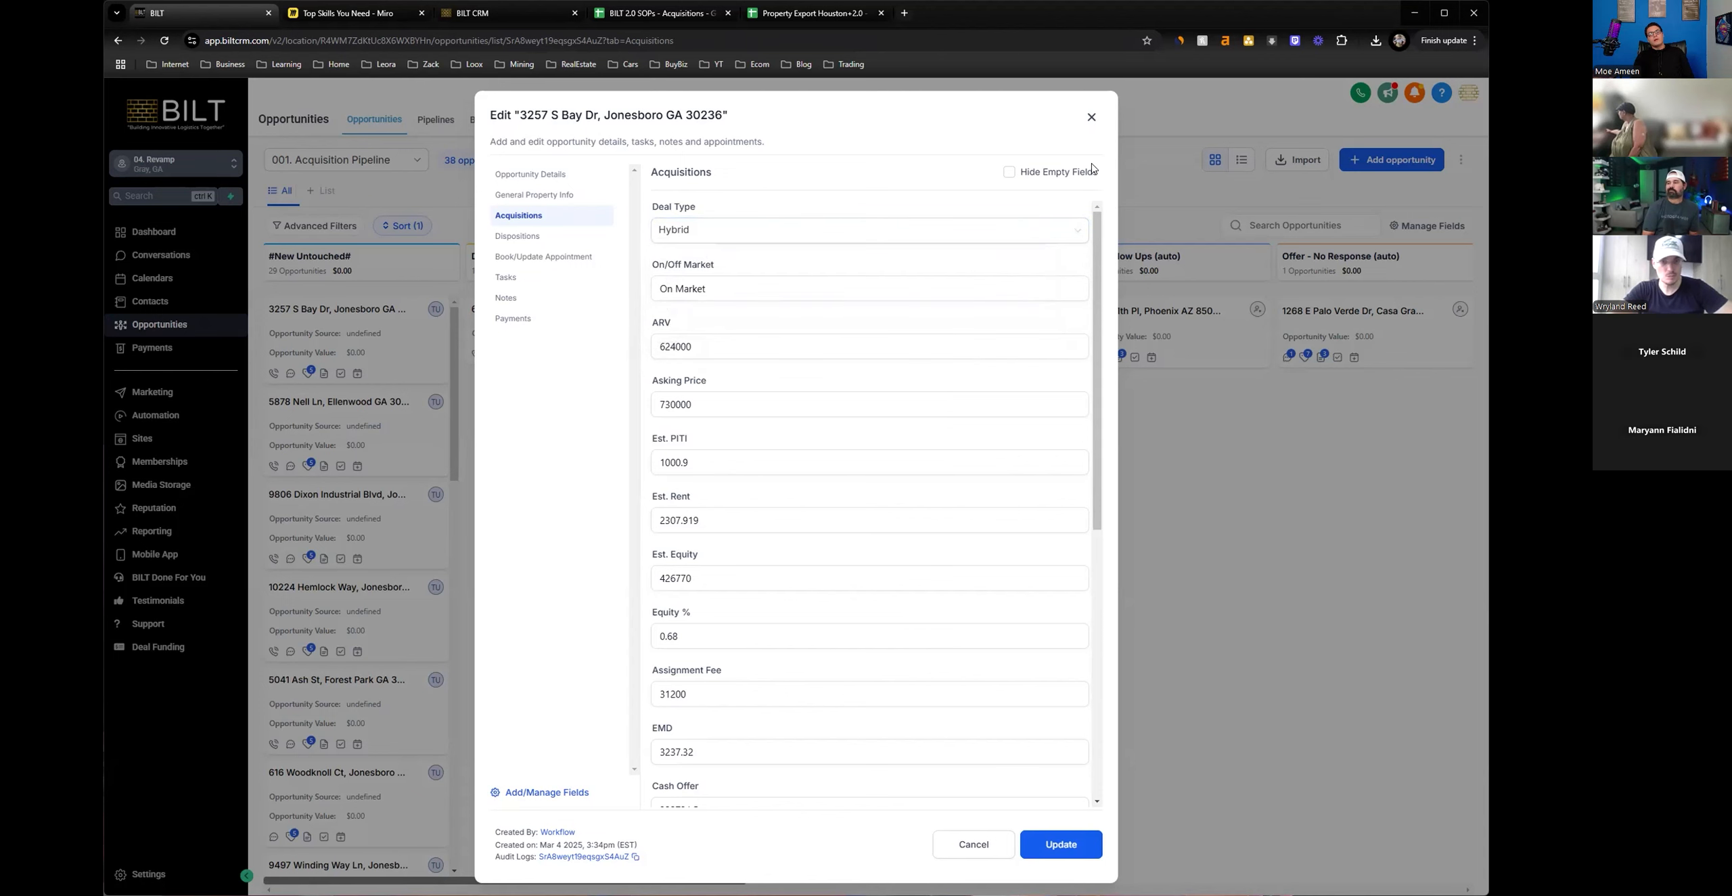
{"action": "left_click", "coordinate": [1092, 119]}
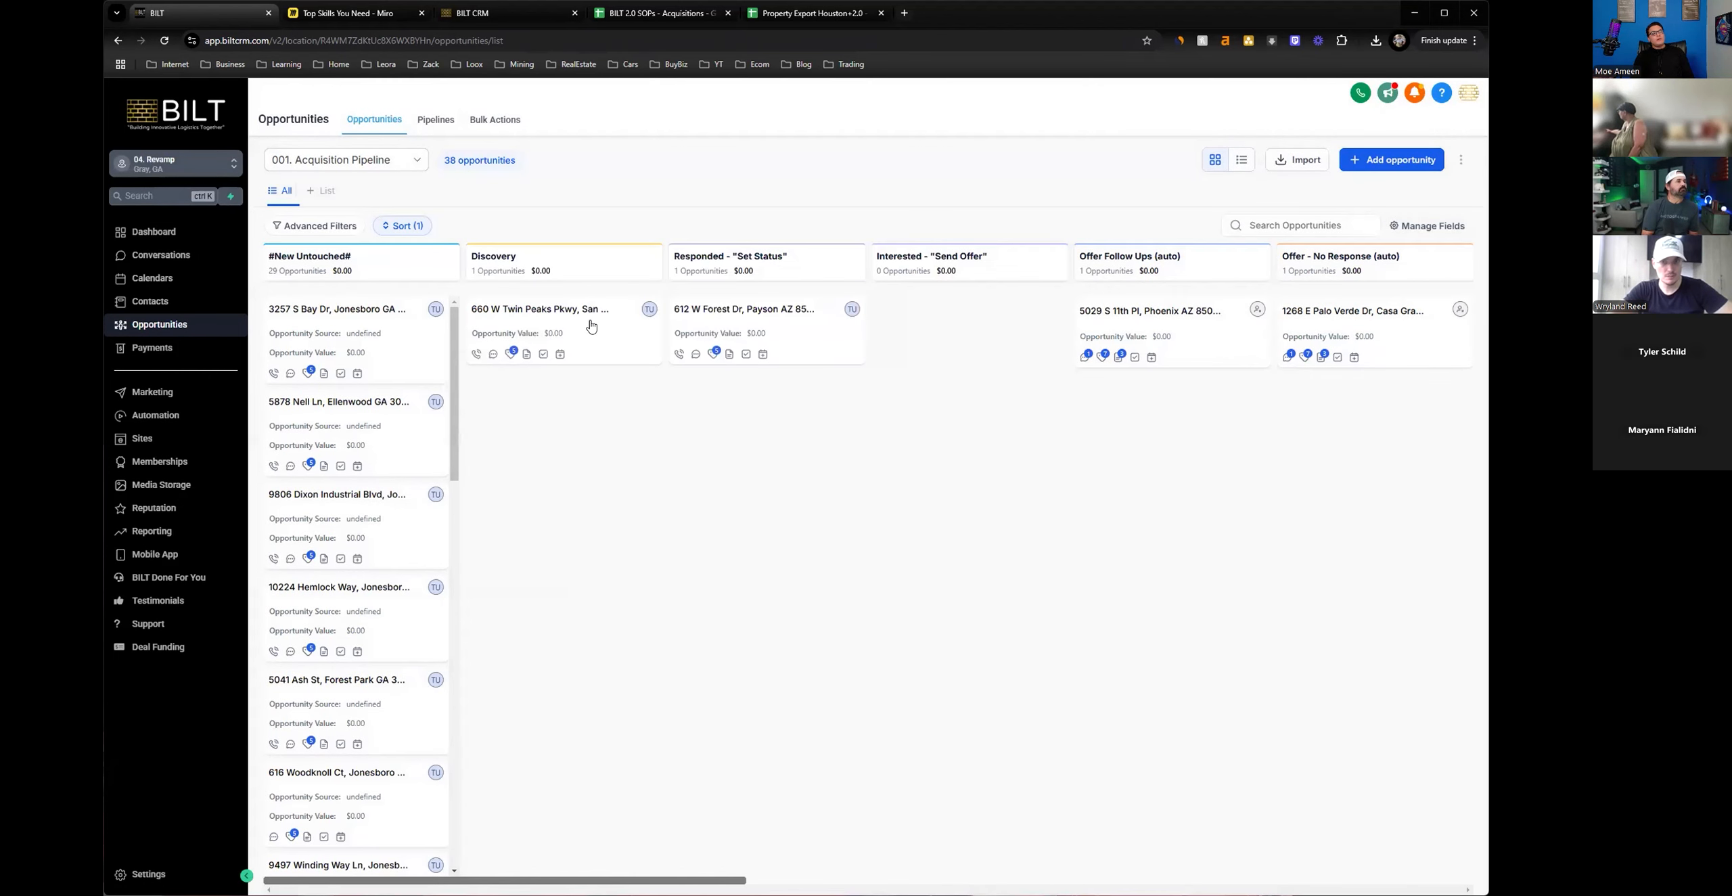